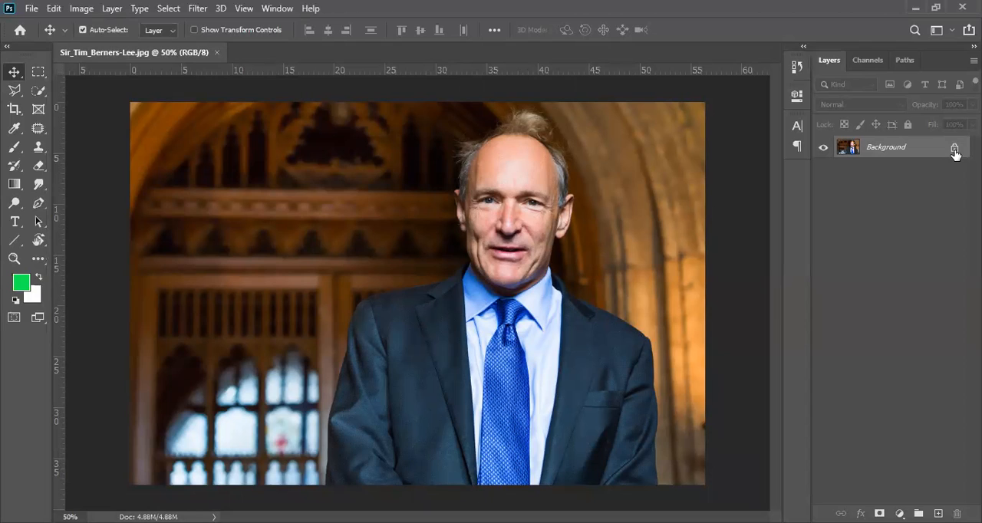
Unlock the Background layer so it can be moved as a normal layer
drag(472, 253, 555, 183)
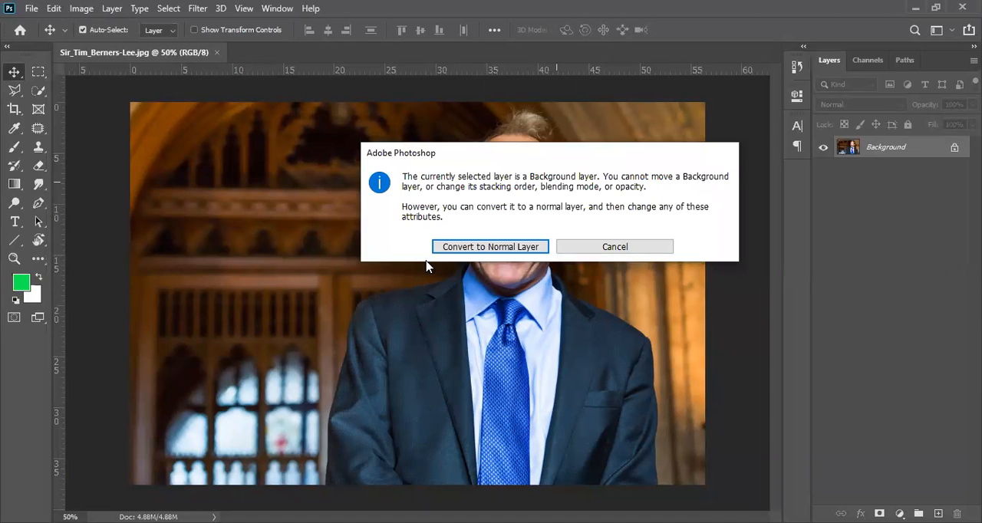
click(636, 255)
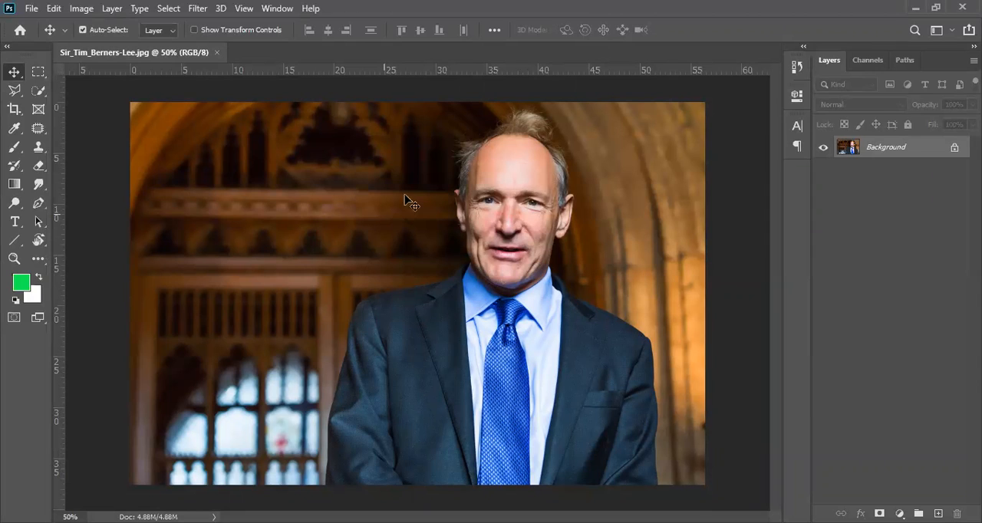
click(954, 148)
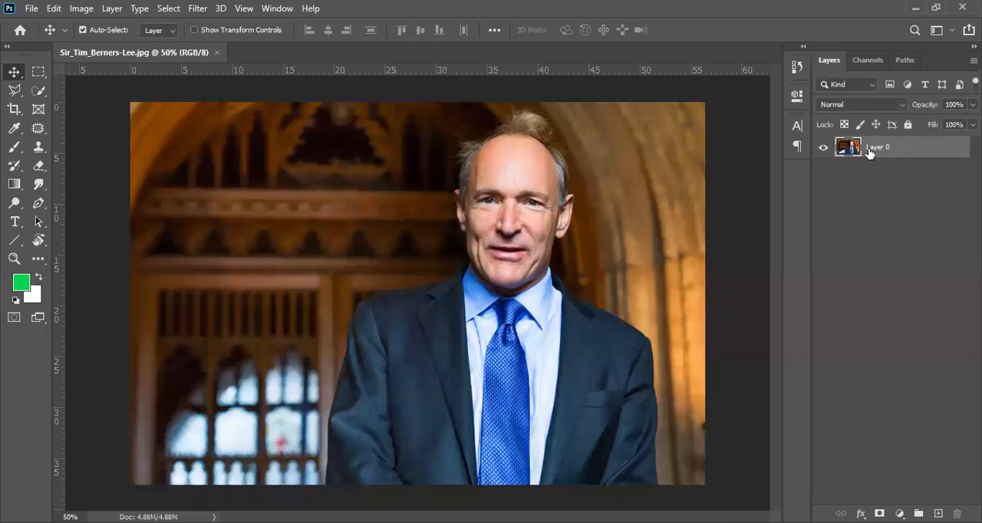
key(h)
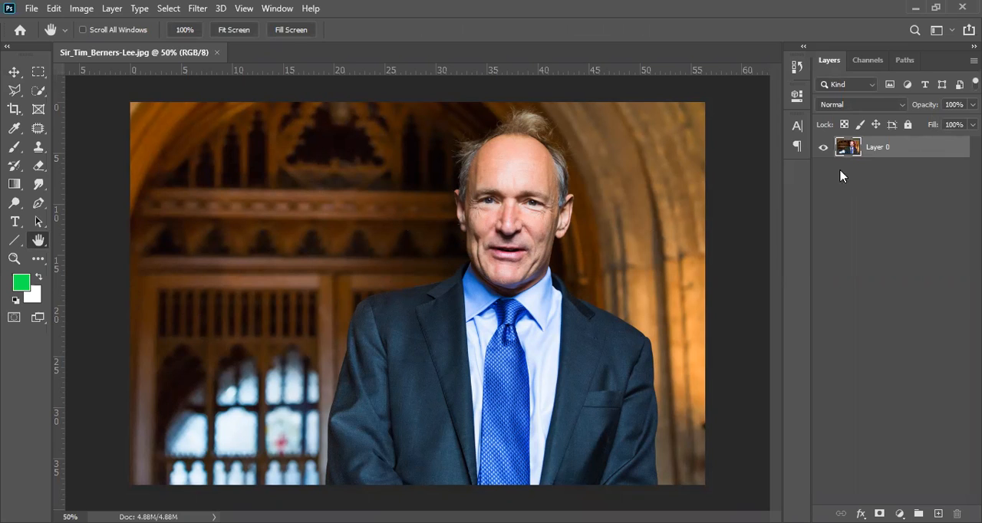
key(v)
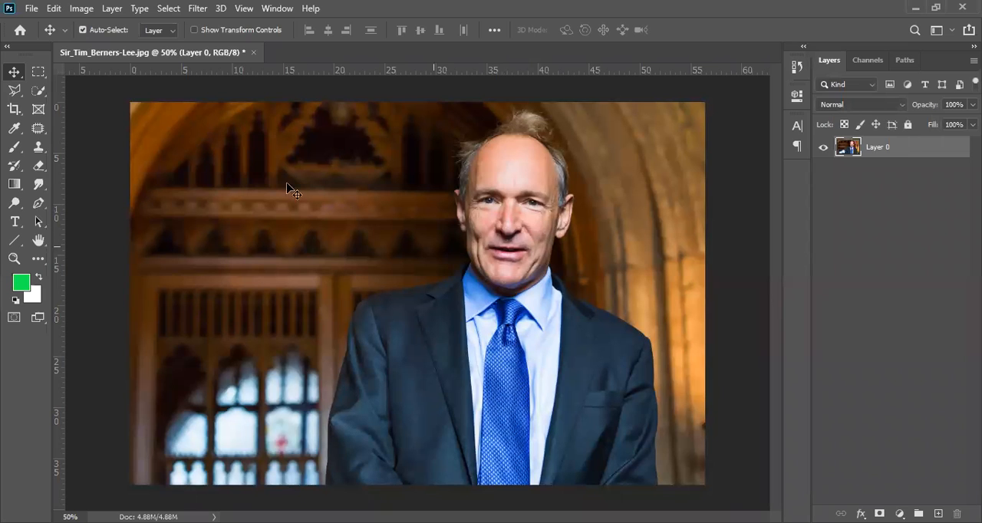
Move the photo layer up and to the left on the canvas, and undo both the move and the layer unlock
drag(465, 261, 299, 297)
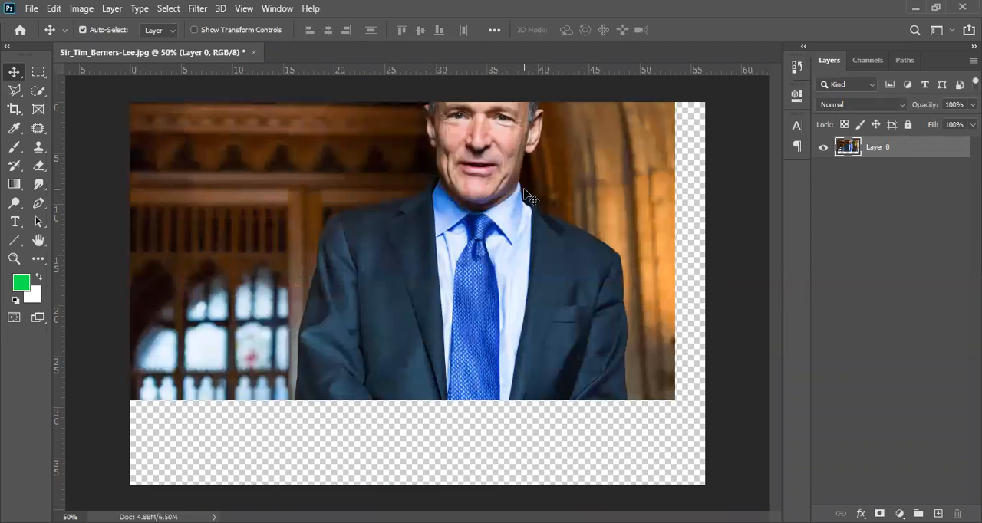
key(ctrl+z)
key(ctrl+z)
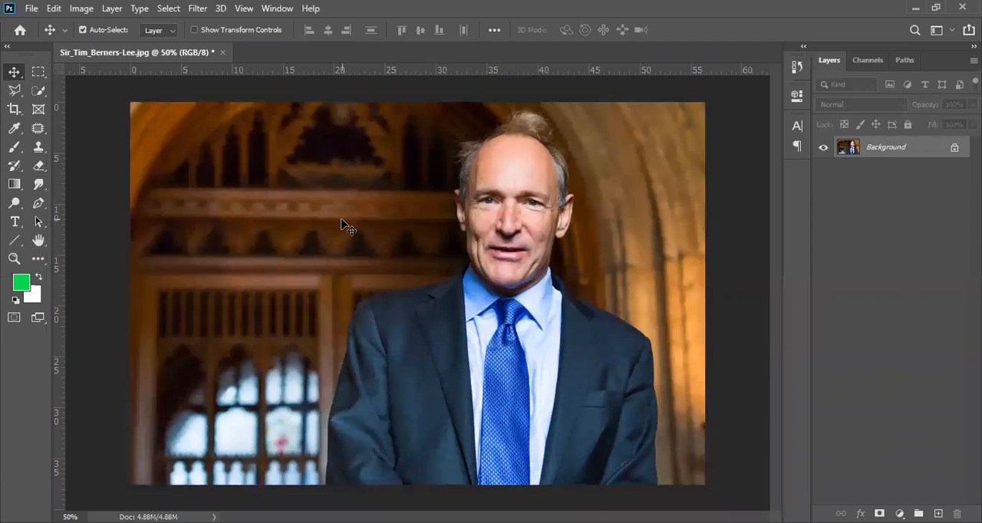
Draw a rectangular marquee selection over most of the photo and clear it again
click(39, 73)
drag(202, 130, 650, 454)
click(650, 452)
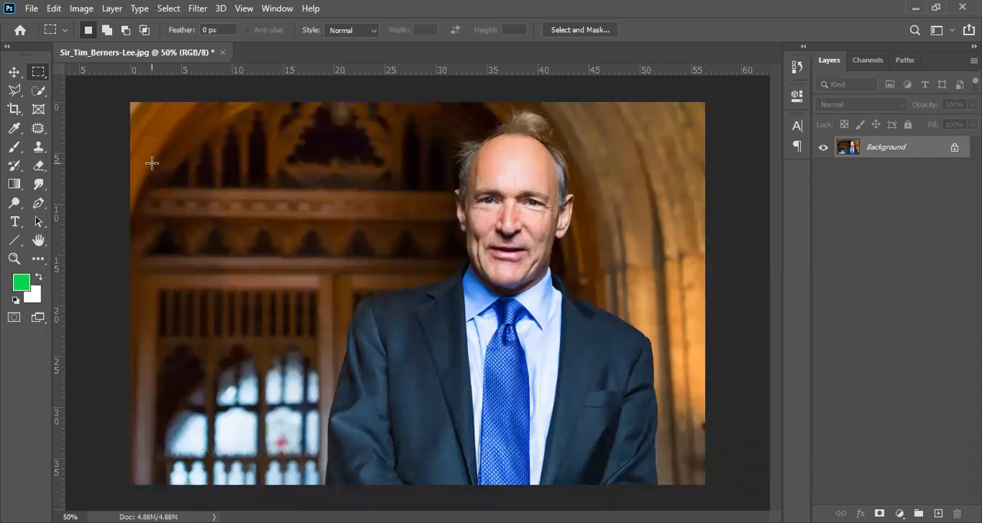
click(34, 9)
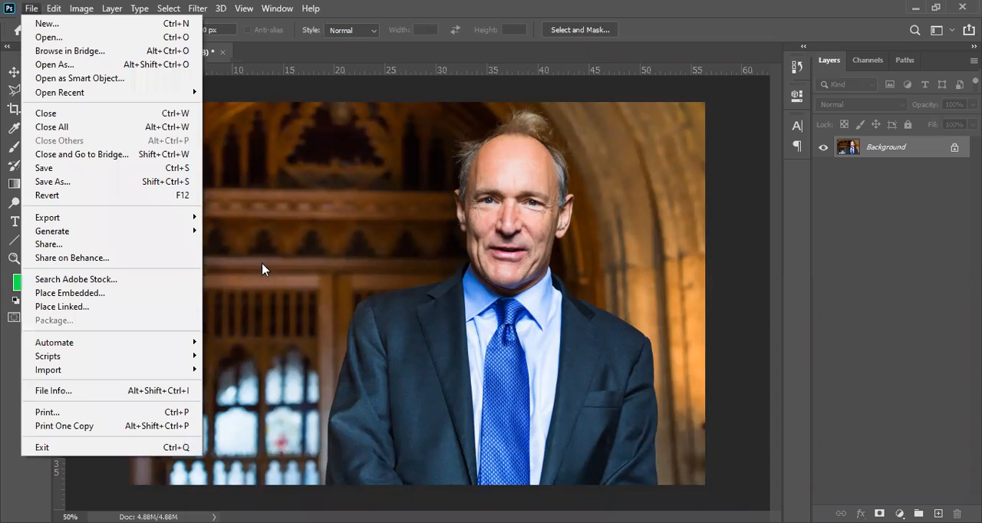
click(11, 69)
click(14, 72)
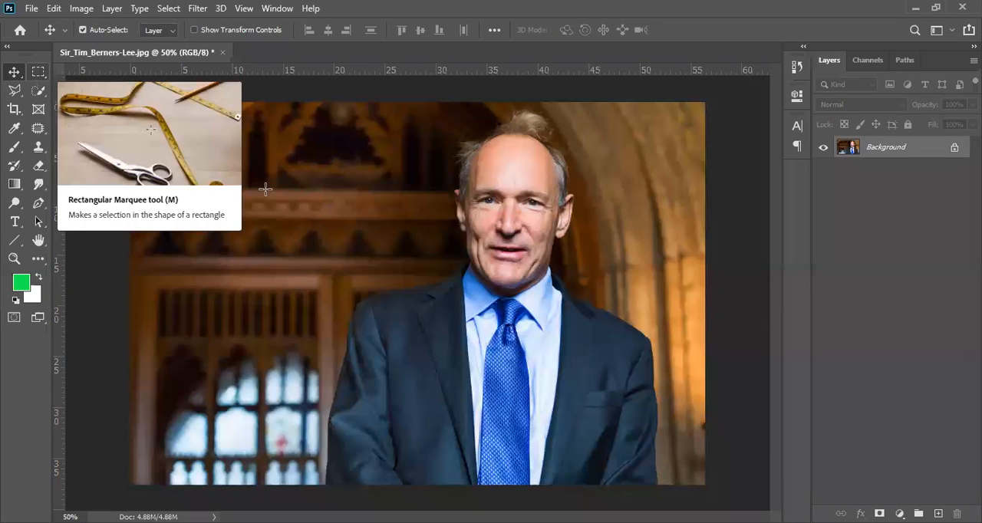
Fill a rectangular marquee selection across the middle of the photo with green Brush strokes, and undo the painting
key(m)
drag(270, 153, 586, 405)
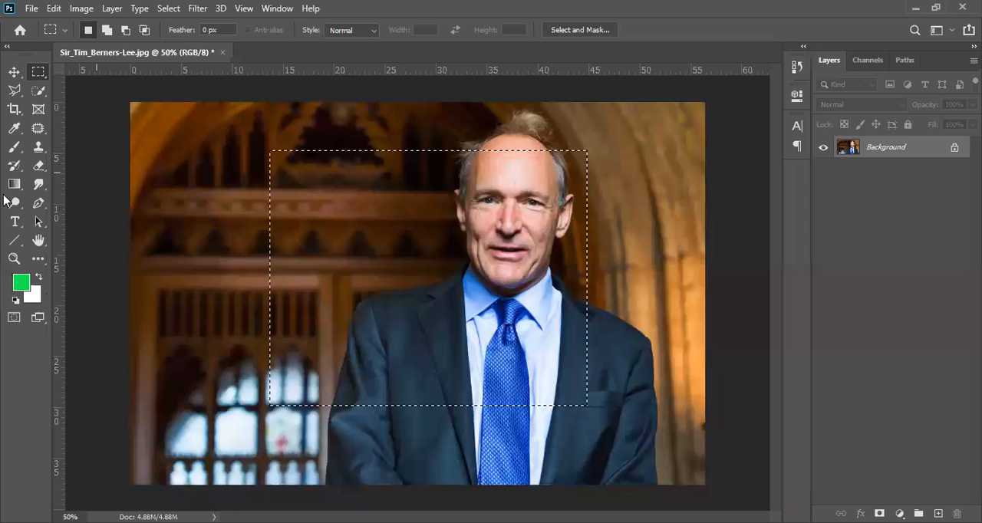
click(10, 152)
drag(184, 241, 346, 256)
mouse_move(510, 414)
mouse_down()
mouse_move(337, 368)
mouse_move(591, 263)
mouse_up()
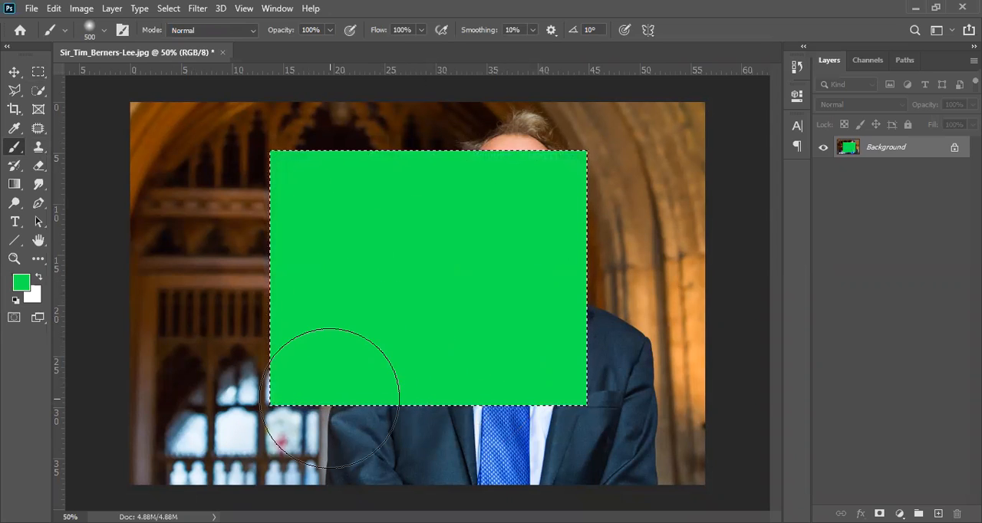
key(ctrl+z)
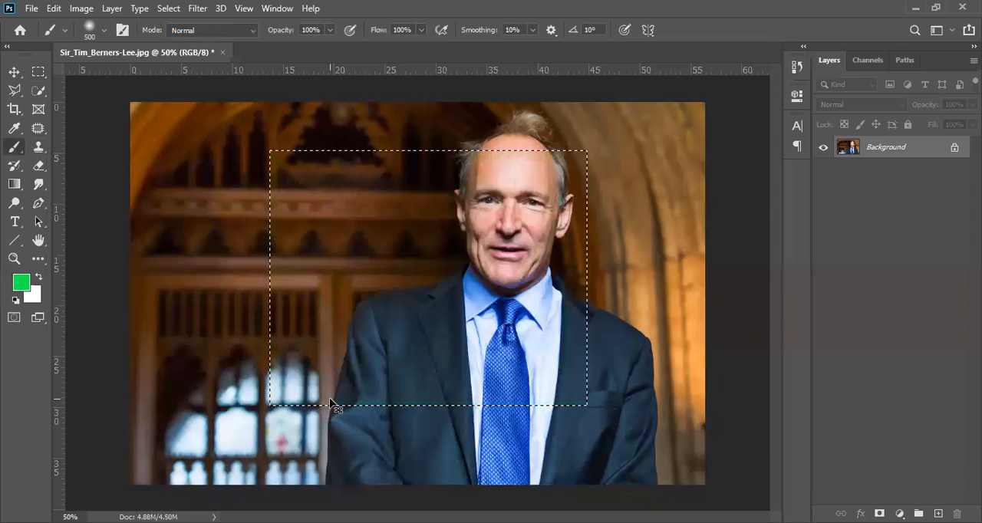
Switch to the Elliptical Marquee tool and clear the rectangular selection
click(38, 73)
right_click(38, 73)
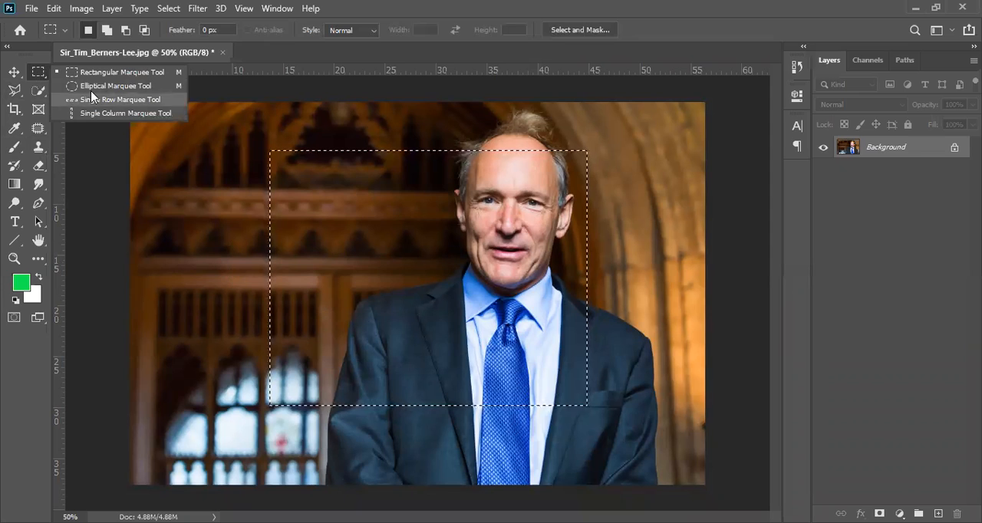
click(115, 85)
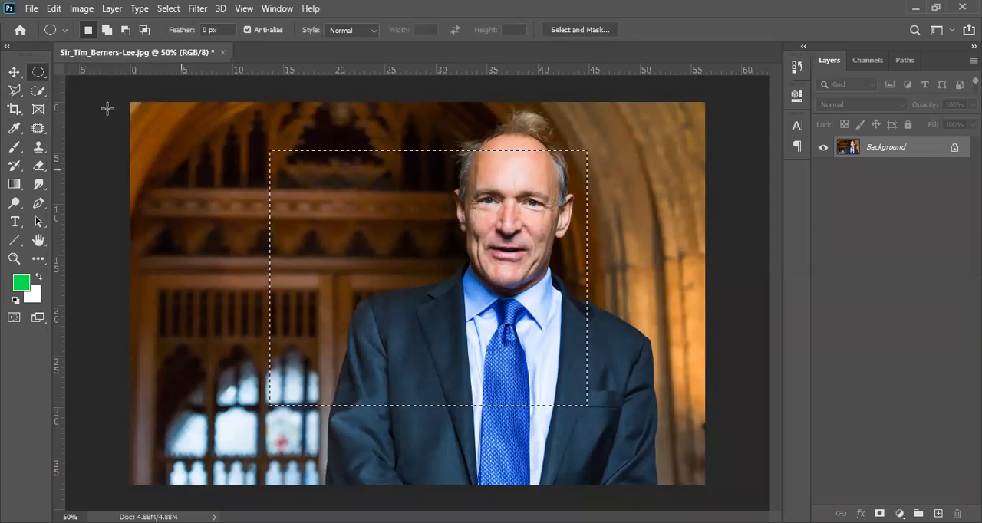
right_click(40, 72)
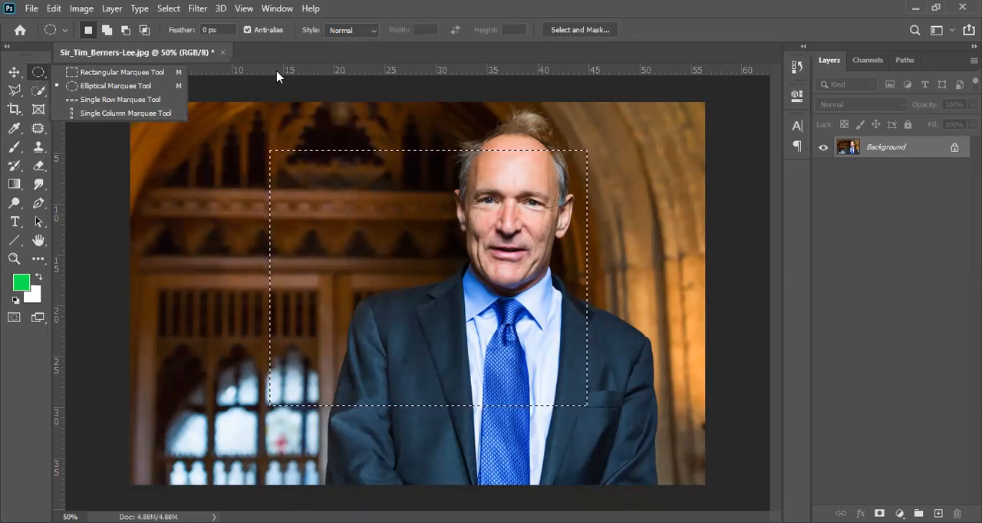
click(216, 193)
click(223, 214)
Draw an elliptical selection spanning the wood panelling and part of the man's face, trying circular and oval proportions
drag(270, 159, 613, 506)
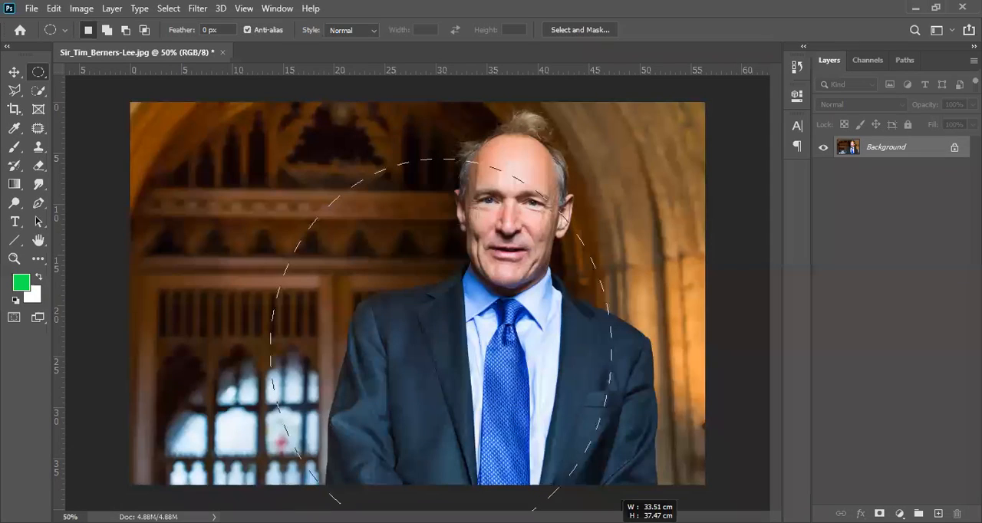
drag(580, 394, 580, 394)
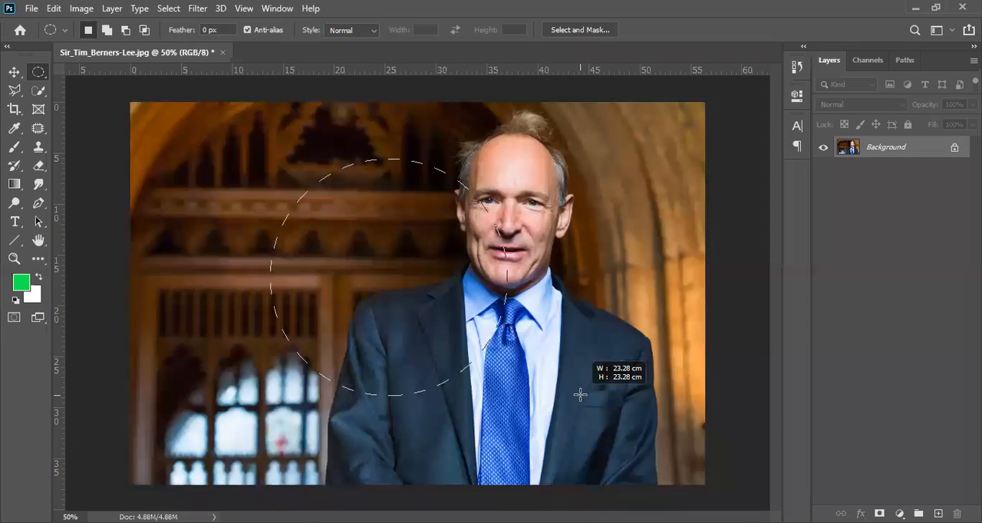
drag(622, 456, 640, 487)
drag(484, 256, 577, 317)
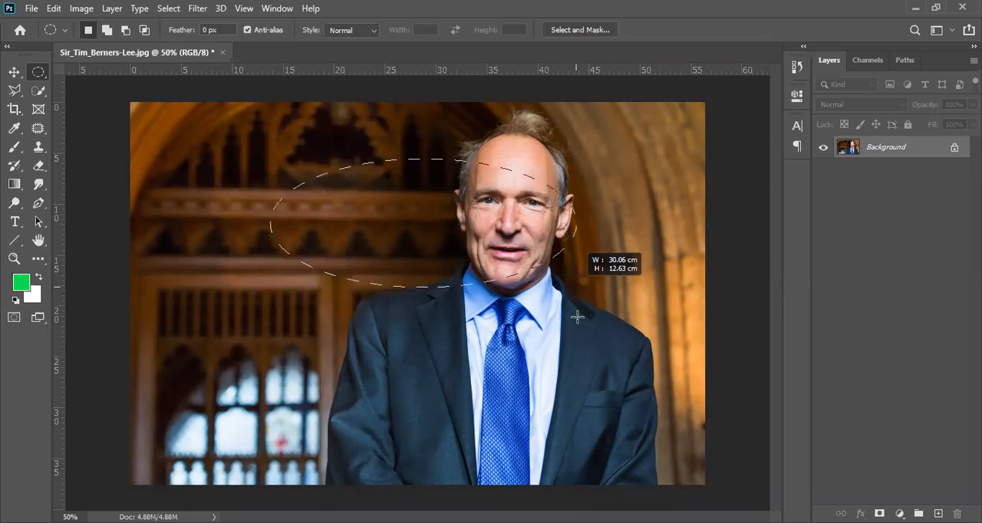
drag(506, 401, 551, 389)
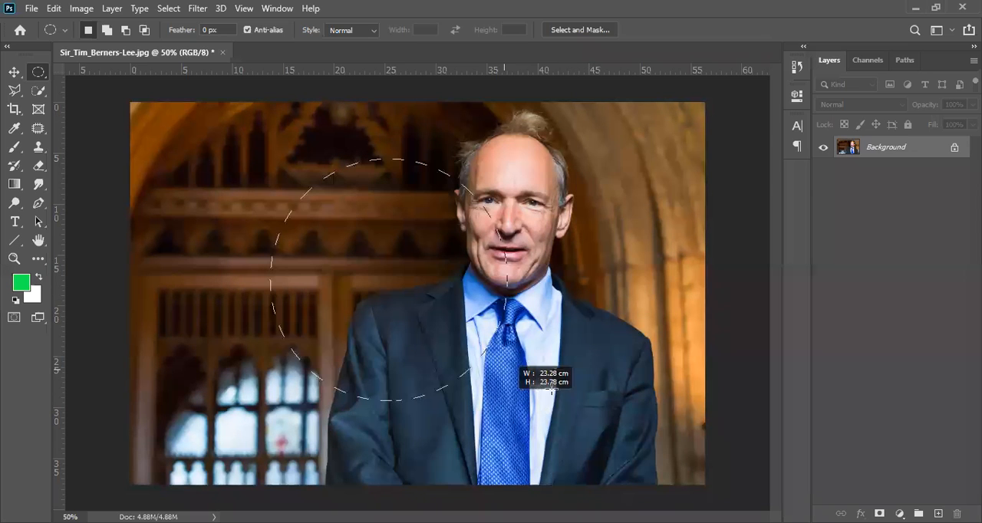
Draw a loose freehand selection around the man's head and shoulders with the Lasso tool
click(16, 95)
right_click(15, 91)
click(65, 103)
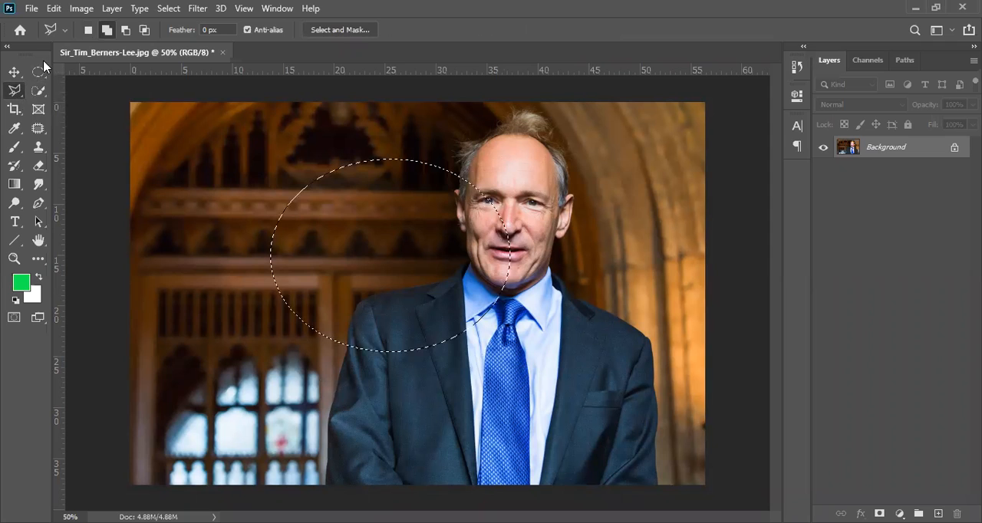
key(shift+l)
key(shift+l)
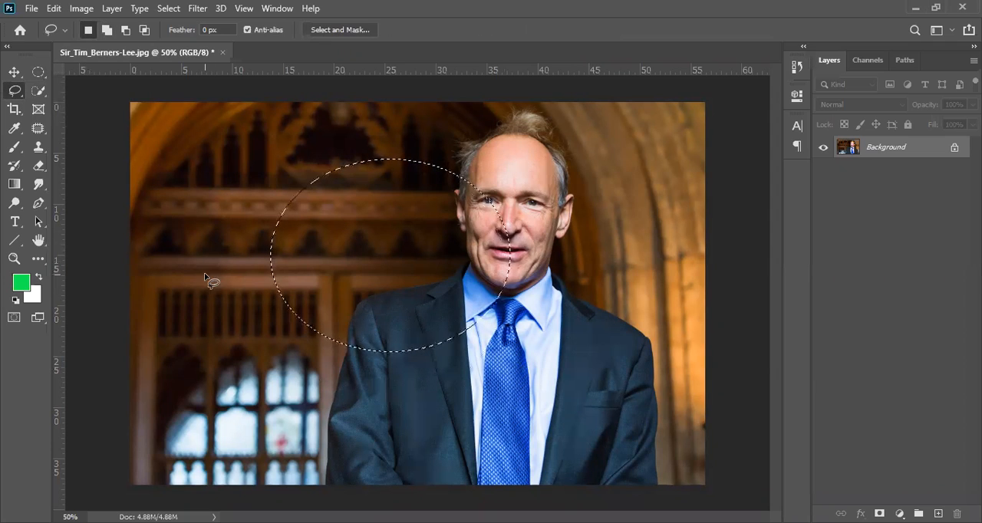
click(314, 464)
mouse_move(315, 465)
mouse_down()
mouse_move(305, 406)
mouse_move(325, 323)
mouse_move(416, 185)
mouse_move(436, 122)
mouse_move(468, 97)
mouse_move(554, 108)
mouse_move(622, 188)
mouse_move(616, 268)
mouse_move(671, 350)
mouse_up()
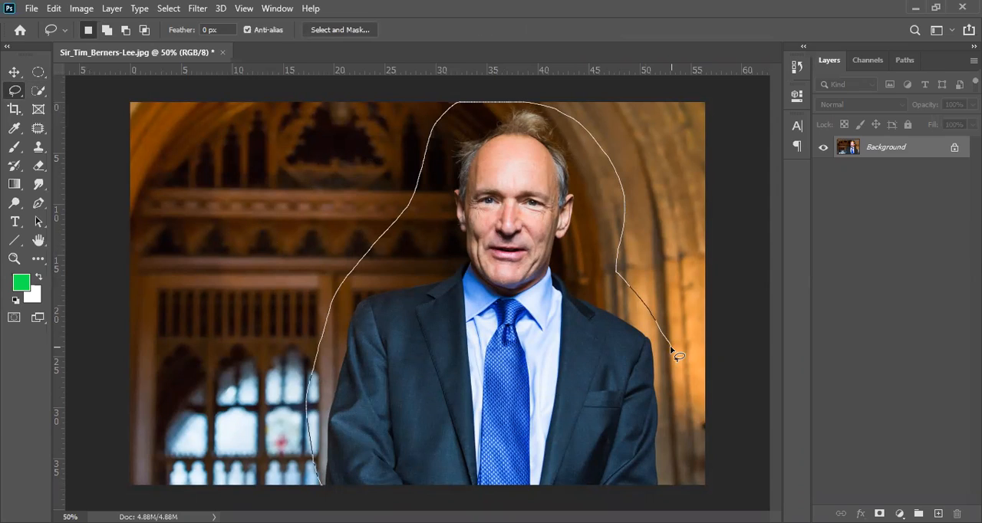
drag(670, 349, 672, 351)
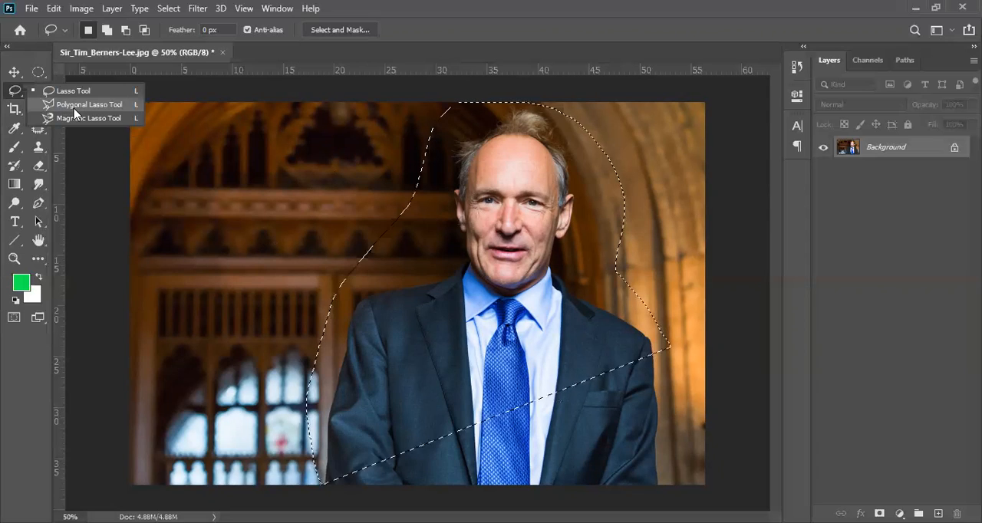
Replace the freehand selection with a closed, straight-edged Polygonal Lasso selection across the panelling and suit, and deselect it
click(75, 106)
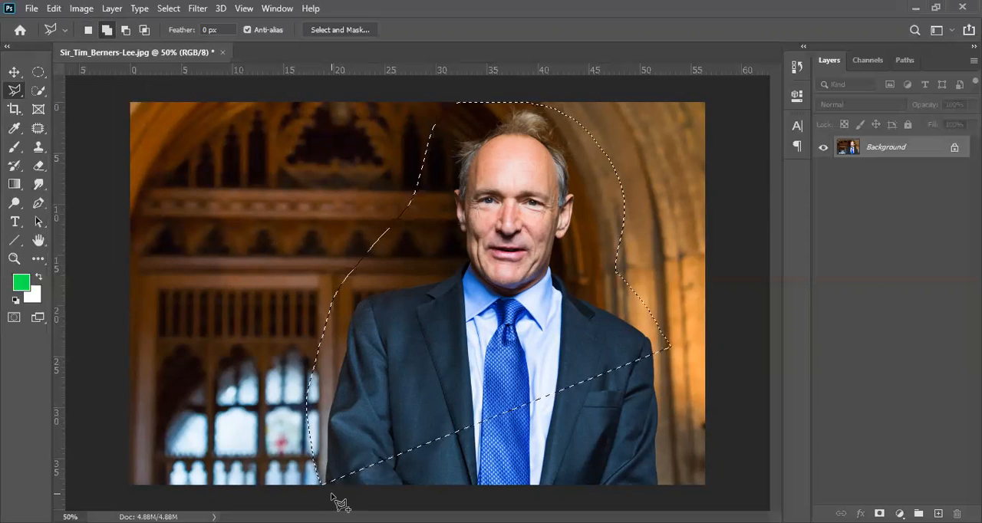
key(ctrl+d)
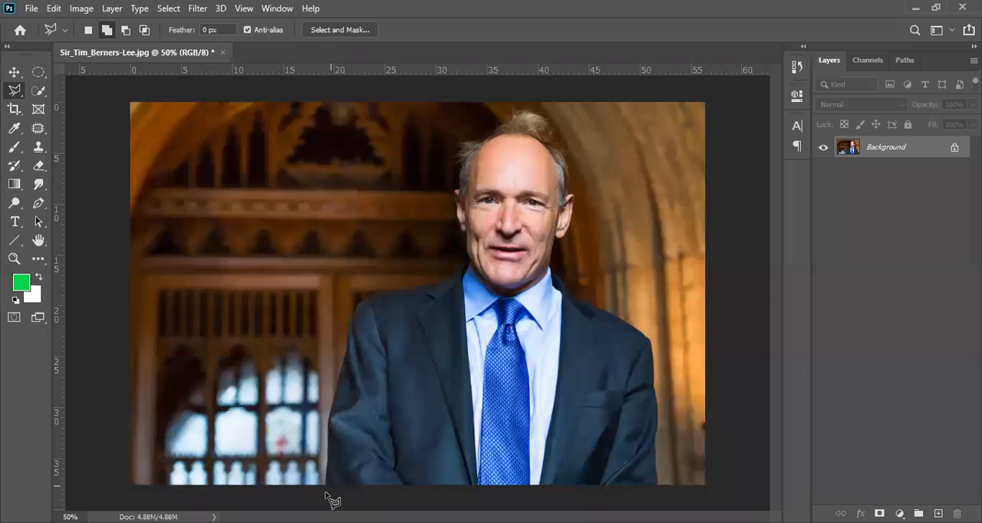
click(325, 491)
click(326, 463)
click(352, 178)
click(328, 435)
click(190, 302)
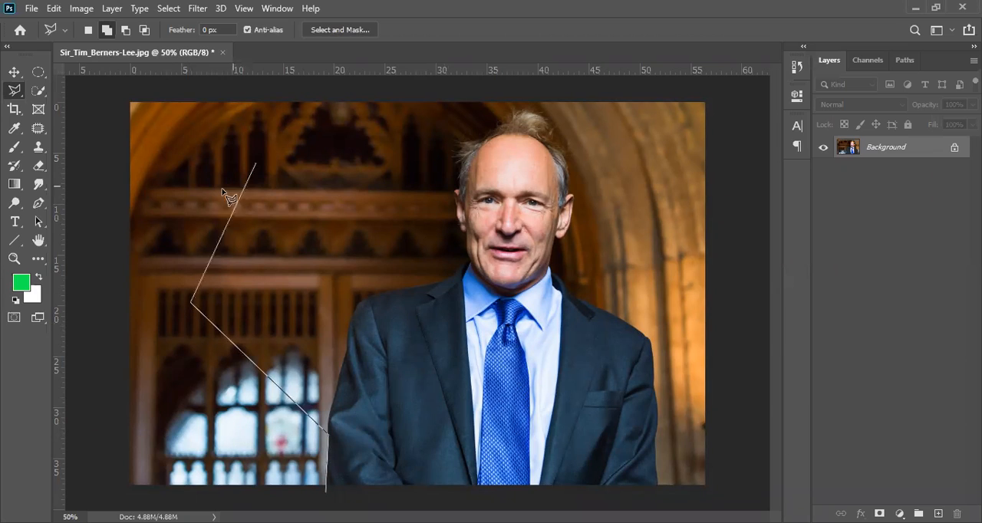
click(349, 123)
click(417, 253)
click(642, 443)
click(438, 359)
click(416, 423)
click(359, 480)
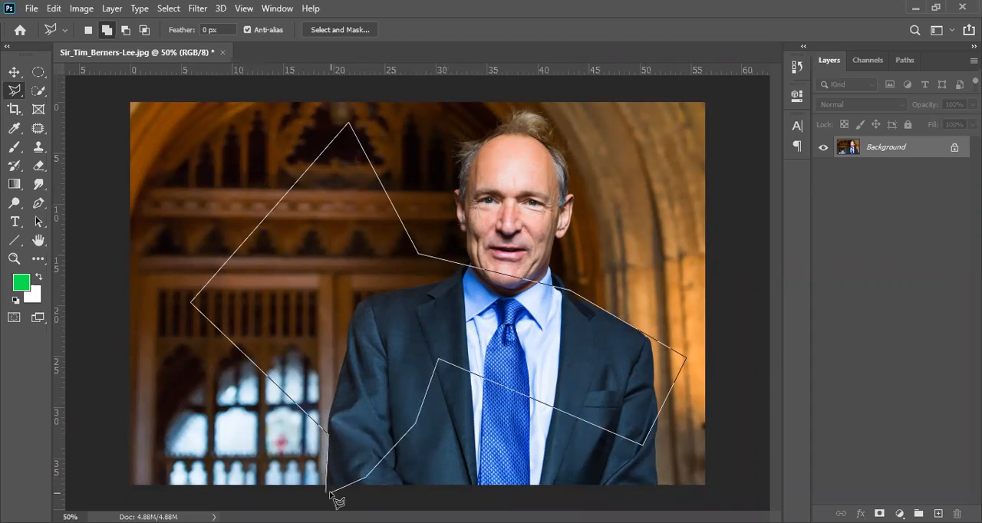
click(328, 492)
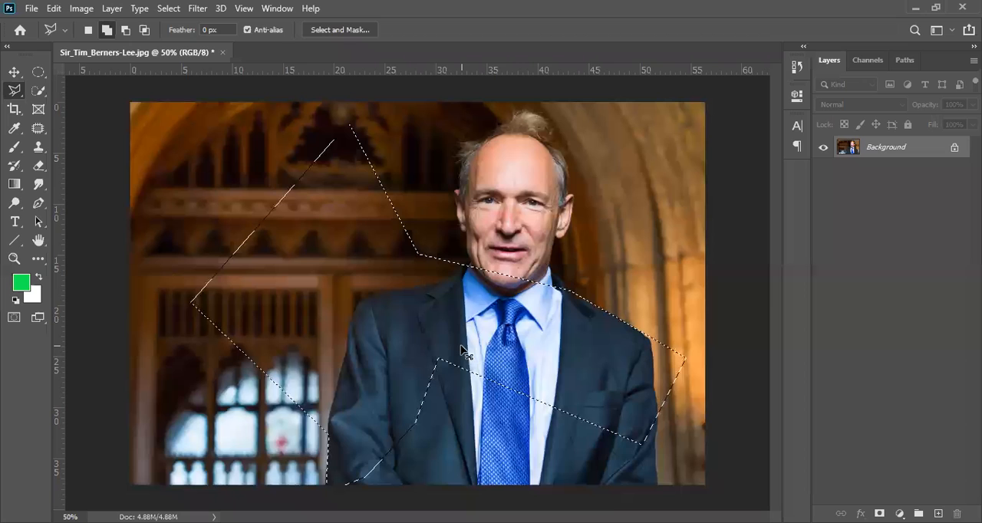
key(ctrl+d)
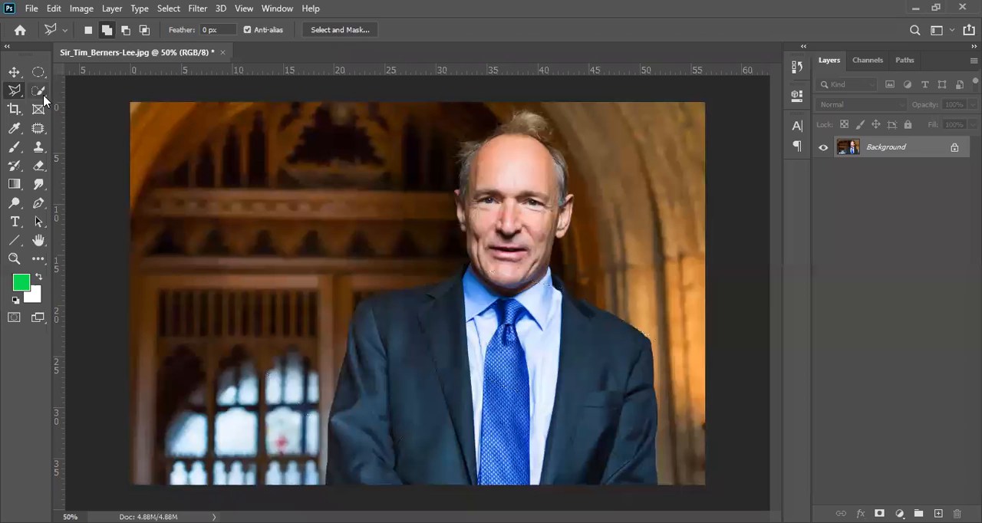
Trace the man's outline with the Magnetic Lasso tool, starting at his shoulder, close the selection and deselect it
right_click(23, 98)
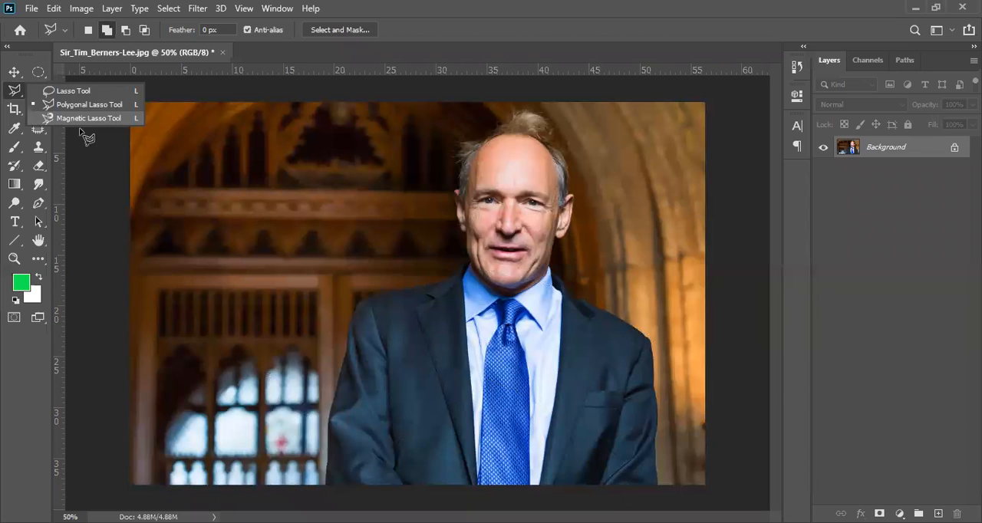
click(91, 119)
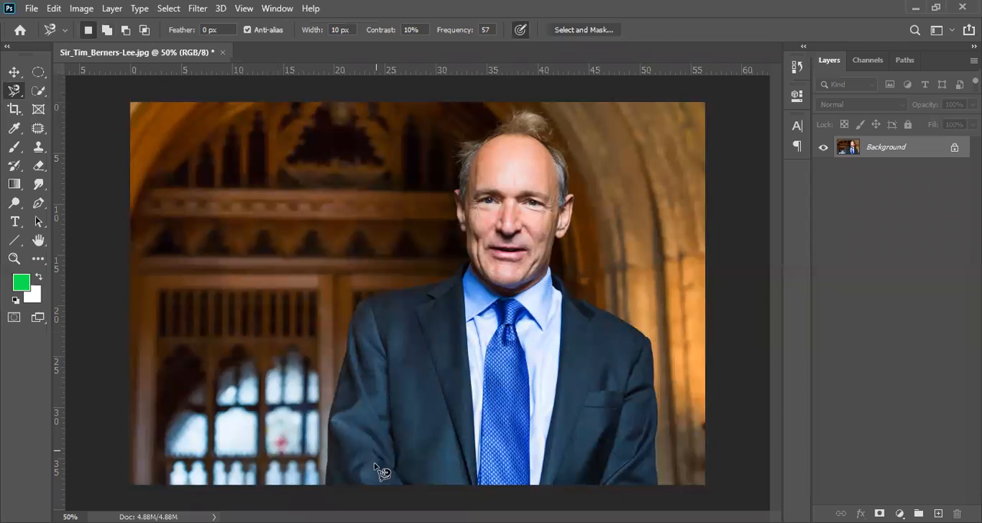
click(358, 304)
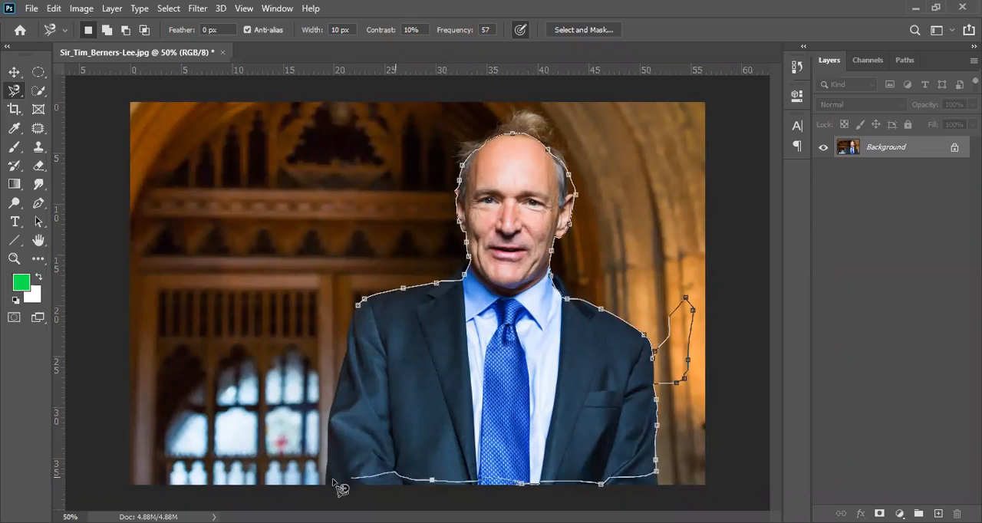
click(363, 299)
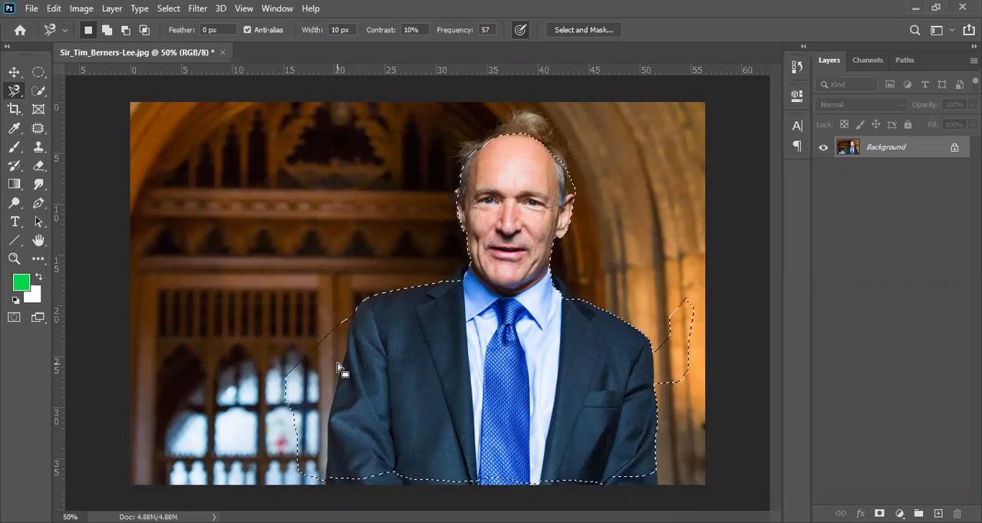
key(ctrl+d)
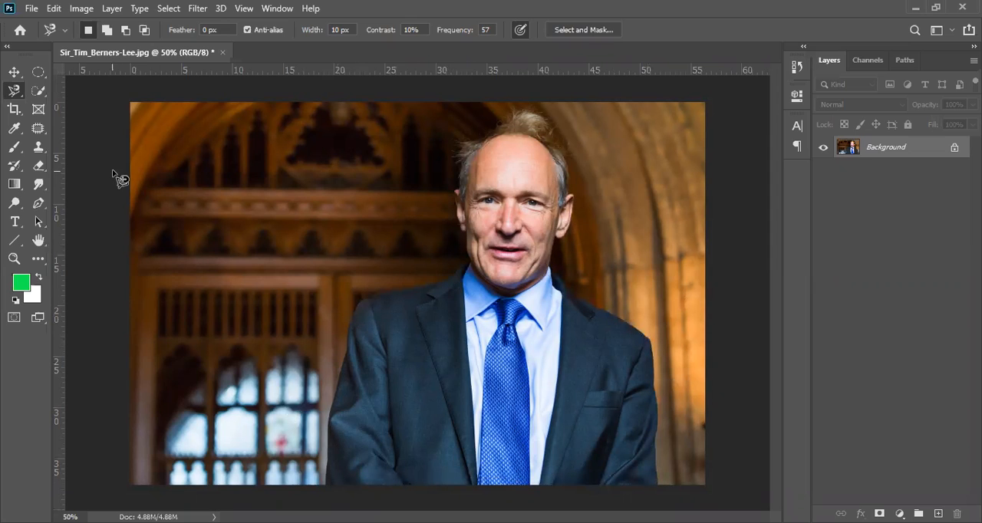
Select the man from sleeve to face with the Quick Selection tool, and deselect him
click(36, 91)
click(35, 90)
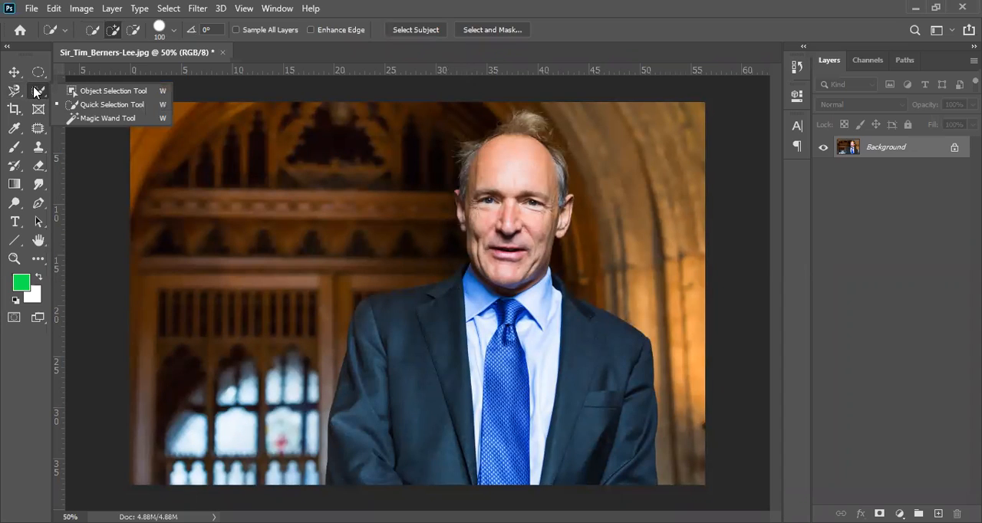
click(107, 104)
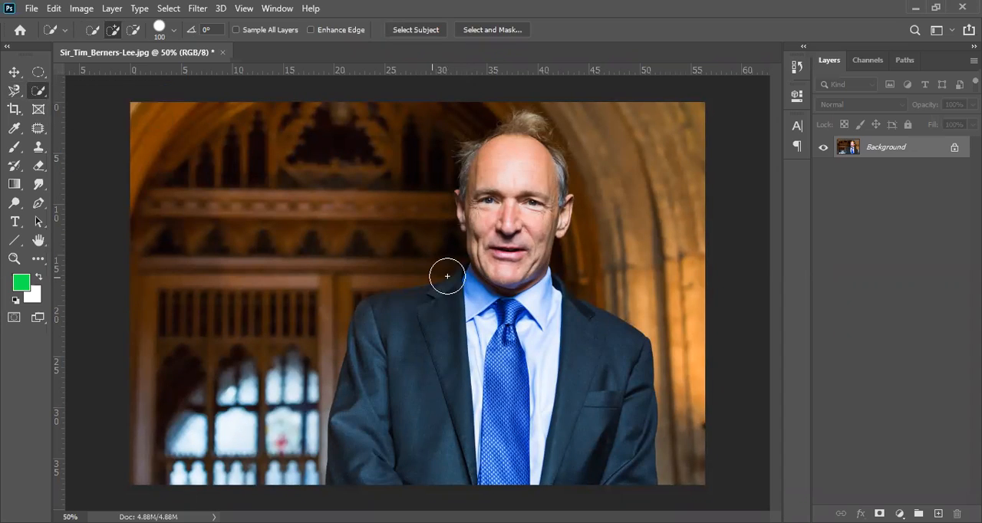
click(363, 460)
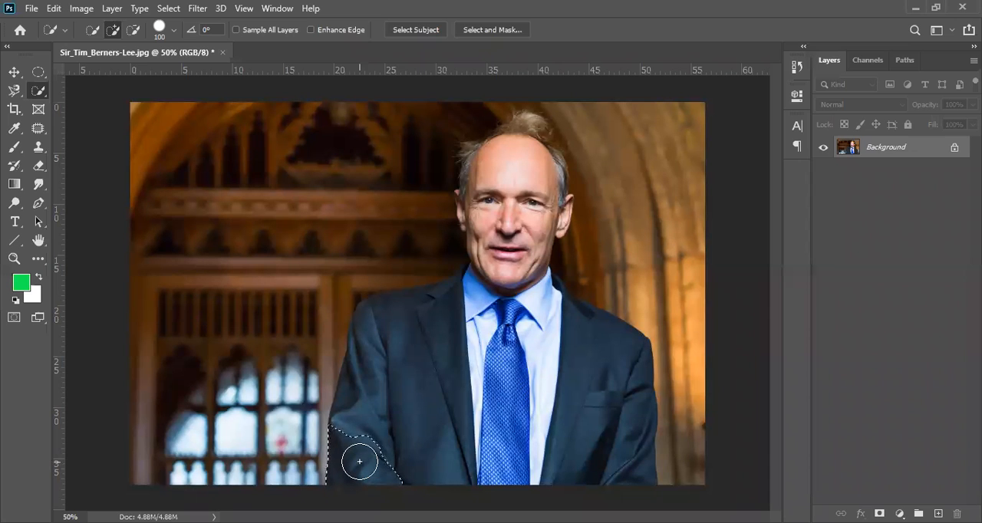
mouse_move(359, 461)
mouse_down()
mouse_move(357, 398)
mouse_move(372, 350)
mouse_move(429, 317)
mouse_move(479, 312)
mouse_move(497, 185)
mouse_move(532, 382)
mouse_move(583, 450)
mouse_up()
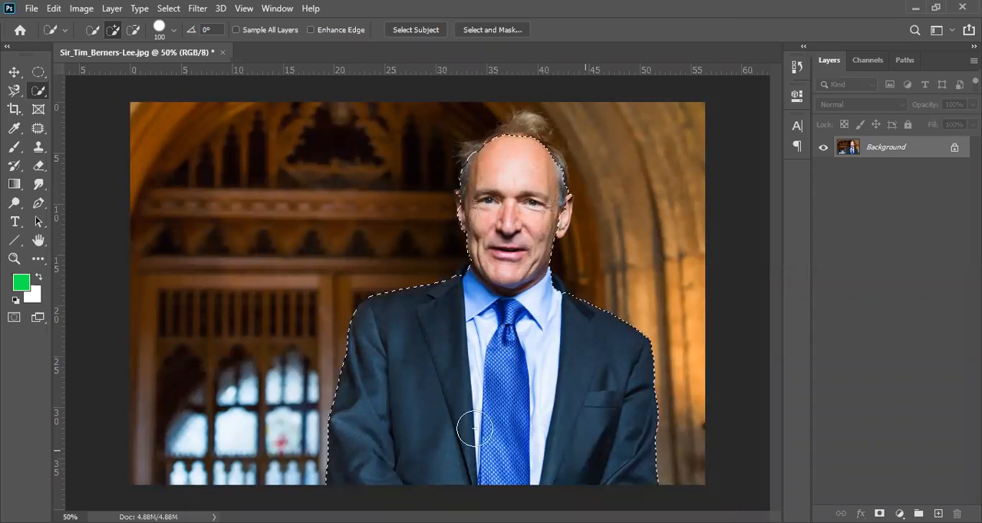
key(ctrl+d)
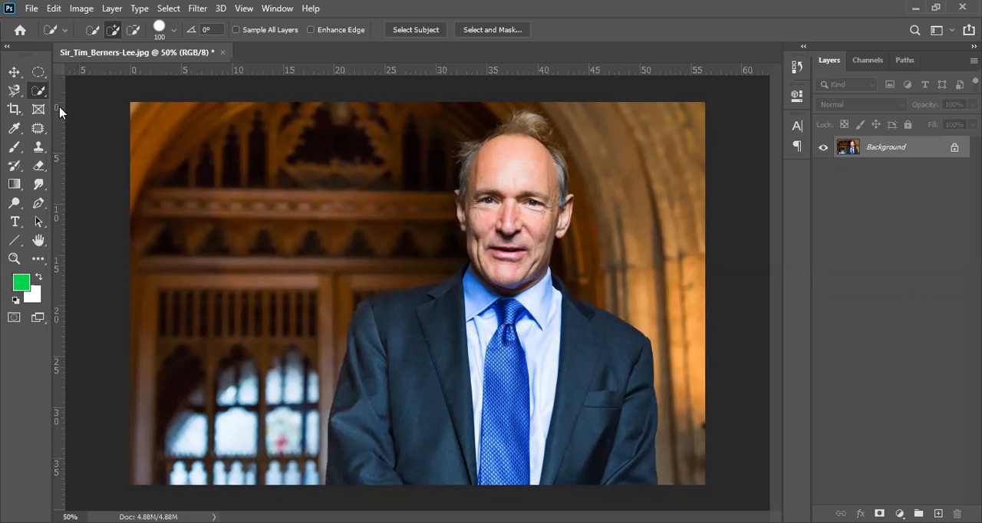
Activate the Magic Wand tool and switch back to the Quick Selection tool
right_click(42, 92)
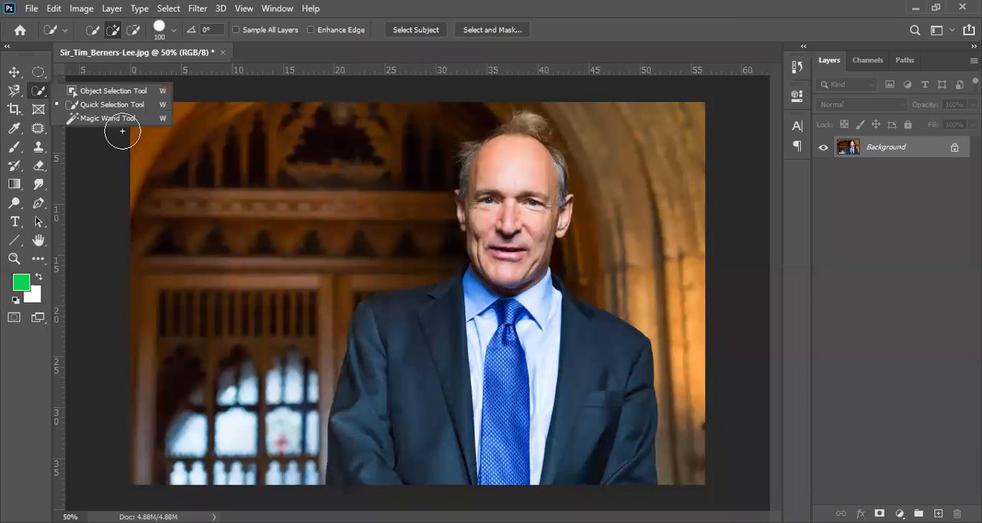
click(108, 118)
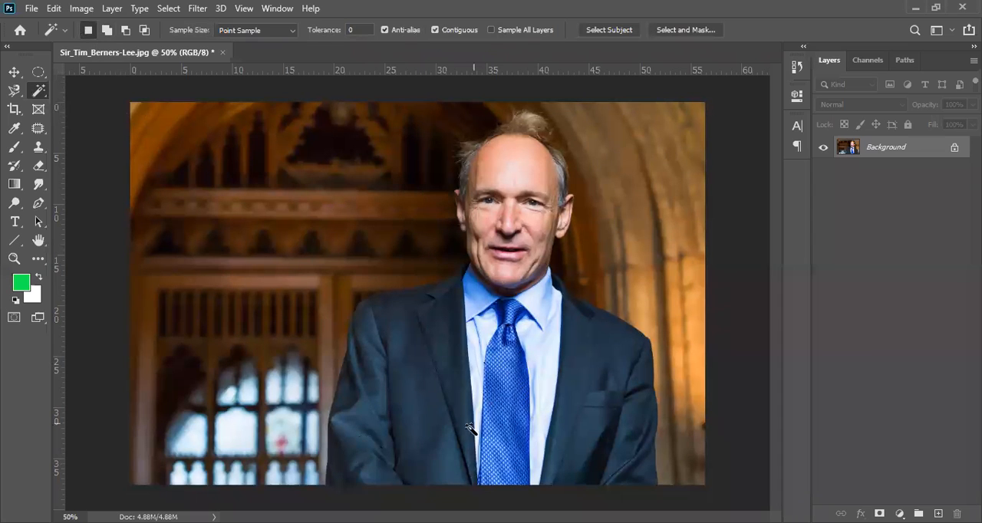
right_click(42, 96)
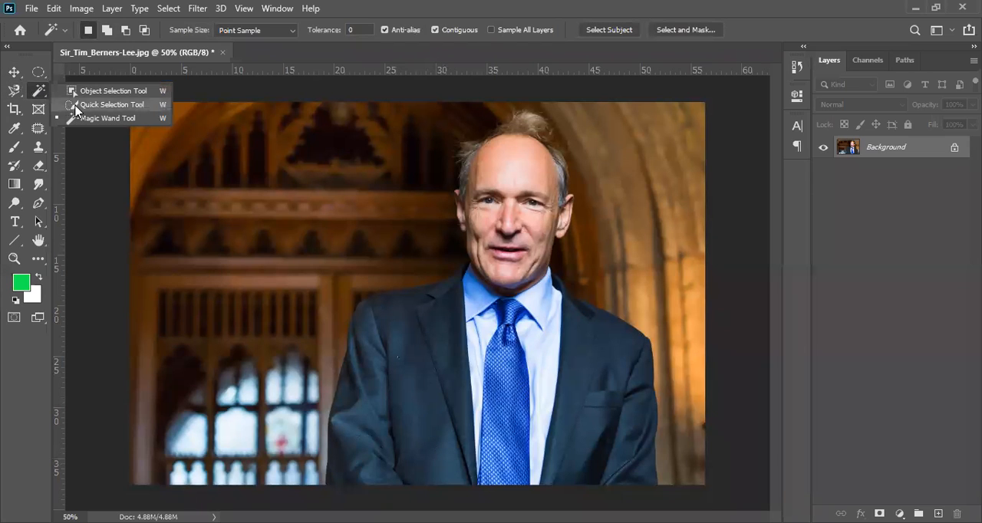
click(77, 105)
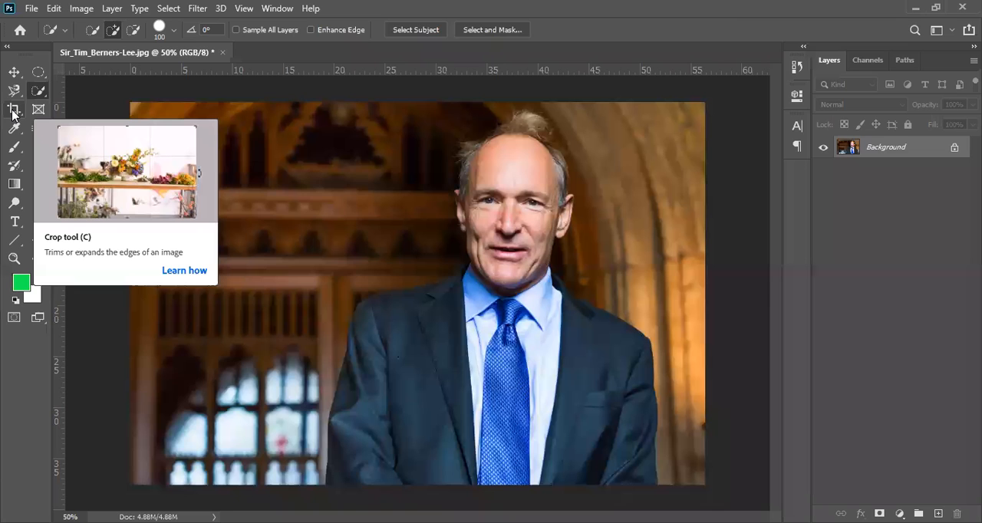
Outline a crop area around the man's face, upper suit and nearby panelling with the Crop tool, and cancel it
click(14, 110)
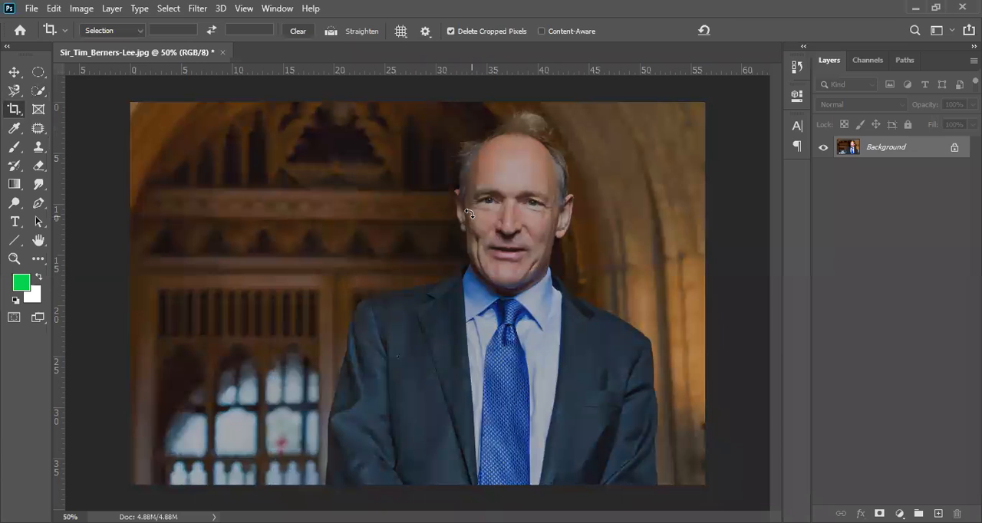
key(Escape)
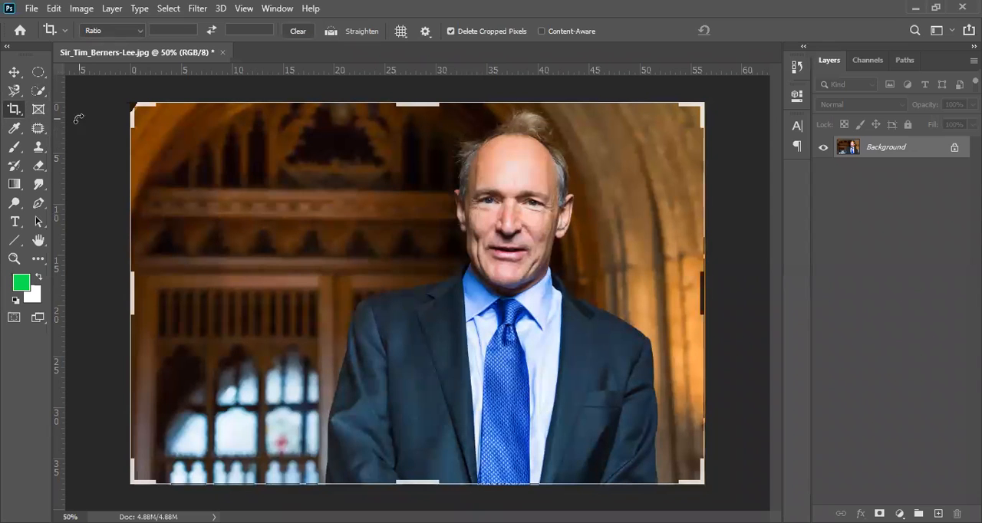
drag(242, 162, 602, 419)
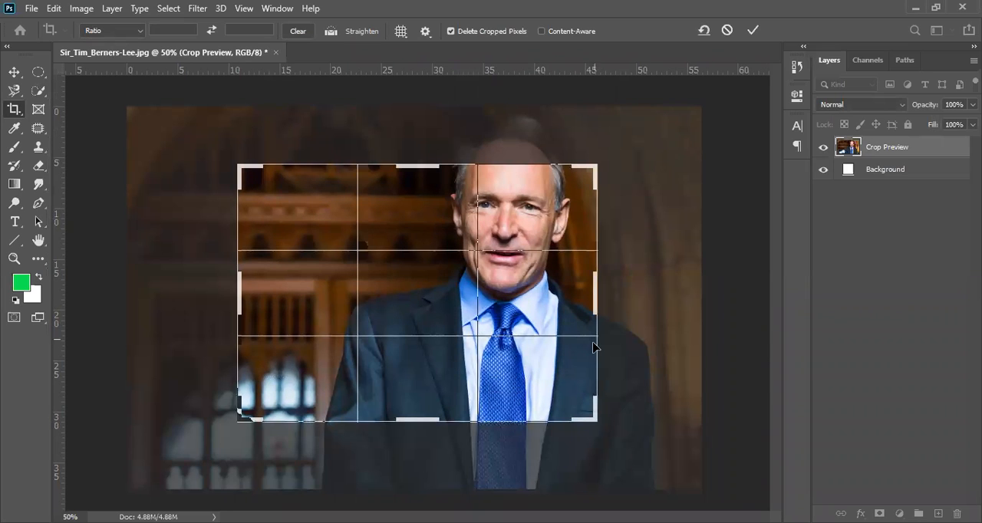
key(Escape)
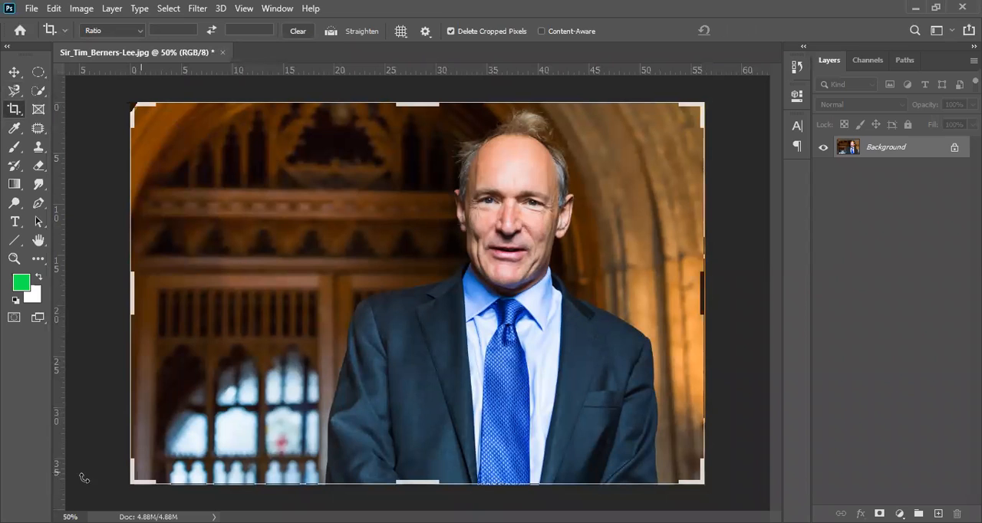
Crop the photo to the bright window and the man's sleeve by pulling in the crop borders, and undo the crop
drag(422, 104, 402, 163)
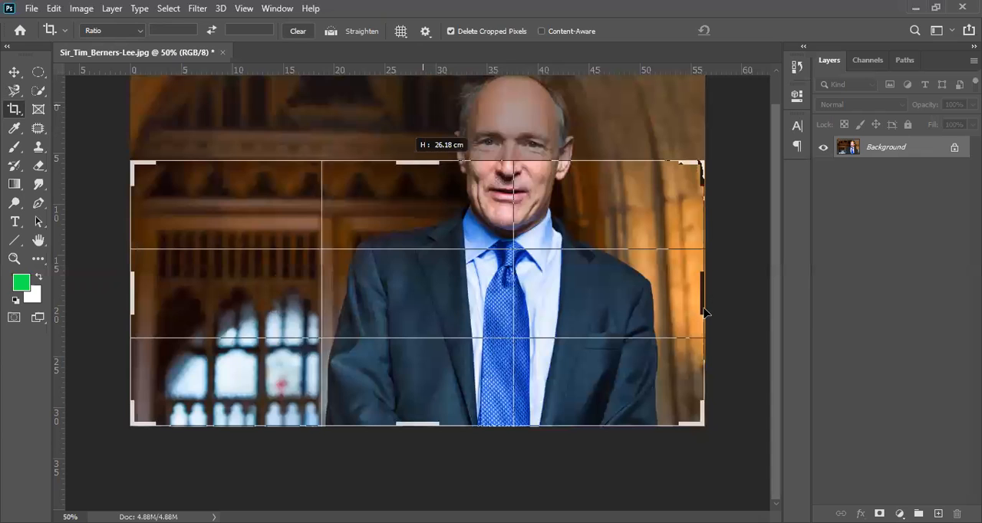
drag(702, 293, 566, 259)
mouse_move(562, 167)
mouse_down()
mouse_move(570, 165)
mouse_move(482, 249)
mouse_move(580, 156)
mouse_move(542, 215)
mouse_move(551, 205)
mouse_up()
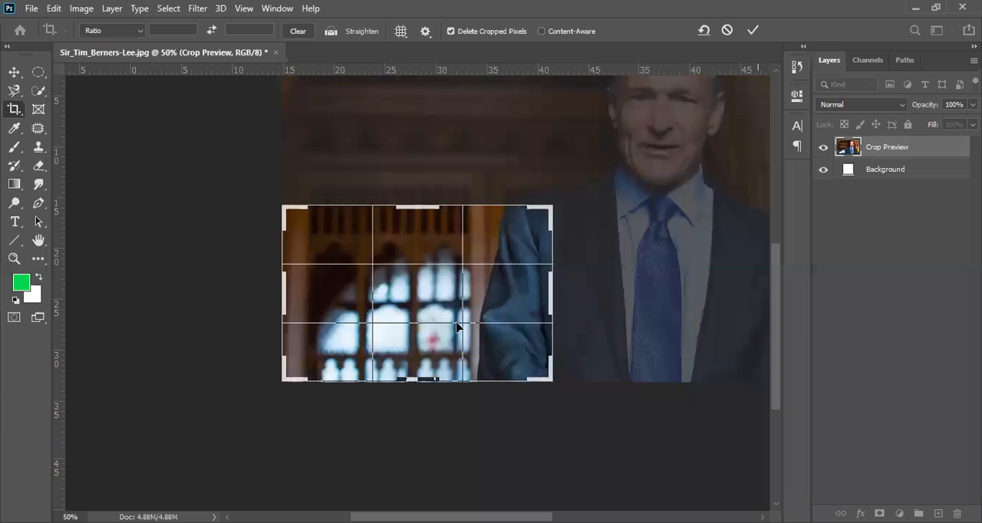
key(Return)
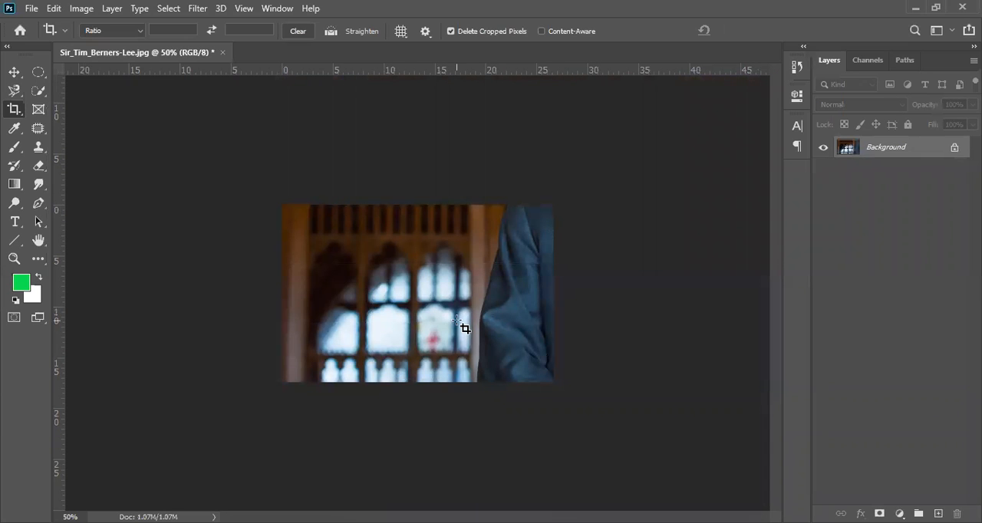
key(ctrl+z)
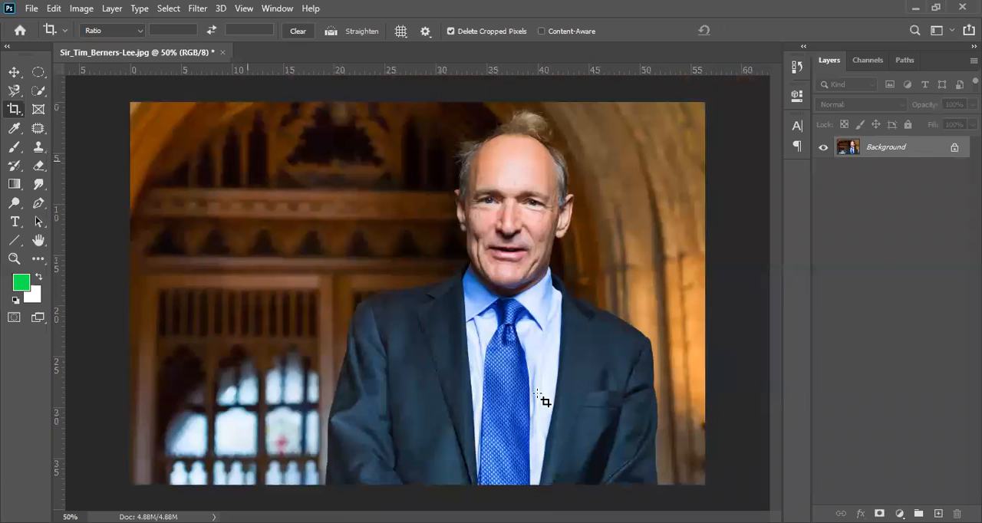
Crop the photo to the central panelling and part of the man's face and tie, and undo the crop
click(536, 397)
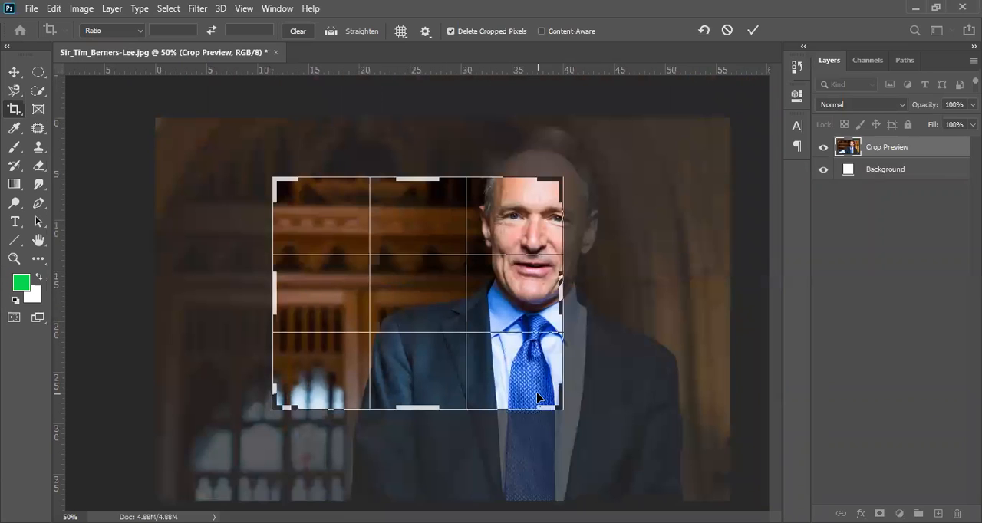
key(Return)
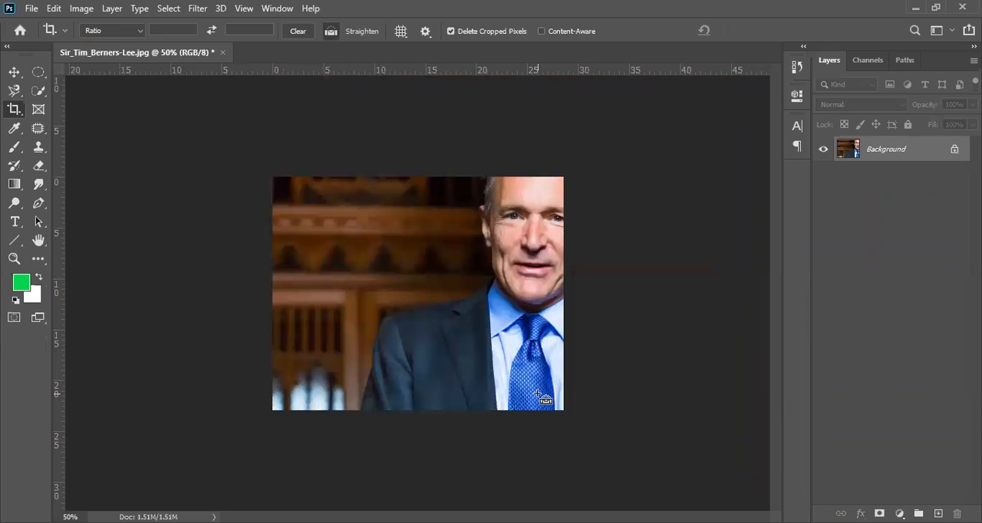
key(ctrl+z)
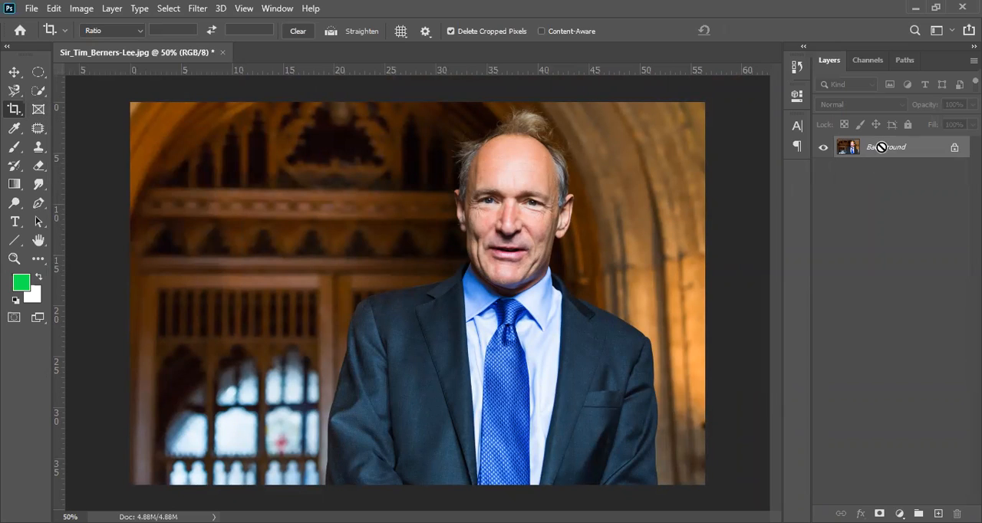
Duplicate the Background layer and hide the copy
key(ctrl+j)
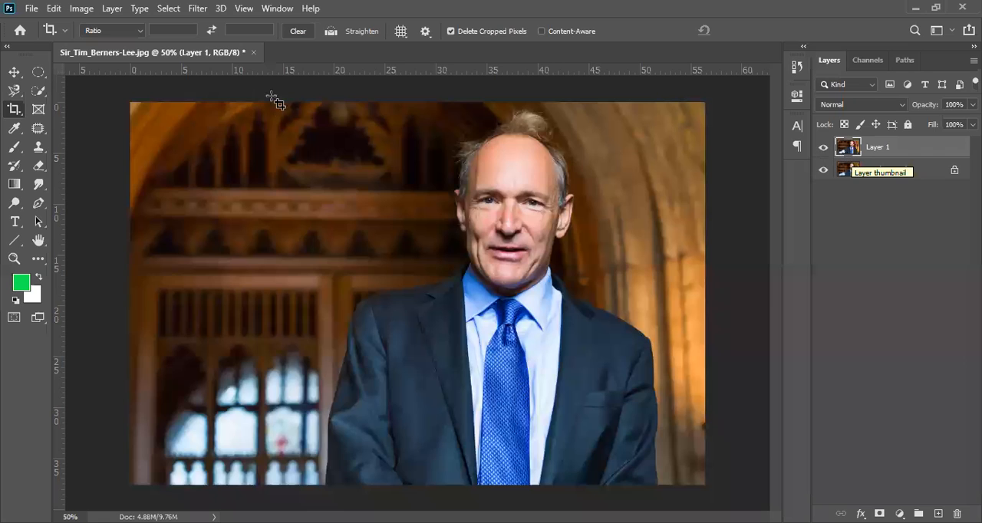
key(ctrl+comma)
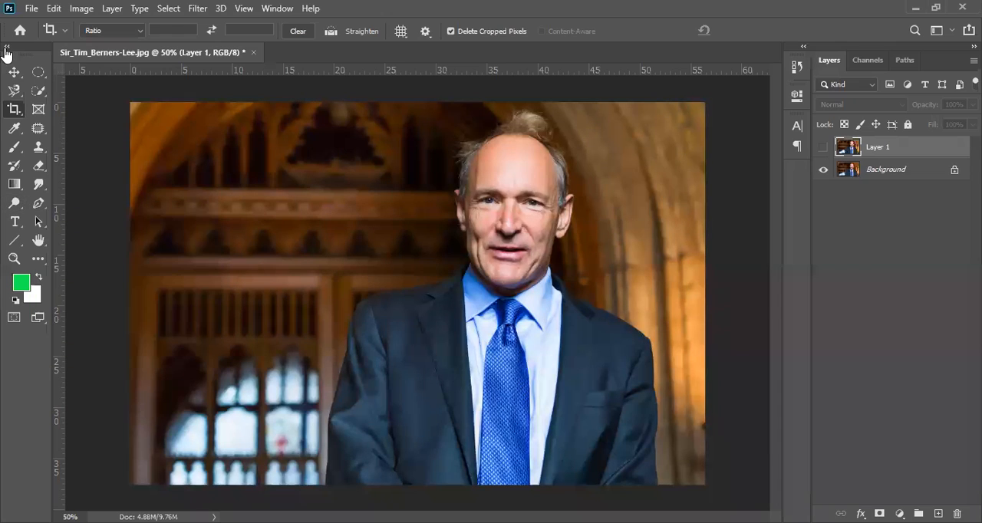
Draw a rectangular frame across the panelling and the man's upper body with the Frame tool, and show Layer 1
click(40, 113)
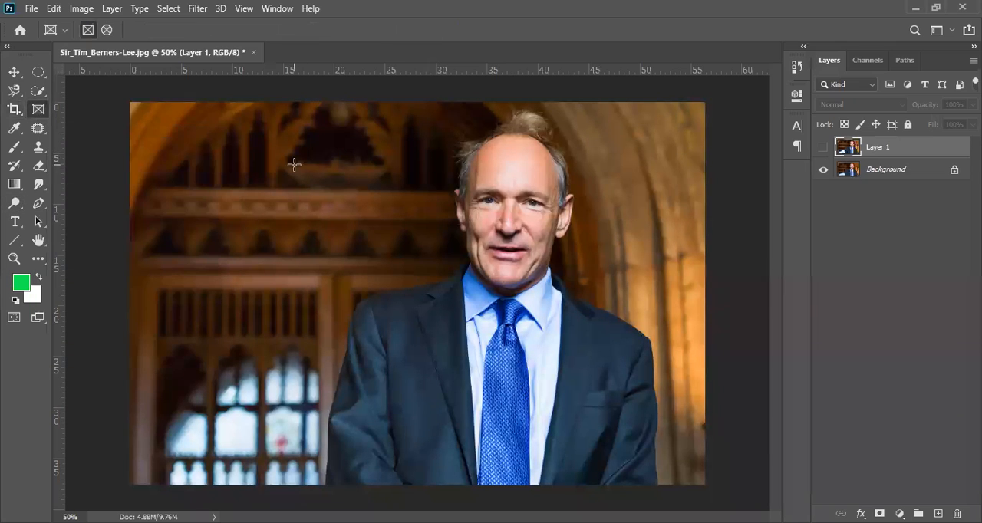
drag(278, 160, 603, 405)
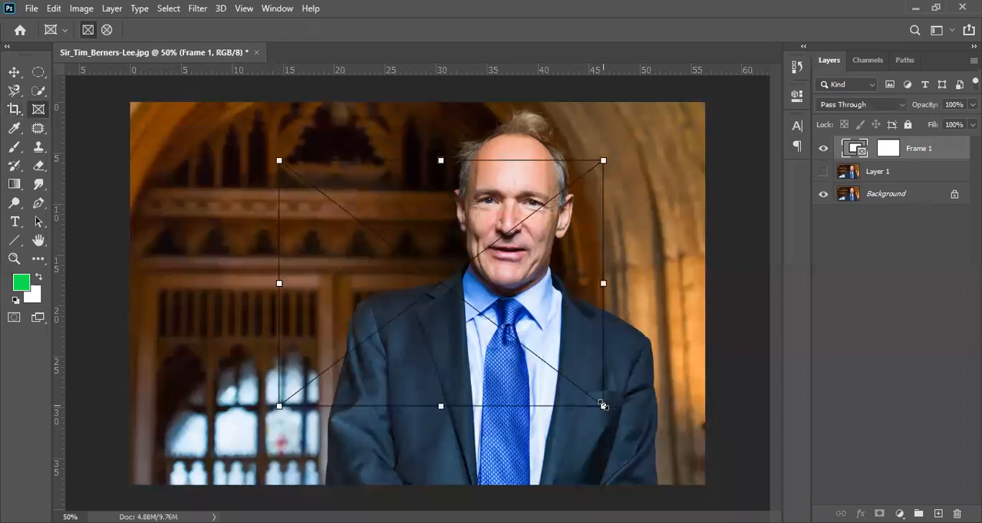
click(891, 175)
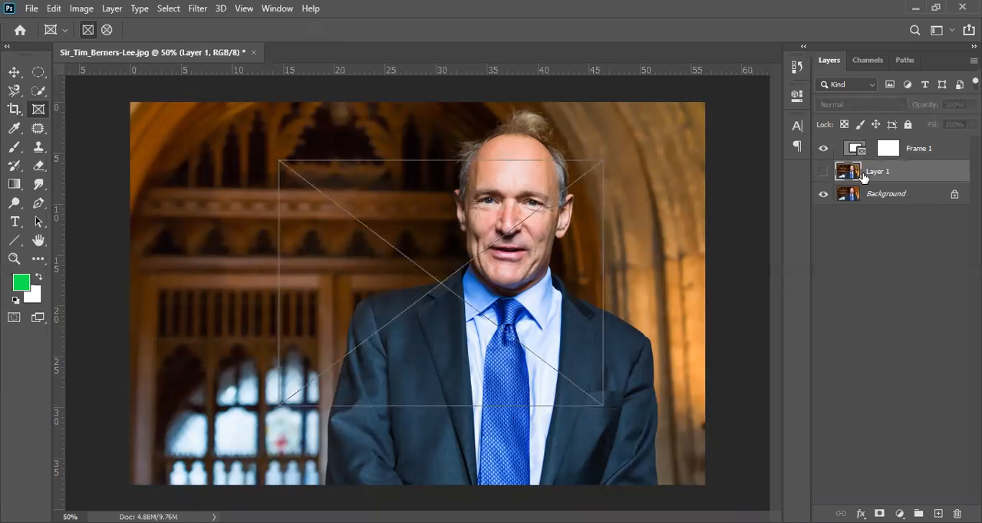
click(823, 171)
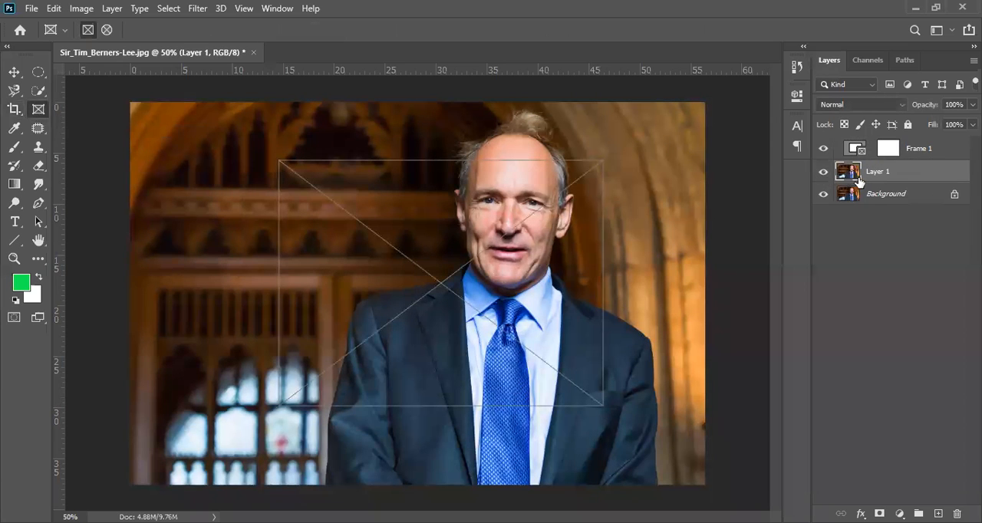
Place Layer 1 inside the frame, and undo back to the hidden layer copy without a frame
drag(856, 178, 426, 277)
click(823, 196)
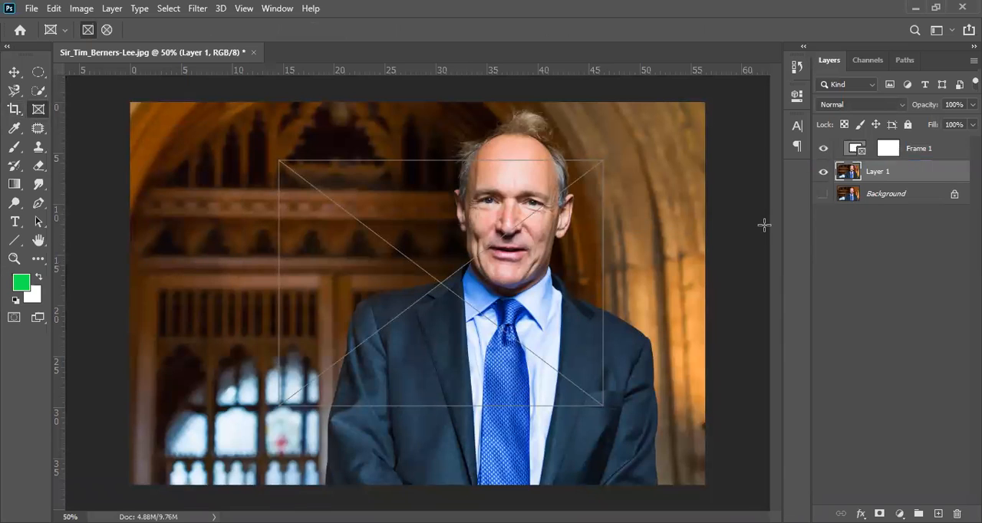
click(824, 198)
drag(848, 174, 414, 278)
drag(862, 170, 890, 151)
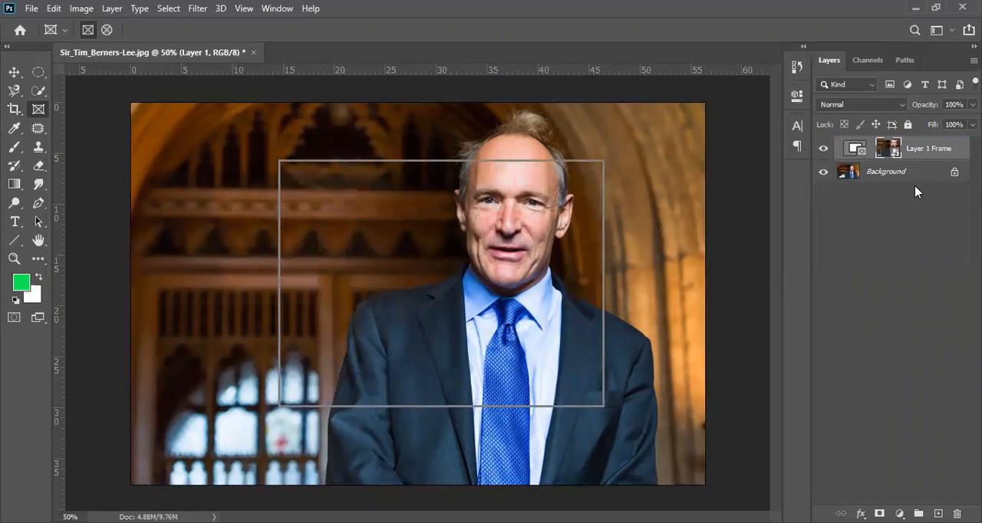
key(ctrl+z)
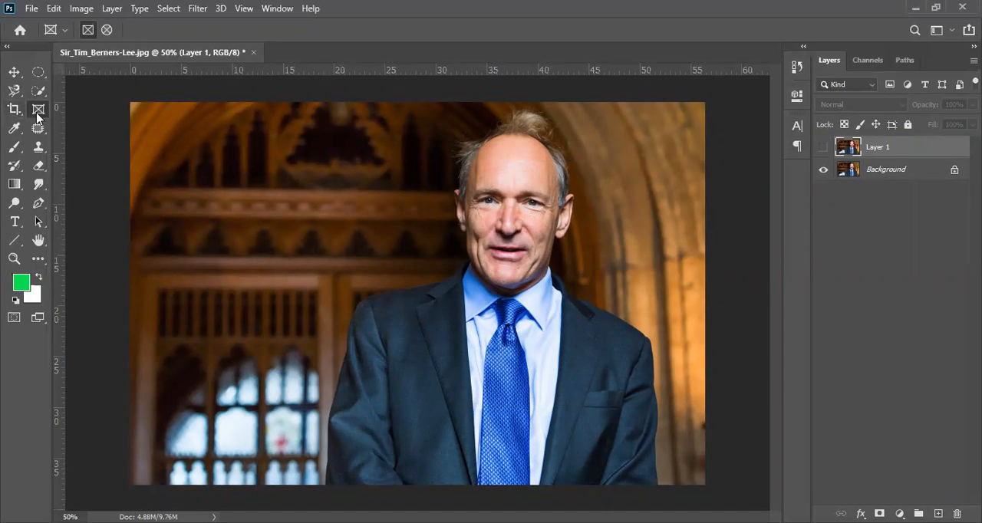
Draw a new rectangular frame over the man and panelling, and place the hidden Layer 1 in it
drag(289, 175, 605, 435)
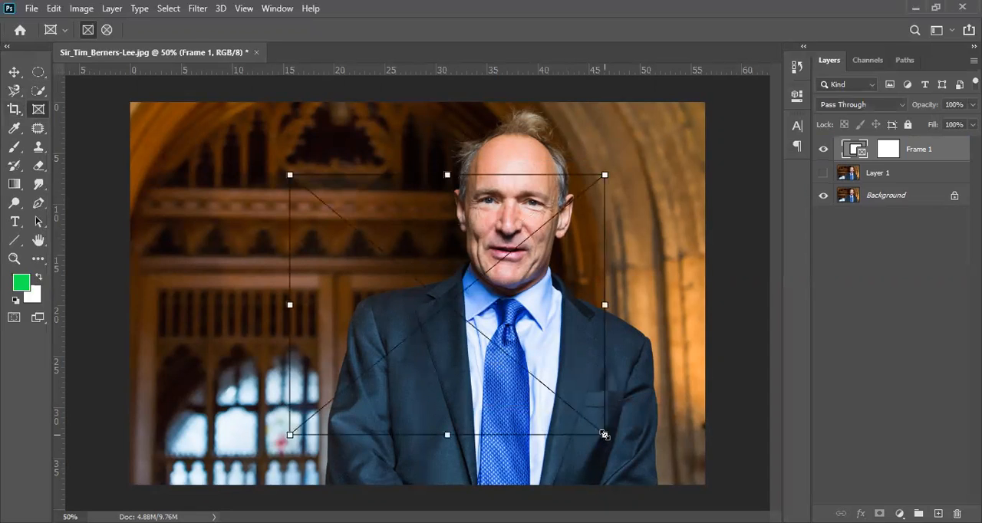
click(869, 175)
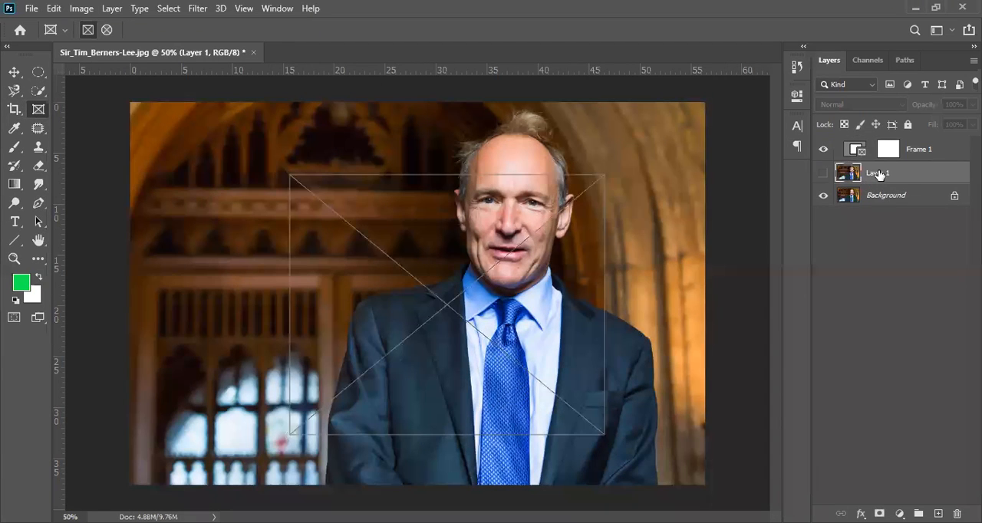
drag(872, 176, 890, 151)
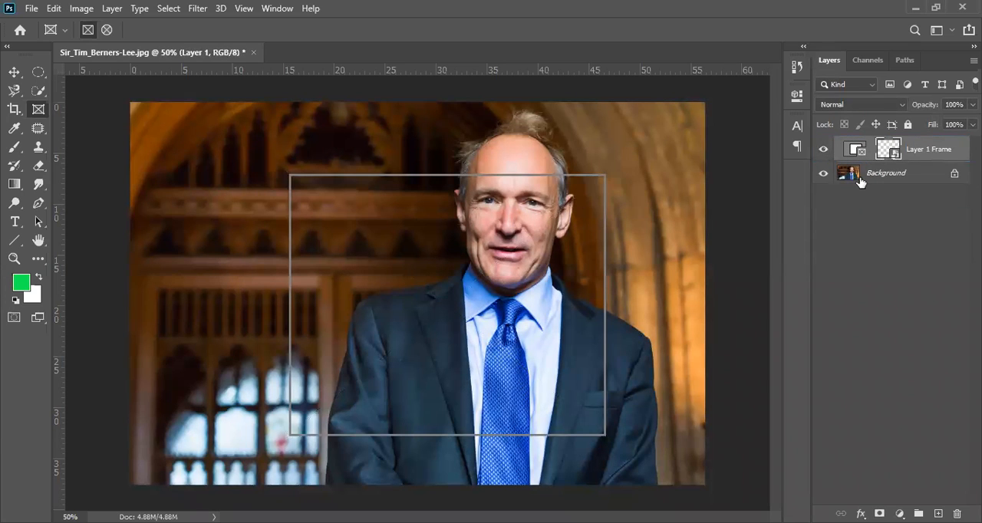
Toggle the Background layer's visibility to check the frame's content, try to add Background to the frame, and undo the frame
click(820, 176)
click(822, 176)
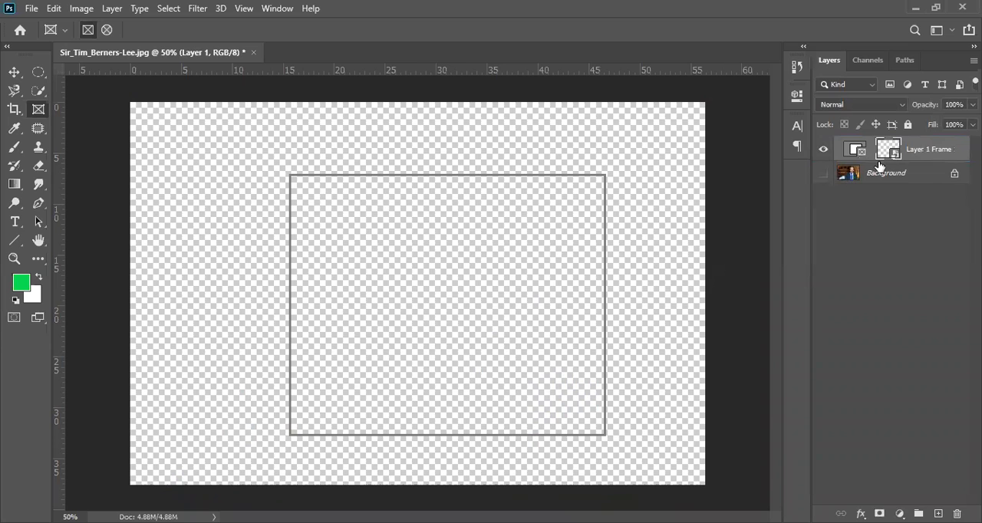
drag(882, 177, 858, 153)
click(823, 174)
click(823, 176)
key(ctrl+z)
key(ctrl+z)
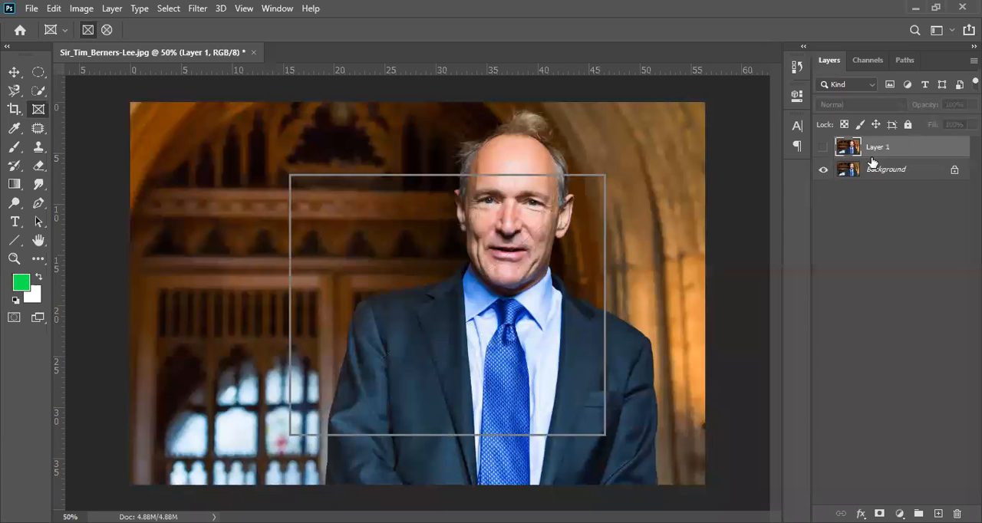
Draw a rectangular frame around the man's face and chest, show Layer 1 and place it inside the frame
drag(325, 175, 607, 411)
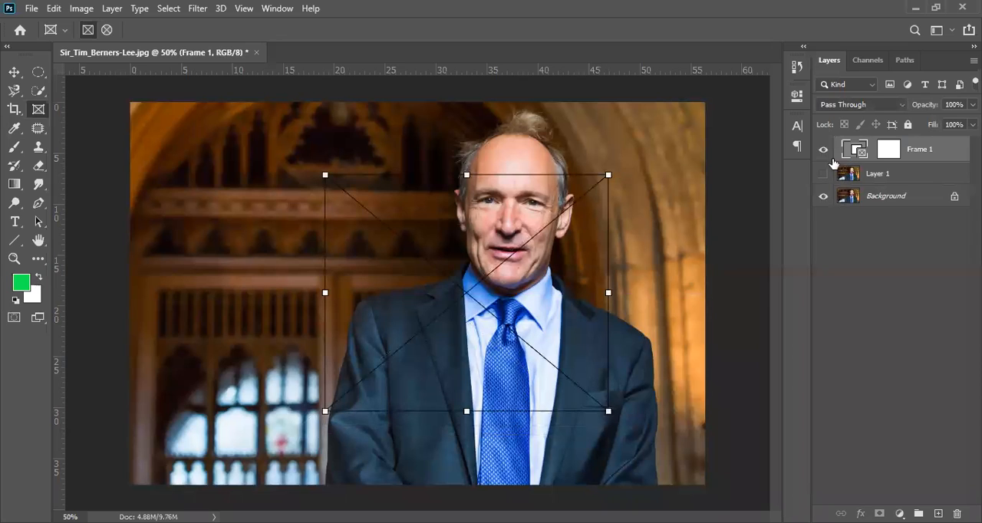
click(849, 175)
click(823, 174)
drag(851, 177, 894, 153)
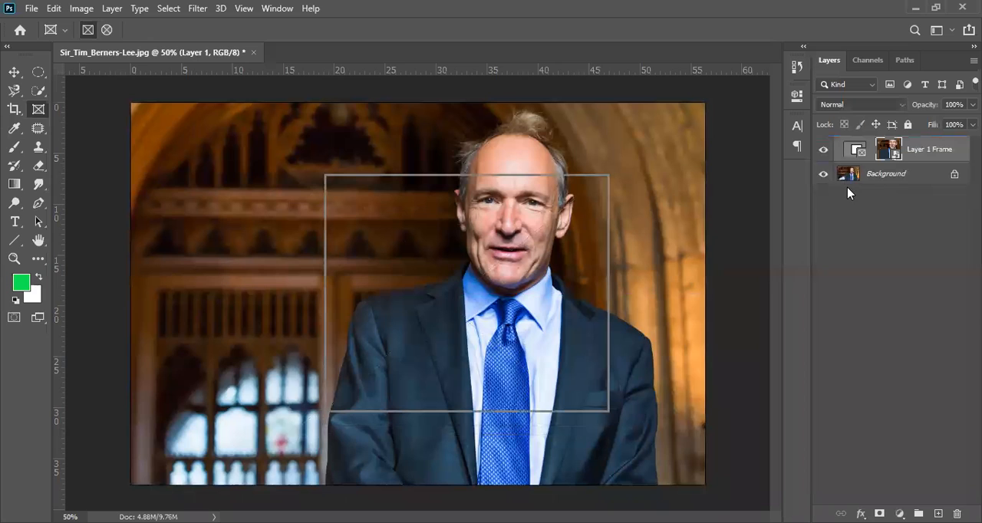
Undo the previous frame, draw a larger rectangular frame over the man and panelling, place Layer 1 inside it and hide Background
key(ctrl+z)
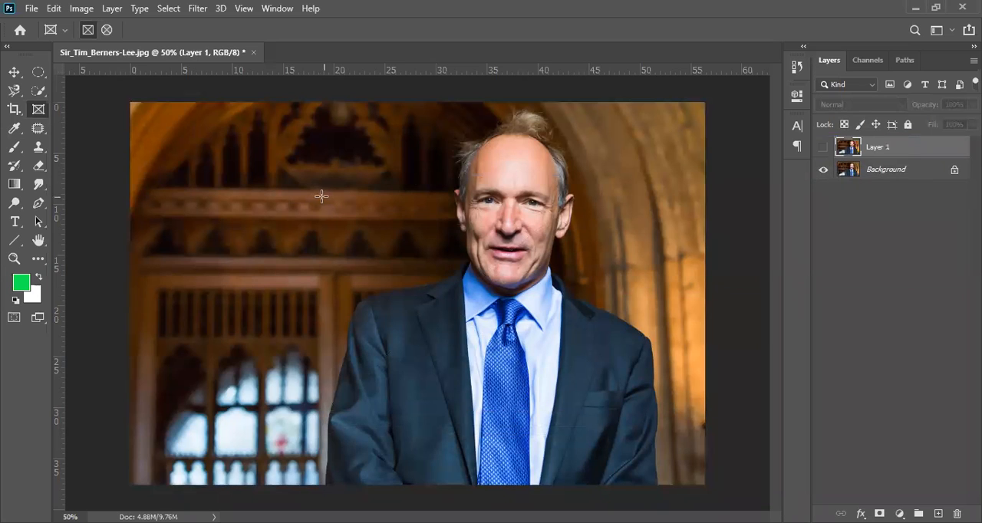
drag(257, 159, 588, 400)
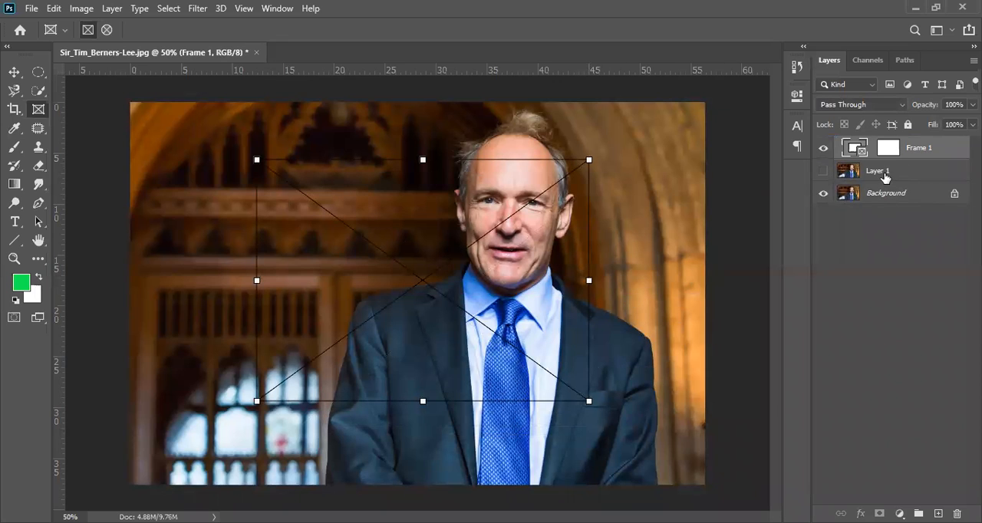
click(823, 172)
click(882, 177)
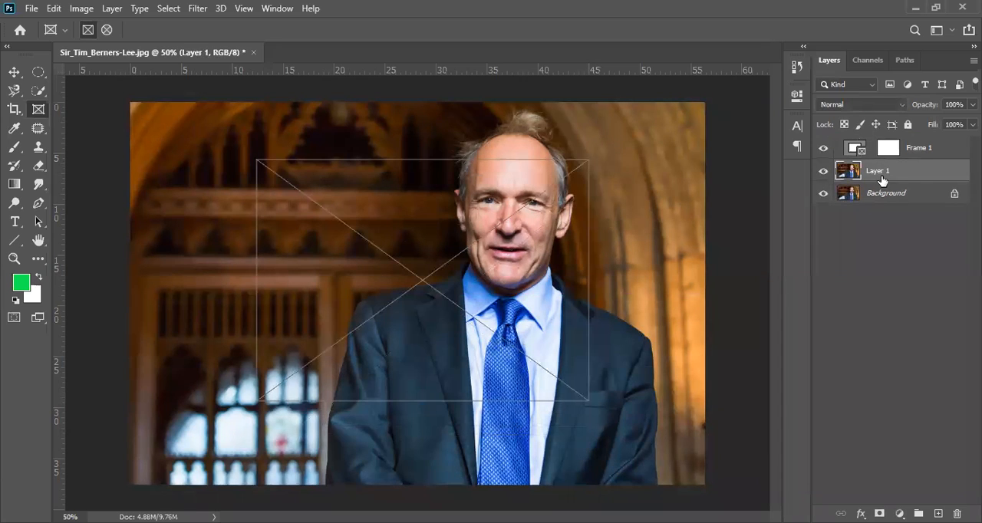
drag(882, 178, 872, 147)
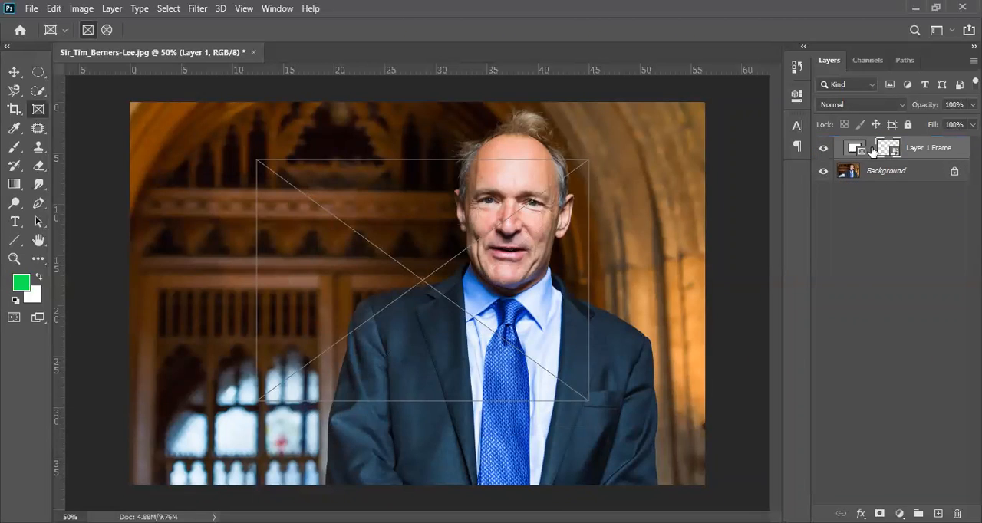
click(823, 170)
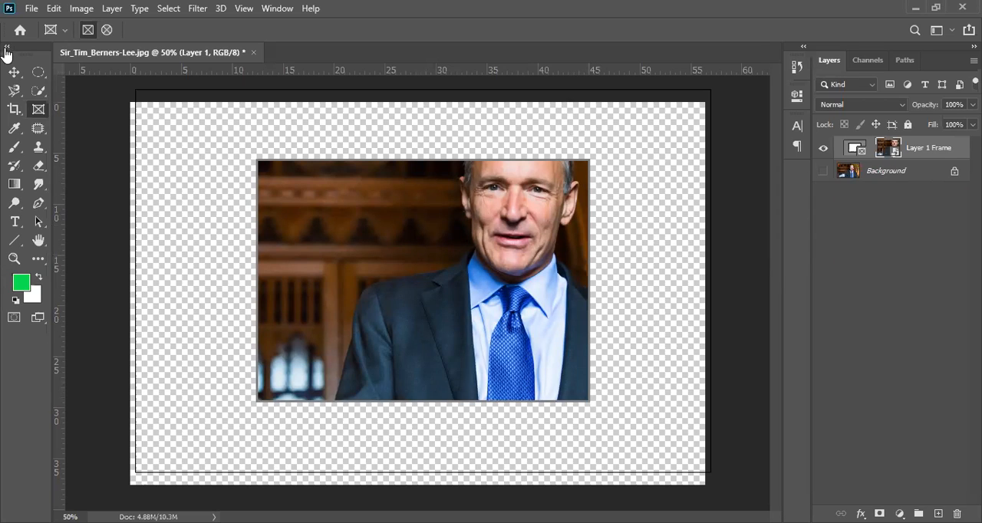
Inspect the framed picture's edge up close with the Move tool active, hide Layer 1 Frame and show the Background layer
click(14, 73)
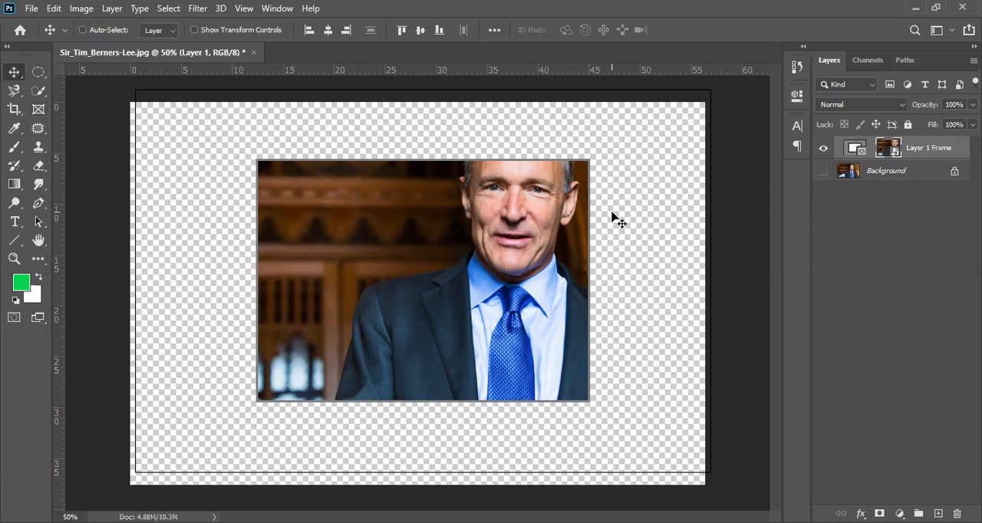
scroll(590, 195, up, 4)
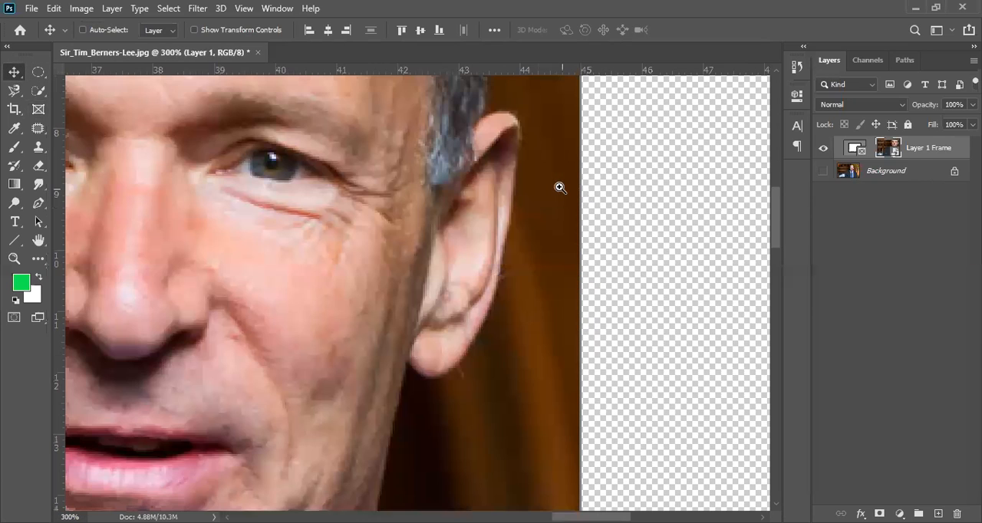
scroll(565, 195, up, 3)
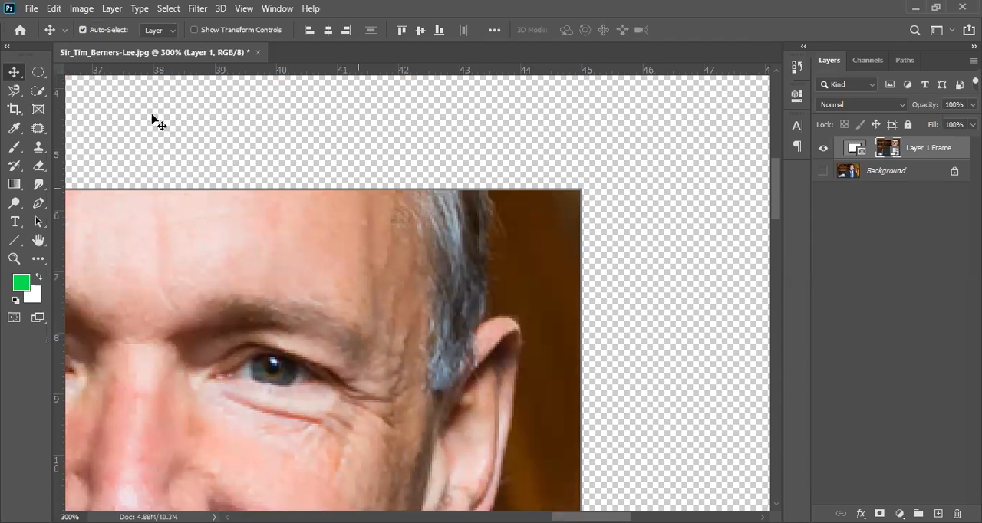
click(36, 113)
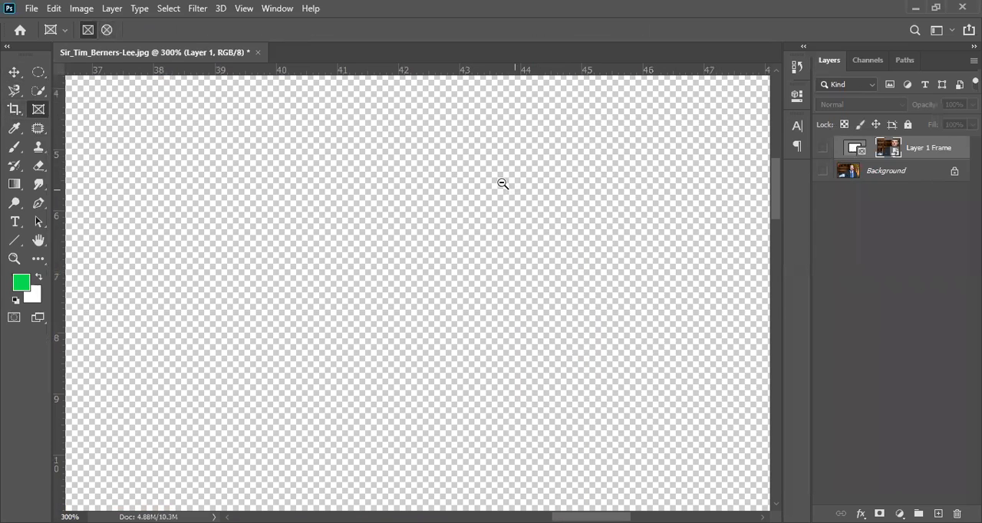
scroll(503, 184, down, 4)
click(822, 172)
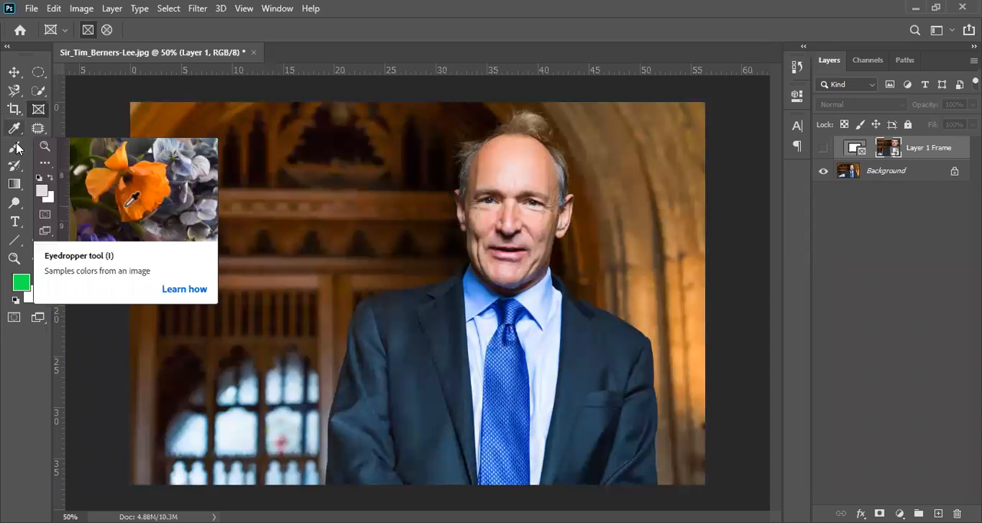
Sample foreground colours from the man's forehead, collar and jacket, the panelling and the stone arch with the Eyedropper tool
click(13, 128)
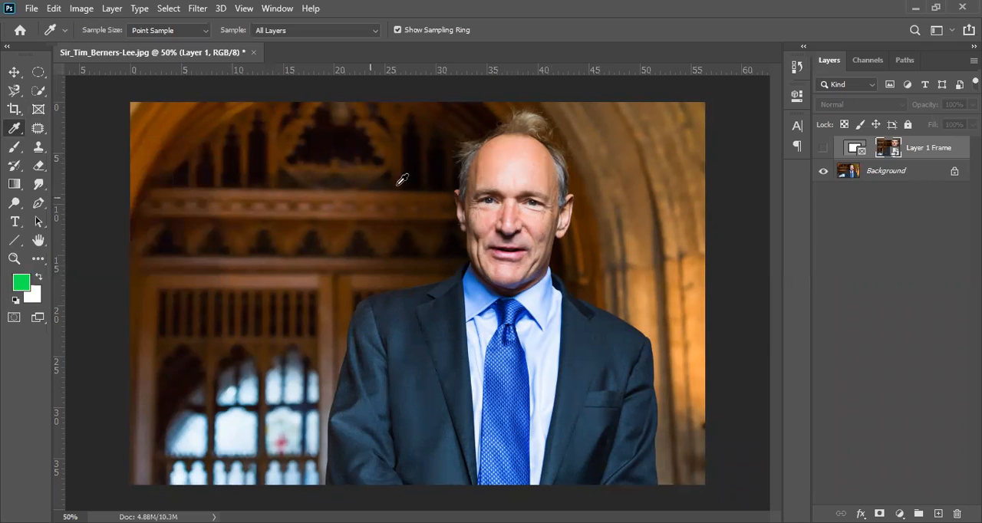
click(530, 157)
click(480, 295)
click(407, 352)
click(289, 204)
click(205, 117)
click(200, 123)
click(657, 242)
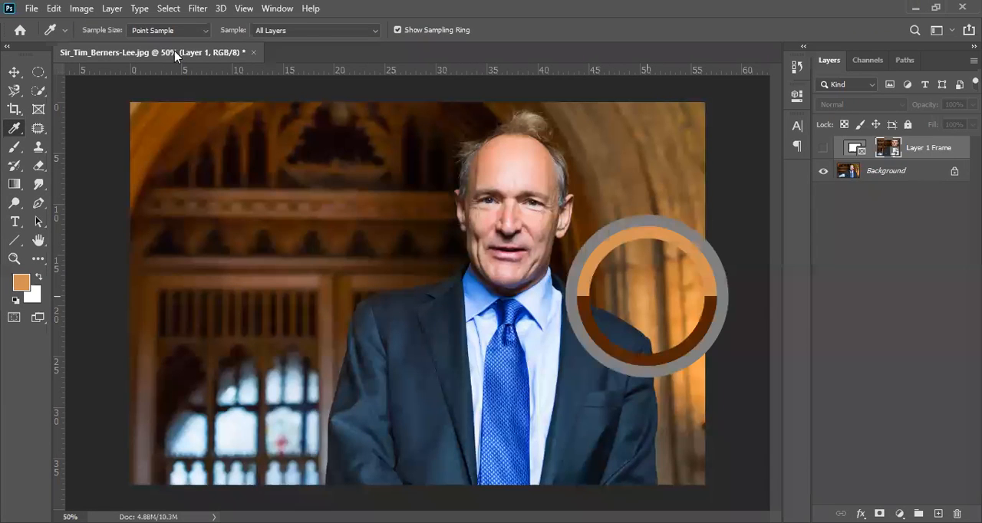
Try a small Patch tool outline on the panelling, deselect it, and add a new empty layer above Background
click(38, 129)
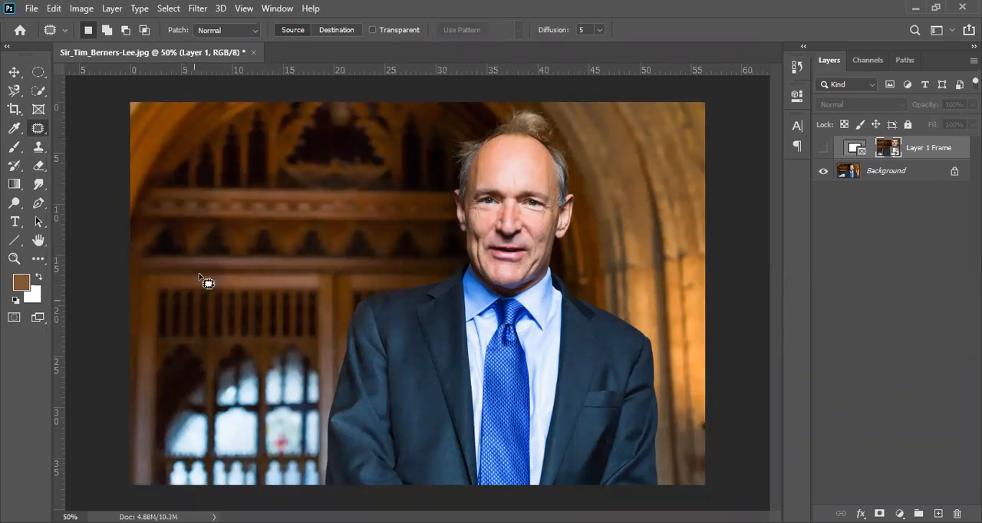
mouse_move(182, 274)
mouse_down()
mouse_move(193, 225)
mouse_move(222, 193)
mouse_move(336, 256)
mouse_move(285, 319)
mouse_move(186, 280)
mouse_up()
key(ctrl+d)
click(900, 184)
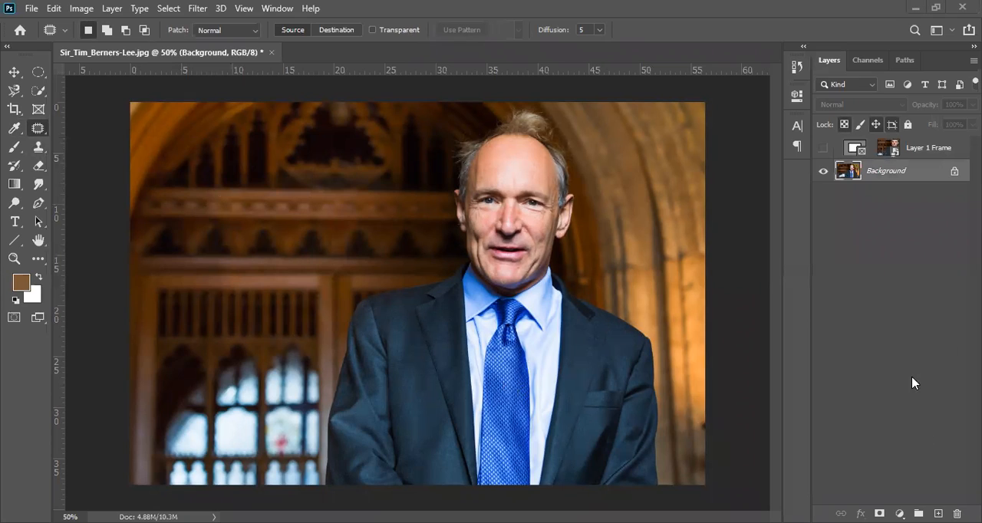
key(ctrl+shift+alt+n)
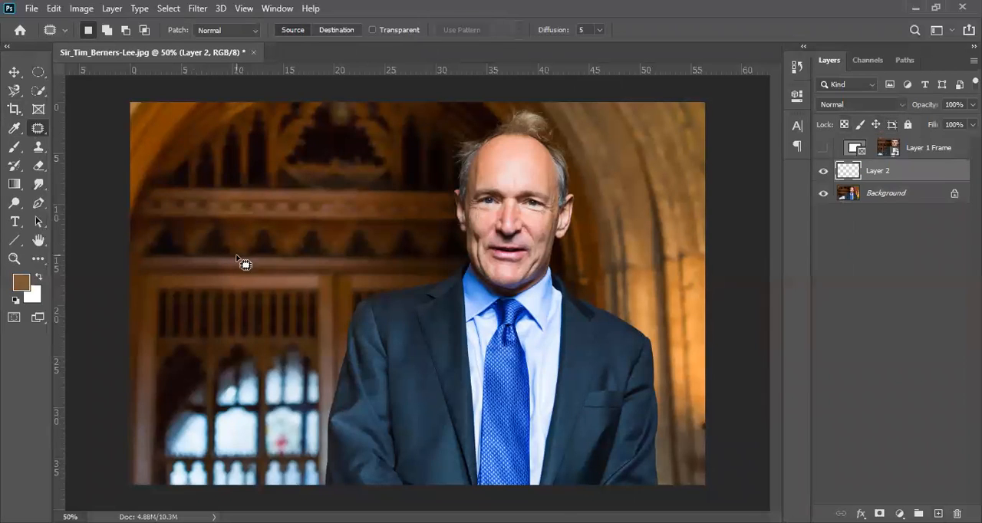
Outline a rounded patch area on the panelling, deselect it, and duplicate the Background layer
mouse_move(244, 273)
mouse_down()
mouse_move(273, 189)
mouse_move(345, 201)
mouse_move(334, 279)
mouse_move(289, 285)
mouse_move(242, 275)
mouse_up()
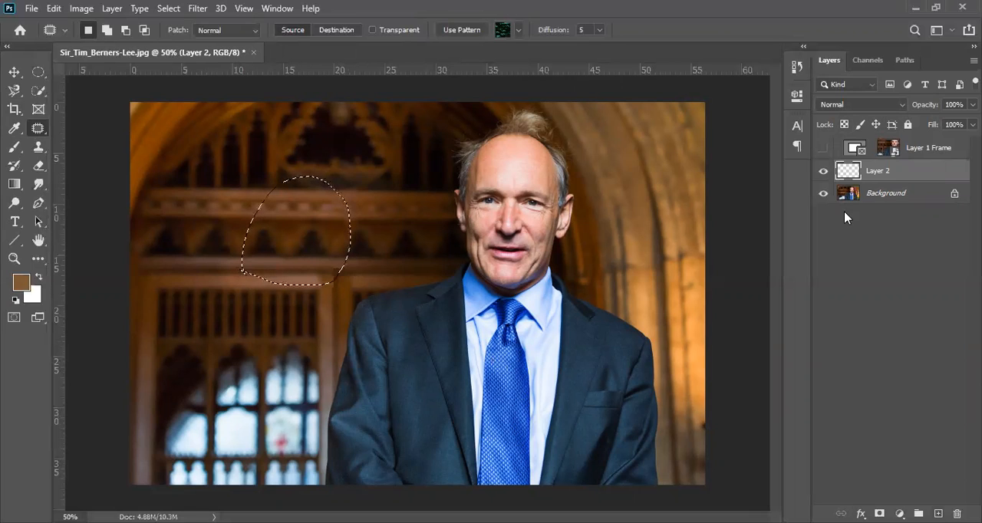
click(886, 197)
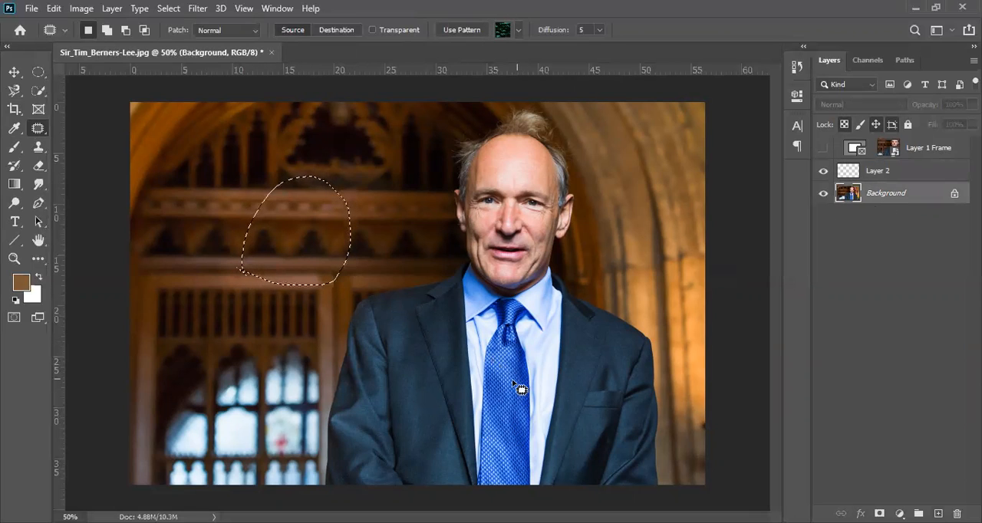
key(ctrl+d)
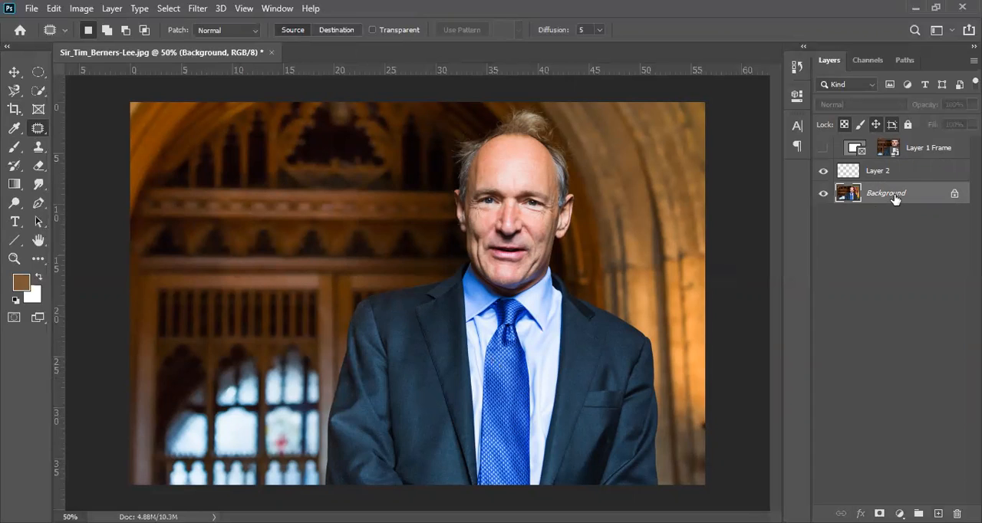
key(ctrl+j)
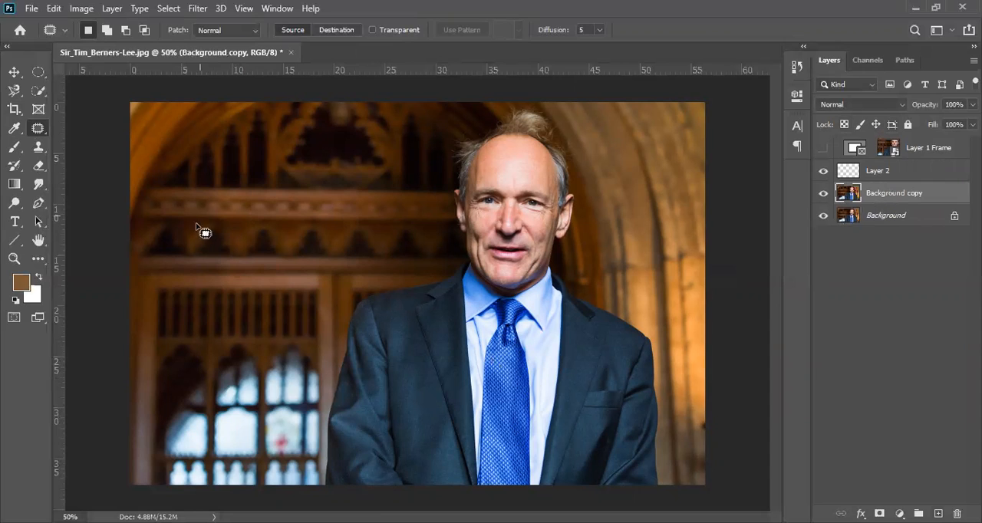
Outline trial patch areas on the panelling and over the tie on the Background copy with the Patch tool
mouse_move(205, 207)
mouse_down()
mouse_move(287, 270)
mouse_move(221, 258)
mouse_move(196, 236)
mouse_up()
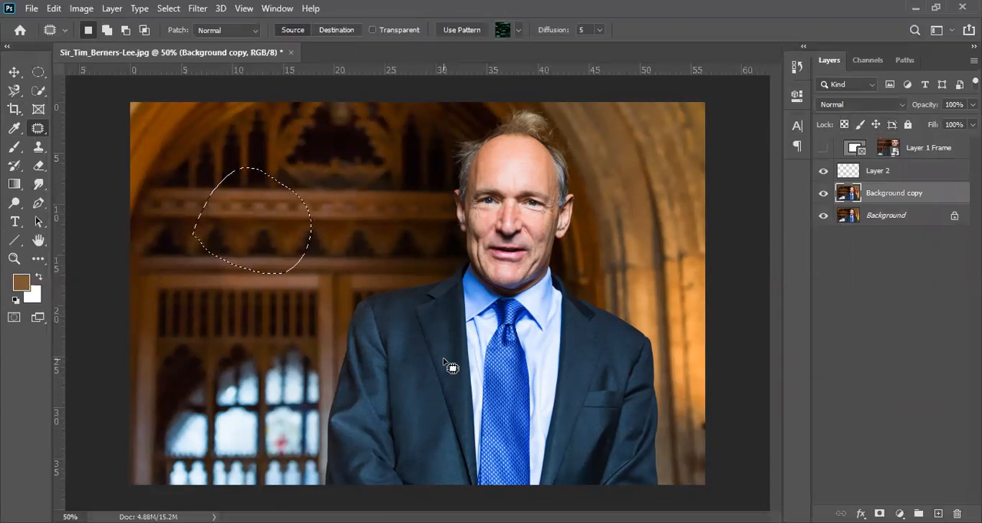
key(ctrl+d)
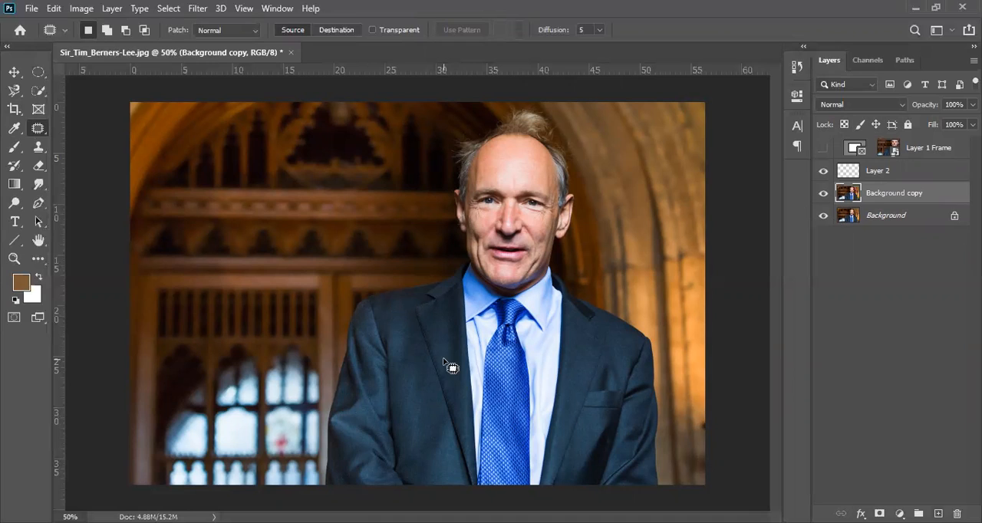
mouse_move(273, 240)
mouse_down()
mouse_move(339, 182)
mouse_move(340, 267)
mouse_move(259, 259)
mouse_move(245, 219)
mouse_move(282, 227)
mouse_up()
click(491, 388)
mouse_move(491, 388)
mouse_down()
mouse_move(503, 418)
mouse_move(468, 404)
mouse_up()
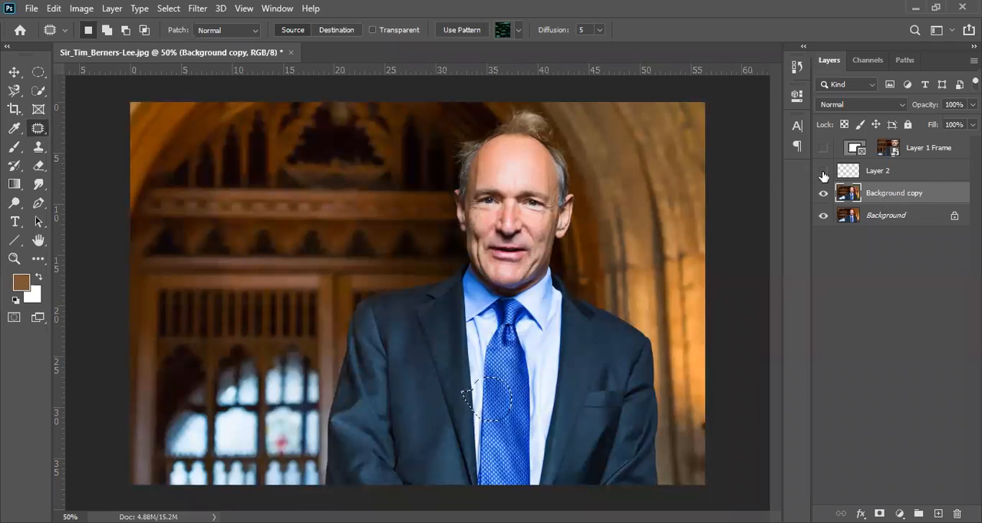
Select Layer 2, outline a trial patch area on the panelling and deselect it
click(872, 174)
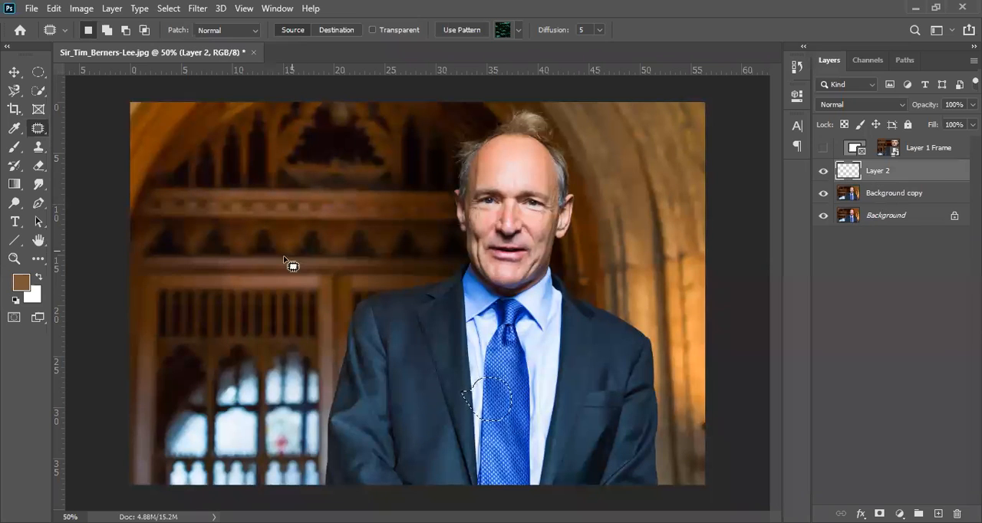
mouse_move(268, 239)
mouse_down()
mouse_move(284, 188)
mouse_move(357, 246)
mouse_move(303, 261)
mouse_move(268, 238)
mouse_up()
click(491, 376)
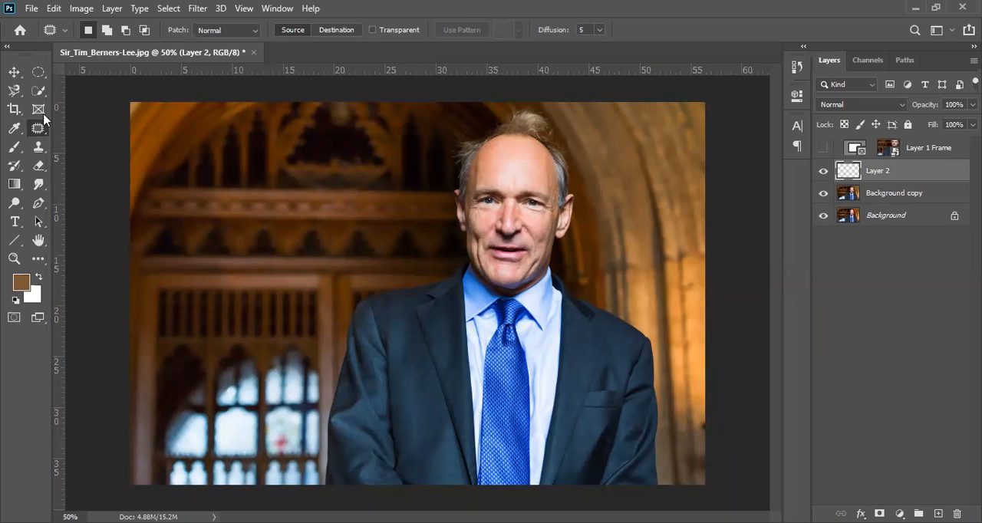
Draw an elliptical selection over the jacket and tie, compare the Patch and Eyedropper tools on it, and deselect
click(38, 73)
drag(410, 338, 522, 443)
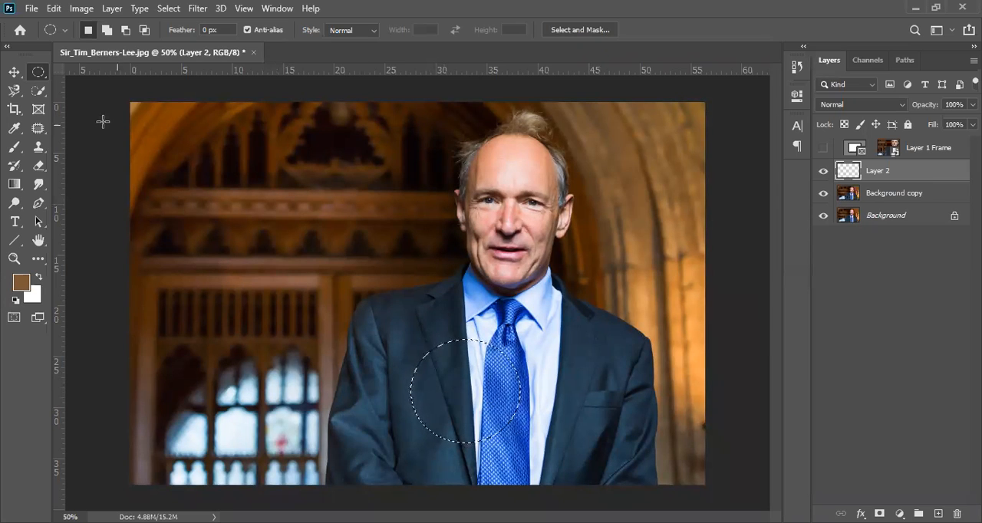
click(35, 129)
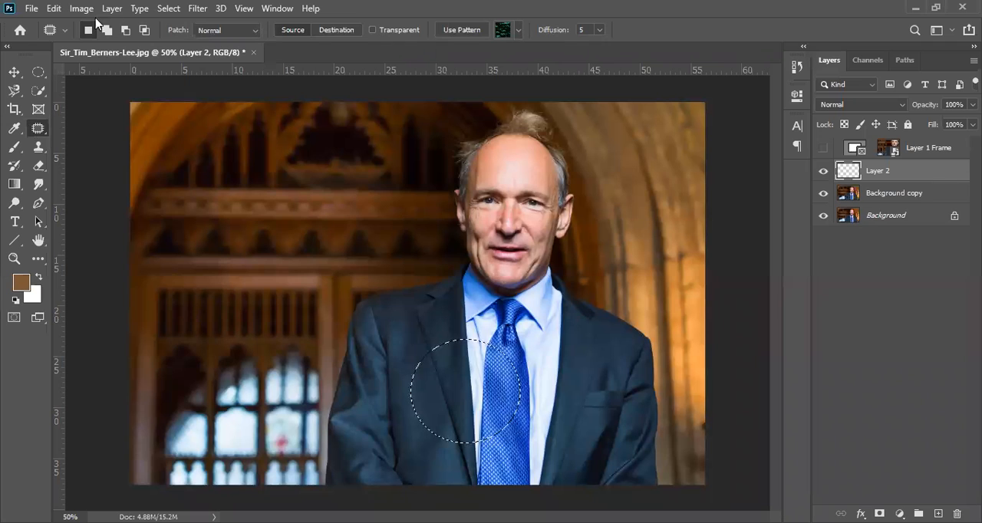
click(13, 132)
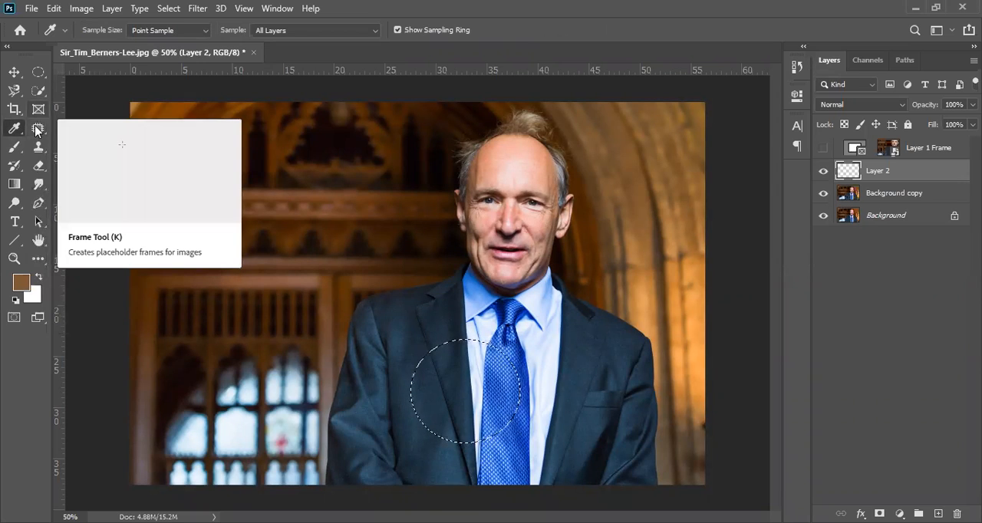
click(37, 129)
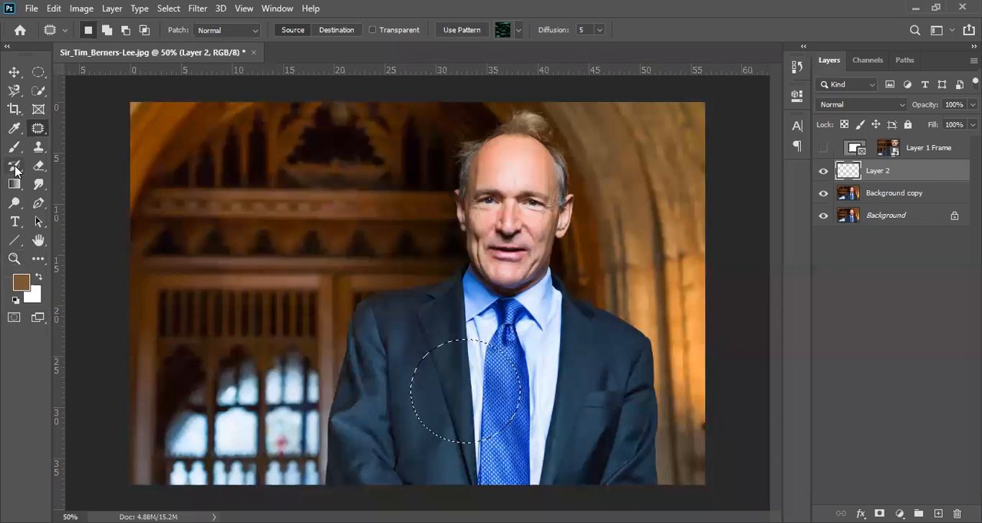
key(ctrl+d)
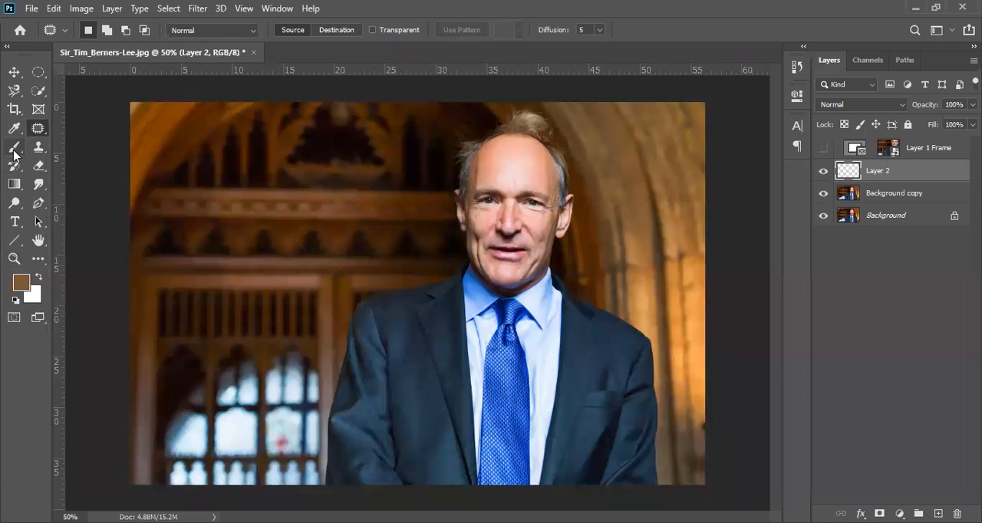
Set the Brush size to 300, paint trial strokes across the panelling and the man's jacket, and undo them
click(13, 151)
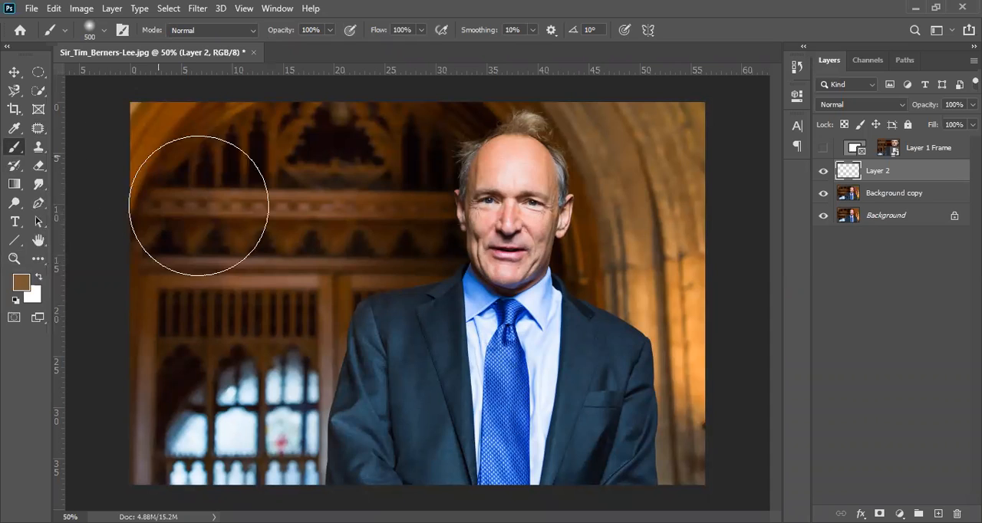
key(bracketleft)
key(bracketleft)
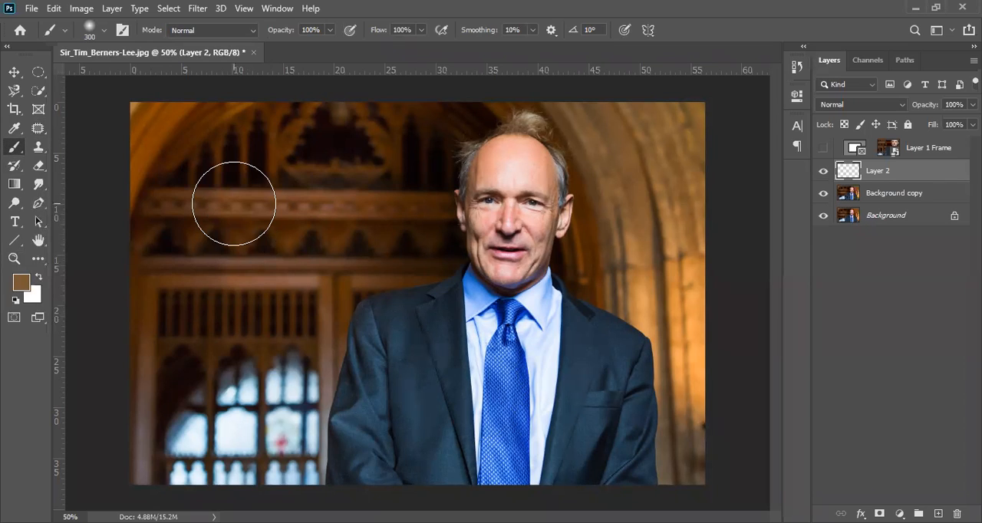
mouse_move(234, 203)
mouse_down()
mouse_move(245, 252)
mouse_move(230, 339)
mouse_move(418, 206)
mouse_up()
mouse_move(543, 290)
mouse_down()
mouse_move(484, 379)
mouse_move(305, 193)
mouse_move(204, 258)
mouse_move(414, 455)
mouse_up()
key(ctrl+z)
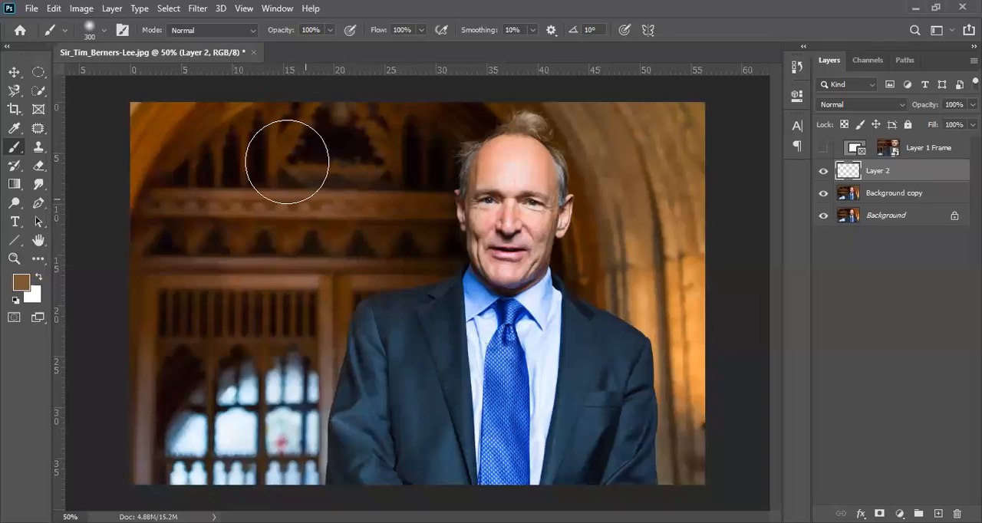
Set the foreground colour to white (ffffff), paint a soft curved stroke from the panelling across the man, and undo it
click(26, 284)
drag(363, 274, 260, 232)
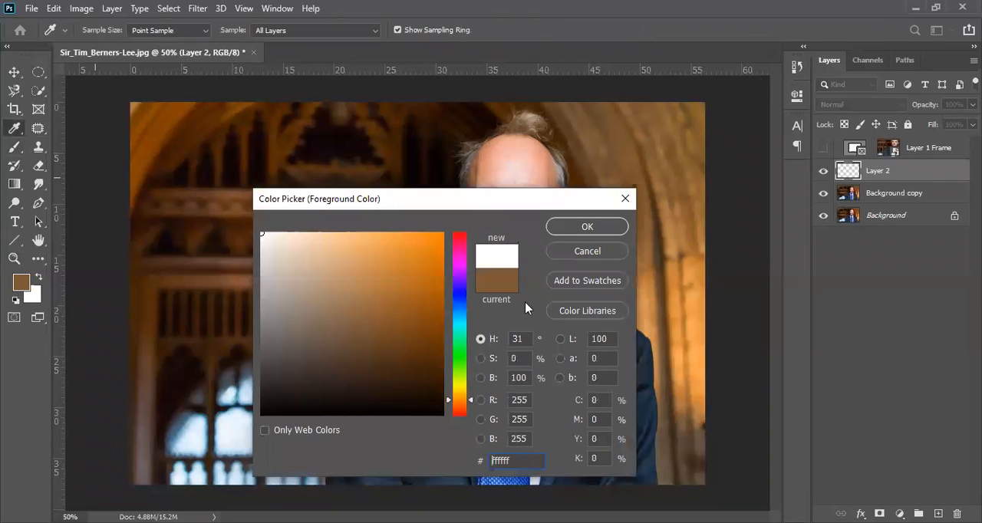
click(604, 227)
click(230, 278)
mouse_move(289, 221)
mouse_down()
mouse_move(517, 265)
mouse_move(629, 373)
mouse_up()
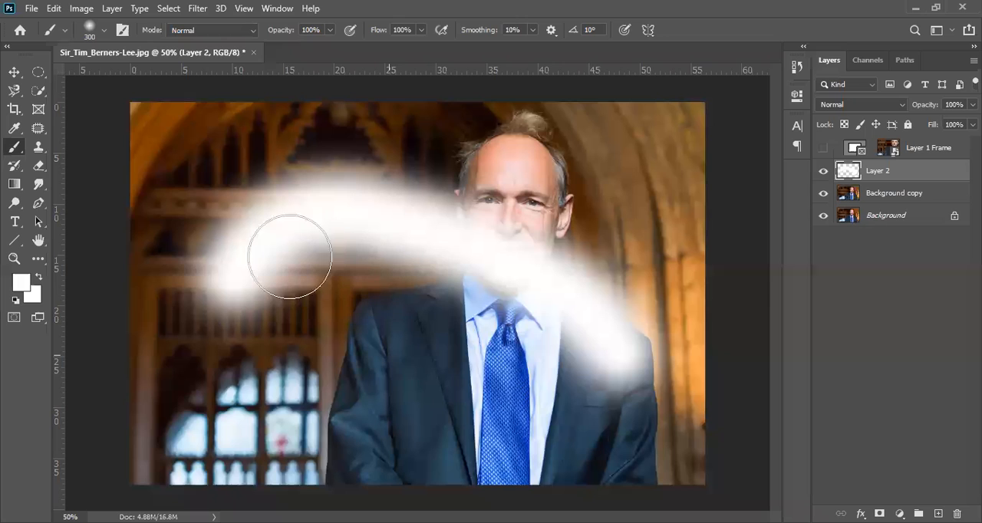
key(ctrl+z)
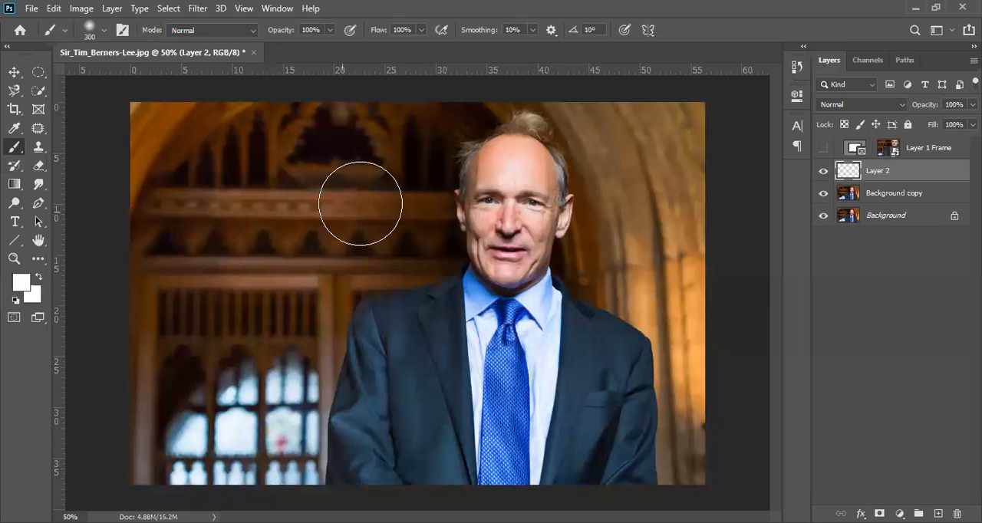
Paint a soft white curve across the panelling and the man on Layer 2, and overpaint it with a curved orange stroke
mouse_move(261, 260)
mouse_down()
mouse_move(402, 145)
mouse_move(560, 257)
mouse_up()
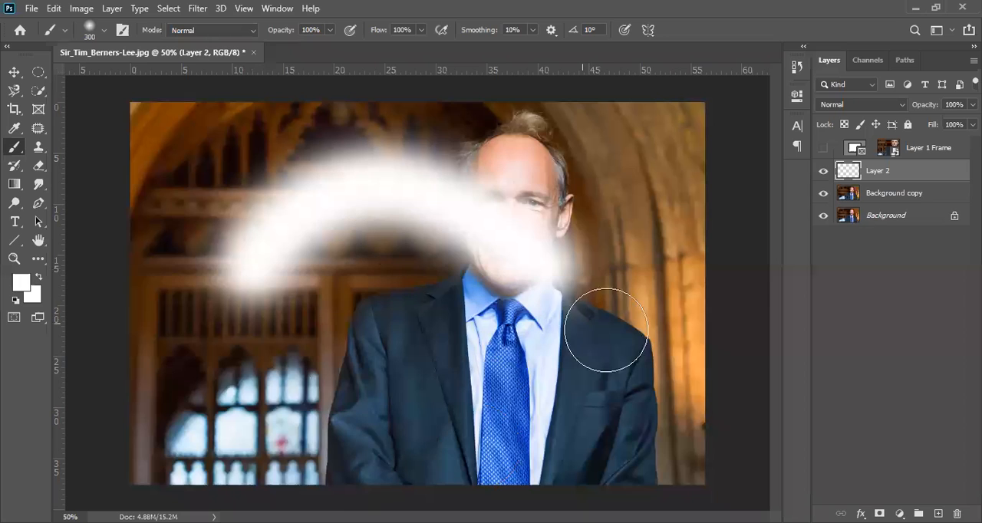
click(23, 286)
click(420, 254)
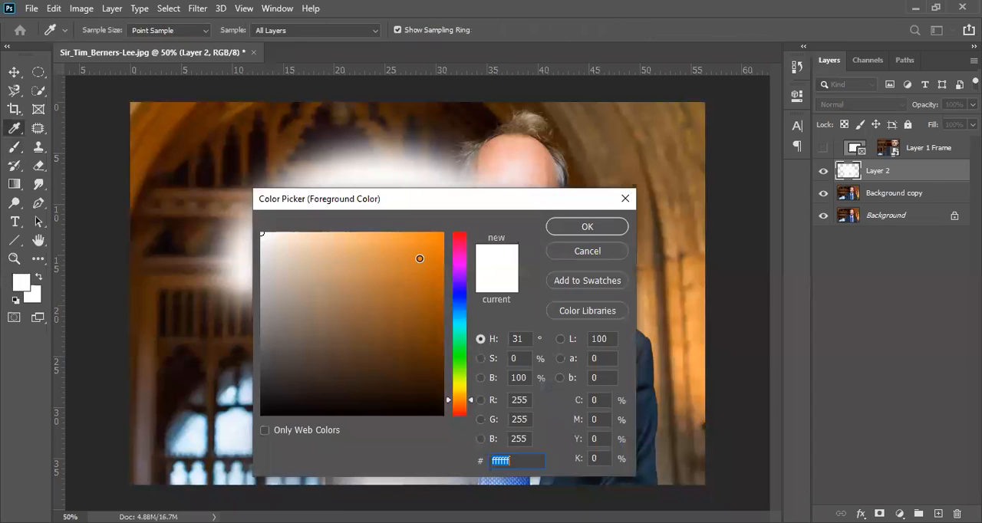
click(592, 232)
key(b)
mouse_move(265, 295)
mouse_down()
mouse_move(482, 268)
mouse_move(675, 150)
mouse_up()
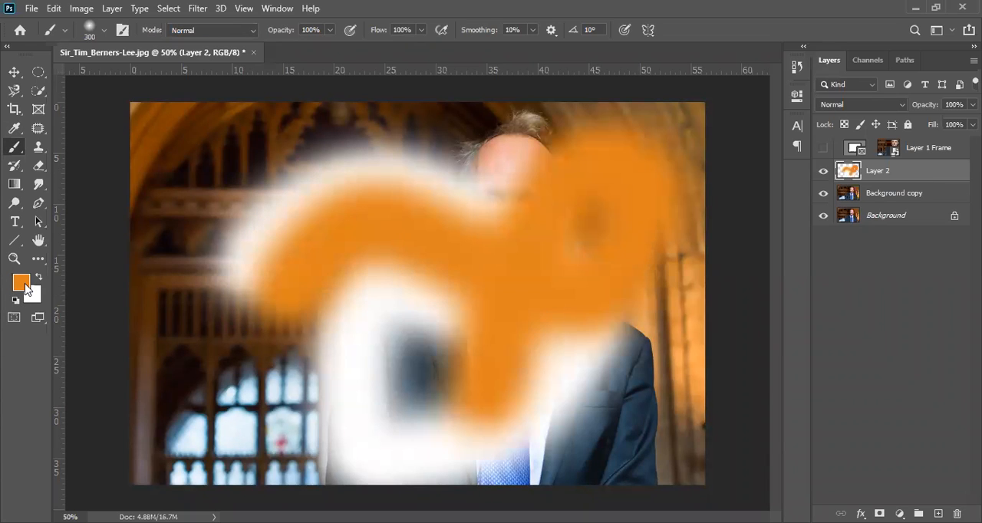
Change the foreground colour to green and paint soft strokes over the upper panelling, the window and the jacket
click(24, 284)
click(459, 334)
drag(417, 316, 421, 273)
drag(462, 382, 453, 360)
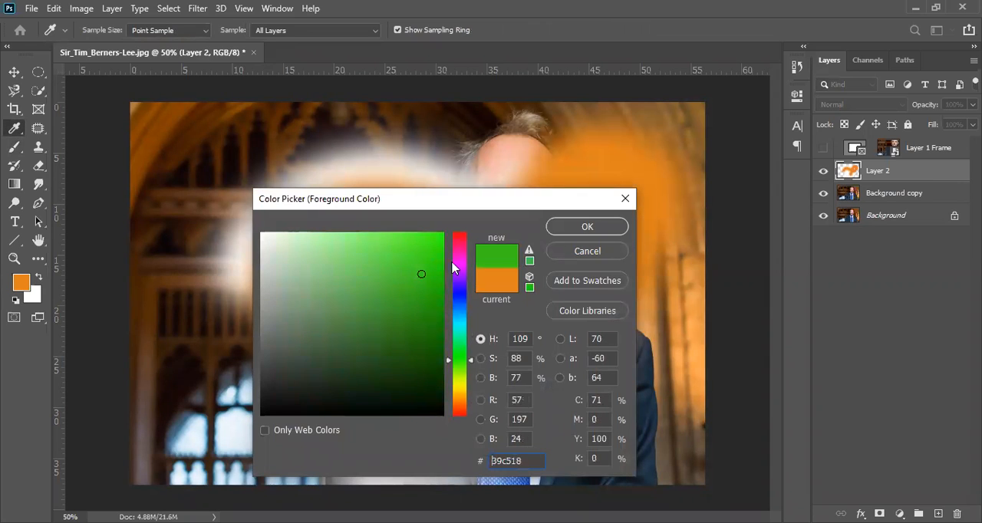
click(565, 232)
mouse_move(230, 195)
mouse_down()
mouse_move(302, 145)
mouse_move(468, 138)
mouse_up()
drag(261, 421, 300, 372)
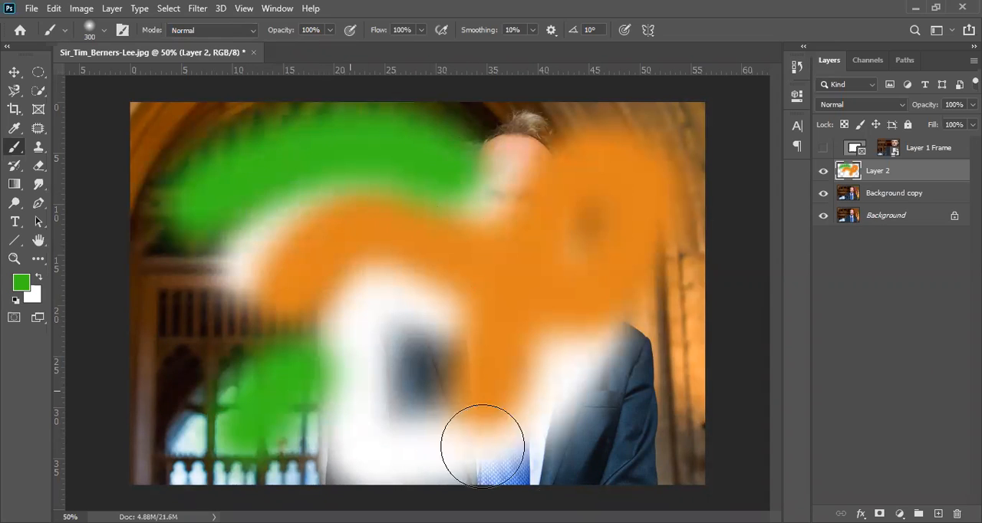
drag(528, 450, 610, 356)
Preview the Screen, Lighter Color and Overlay blend modes on Layer 2, and leave the layer at Normal
click(878, 106)
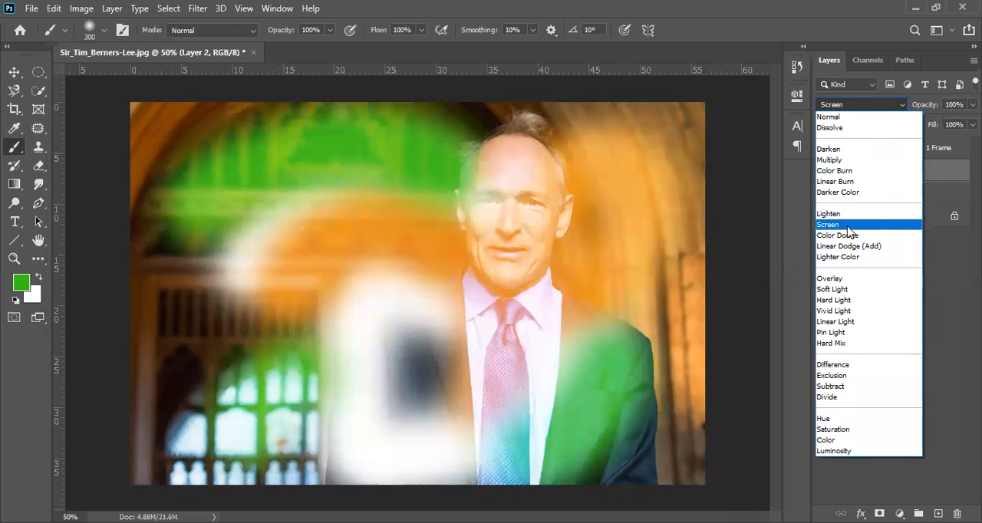
key(Down)
key(Down)
key(Down)
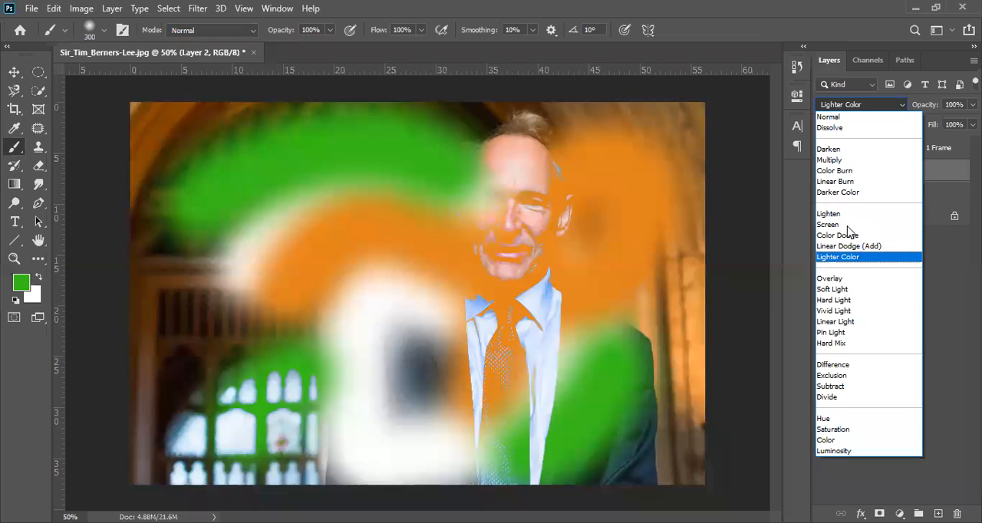
key(Down)
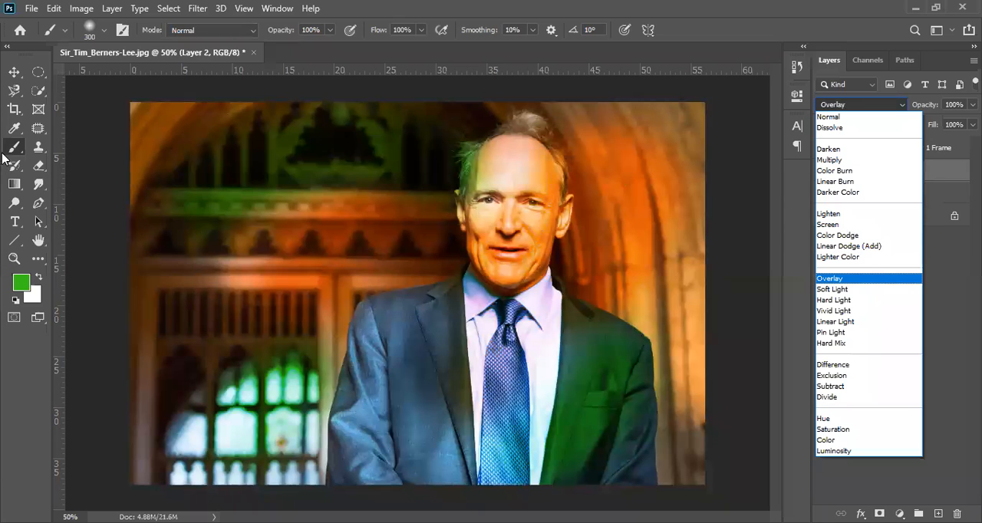
key(Escape)
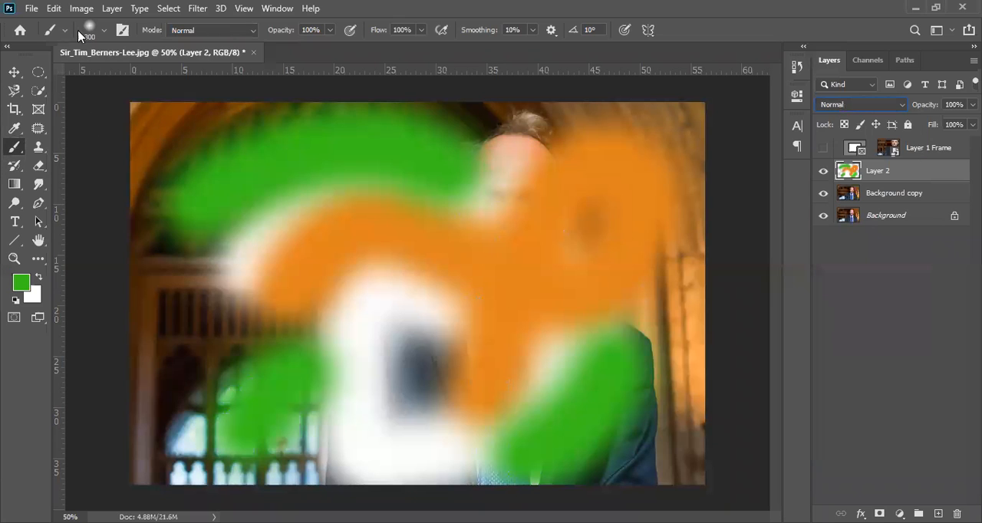
Hide Layer 2, make Background copy the active layer, and set the Clone Stamp size to 300
click(38, 148)
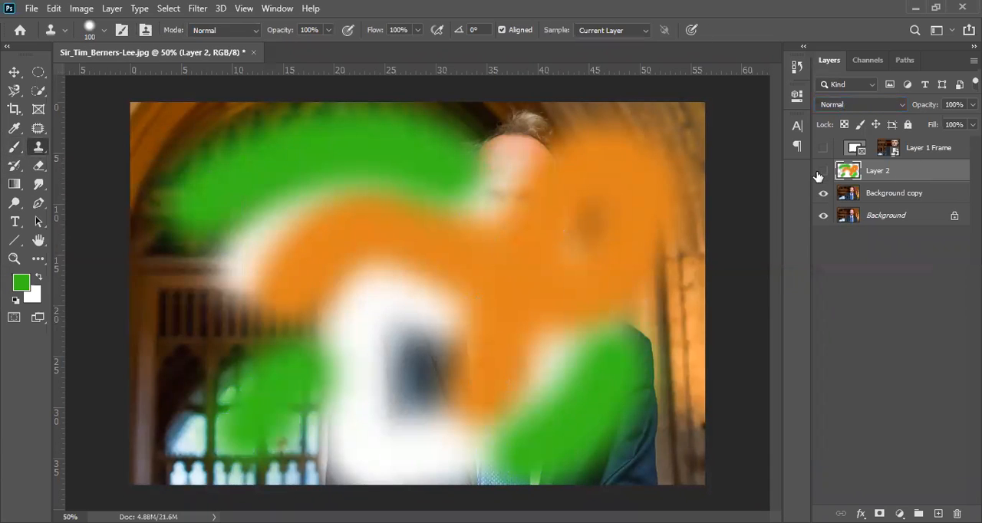
click(823, 170)
click(896, 195)
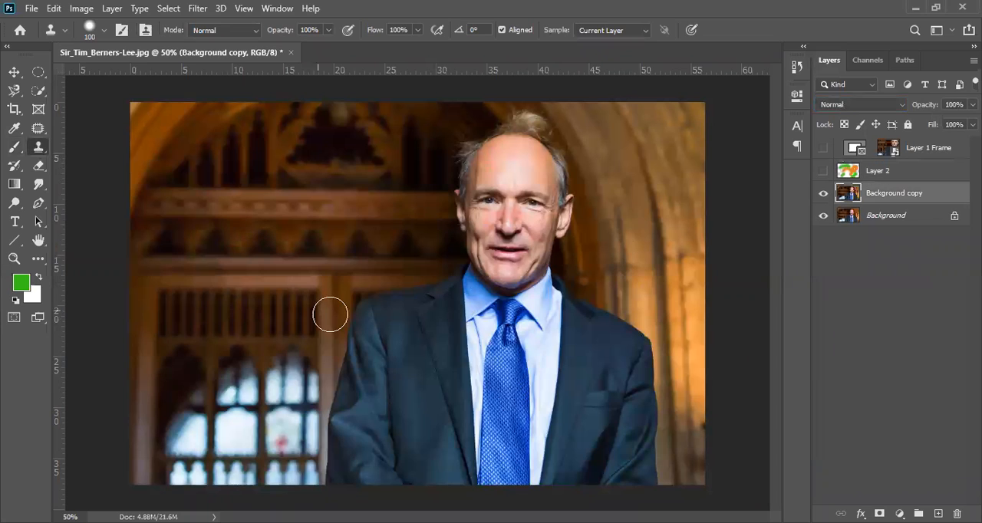
key(bracketright)
key(bracketright)
key(bracketright)
key(bracketright)
key(bracketright)
key(bracketright)
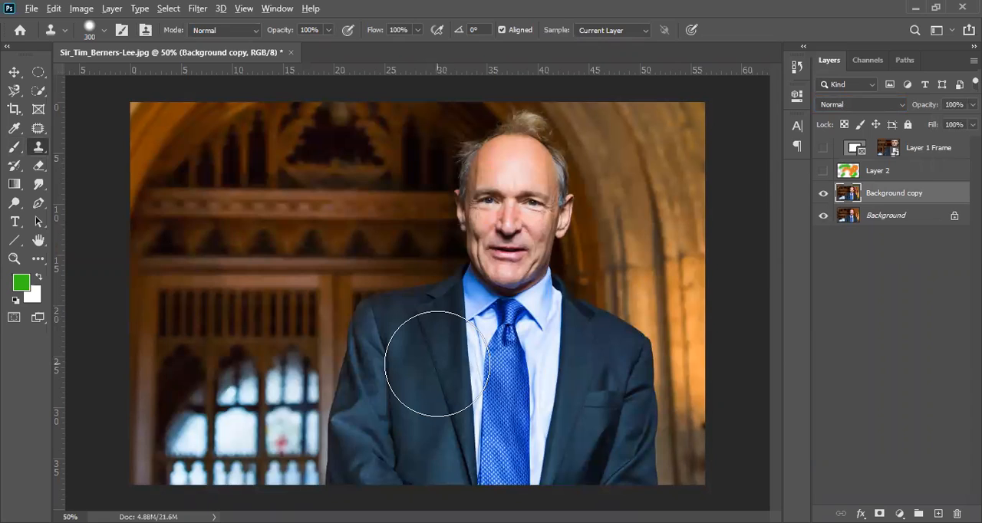
Sample the jacket beside the tie, clone the man's torso onto the upper-left panelling, and undo the cloning
alt+click(437, 363)
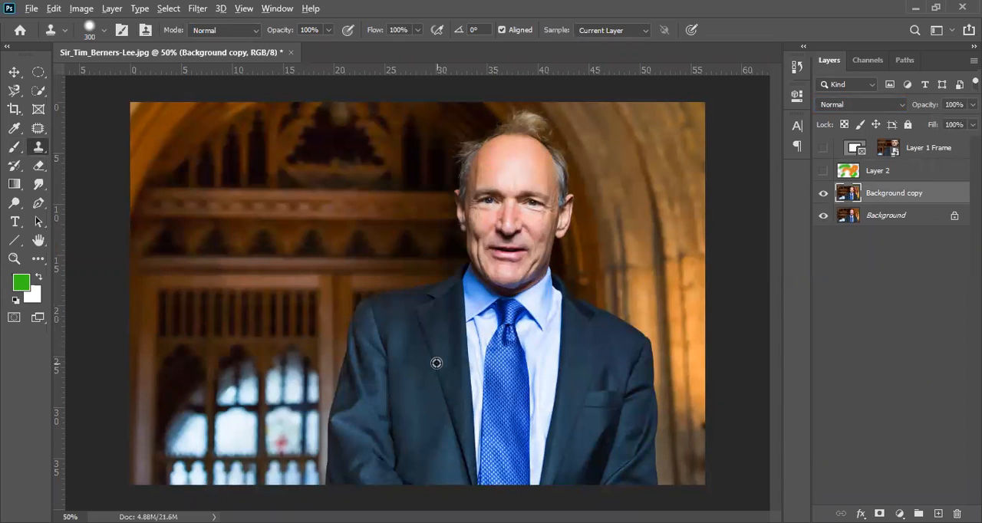
mouse_move(340, 241)
mouse_down()
mouse_move(271, 196)
mouse_move(252, 225)
mouse_move(234, 208)
mouse_move(258, 239)
mouse_move(199, 181)
mouse_up()
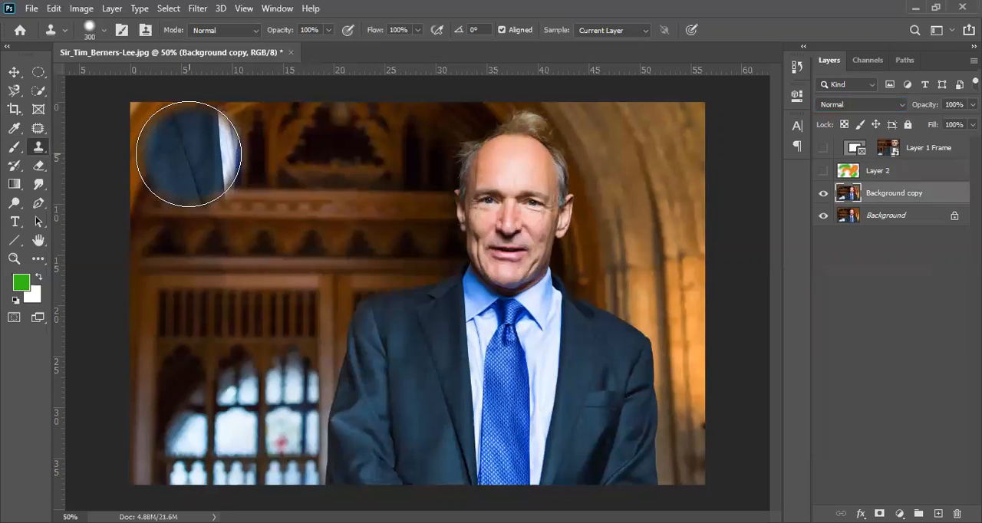
mouse_move(188, 153)
mouse_down()
mouse_move(179, 297)
mouse_move(224, 278)
mouse_move(318, 280)
mouse_move(318, 226)
mouse_move(244, 204)
mouse_move(275, 169)
mouse_move(330, 228)
mouse_move(325, 182)
mouse_move(305, 148)
mouse_move(334, 212)
mouse_move(300, 167)
mouse_move(226, 144)
mouse_move(199, 150)
mouse_move(166, 211)
mouse_move(239, 209)
mouse_move(279, 216)
mouse_up()
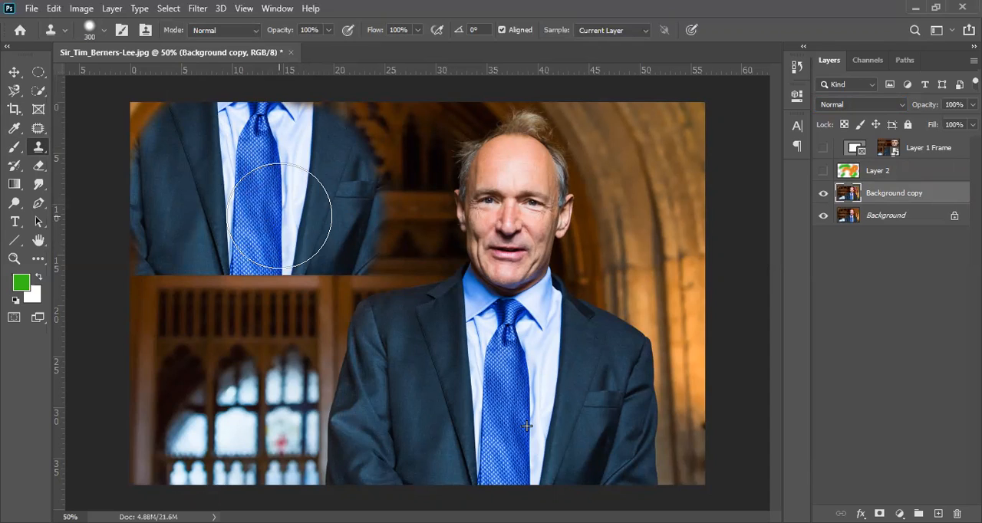
mouse_move(279, 216)
mouse_down()
mouse_move(358, 237)
mouse_move(512, 241)
mouse_move(459, 209)
mouse_move(414, 107)
mouse_move(349, 169)
mouse_up()
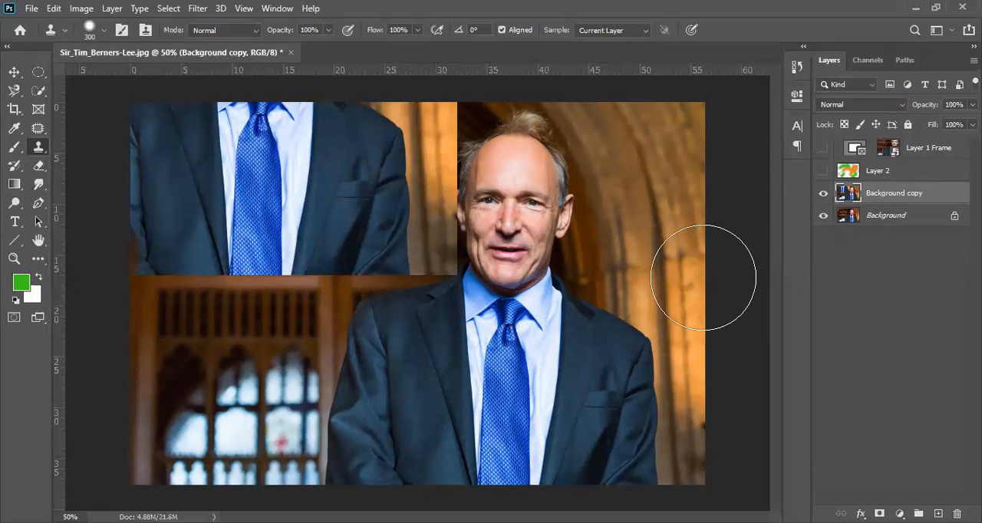
key(ctrl+z)
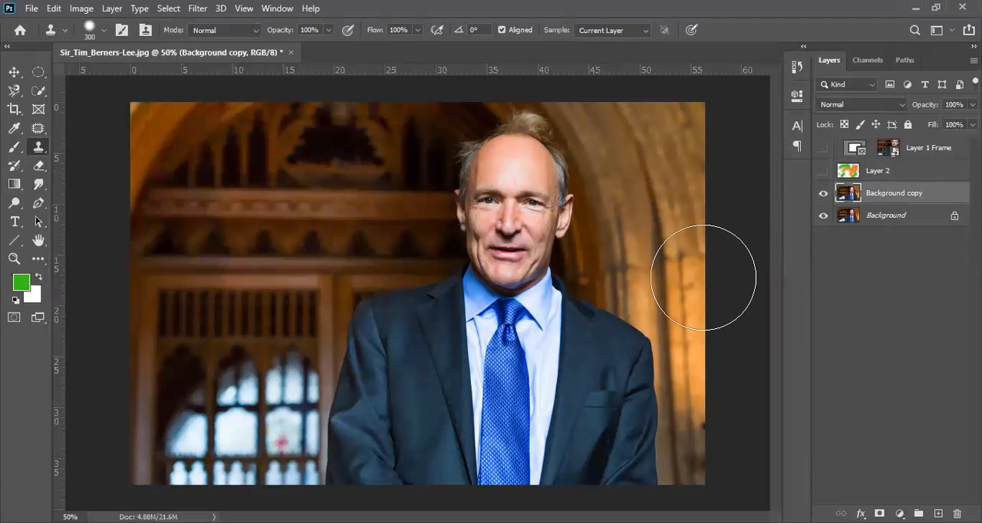
Cover most of the panelling and the man with green Brush strokes on the Background copy layer
click(13, 167)
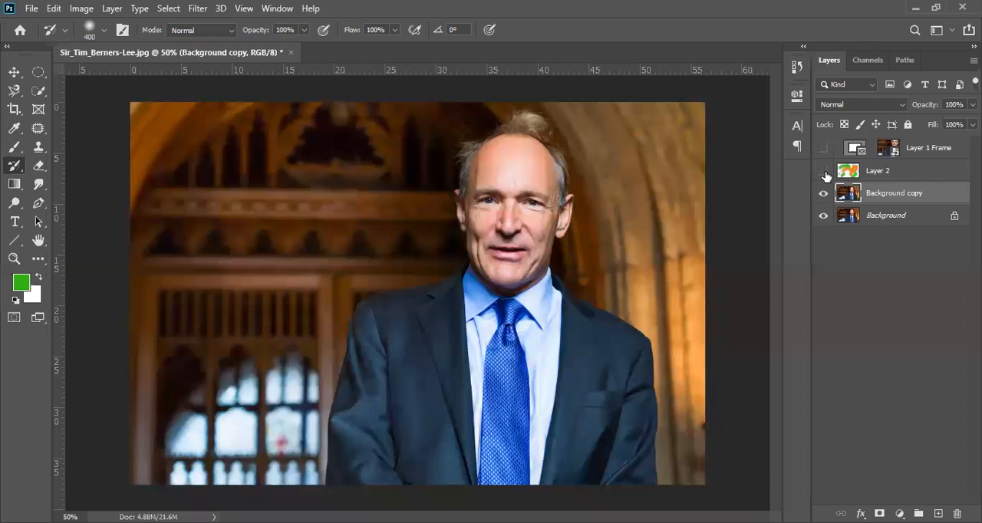
click(14, 148)
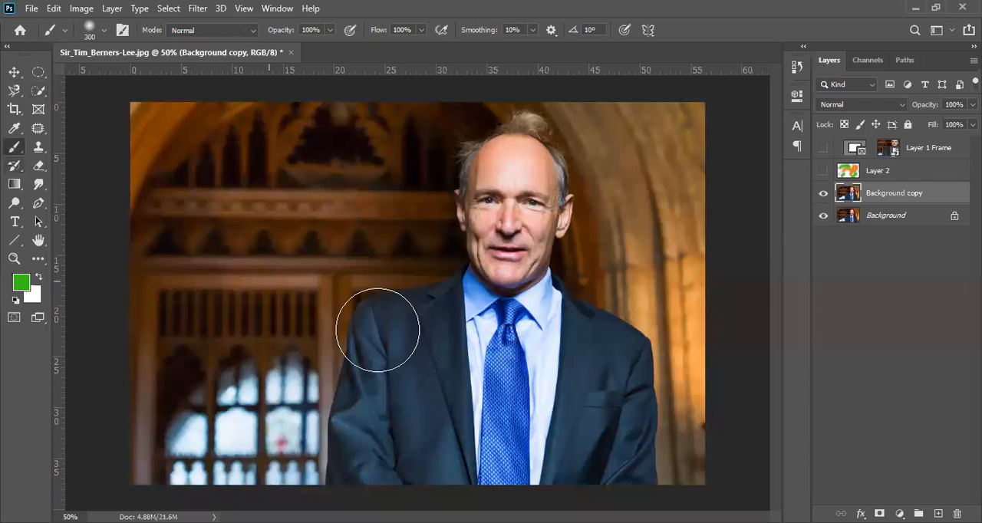
mouse_move(341, 257)
mouse_down()
mouse_move(351, 215)
mouse_move(403, 208)
mouse_move(368, 163)
mouse_move(561, 136)
mouse_move(537, 175)
mouse_move(558, 267)
mouse_up()
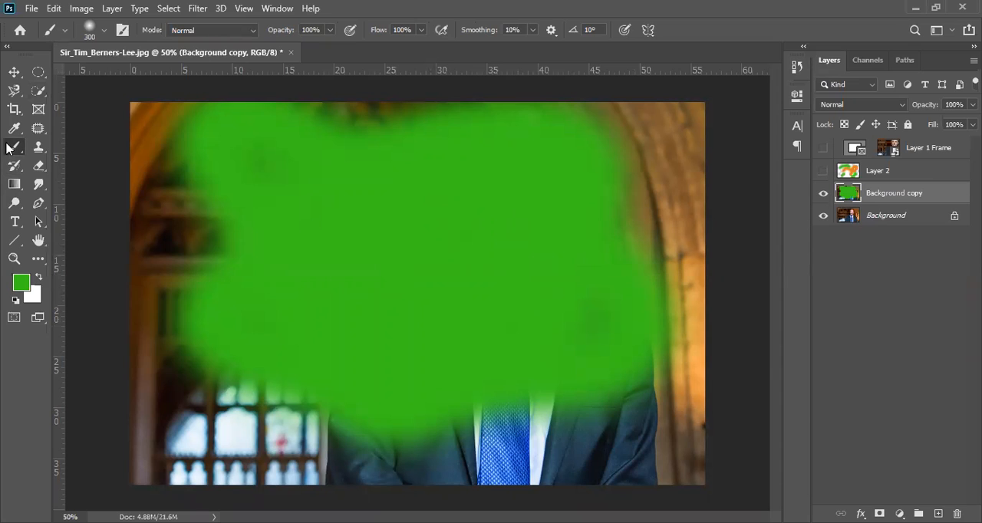
Restore the original photo beneath the green paint on Background copy with the History Brush
click(17, 167)
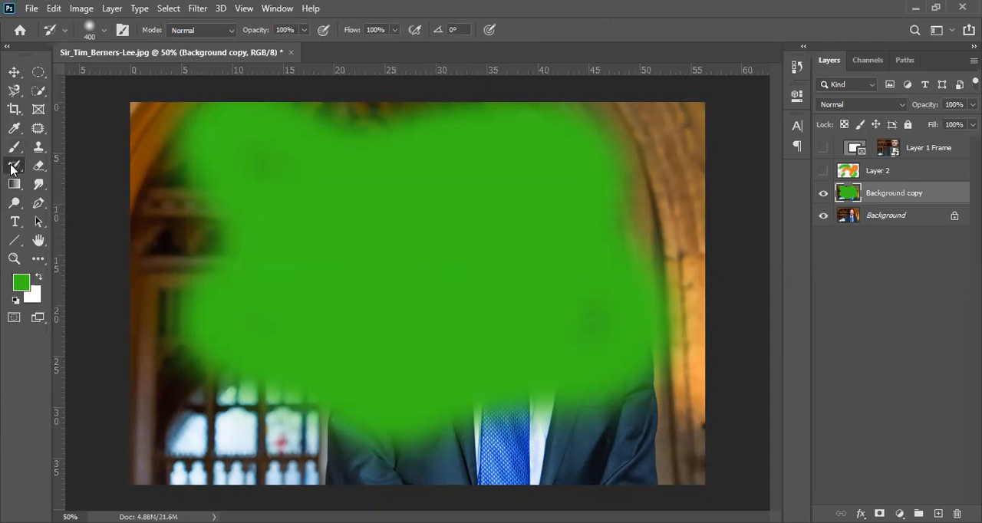
click(252, 317)
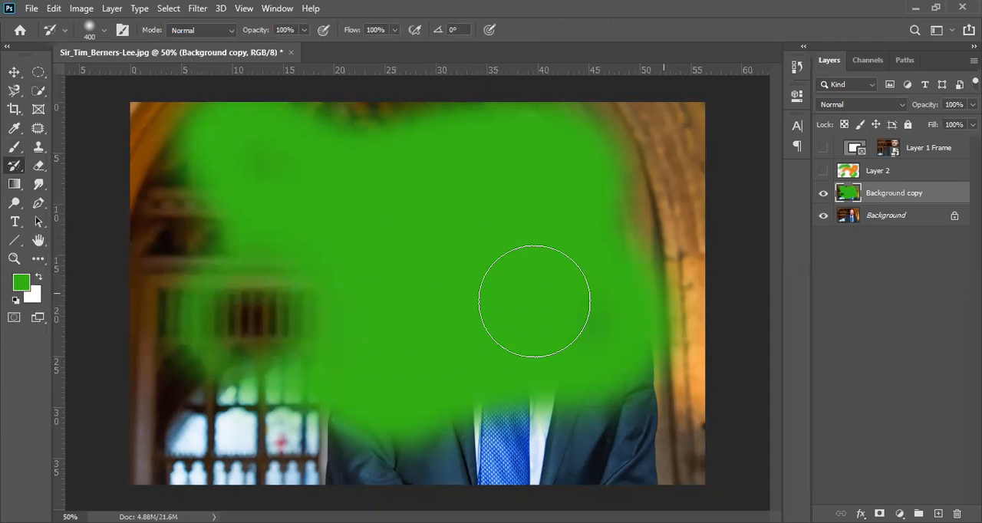
click(530, 169)
click(609, 338)
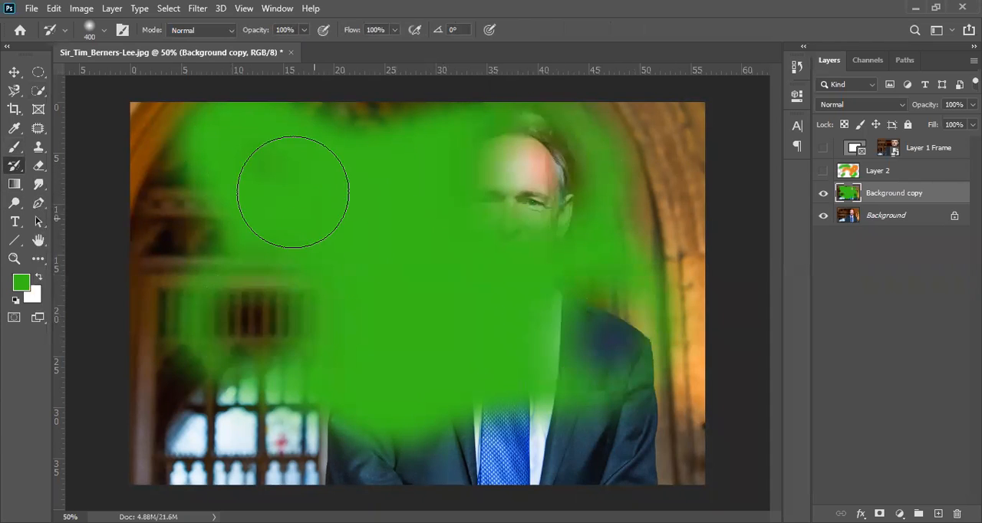
click(267, 167)
click(391, 257)
click(414, 360)
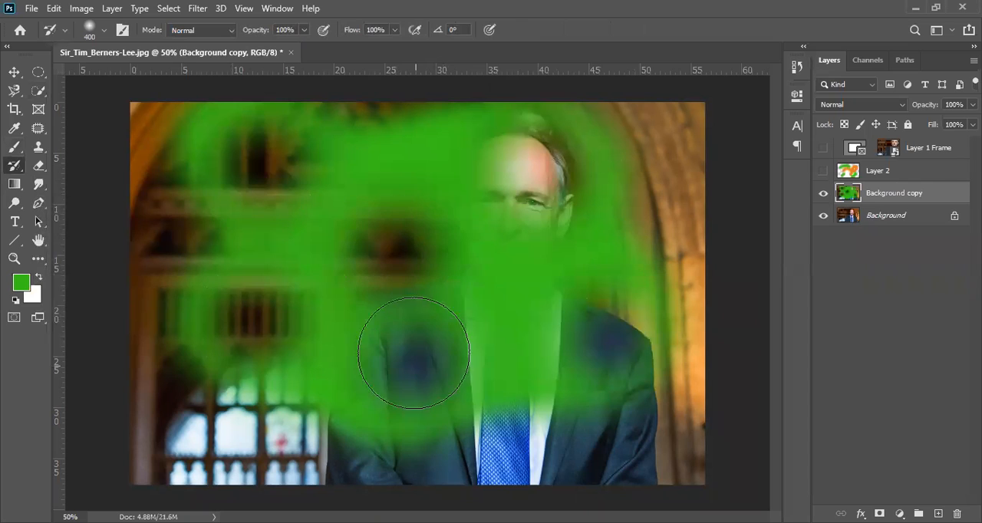
click(428, 175)
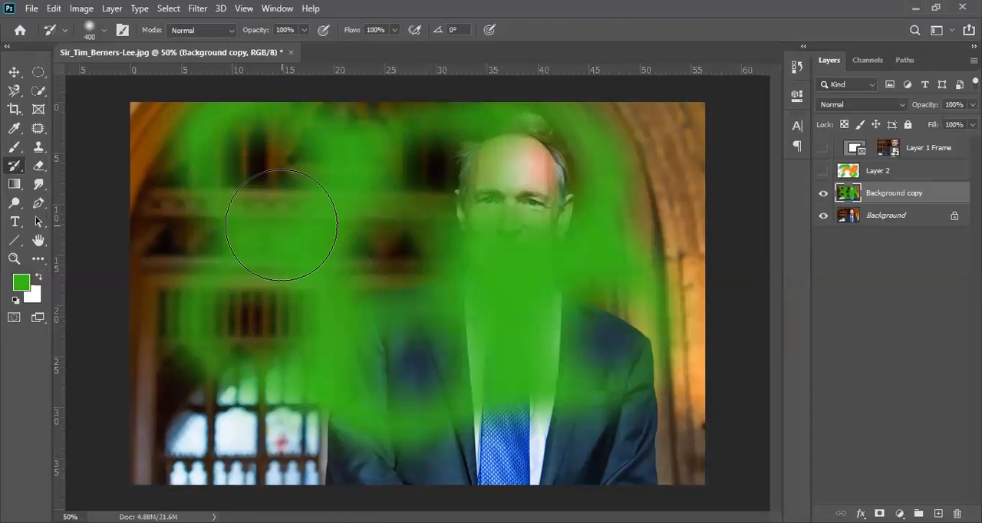
mouse_move(281, 224)
mouse_down()
mouse_move(284, 208)
mouse_move(191, 146)
mouse_move(537, 169)
mouse_move(358, 236)
mouse_move(322, 360)
mouse_move(652, 322)
mouse_up()
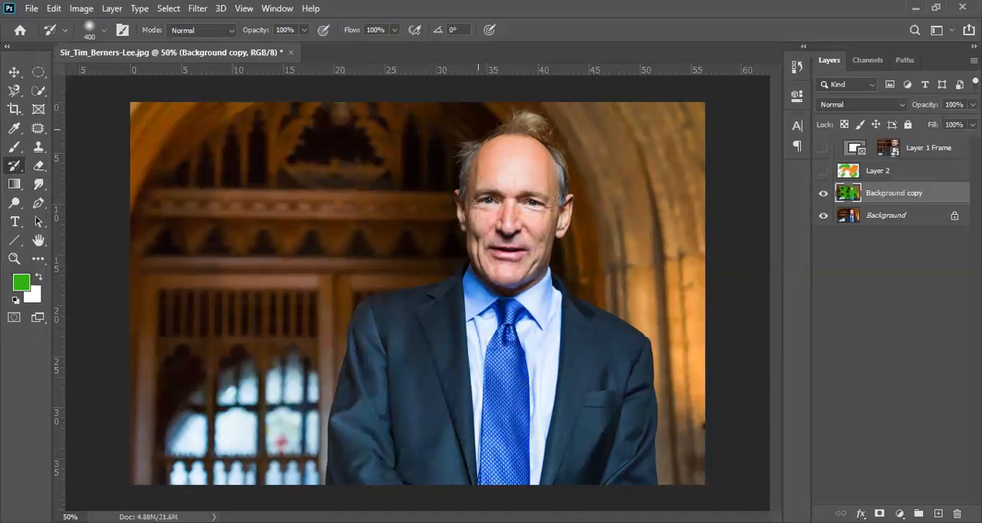
Show Layer 2, make it the active layer, and set the Eraser size to 125
click(39, 166)
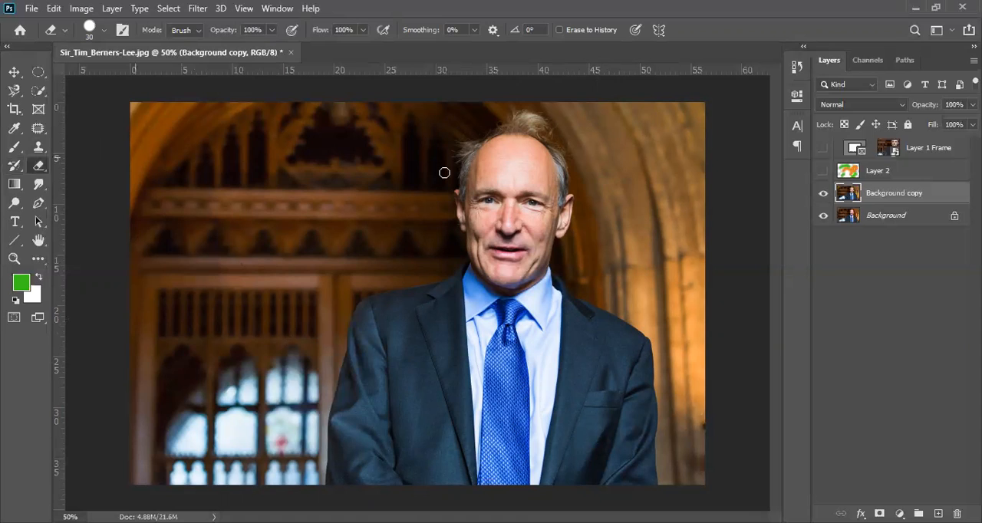
click(823, 170)
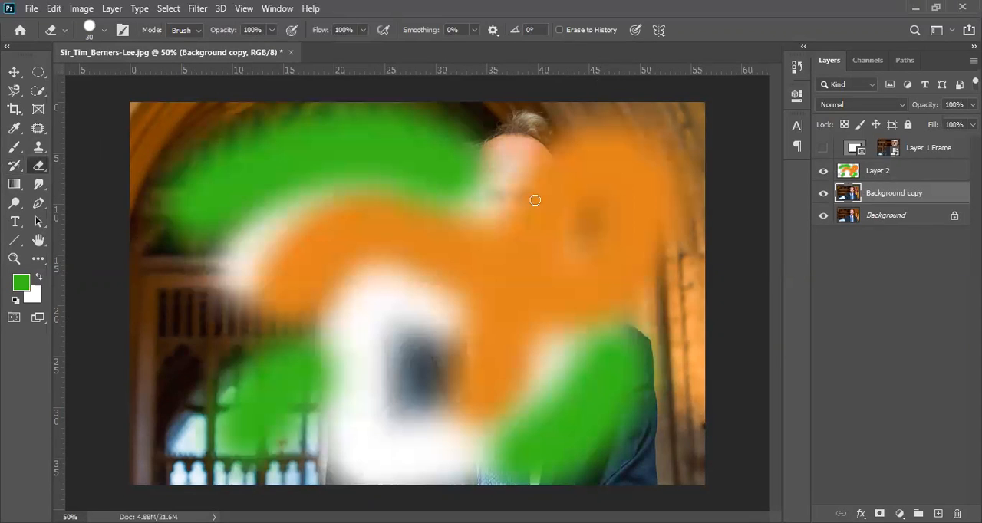
click(886, 172)
key(bracketright)
key(bracketright)
key(bracketright)
key(bracketright)
key(bracketright)
key(bracketright)
key(bracketright)
key(bracketright)
key(bracketright)
Erase trial strokes through the paint on Layer 2, undo them, and hide the layer
mouse_move(319, 239)
mouse_down()
mouse_move(384, 290)
mouse_move(672, 212)
mouse_move(284, 463)
mouse_up()
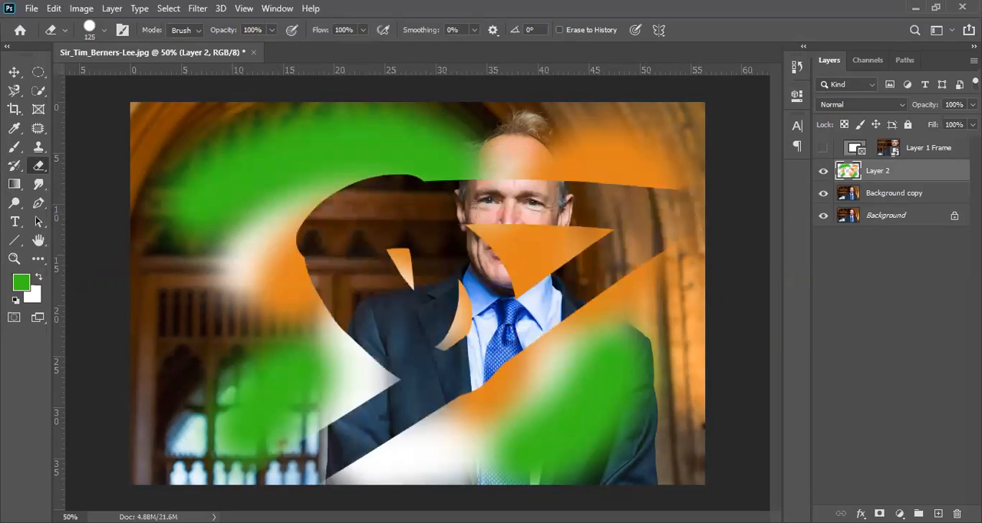
key(ctrl+z)
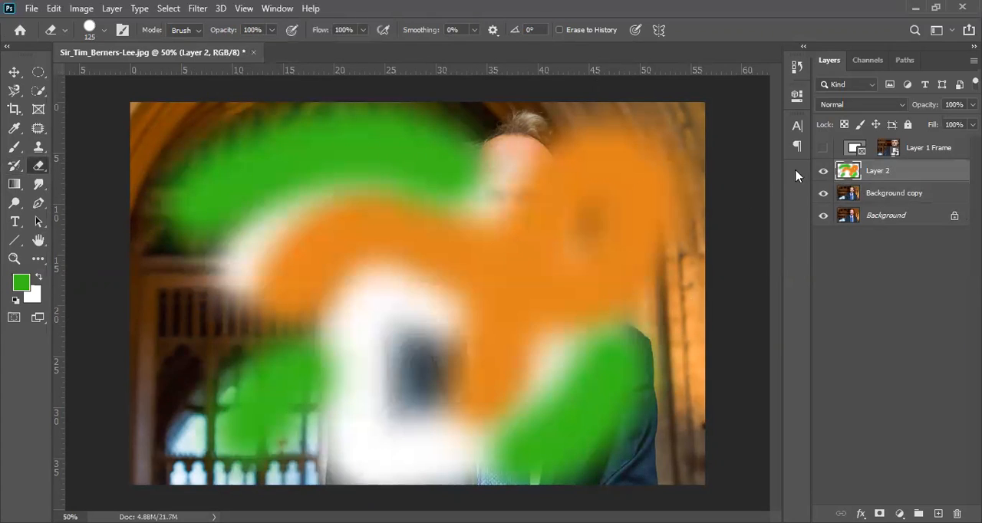
key(ctrl+z)
Add a new layer above Layer 2 and fill it with a linear green-to-white gradient running diagonally from the upper-left to the lower-right corner
click(13, 185)
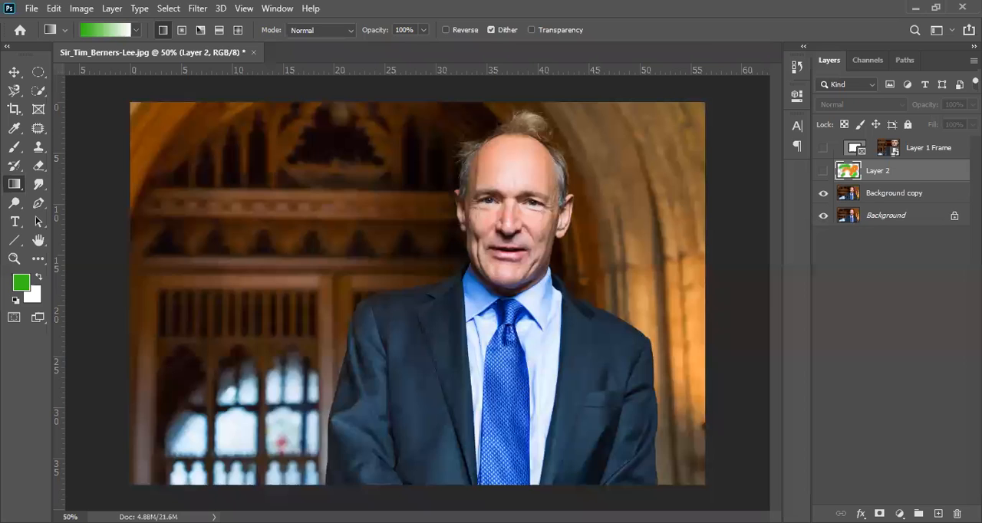
click(937, 513)
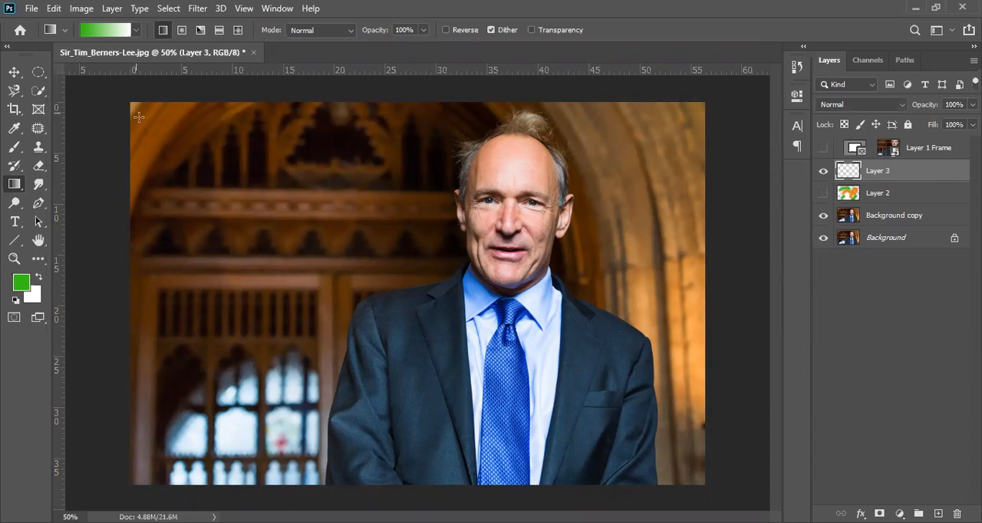
drag(129, 102, 486, 391)
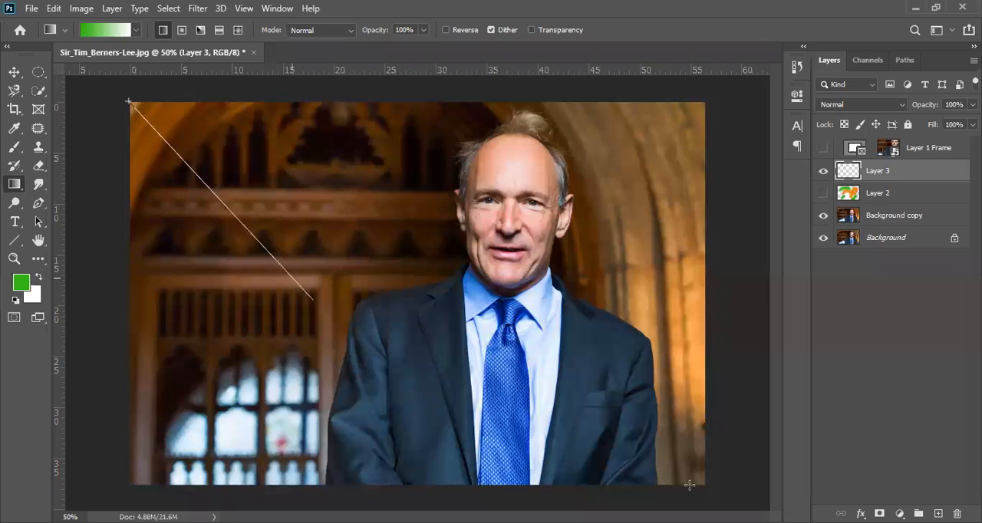
drag(313, 299, 730, 497)
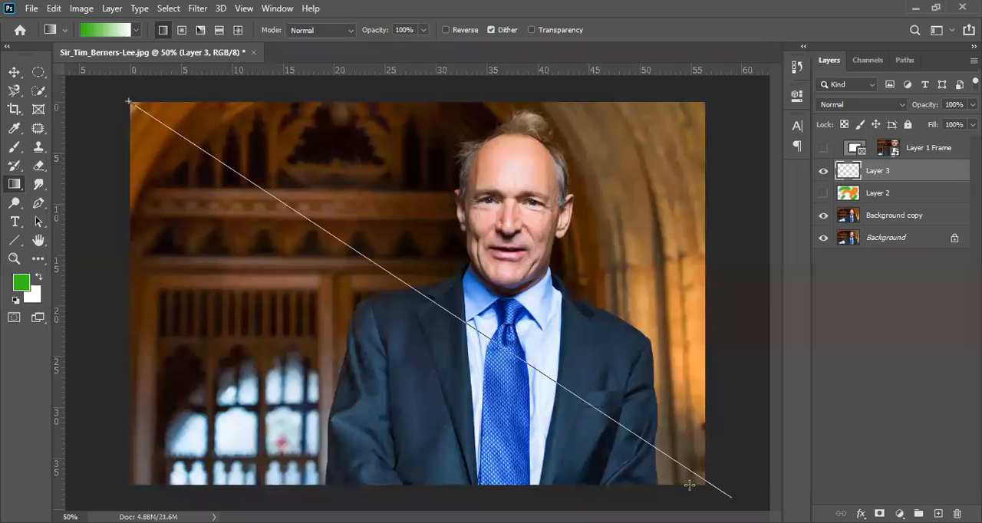
drag(689, 484, 690, 485)
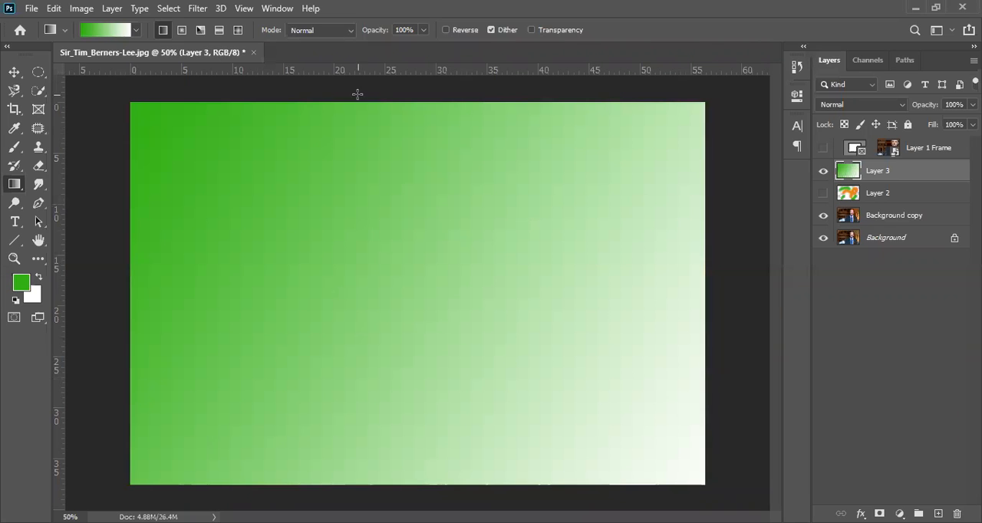
Redraw the green-to-white linear gradient on Layer 3 in several directions and lengths, ending with a short, slightly tilted transition across the upper half
drag(378, 102, 377, 493)
drag(131, 484, 709, 84)
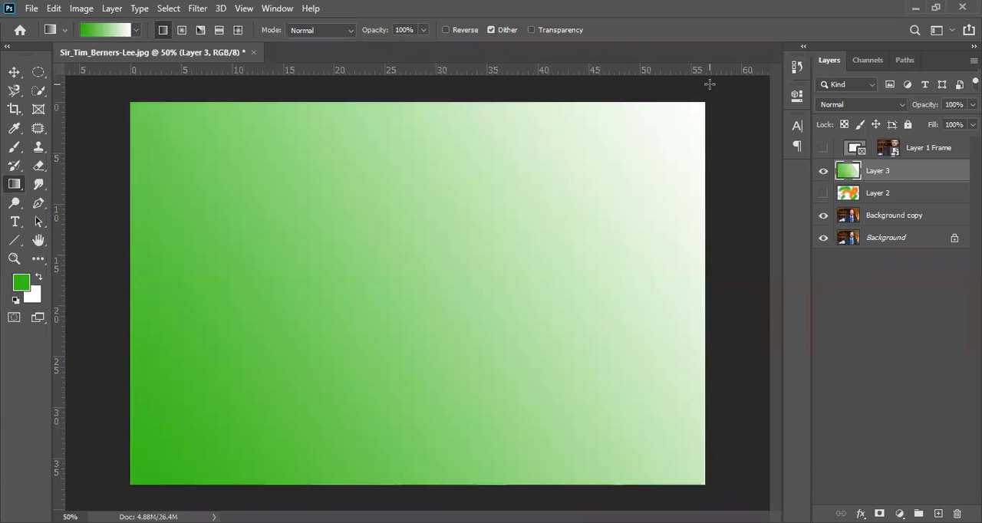
drag(398, 335, 392, 510)
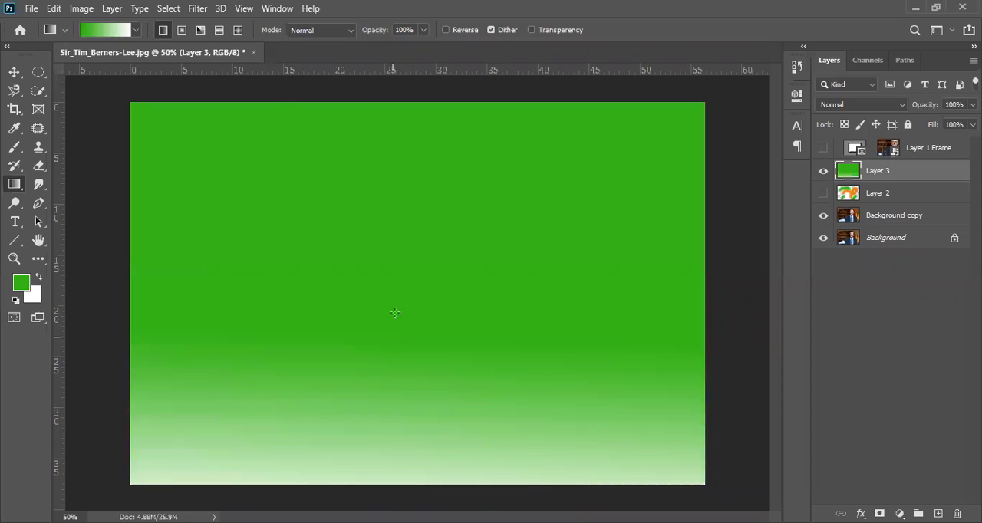
drag(291, 175, 291, 176)
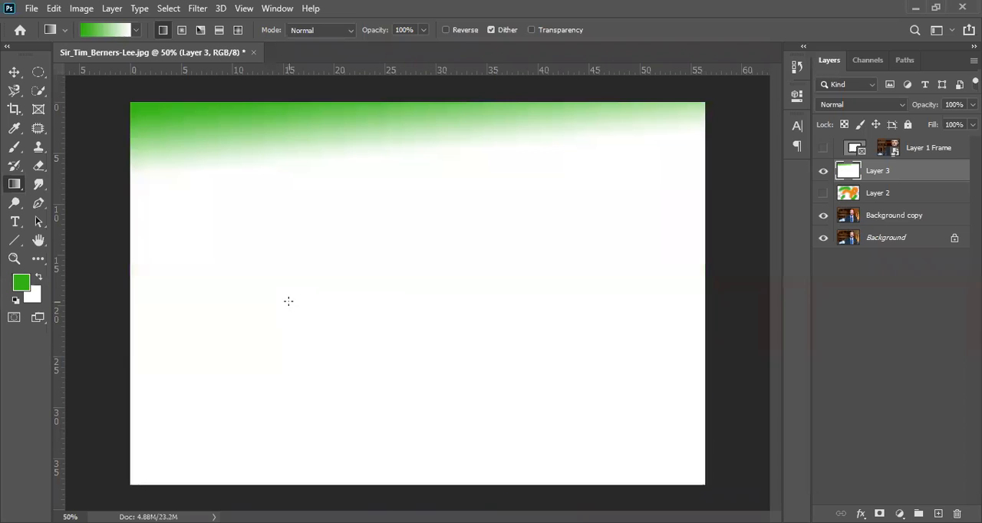
drag(300, 292, 300, 293)
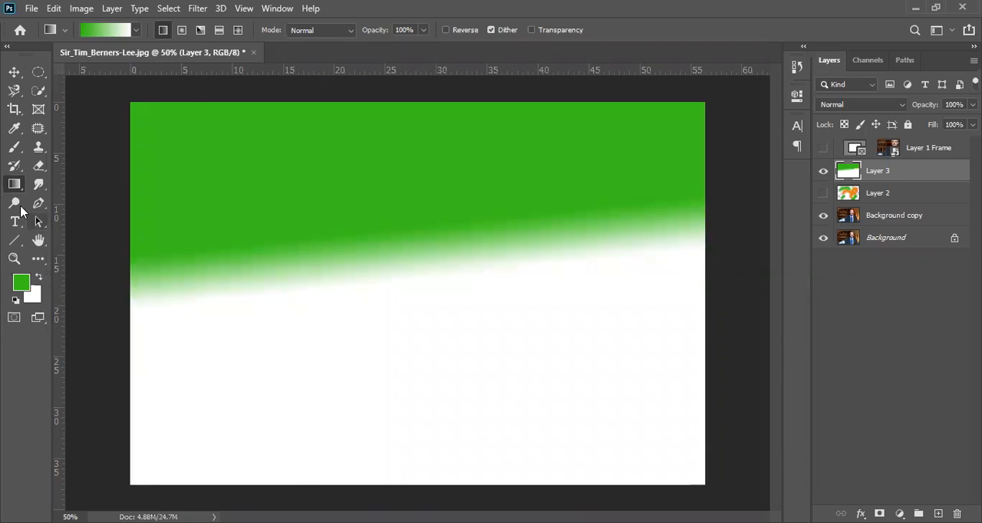
Smudge the green on Layer 3 down into the white in two vertical streaks, plus a short horizontal branch, at size 125 and 100% strength
click(34, 190)
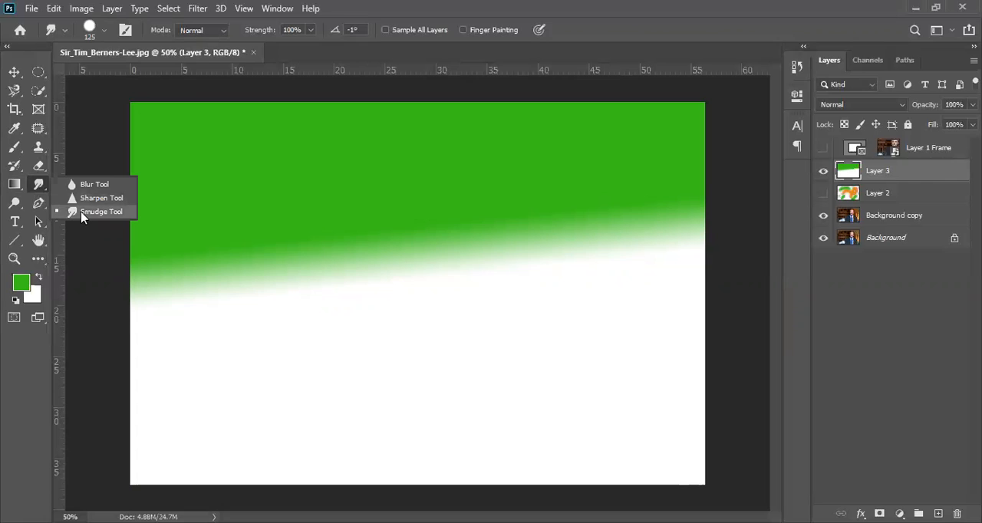
click(39, 184)
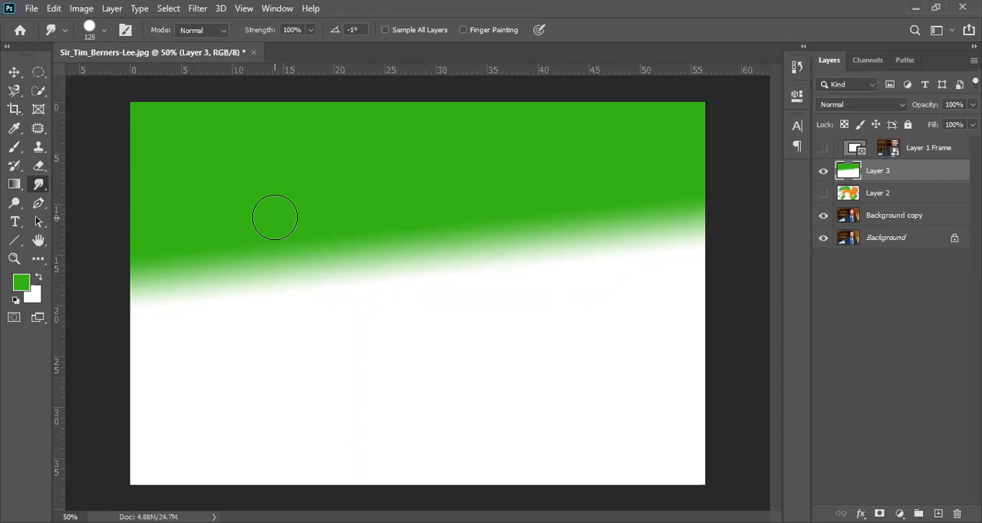
drag(275, 217, 278, 395)
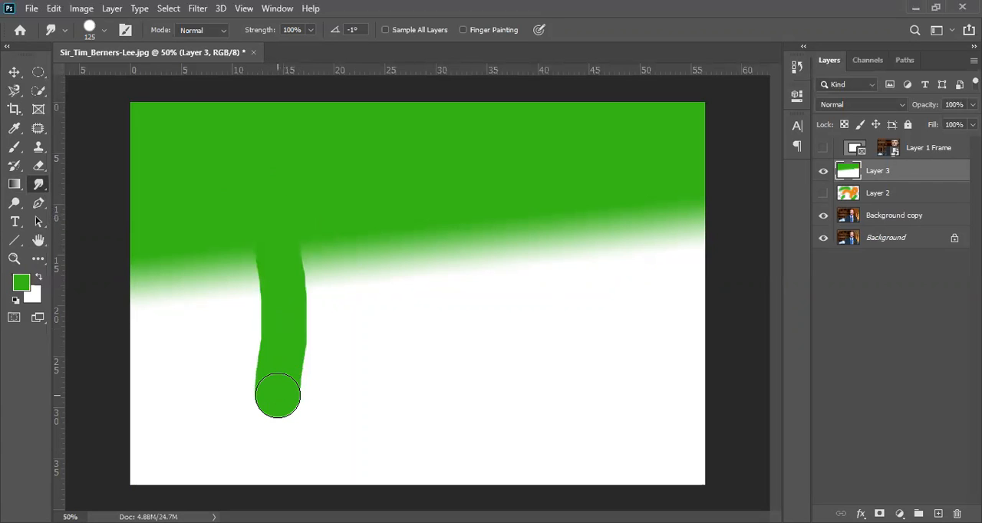
drag(432, 202, 448, 405)
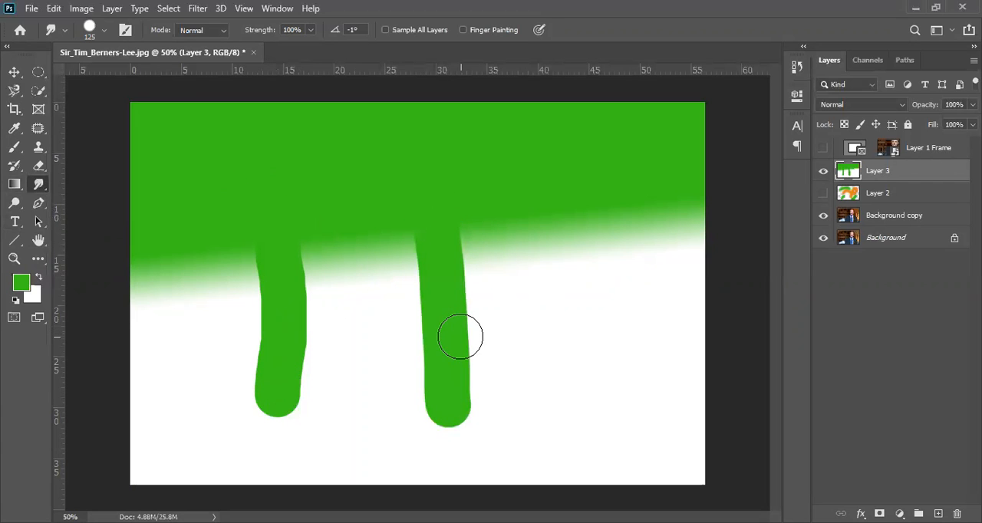
drag(457, 338, 543, 329)
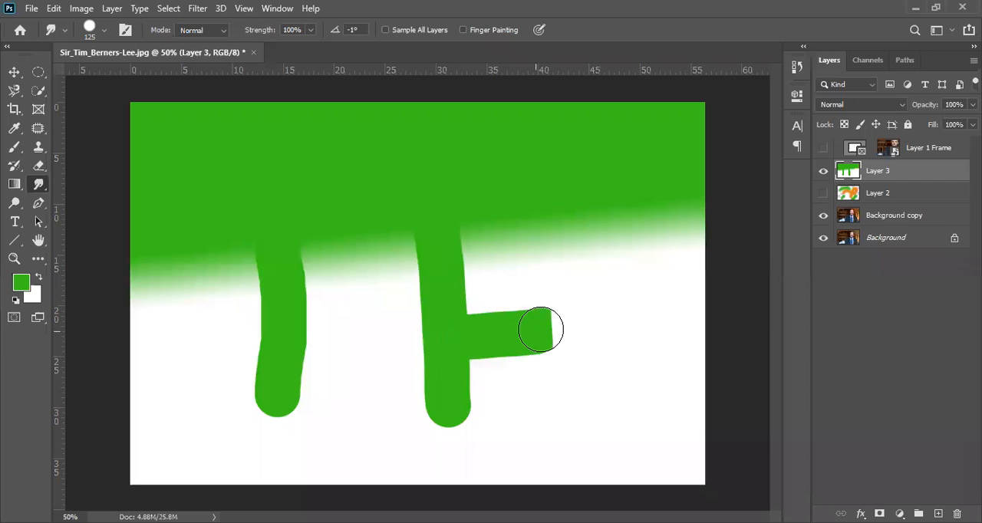
Smear white through the green streaks and up into the green area of Layer 3 with sweeping Smudge strokes
drag(450, 351, 327, 208)
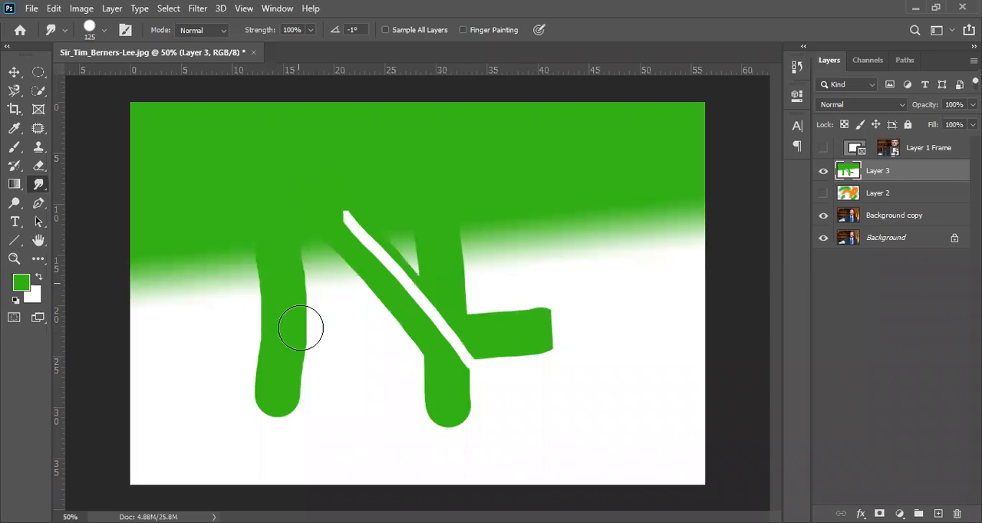
drag(235, 376, 340, 324)
drag(562, 453, 371, 249)
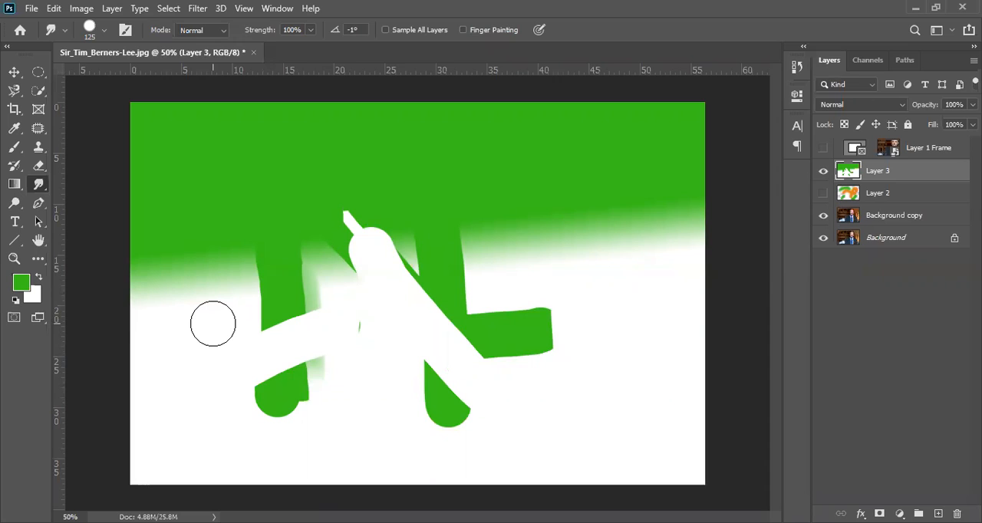
mouse_move(210, 324)
mouse_down()
mouse_move(306, 268)
mouse_move(365, 268)
mouse_move(435, 319)
mouse_move(532, 279)
mouse_move(395, 322)
mouse_move(338, 196)
mouse_move(425, 264)
mouse_move(417, 168)
mouse_move(432, 190)
mouse_move(258, 278)
mouse_up()
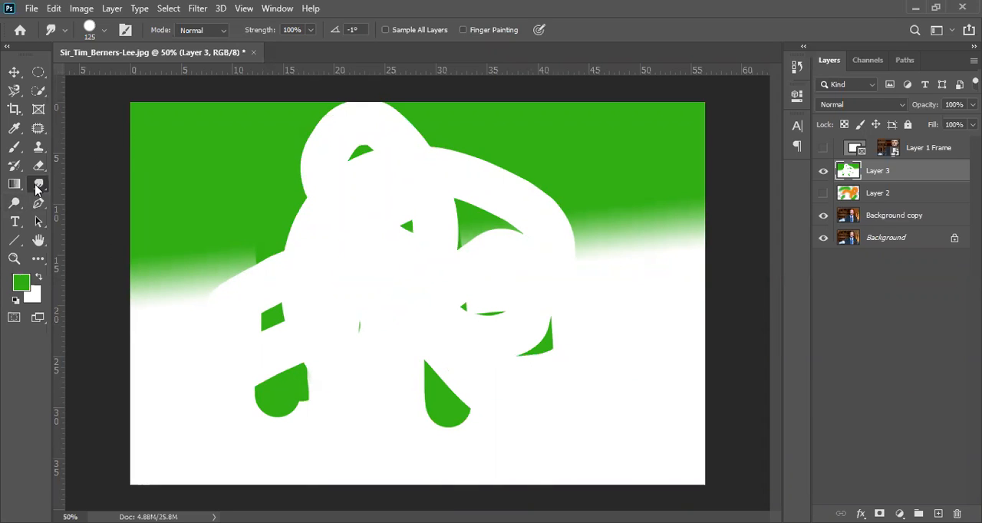
Soften the notch in the green-white edge near the image's upper border with the Blur tool at size 250 and 50% strength
click(36, 188)
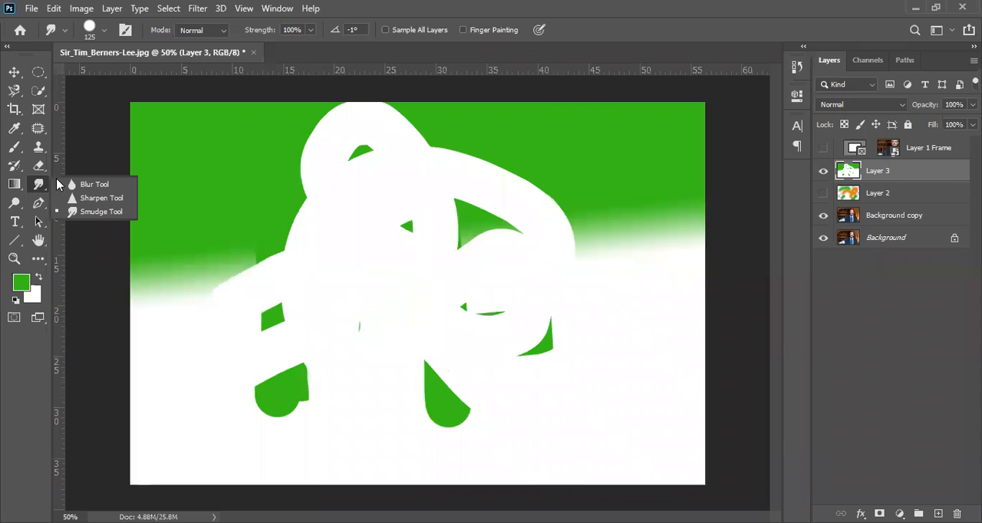
click(96, 184)
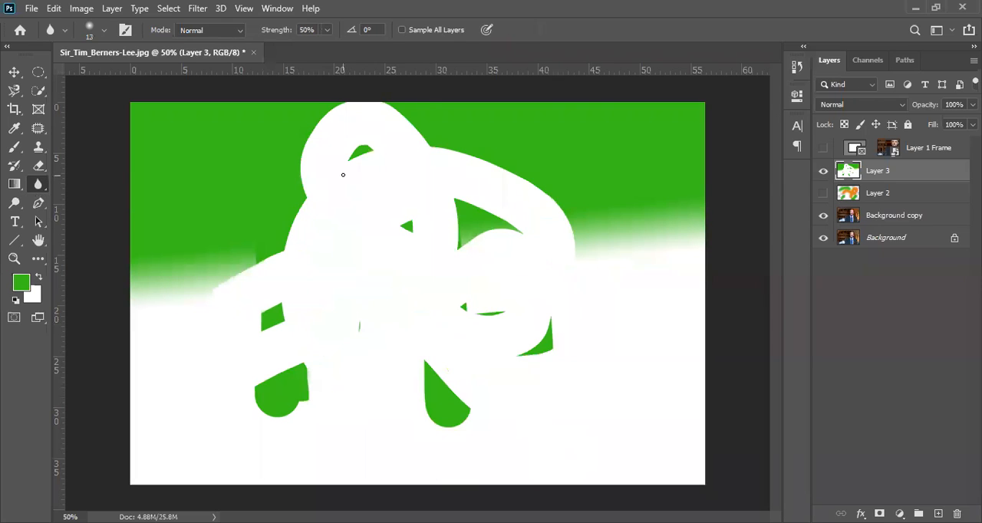
key(bracketright)
key(bracketright)
key(bracketright)
key(bracketright)
key(bracketright)
key(bracketright)
key(bracketright)
key(bracketright)
key(bracketright)
key(bracketright)
key(bracketright)
key(bracketright)
key(bracketright)
key(bracketright)
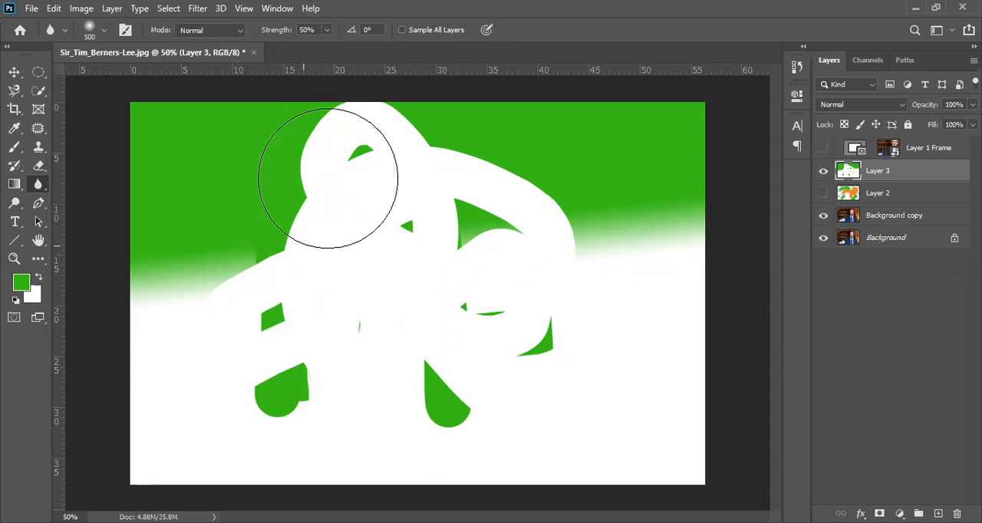
ctrl+click(303, 215)
ctrl+click(305, 210)
ctrl+click(305, 209)
drag(357, 152, 367, 336)
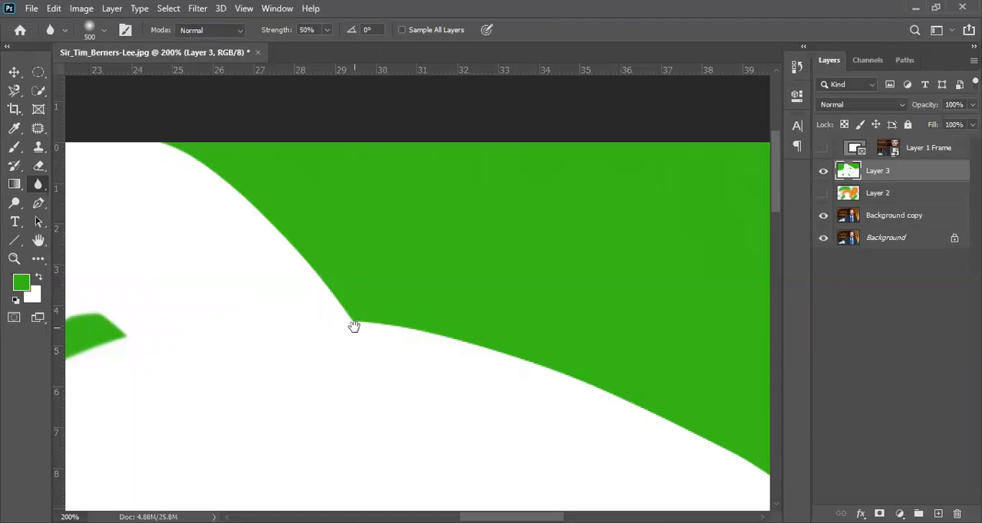
mouse_move(353, 326)
mouse_down()
mouse_move(338, 358)
mouse_move(350, 310)
mouse_move(368, 369)
mouse_move(344, 388)
mouse_move(351, 337)
mouse_move(322, 392)
mouse_move(391, 215)
mouse_move(377, 206)
mouse_move(349, 244)
mouse_move(318, 397)
mouse_move(362, 243)
mouse_up()
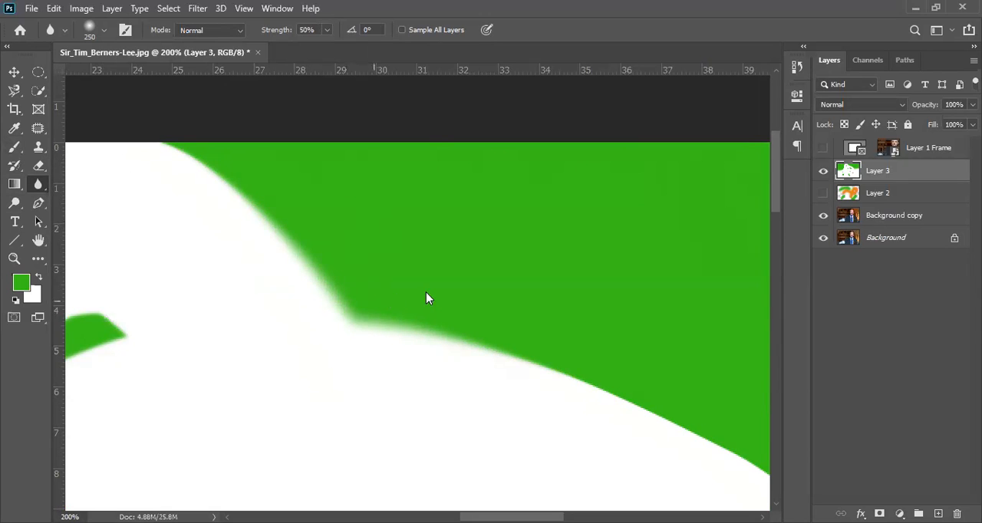
Sharpen the blurred green-white edge heavily with the Sharpen tool at size 125 and 50% strength
right_click(38, 190)
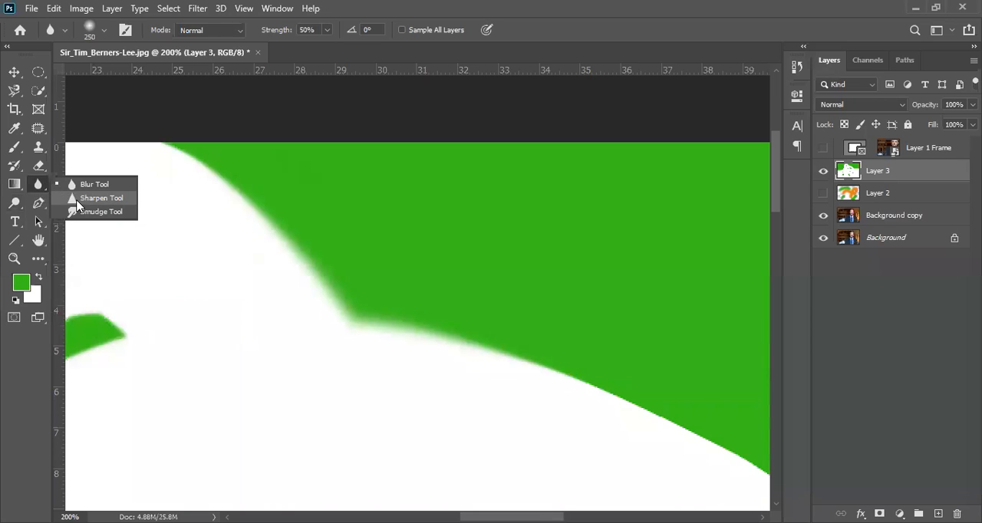
click(101, 197)
key(bracketright)
key(bracketright)
key(bracketright)
key(bracketright)
key(bracketright)
key(bracketright)
key(bracketright)
key(bracketright)
key(bracketright)
key(bracketright)
key(bracketright)
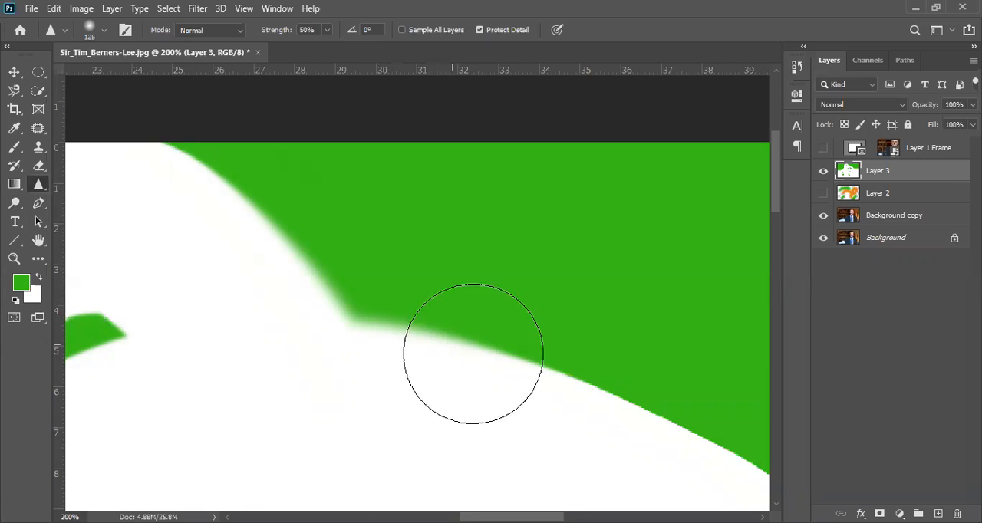
mouse_move(373, 322)
mouse_down()
mouse_move(359, 345)
mouse_move(362, 318)
mouse_move(354, 372)
mouse_move(352, 350)
mouse_move(326, 341)
mouse_move(304, 207)
mouse_move(252, 152)
mouse_move(211, 170)
mouse_move(203, 232)
mouse_move(224, 136)
mouse_move(319, 298)
mouse_move(374, 357)
mouse_move(420, 341)
mouse_move(450, 369)
mouse_move(288, 218)
mouse_move(247, 255)
mouse_move(279, 356)
mouse_move(358, 296)
mouse_move(404, 355)
mouse_move(213, 165)
mouse_move(315, 287)
mouse_move(326, 262)
mouse_move(403, 354)
mouse_move(187, 228)
mouse_move(373, 366)
mouse_move(398, 306)
mouse_move(459, 378)
mouse_move(505, 369)
mouse_move(587, 428)
mouse_move(415, 323)
mouse_move(202, 167)
mouse_move(371, 298)
mouse_move(109, 101)
mouse_move(334, 283)
mouse_move(343, 328)
mouse_move(242, 320)
mouse_move(226, 207)
mouse_move(216, 231)
mouse_move(191, 174)
mouse_move(162, 207)
mouse_move(214, 289)
mouse_move(316, 404)
mouse_move(179, 200)
mouse_move(139, 161)
mouse_move(426, 332)
mouse_move(391, 290)
mouse_move(454, 336)
mouse_move(568, 387)
mouse_move(399, 290)
mouse_move(482, 336)
mouse_move(334, 268)
mouse_move(442, 324)
mouse_move(240, 176)
mouse_move(297, 207)
mouse_move(238, 181)
mouse_move(178, 185)
mouse_move(176, 170)
mouse_move(501, 370)
mouse_move(203, 227)
mouse_move(314, 361)
mouse_move(202, 227)
mouse_move(314, 360)
mouse_move(316, 340)
mouse_move(338, 342)
mouse_move(314, 355)
mouse_up()
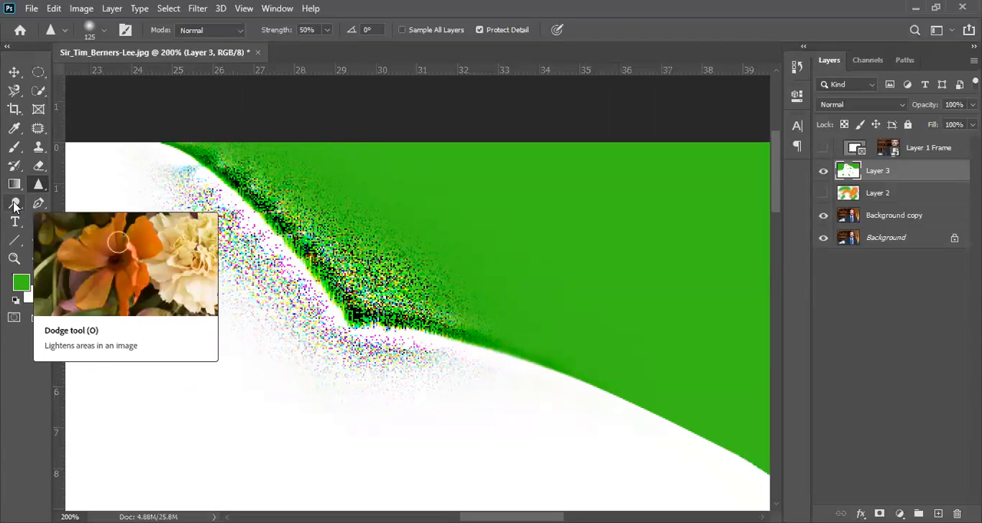
Hide Layer 3 and lighten the dark background beside the head on Background copy with the Dodge tool at 50% exposure
click(15, 204)
click(823, 171)
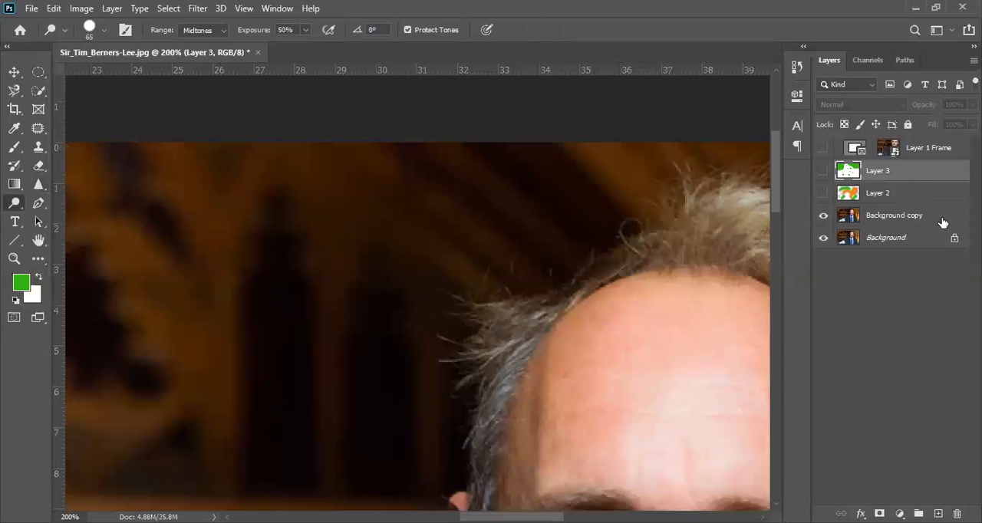
click(889, 219)
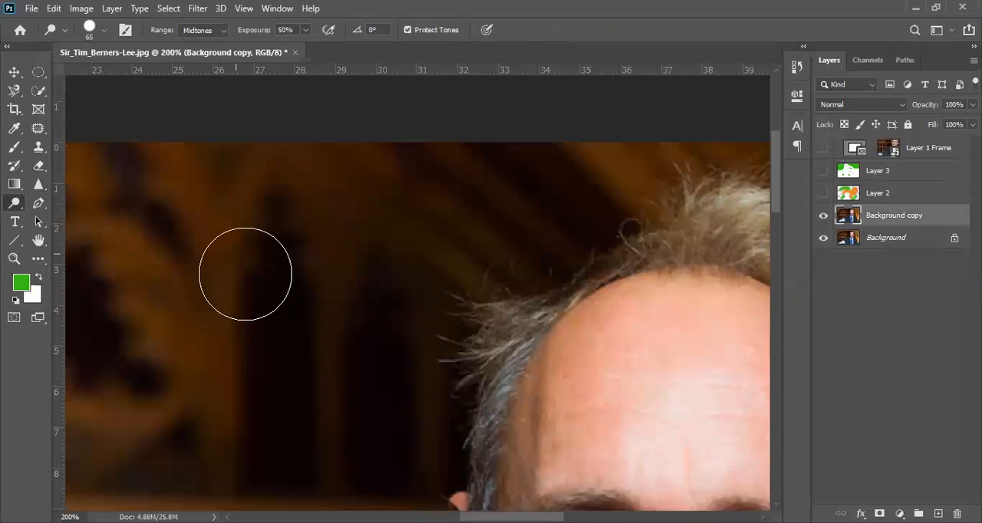
mouse_move(211, 336)
mouse_down()
mouse_move(207, 246)
mouse_move(233, 151)
mouse_up()
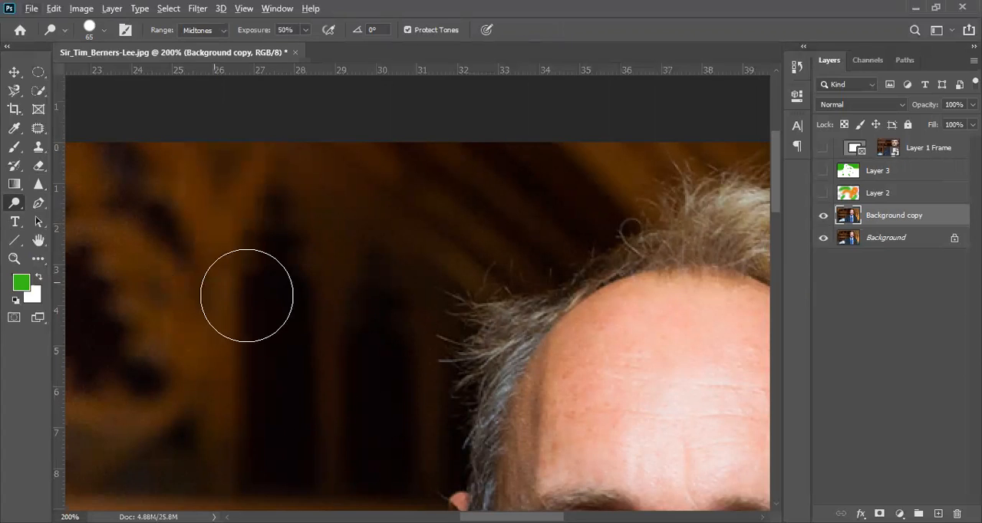
Set the Dodge exposure to 100% and lighten more of the dark background beside the head
drag(247, 35, 308, 35)
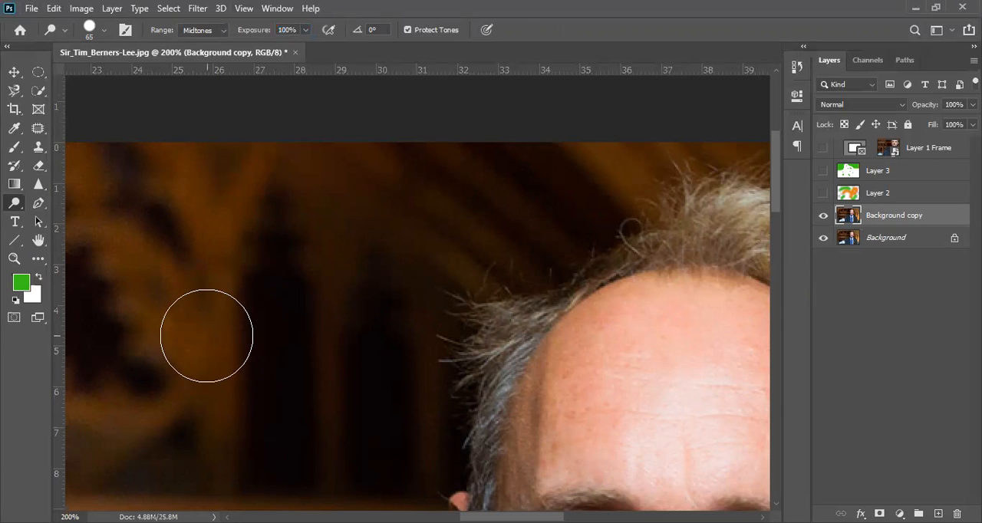
mouse_move(342, 255)
mouse_down()
mouse_move(358, 198)
mouse_move(334, 353)
mouse_move(335, 276)
mouse_up()
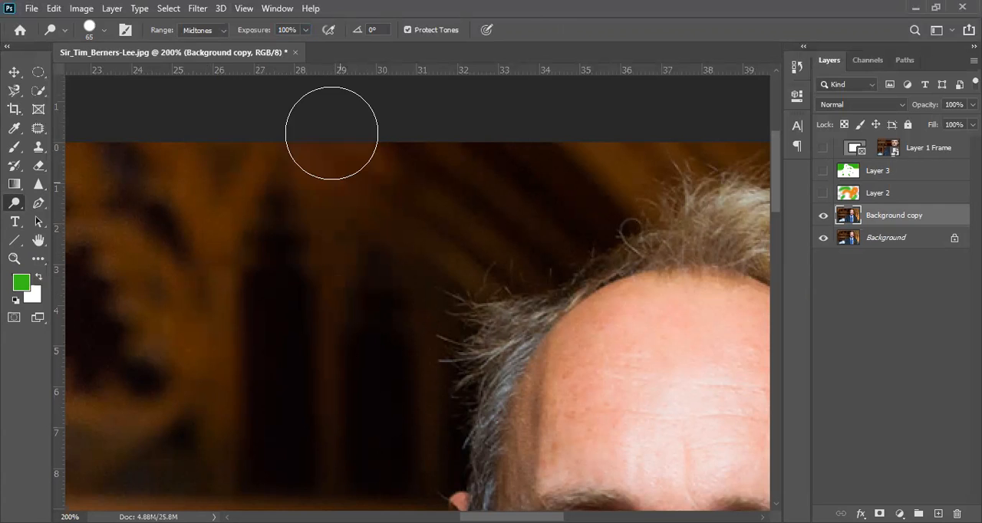
mouse_move(179, 312)
mouse_down()
mouse_move(169, 165)
mouse_move(160, 349)
mouse_move(168, 165)
mouse_move(170, 357)
mouse_move(250, 112)
mouse_move(165, 311)
mouse_move(218, 116)
mouse_move(165, 381)
mouse_move(235, 183)
mouse_move(194, 322)
mouse_move(157, 374)
mouse_move(156, 323)
mouse_move(186, 307)
mouse_move(157, 361)
mouse_move(179, 240)
mouse_move(177, 276)
mouse_up()
Dodge the man's forehead and face on Background copy, and toggle that layer's visibility to compare with the original
ctrl+alt+click(301, 378)
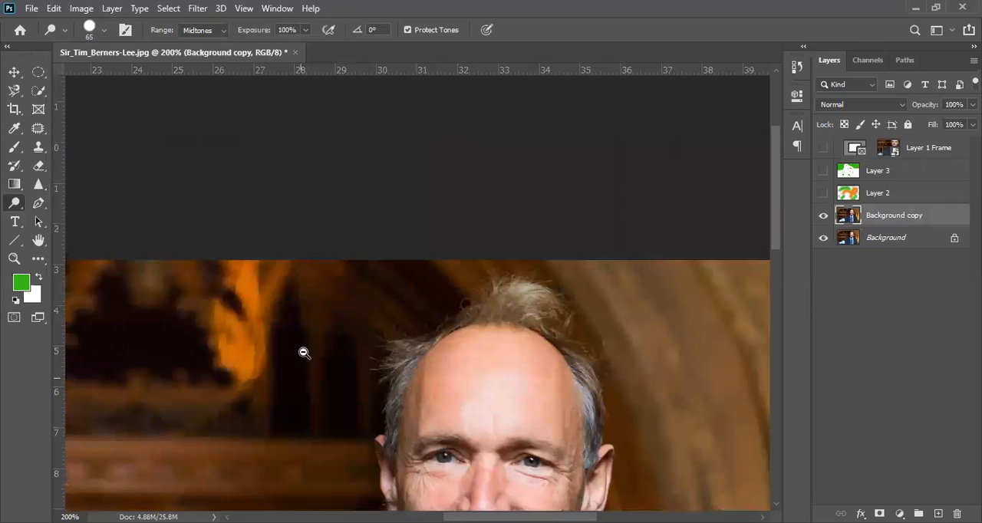
ctrl+alt+click(317, 318)
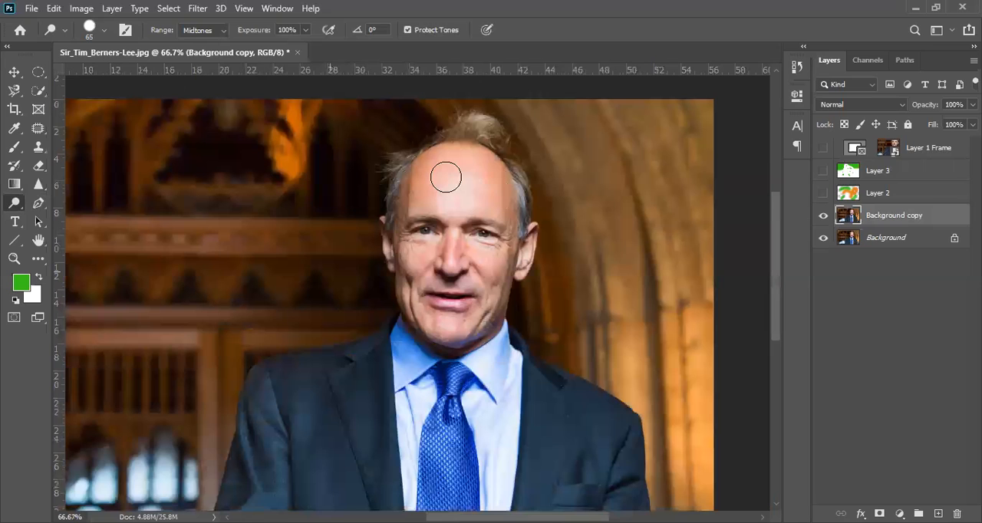
mouse_move(444, 179)
mouse_down()
mouse_move(467, 186)
mouse_move(430, 205)
mouse_move(482, 211)
mouse_move(417, 200)
mouse_move(437, 143)
mouse_move(408, 193)
mouse_move(455, 153)
mouse_move(505, 195)
mouse_move(498, 277)
mouse_move(477, 322)
mouse_move(458, 325)
mouse_move(438, 319)
mouse_move(408, 275)
mouse_move(407, 218)
mouse_move(415, 192)
mouse_move(423, 259)
mouse_move(469, 221)
mouse_move(449, 277)
mouse_move(477, 266)
mouse_move(470, 289)
mouse_move(426, 286)
mouse_move(472, 293)
mouse_move(475, 187)
mouse_up()
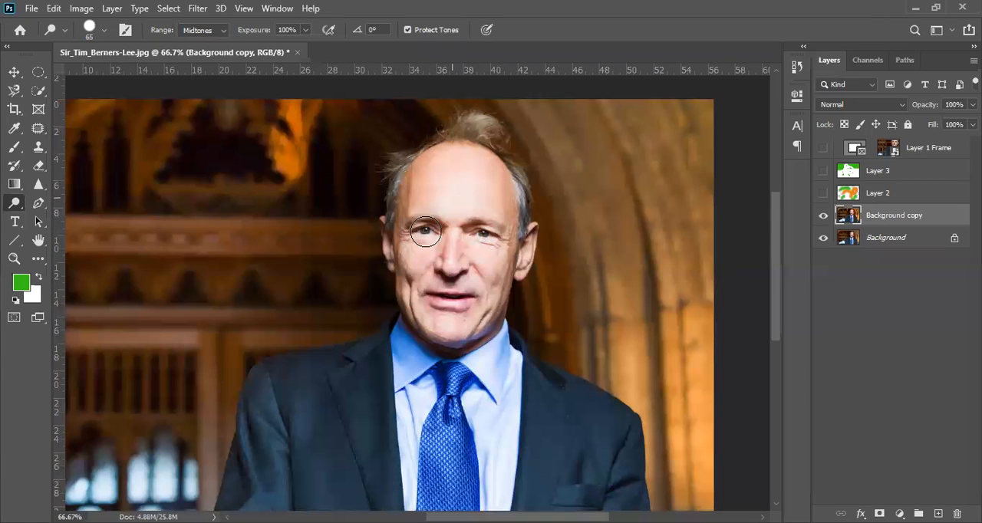
click(823, 217)
click(823, 219)
click(823, 219)
click(823, 219)
click(823, 220)
click(823, 220)
Darken the forehead and face with the Burn tool at 50% exposure, and desaturate the skin with the Sponge tool
right_click(21, 211)
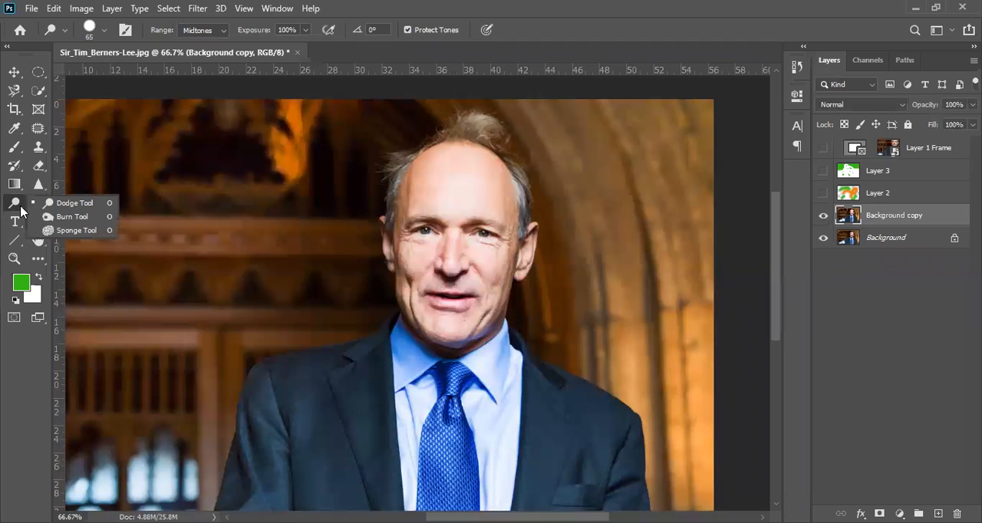
click(80, 220)
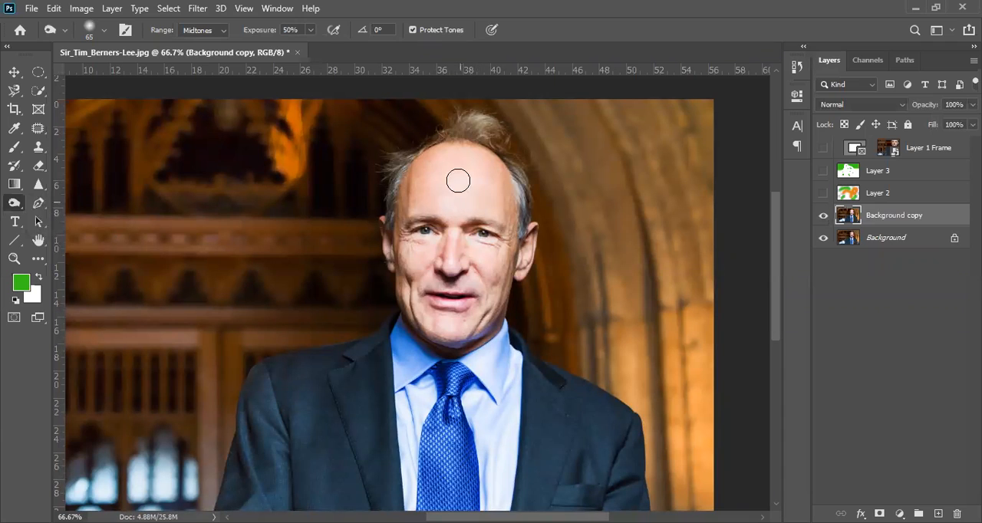
mouse_move(440, 163)
mouse_down()
mouse_move(415, 248)
mouse_move(421, 222)
mouse_move(434, 322)
mouse_up()
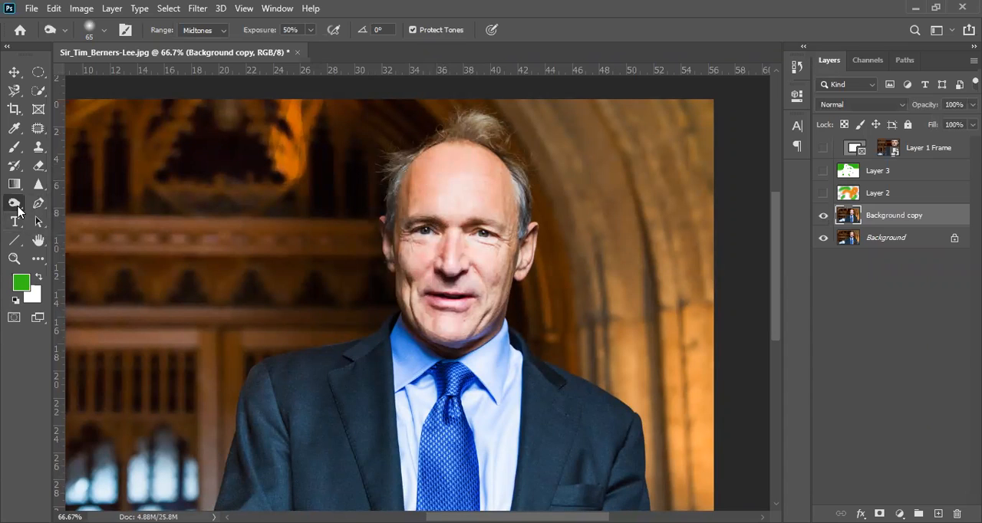
right_click(19, 211)
click(63, 233)
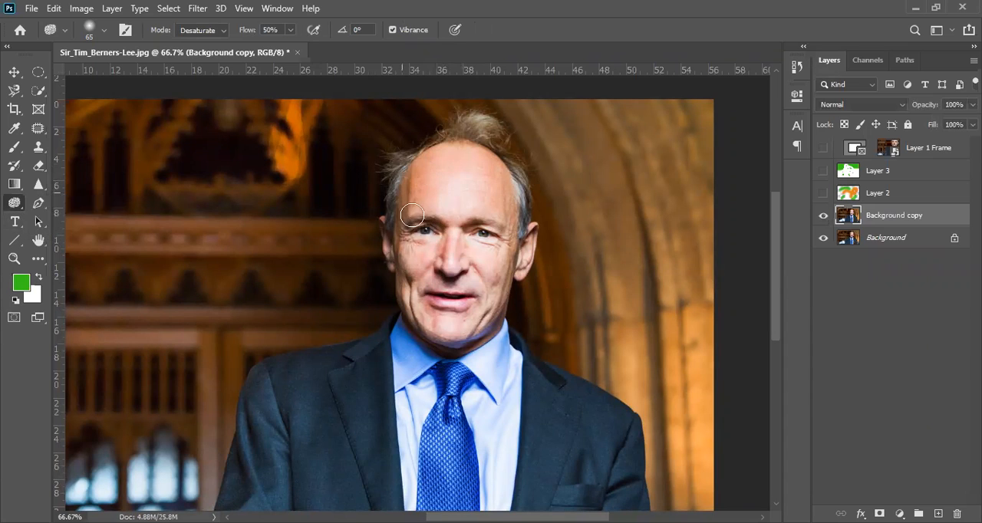
Start a Pen tool path at the jacket's shoulder and lead it up through the background beside the head
right_click(37, 210)
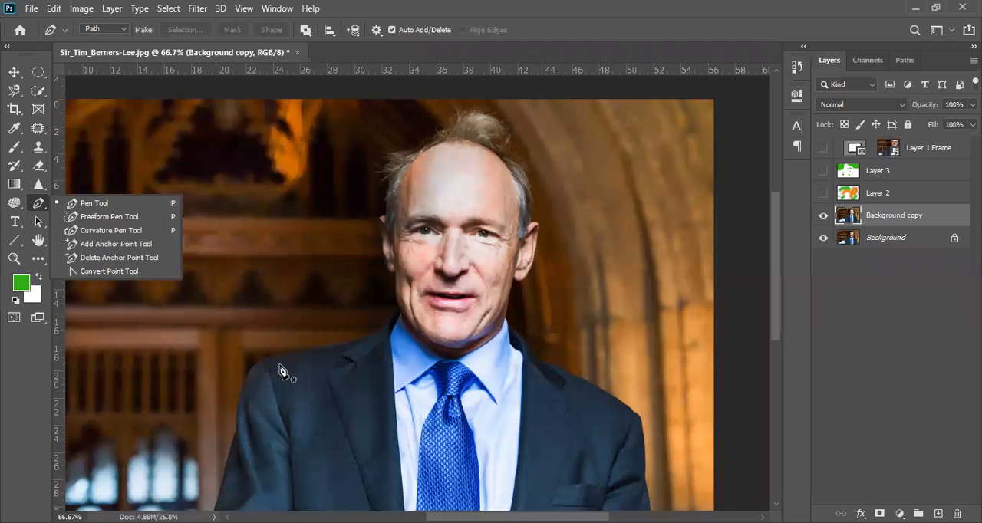
click(243, 396)
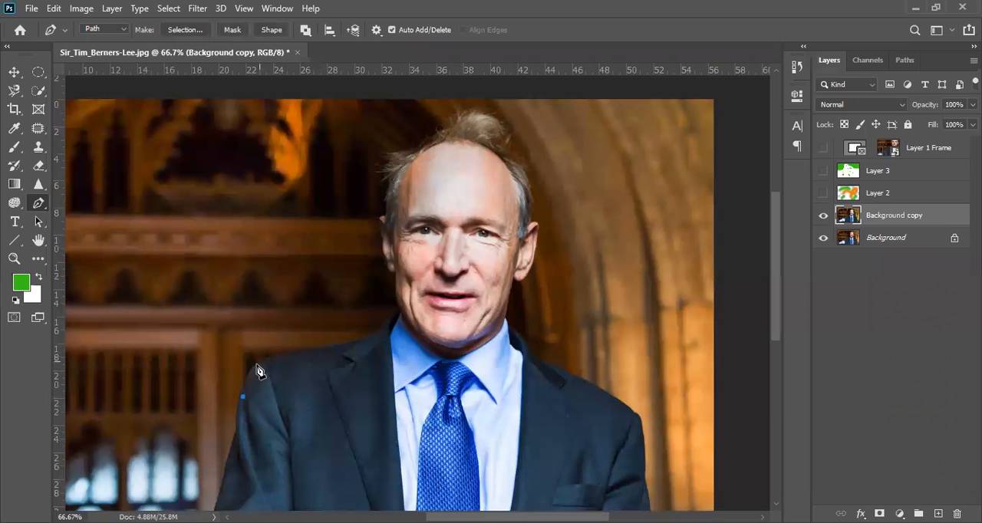
drag(262, 365, 313, 330)
click(314, 326)
click(316, 283)
click(268, 206)
Continue the Pen path with curved anchor points around the head, face and jacket, and close it at its starting point
drag(297, 126, 390, 144)
drag(396, 183, 516, 325)
drag(503, 262, 684, 369)
click(530, 167)
drag(383, 399, 567, 485)
drag(196, 400, 403, 481)
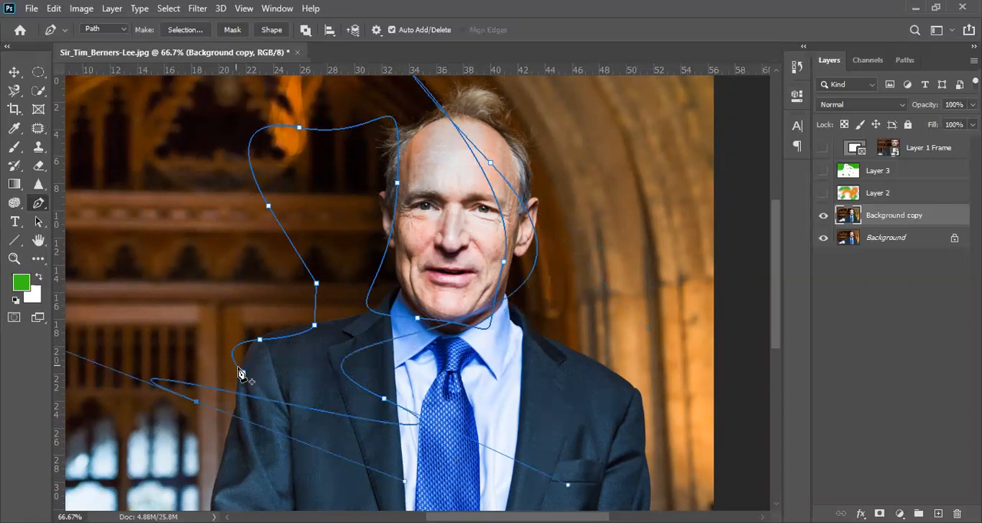
mouse_move(243, 372)
mouse_down()
mouse_move(234, 408)
mouse_move(243, 387)
mouse_up()
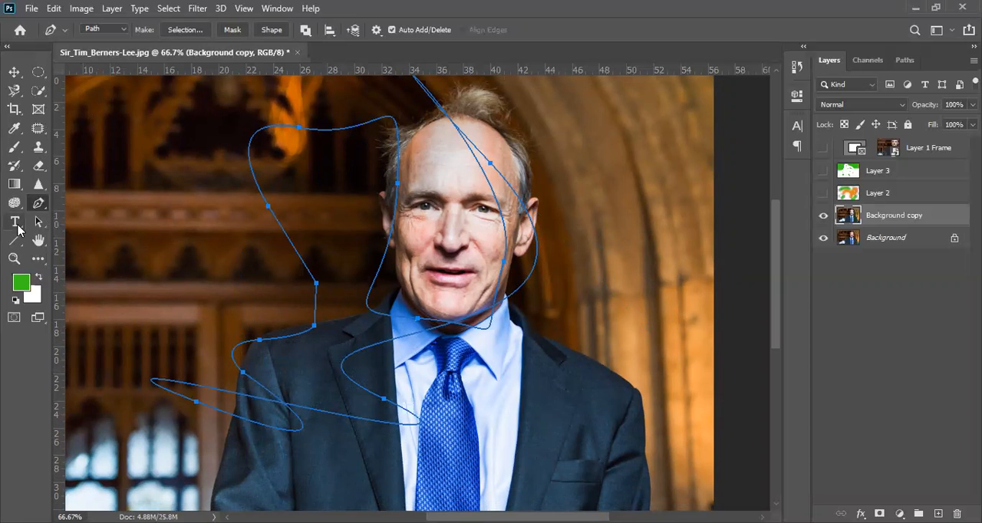
Delete the drawn Work Path and return to the layer list
click(15, 226)
click(16, 225)
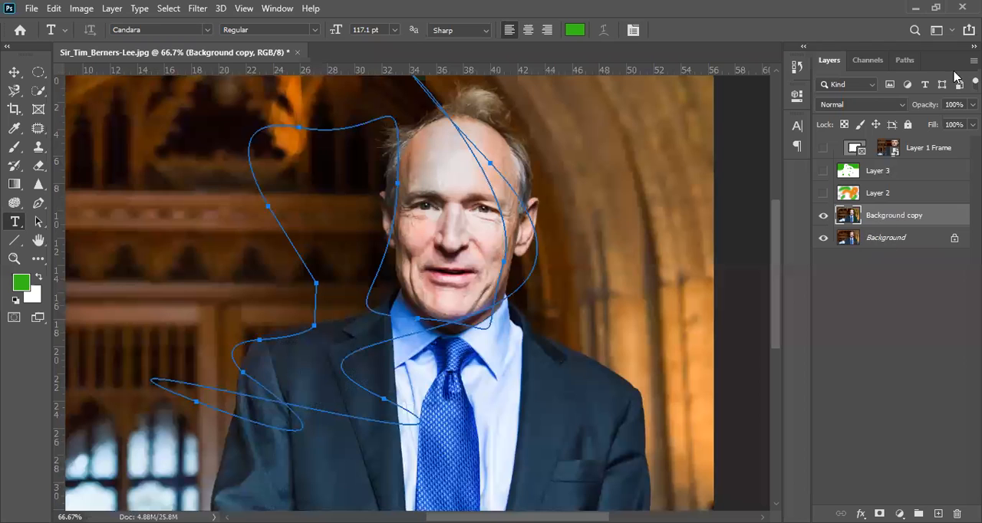
click(905, 59)
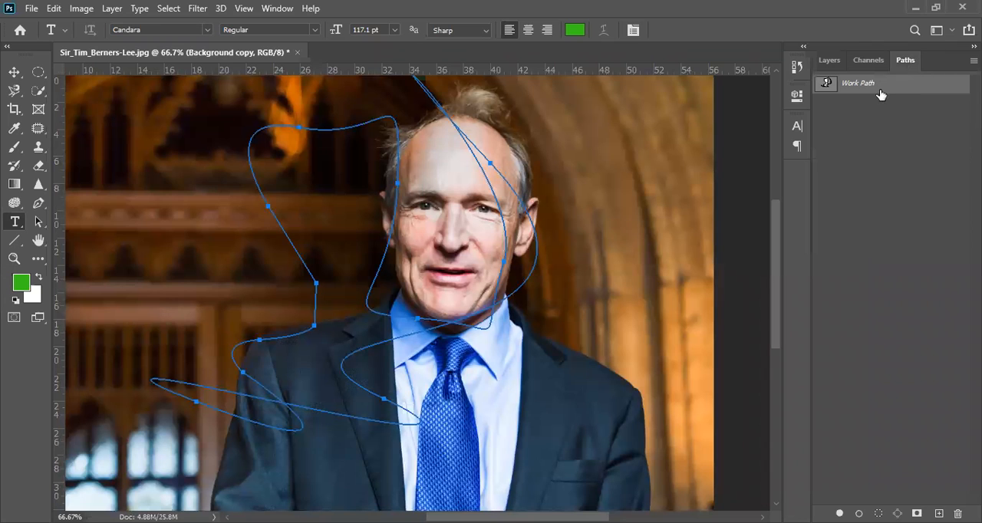
key(Delete)
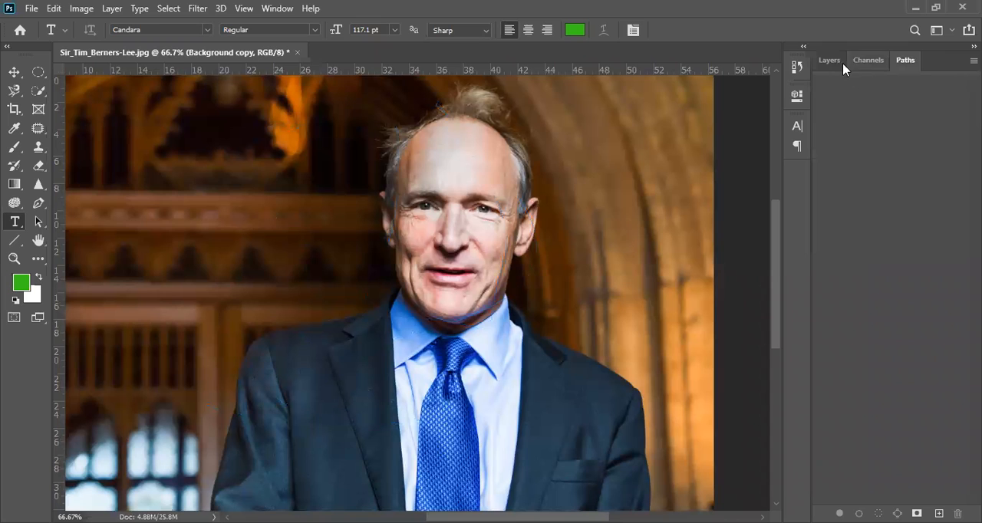
key(F7)
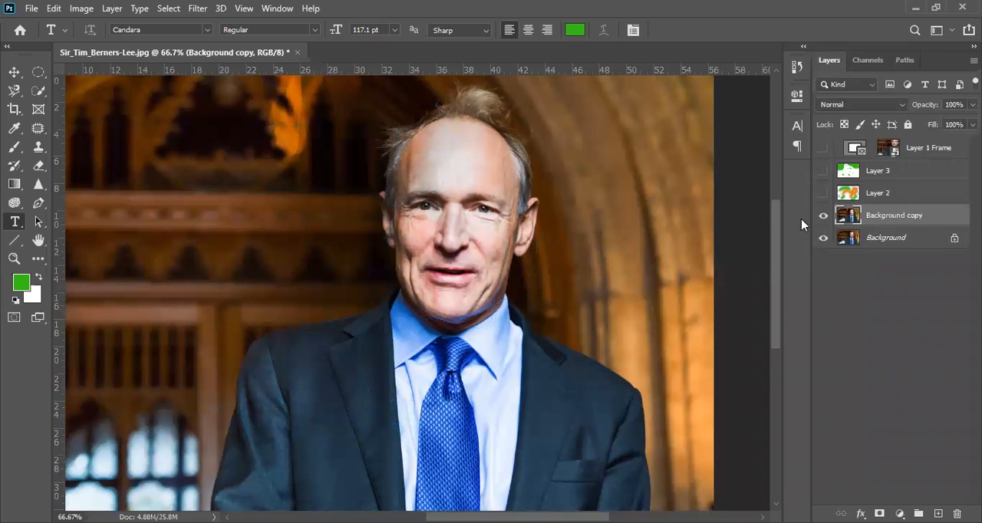
Blur the man's face, forehead and hair on Background copy with the Blur tool at 100% strength
click(38, 188)
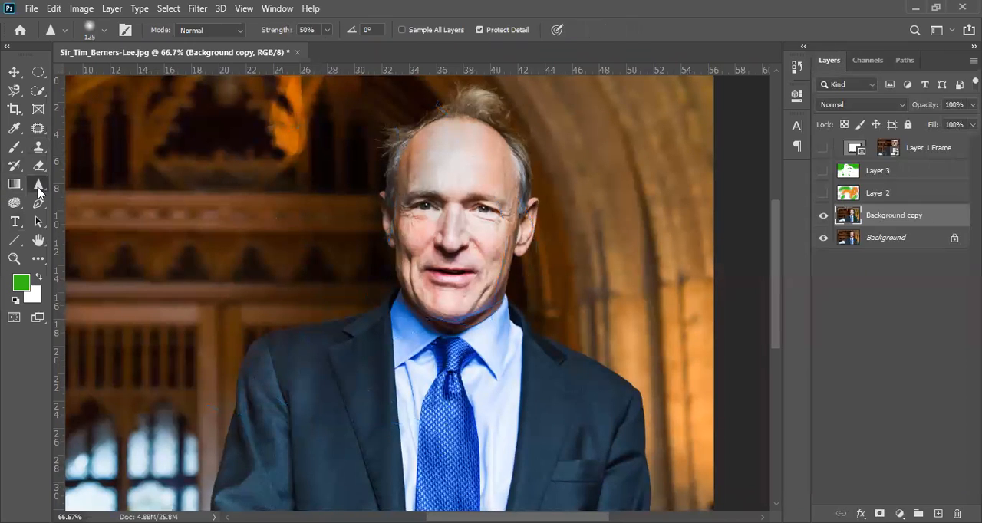
right_click(38, 188)
click(84, 182)
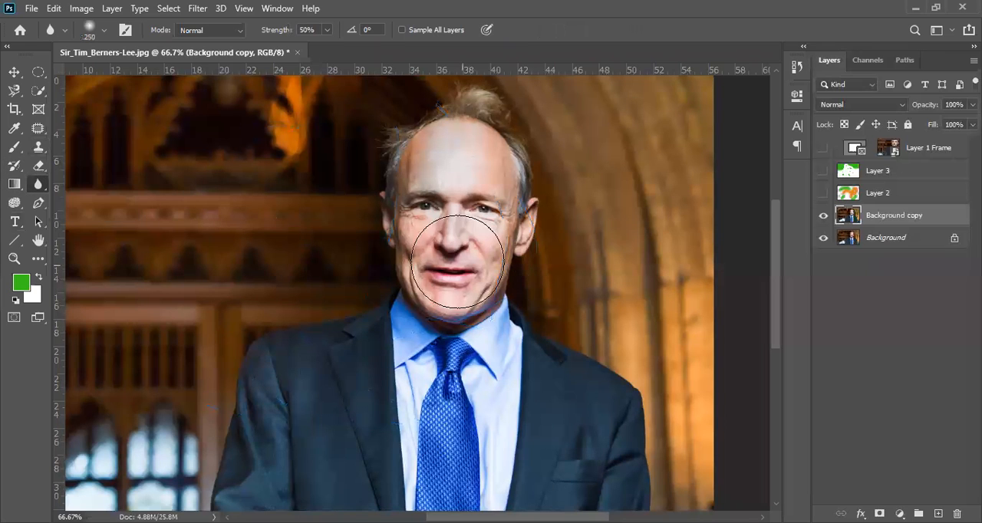
ctrl+click(444, 261)
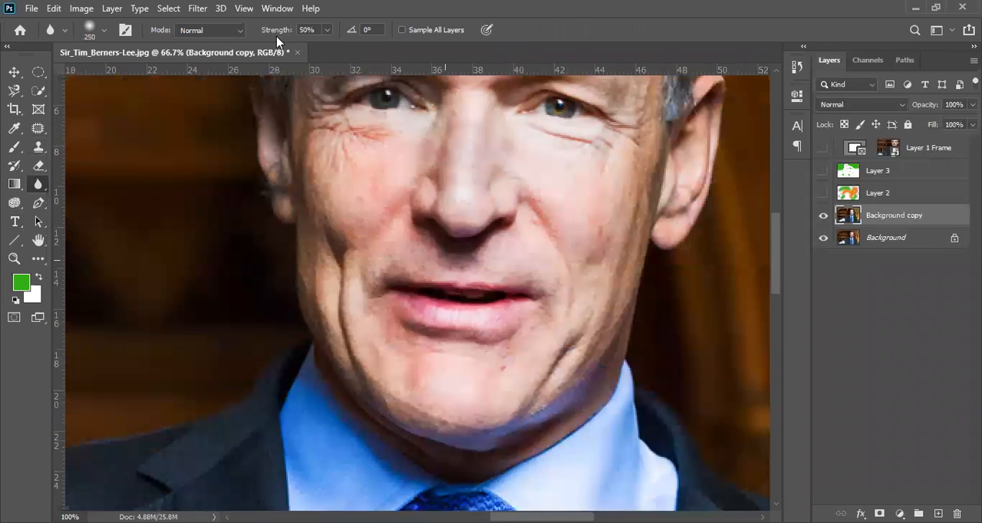
drag(272, 30, 690, 64)
mouse_move(432, 283)
mouse_down()
mouse_move(457, 266)
mouse_move(399, 313)
mouse_move(479, 280)
mouse_move(501, 199)
mouse_move(419, 405)
mouse_move(417, 370)
mouse_move(475, 213)
mouse_move(366, 454)
mouse_up()
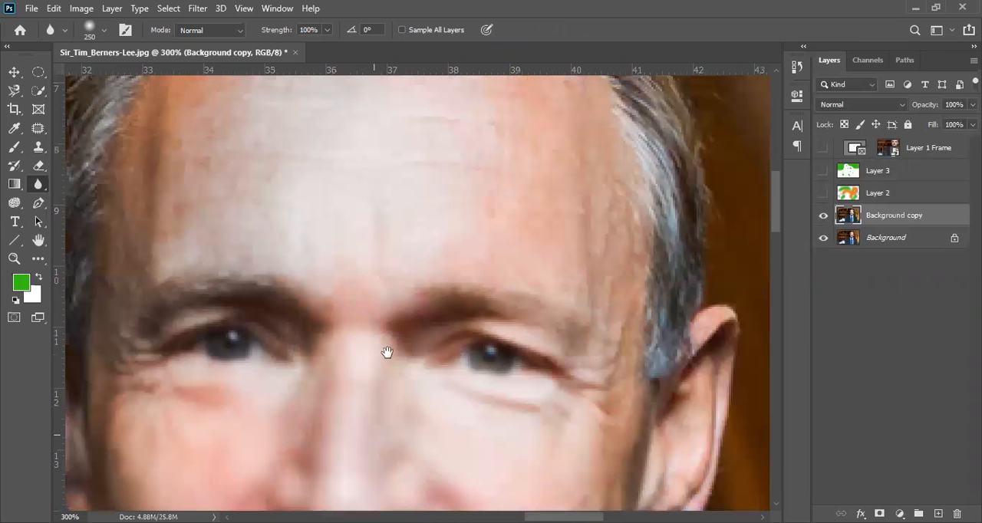
mouse_move(214, 295)
mouse_down()
mouse_move(602, 327)
mouse_move(278, 337)
mouse_move(490, 300)
mouse_move(488, 319)
mouse_move(195, 373)
mouse_move(559, 279)
mouse_up()
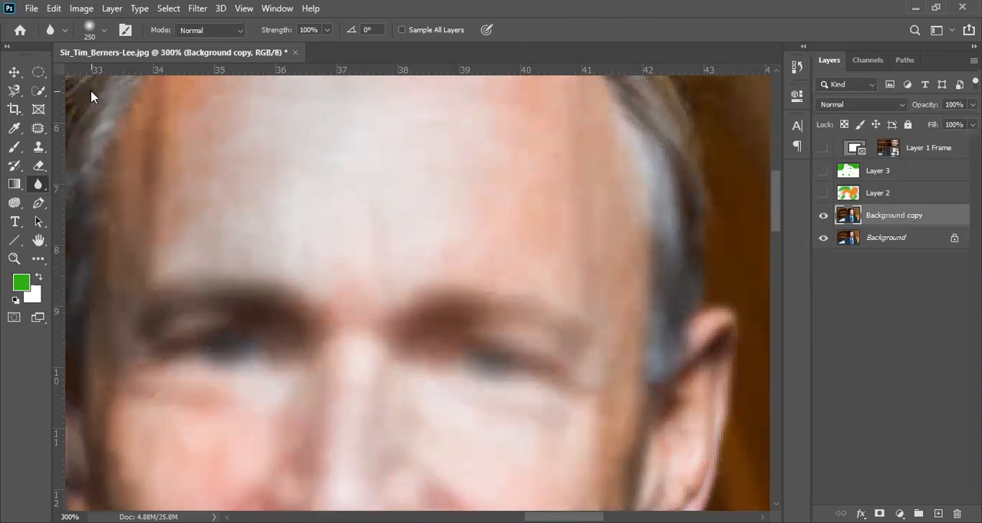
Hide the Background copy layer and duplicate the original Background layer
click(823, 216)
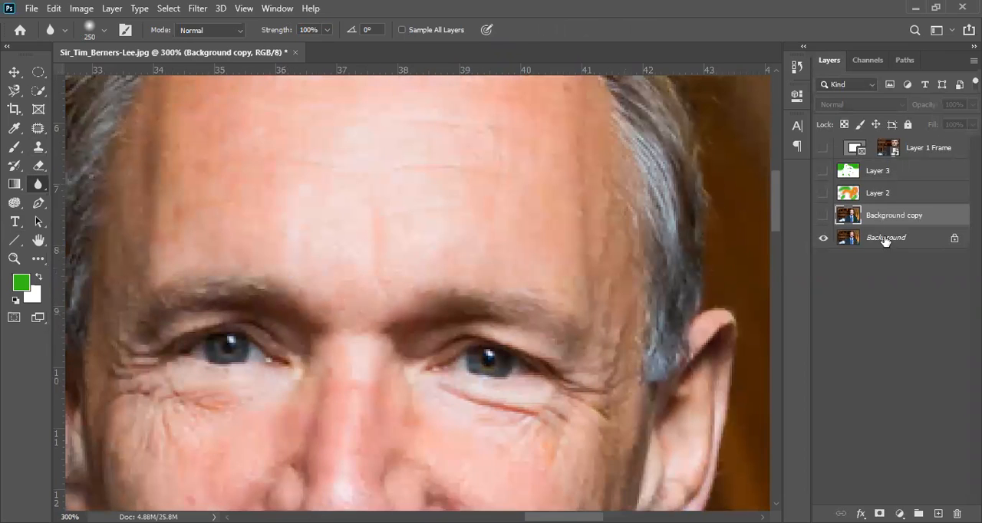
click(876, 238)
key(ctrl+j)
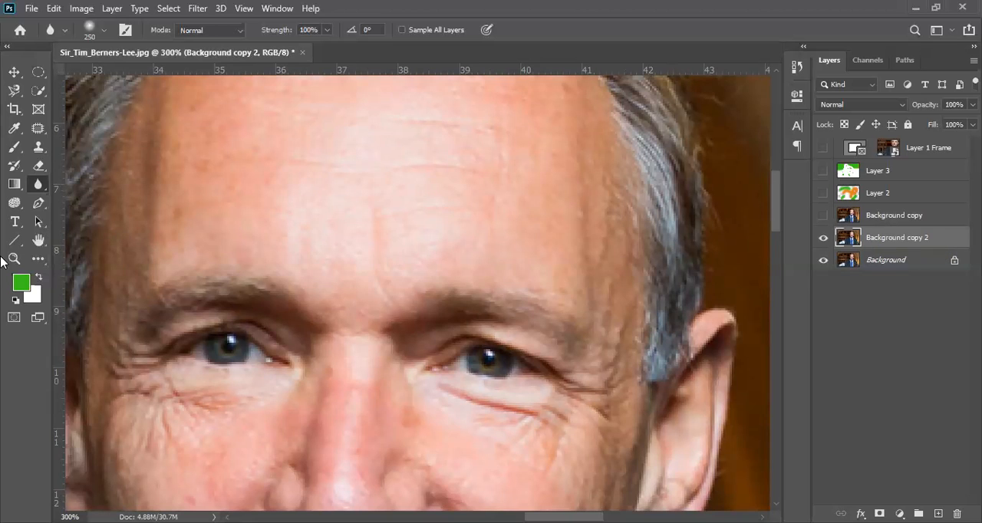
Add a horizontal text layer reading "Tim Berners Lee" that starts on the man's forehead, in green 117.1 pt Candara
click(14, 221)
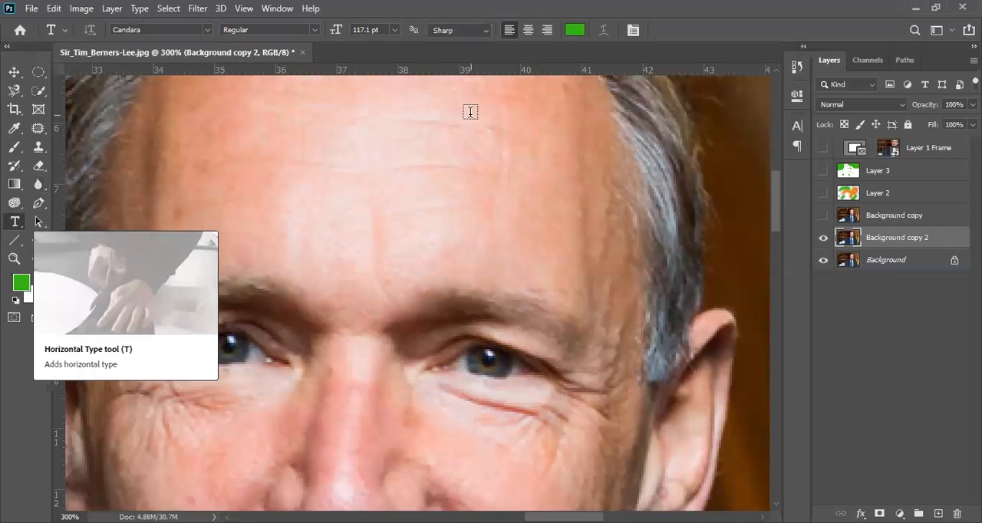
click(329, 211)
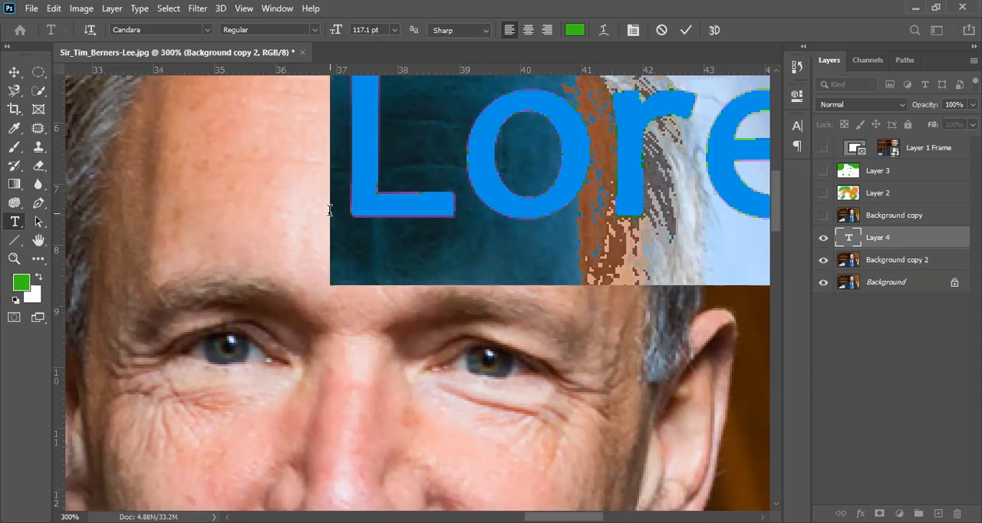
text(P)
key(BackSpace)
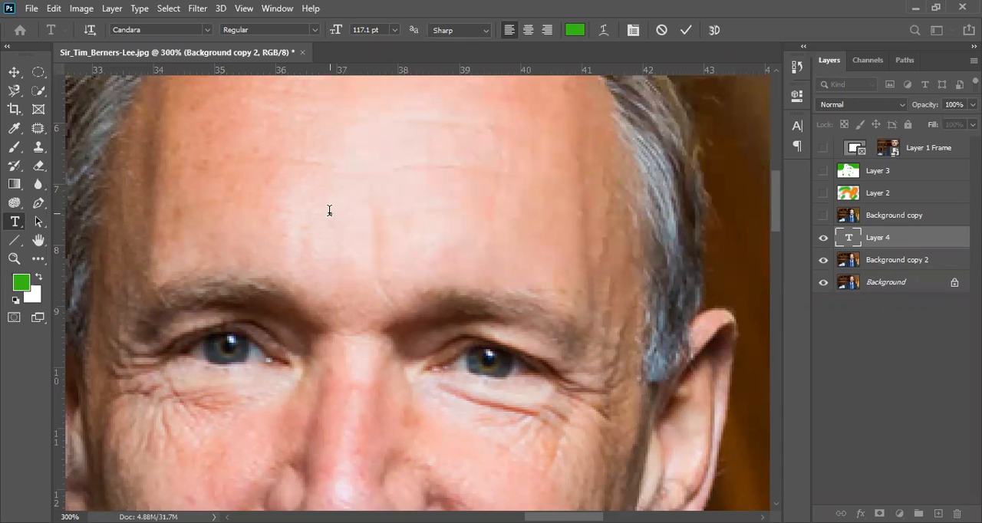
text(Tim)
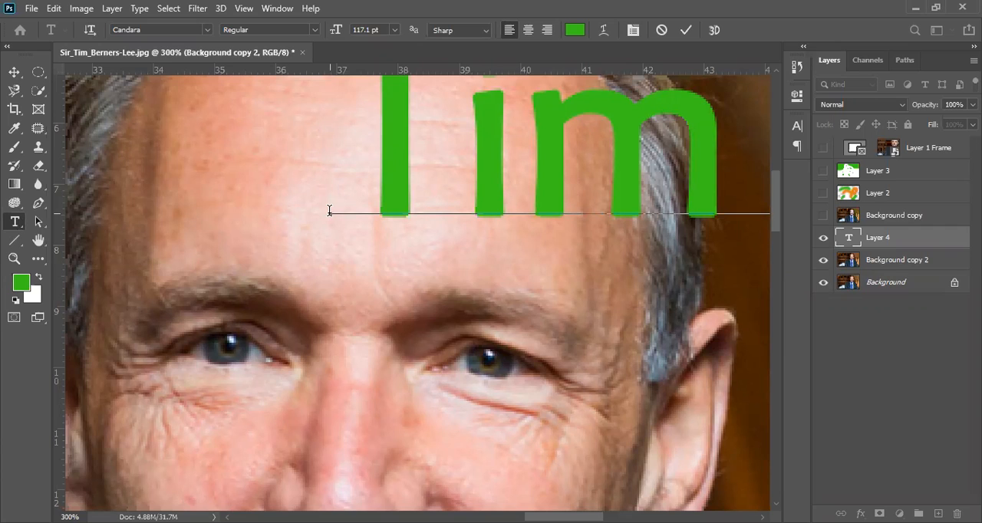
click(953, 242)
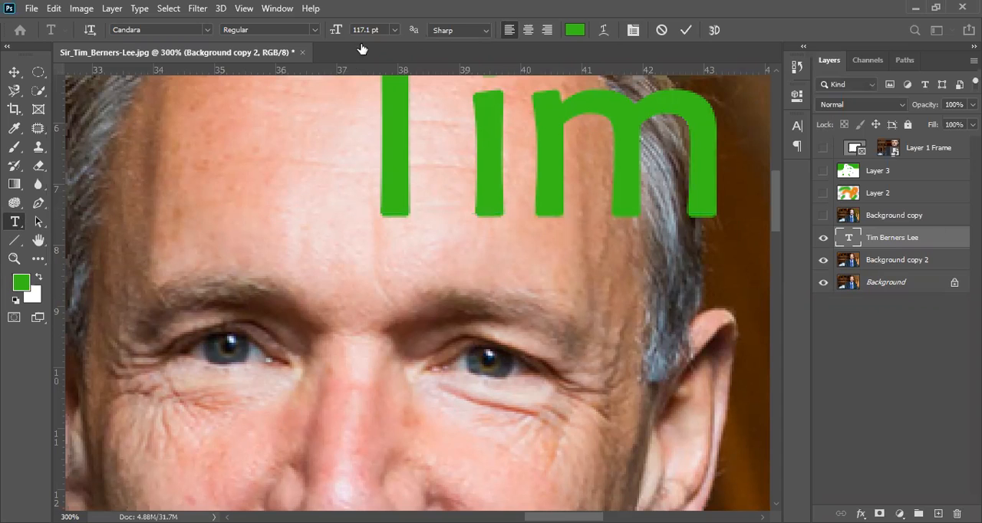
Fit the whole photo in view and move the text fully inside the image, across the background and the man's face
key(z)
click(427, 29)
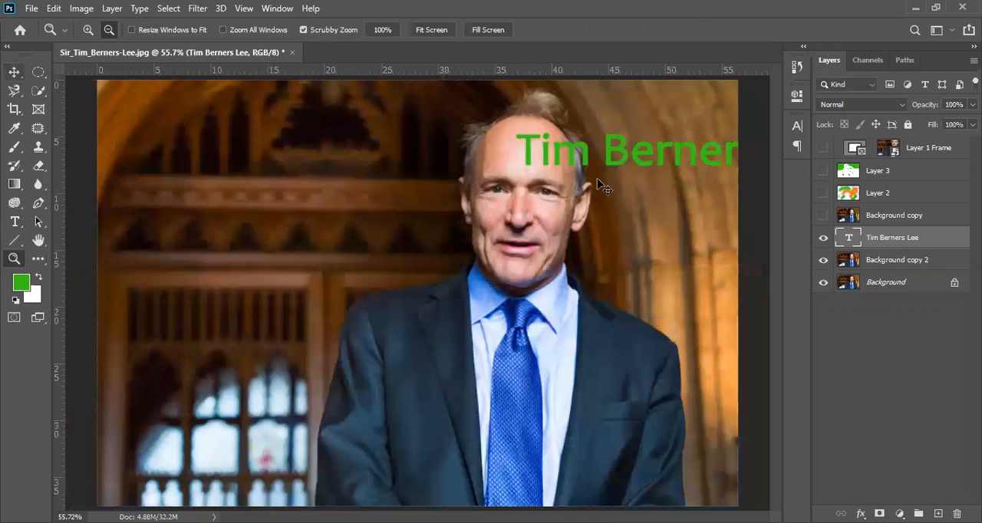
key(v)
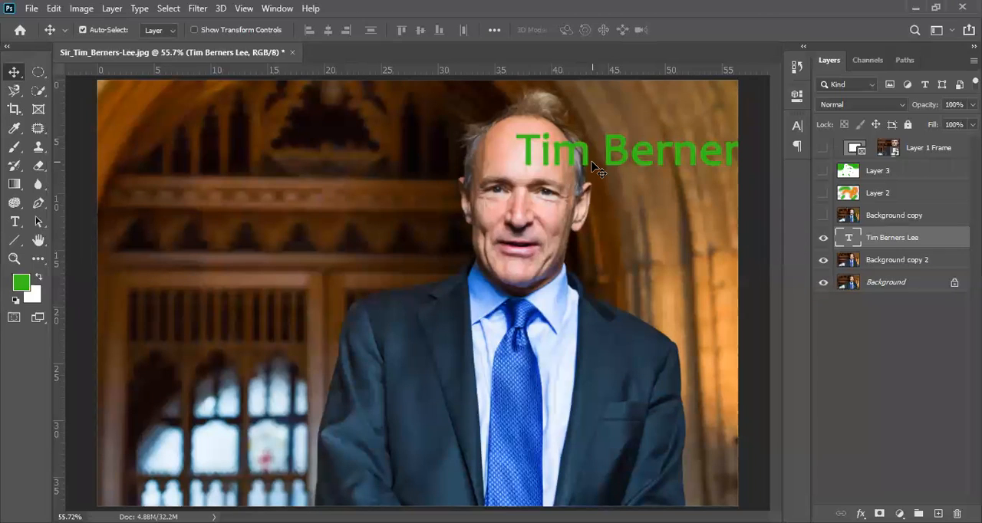
drag(613, 156, 346, 259)
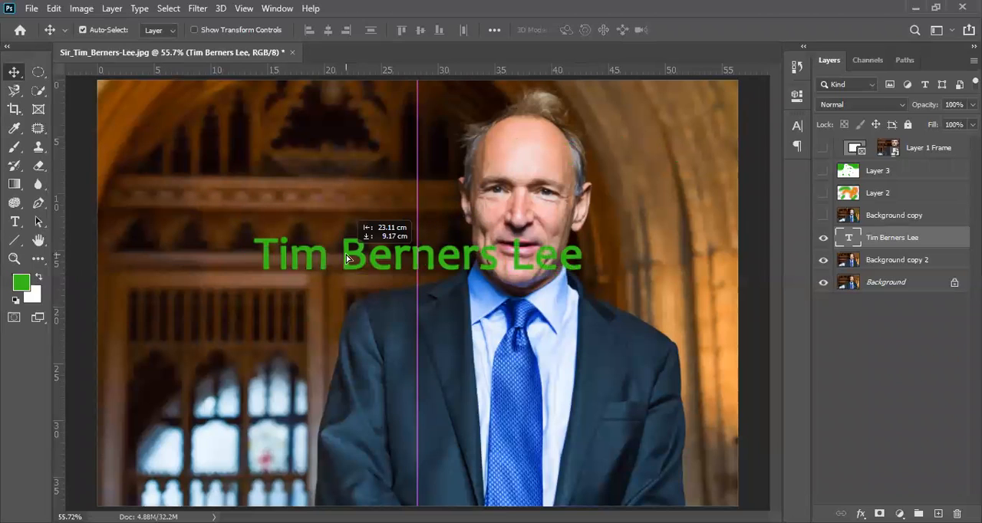
drag(346, 259, 362, 208)
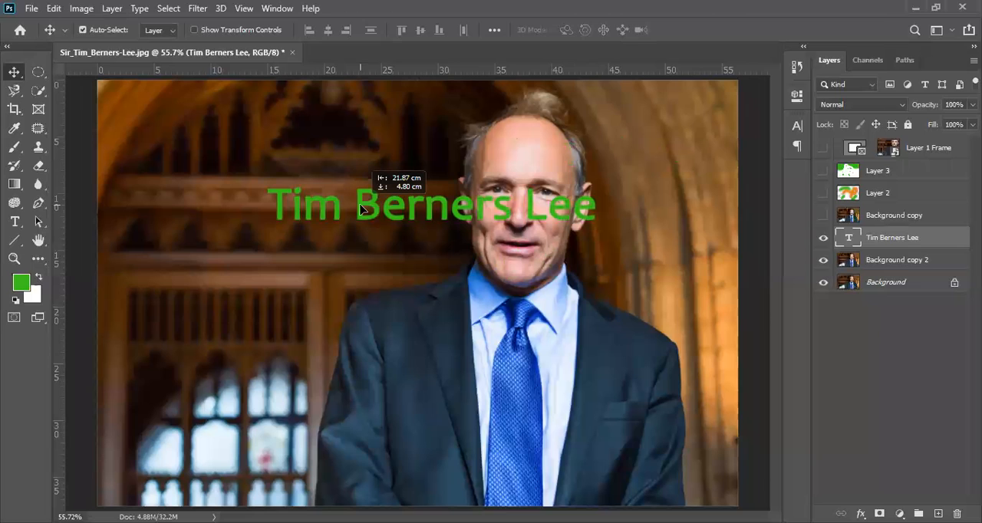
drag(364, 208, 364, 208)
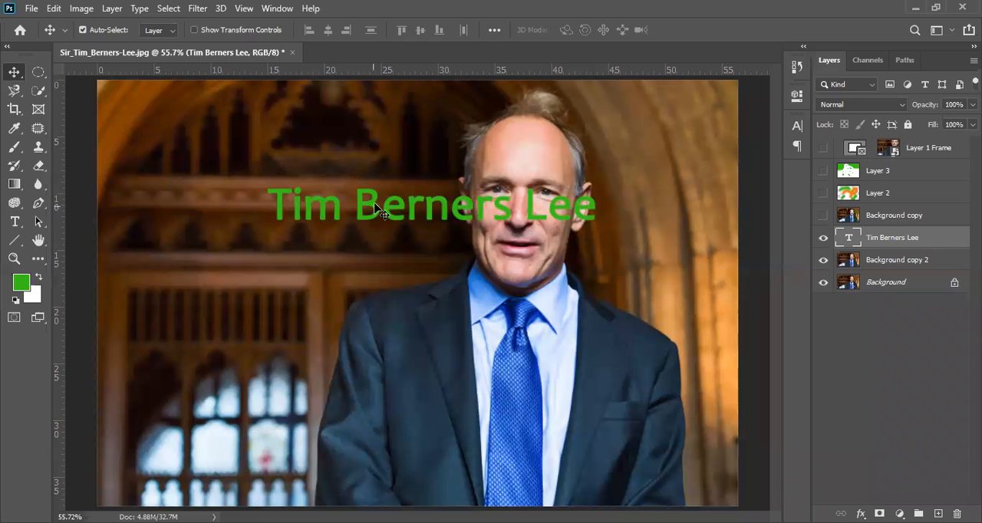
Try to move the Background copy 2 photo layer sideways by picking it directly on the canvas
click(381, 268)
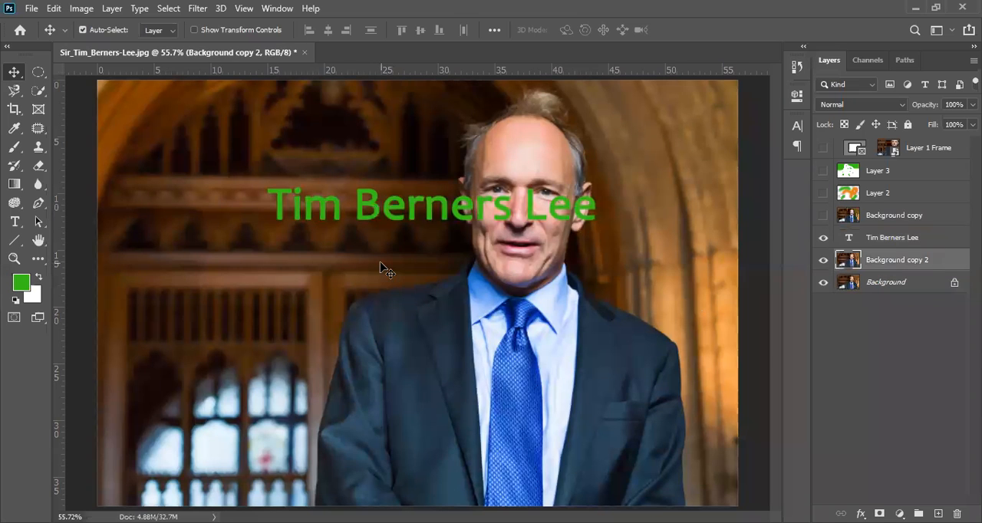
drag(379, 262, 250, 254)
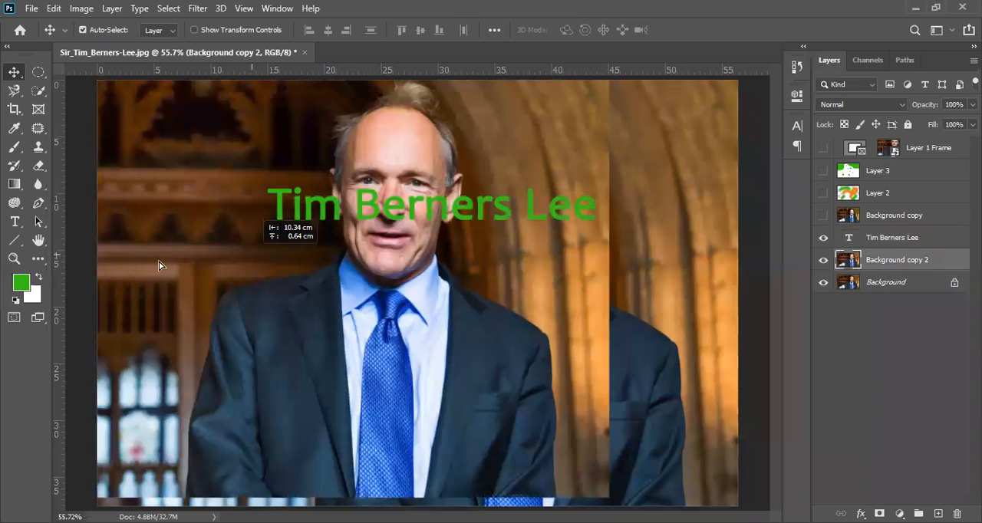
drag(161, 265, 260, 285)
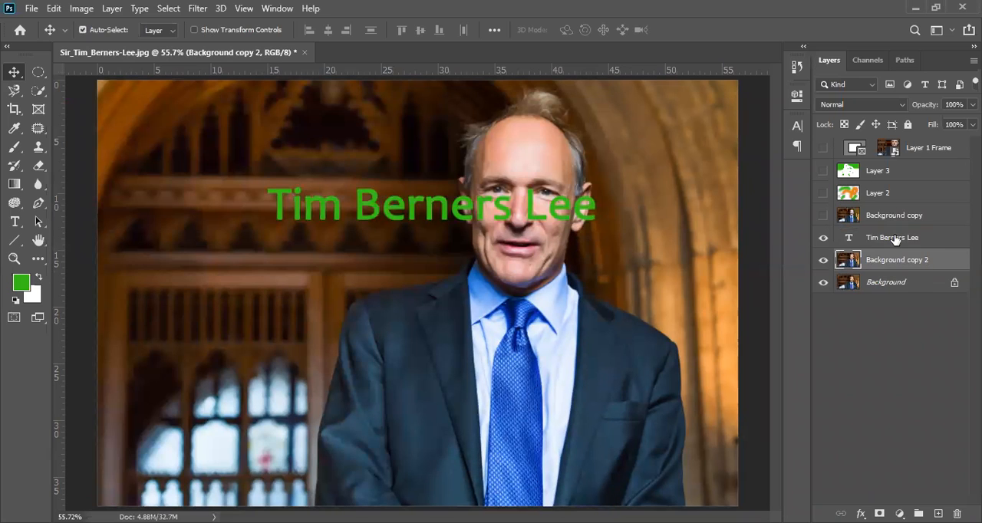
Select the Tim Berners Lee text layer and move the text onto the dark arch background beside the man's head
click(895, 239)
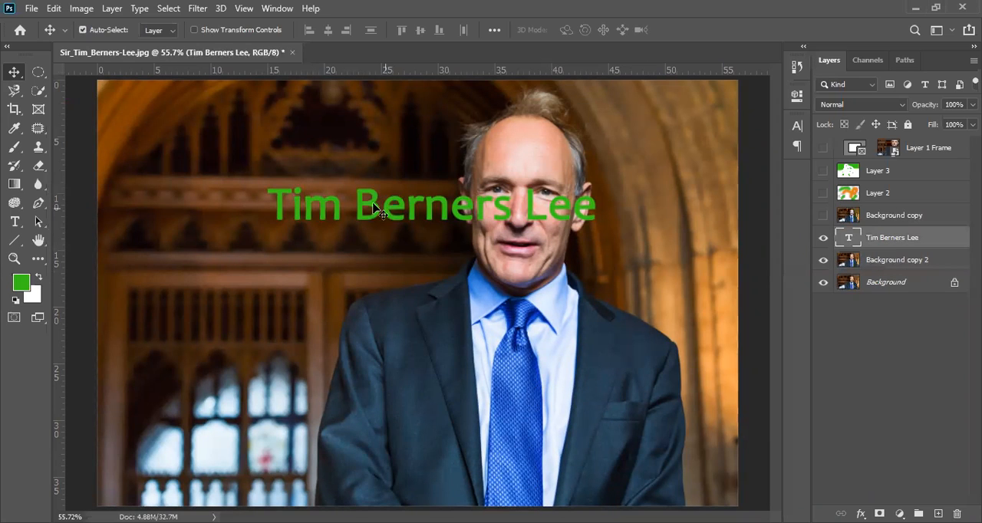
drag(378, 217, 224, 147)
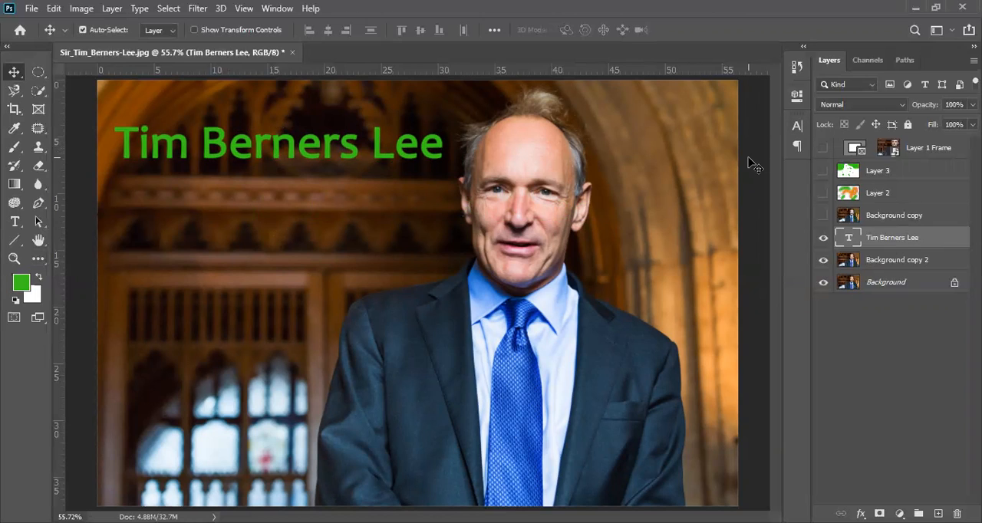
Recolour the Tim Berners Lee text to brown 7e3e00, sampled from the arch just above the lettering
click(16, 222)
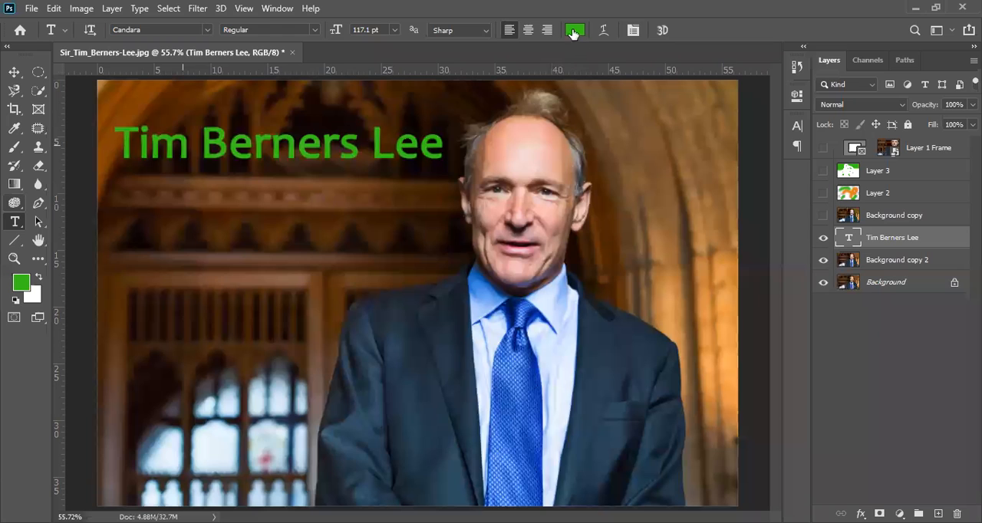
click(573, 31)
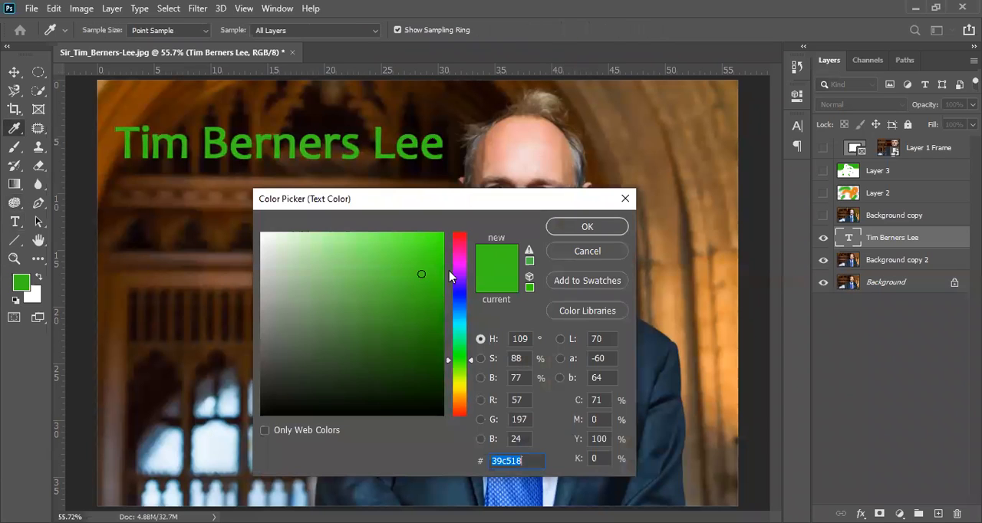
click(366, 345)
click(454, 397)
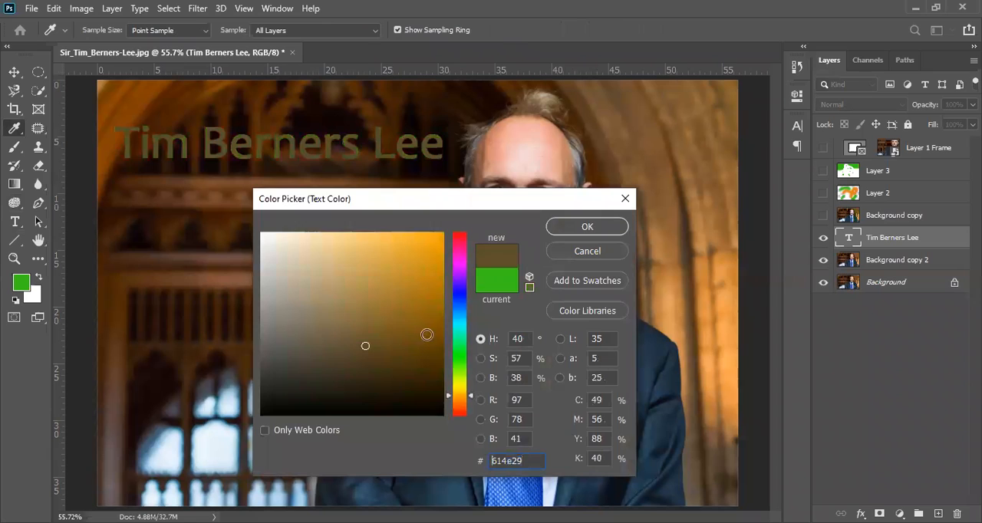
click(142, 103)
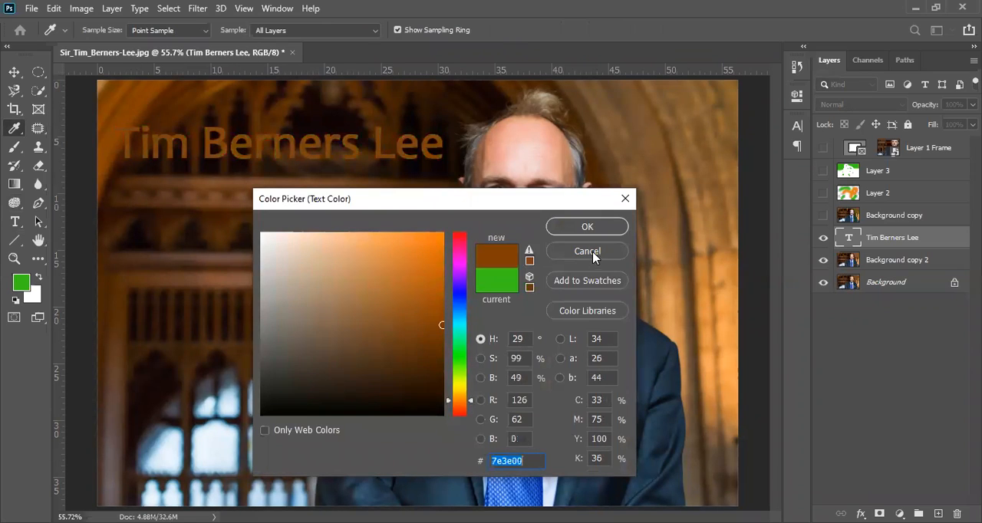
click(588, 228)
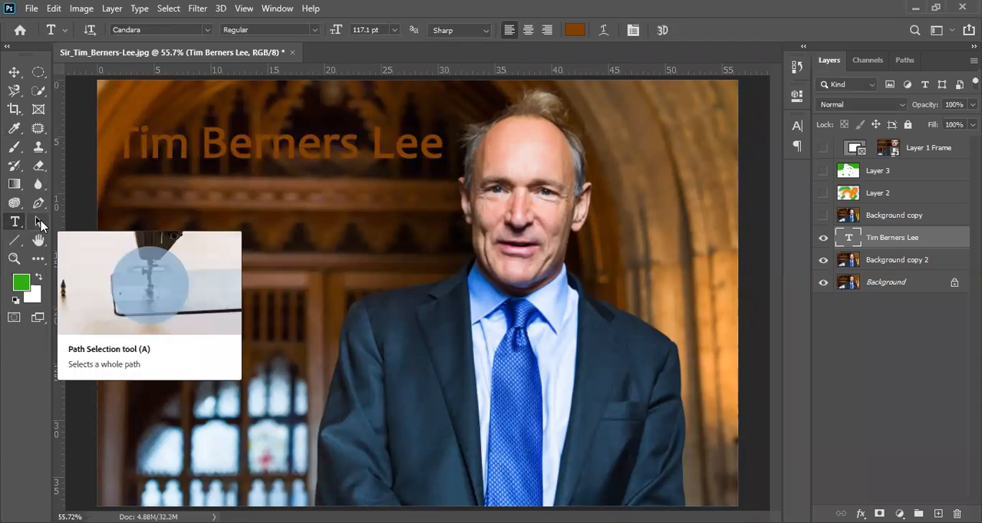
click(39, 224)
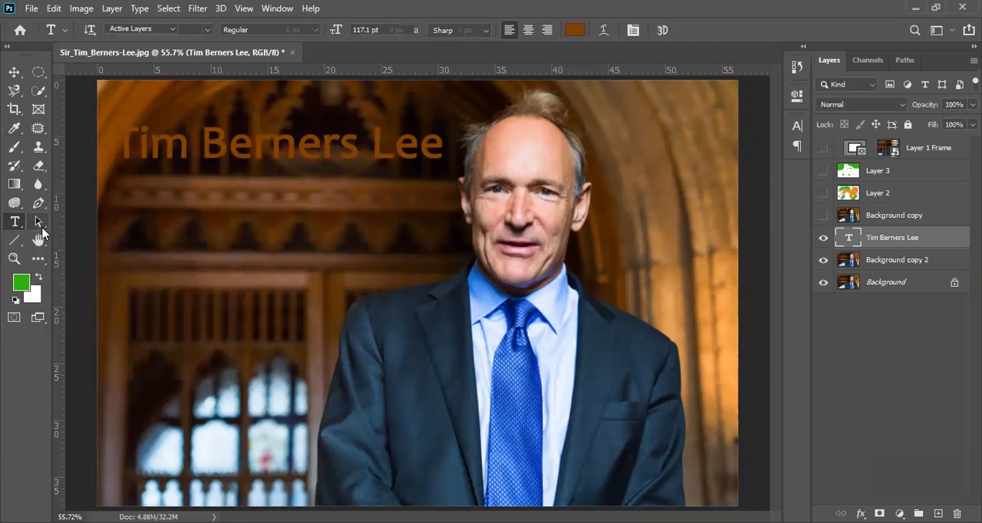
right_click(42, 229)
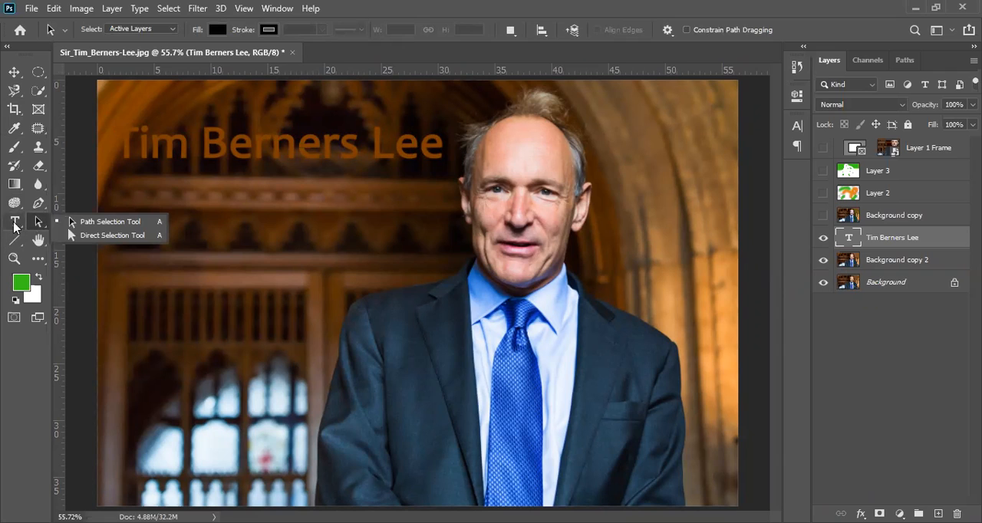
click(13, 224)
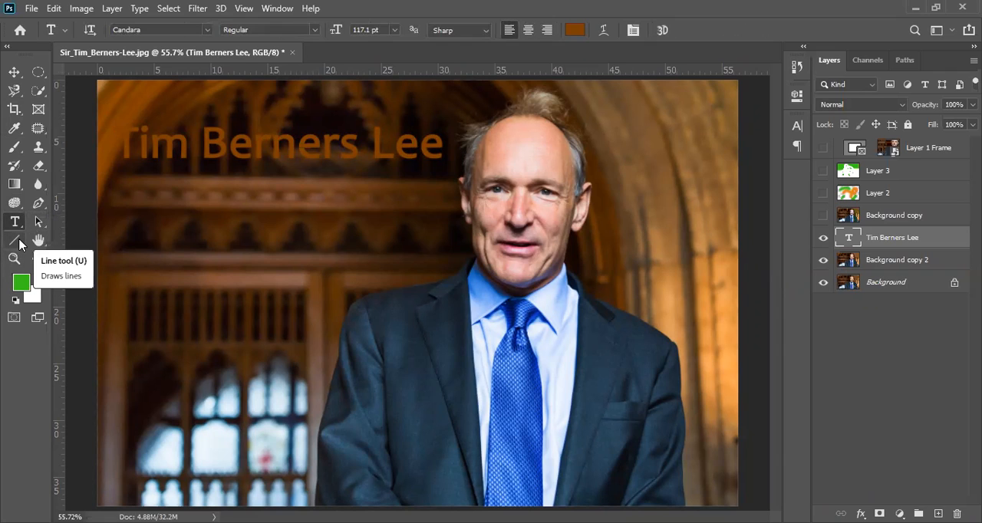
Draw a green-filled rectangle shape about 544 × 414 px below the text, over the background and the edge of the man's suit
click(18, 244)
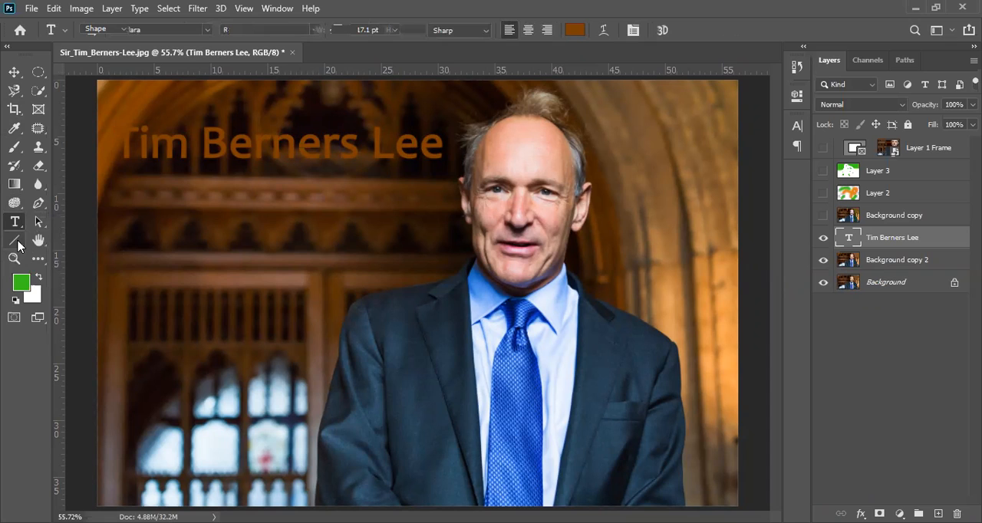
click(80, 241)
drag(201, 192, 419, 358)
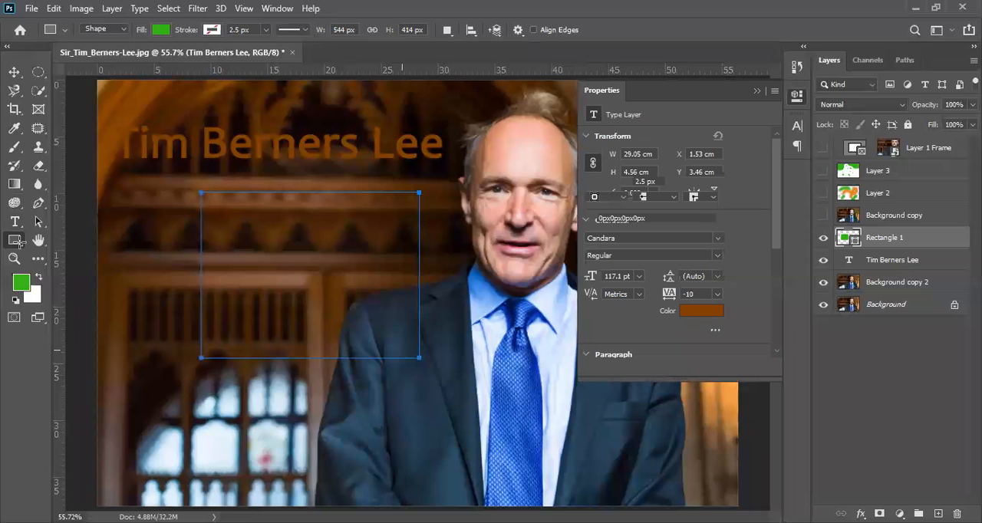
Draw a slanted 2 px line shape from beside the man's head down to his tie
click(17, 241)
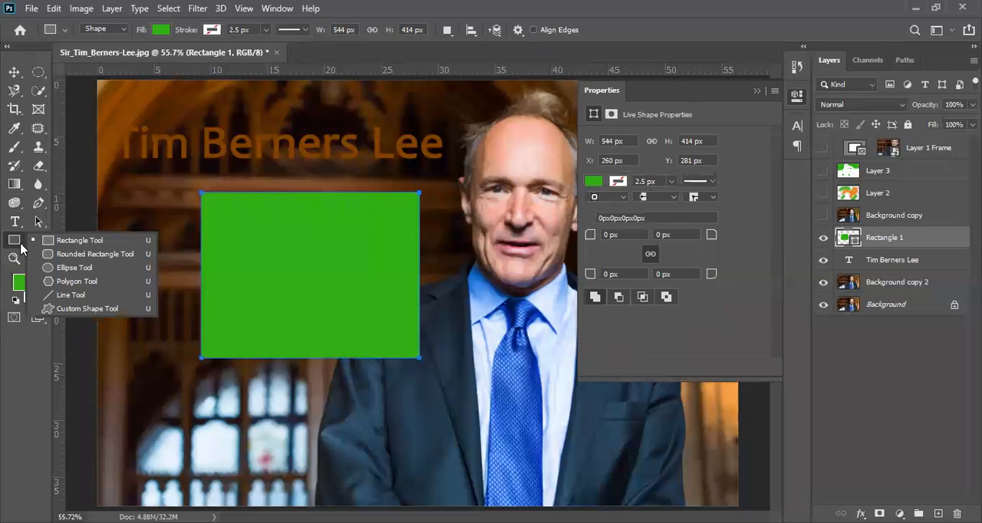
click(79, 298)
drag(448, 124, 529, 420)
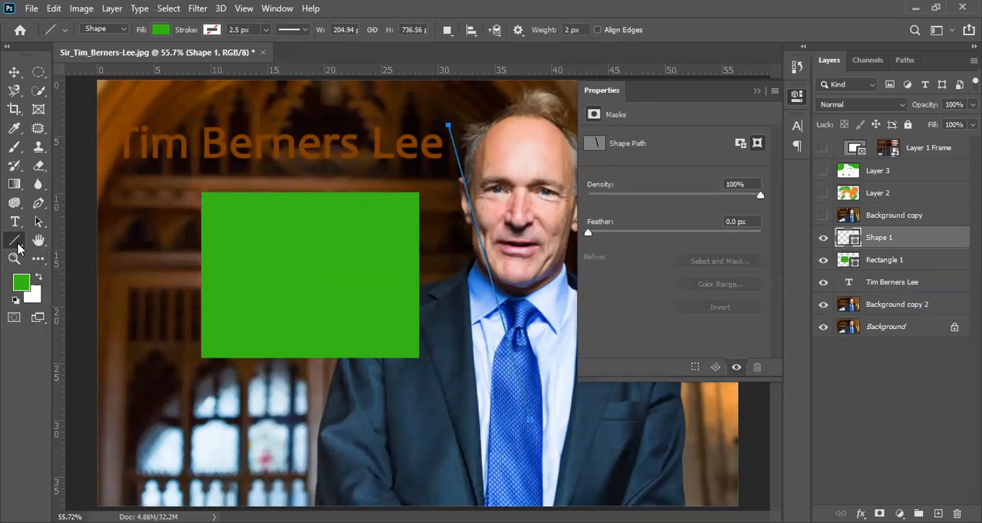
Hide the line and rectangle layers, draw a green tree custom shape about 387 × 534 px over the man's arm, and select Shape 1
click(18, 245)
click(96, 309)
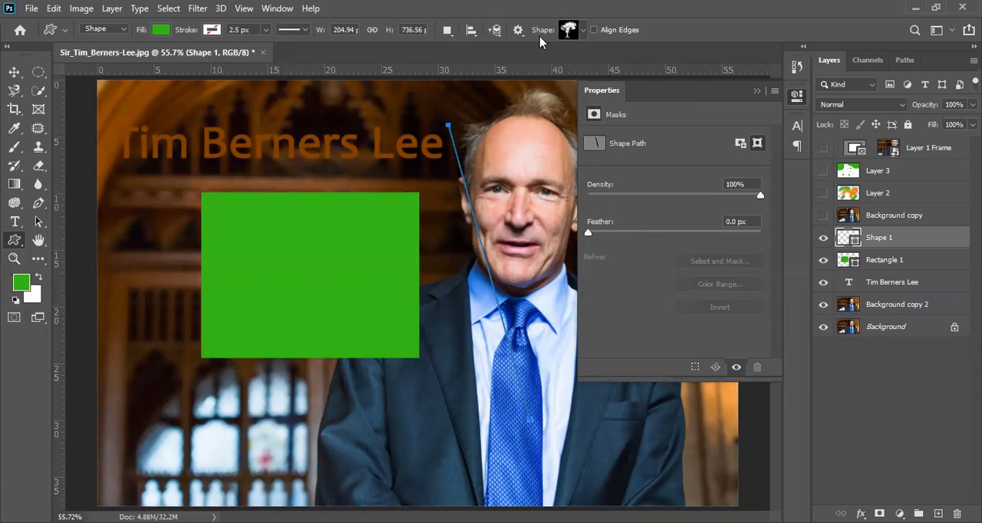
click(583, 33)
click(288, 295)
alt+click(389, 274)
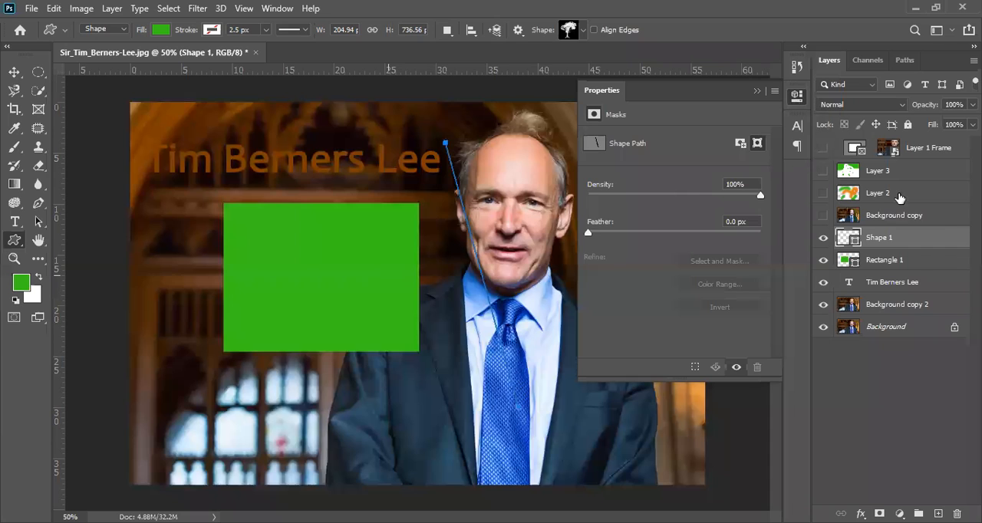
key(ctrl+minus)
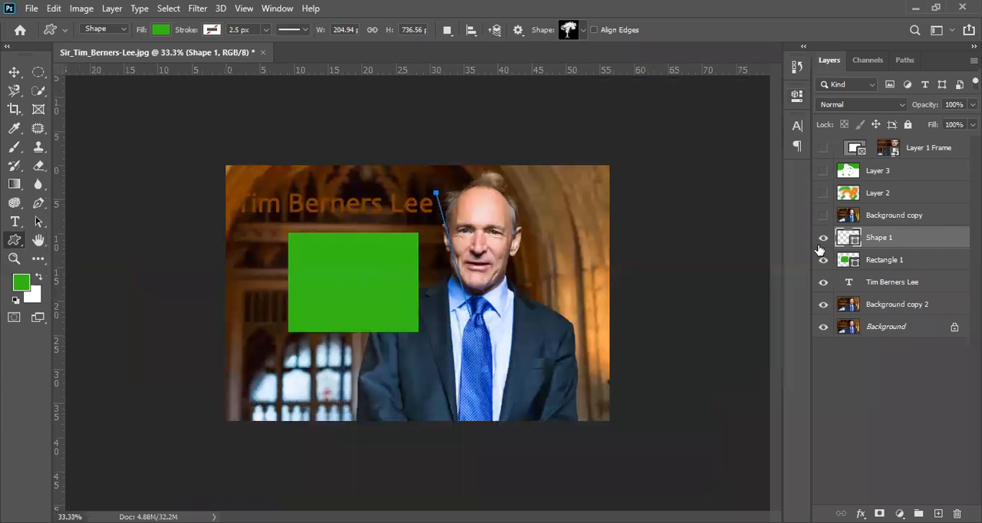
drag(824, 238, 825, 261)
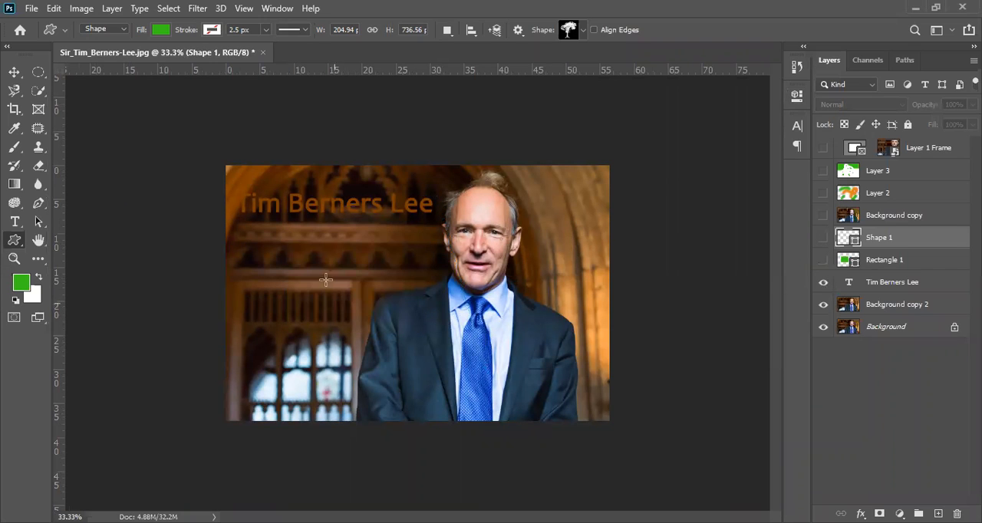
drag(353, 283, 447, 412)
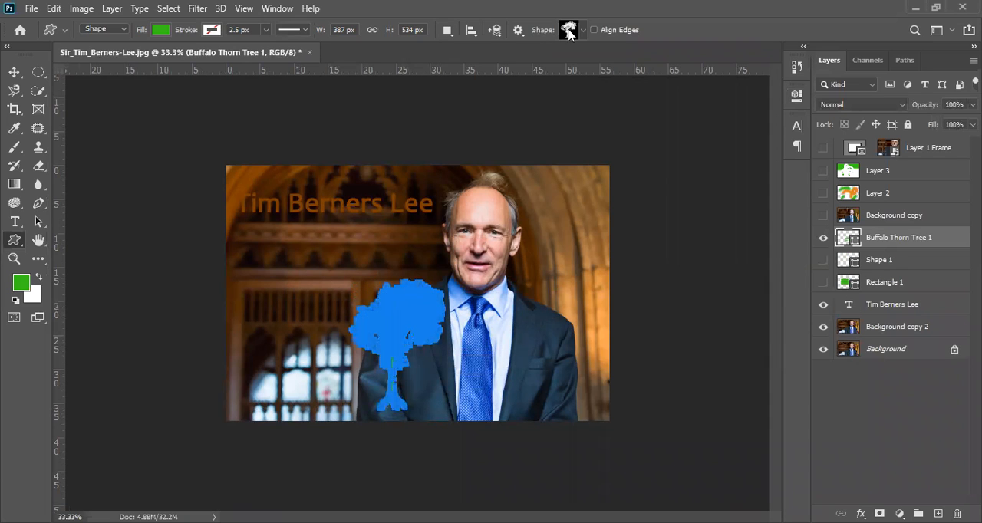
click(925, 270)
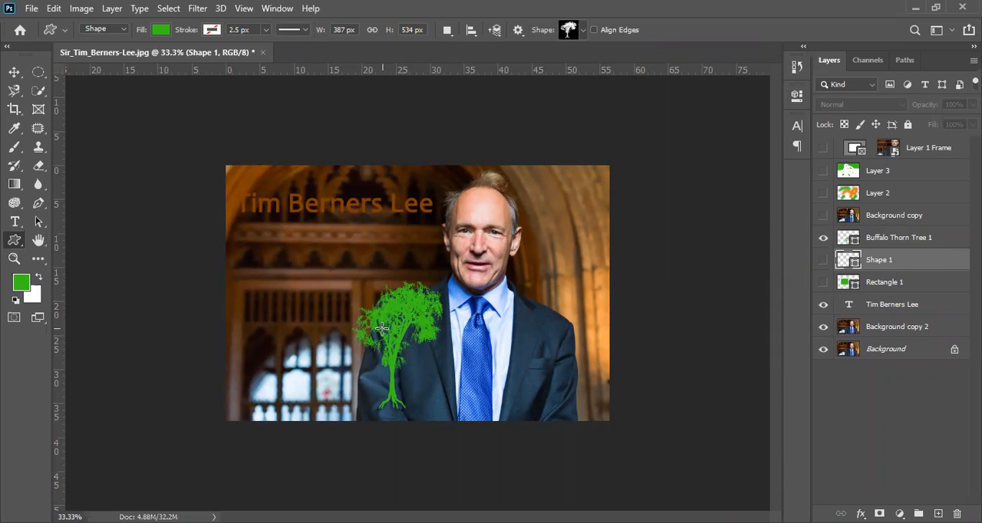
Magnify the photo to 500% and pan with the Hand tool to inspect the end of the text and the man's hair
click(35, 244)
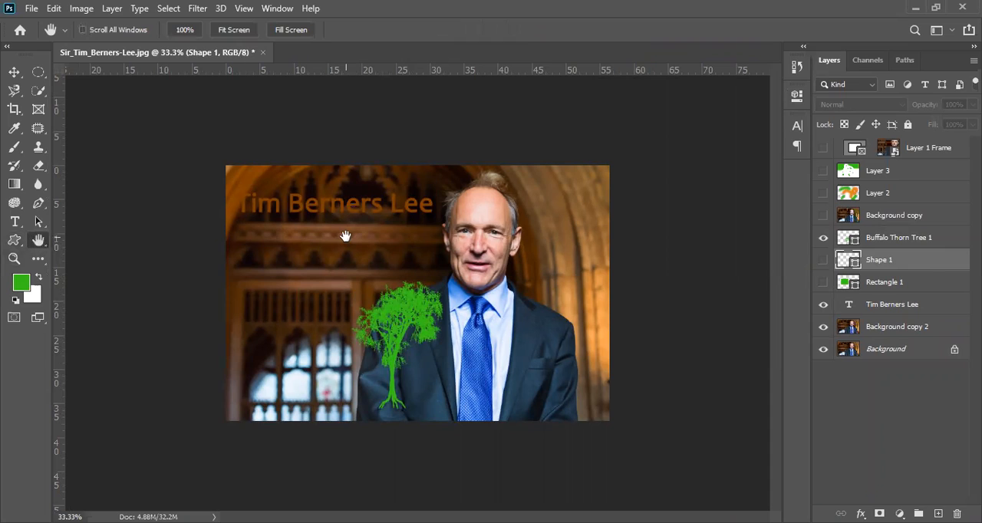
click(14, 72)
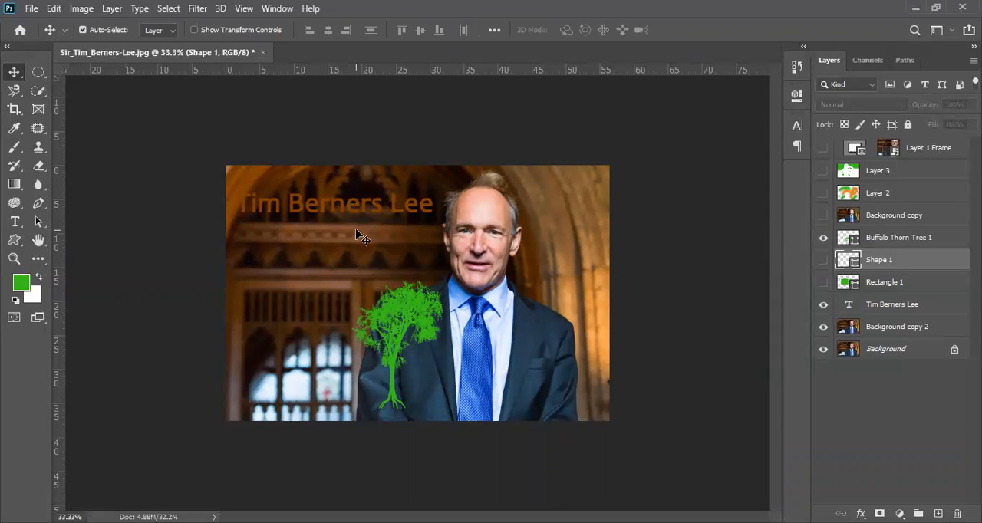
ctrl+click(360, 250)
ctrl+click(360, 249)
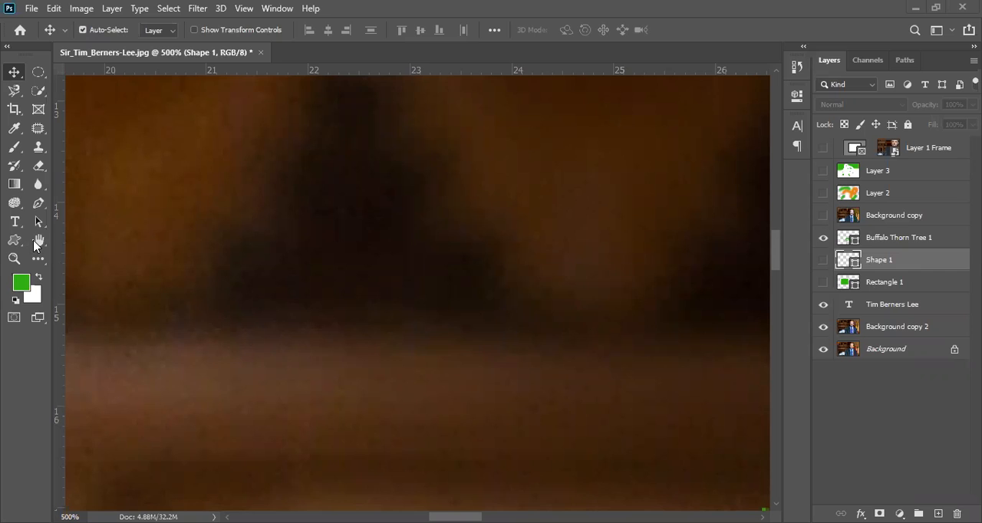
click(520, 168)
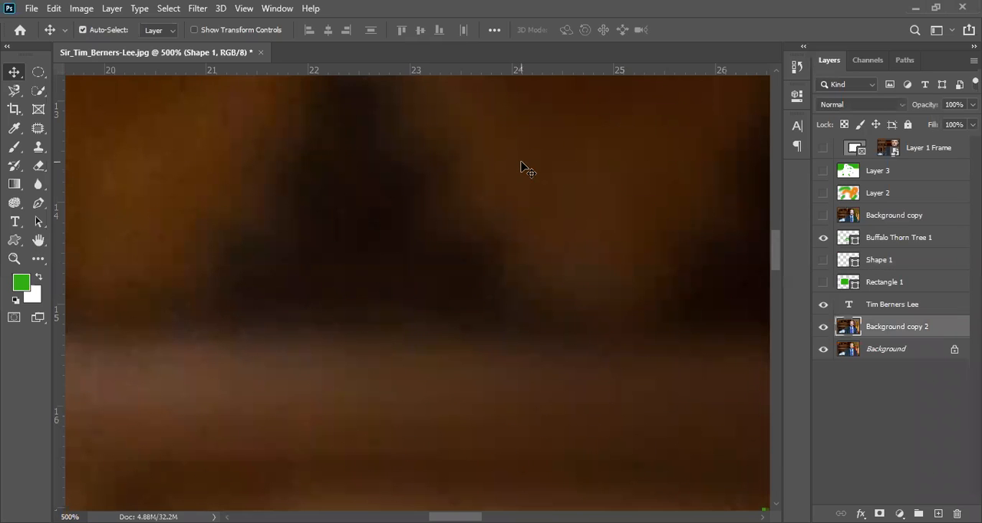
click(39, 241)
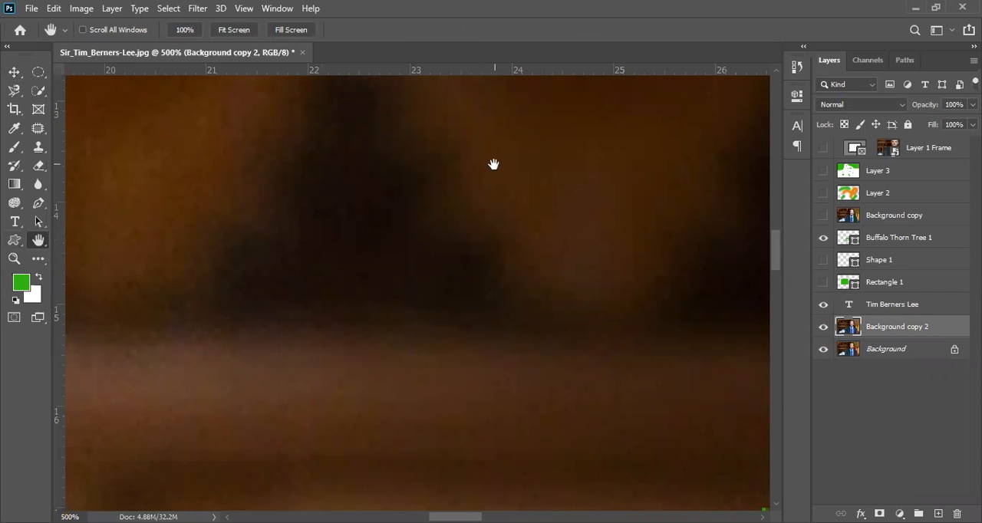
drag(495, 164, 406, 424)
drag(606, 254, 447, 412)
mouse_move(491, 239)
mouse_down()
mouse_move(383, 403)
mouse_move(129, 491)
mouse_up()
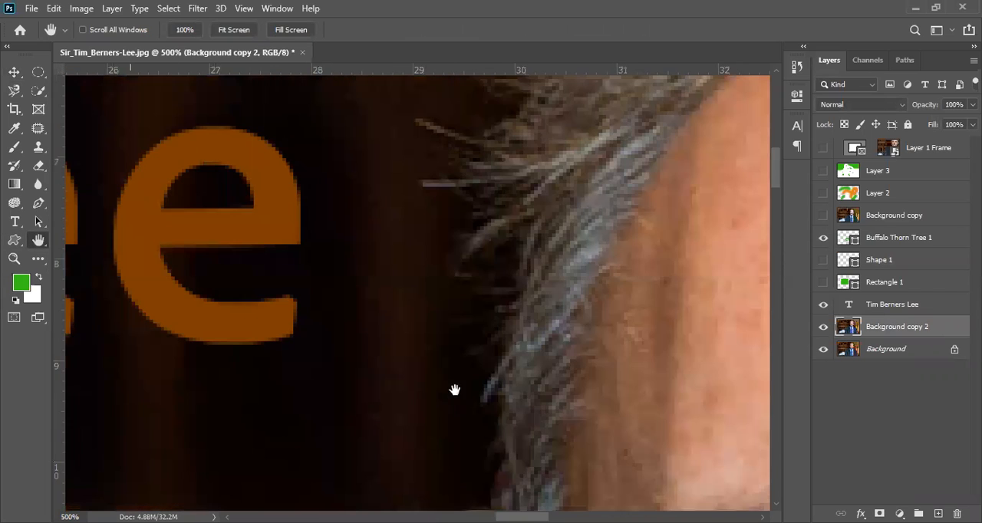
drag(322, 102, 397, 287)
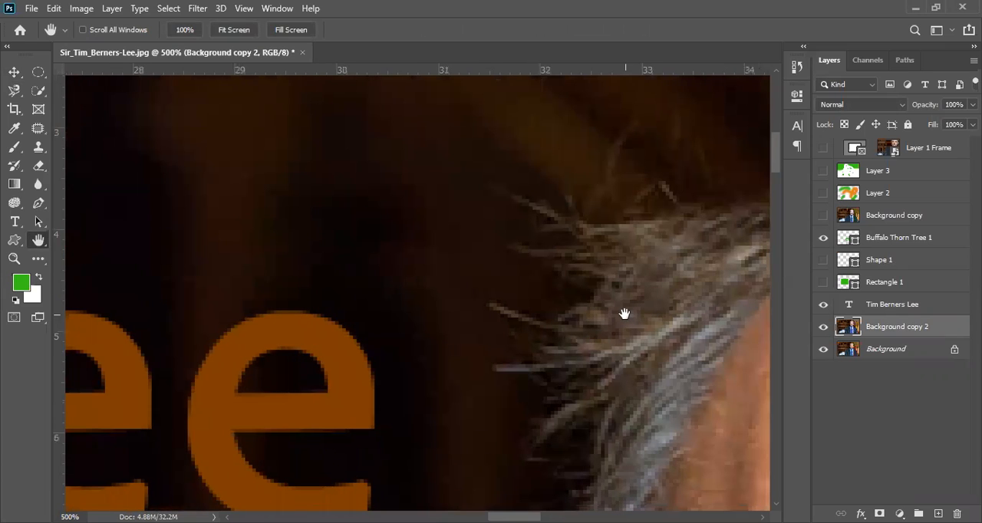
Show Layer 2 and examine its green and orange paint strokes close up, returning to a 50% view of the whole image
click(823, 192)
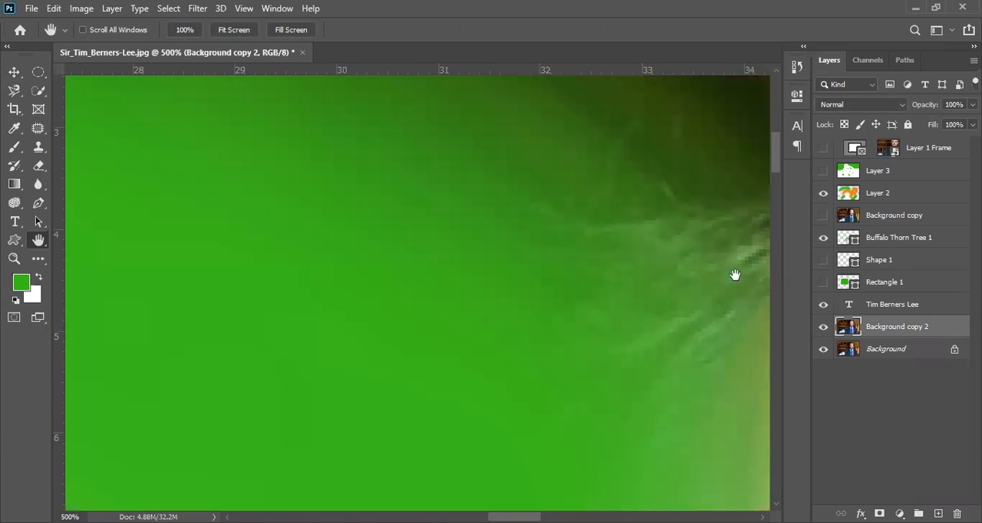
drag(468, 194, 191, 249)
drag(652, 313, 181, 203)
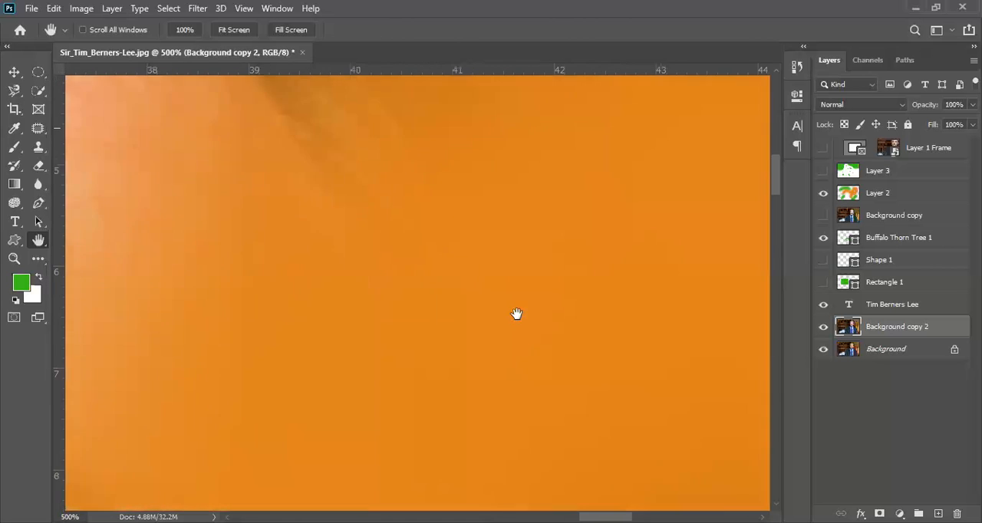
drag(495, 414, 515, 223)
drag(457, 402, 482, 273)
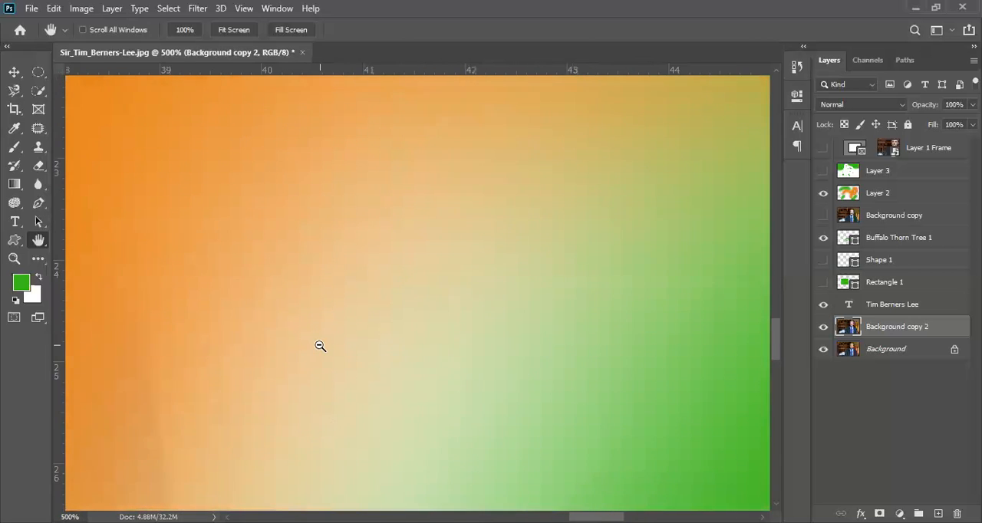
alt+click(320, 346)
alt+click(320, 346)
alt+click(320, 346)
alt+click(320, 346)
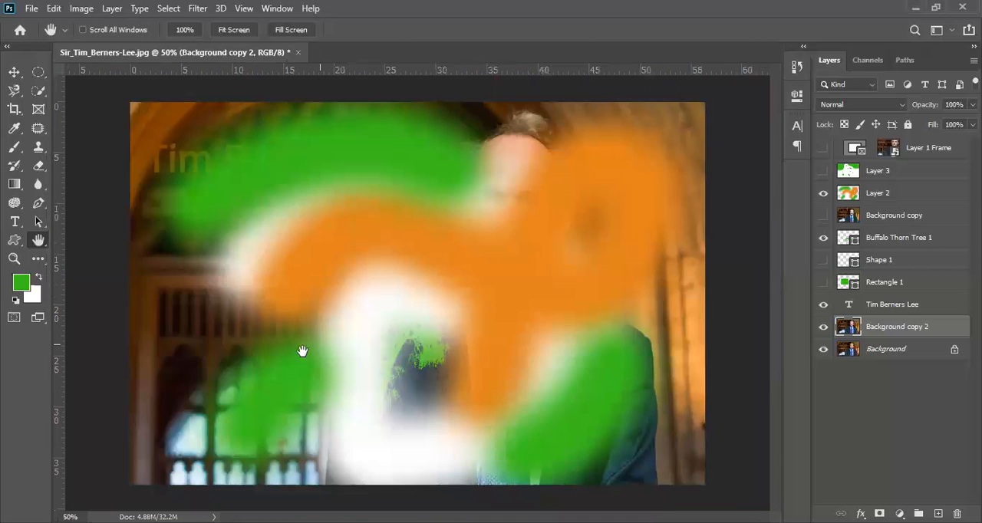
Try to outline an area around the white stroke and tree with the Polygonal Lasso while zooming and panning between points
click(14, 71)
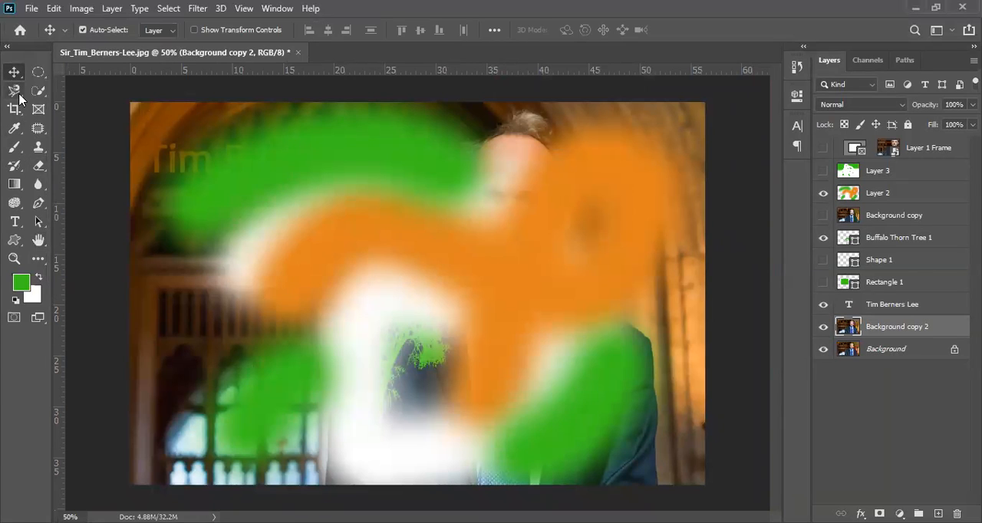
click(15, 90)
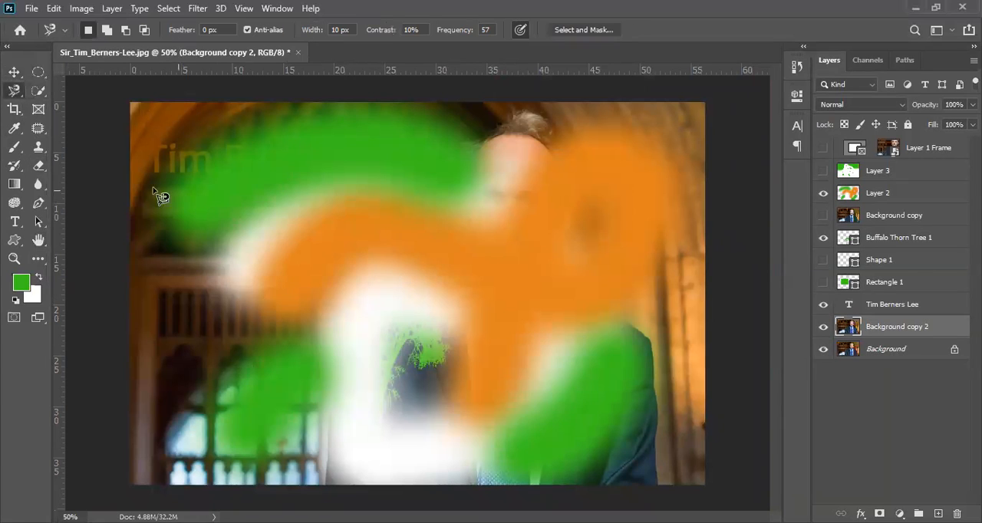
right_click(15, 93)
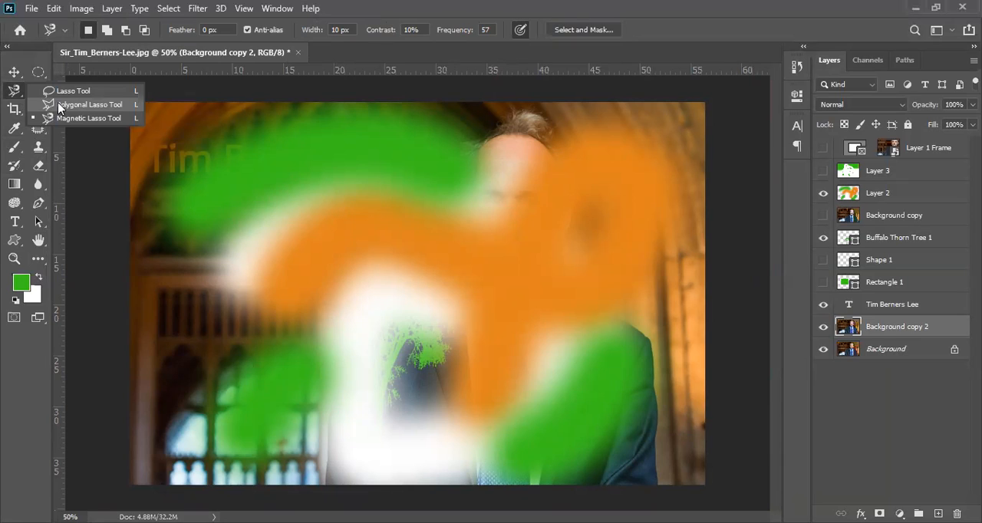
click(57, 102)
ctrl+click(405, 299)
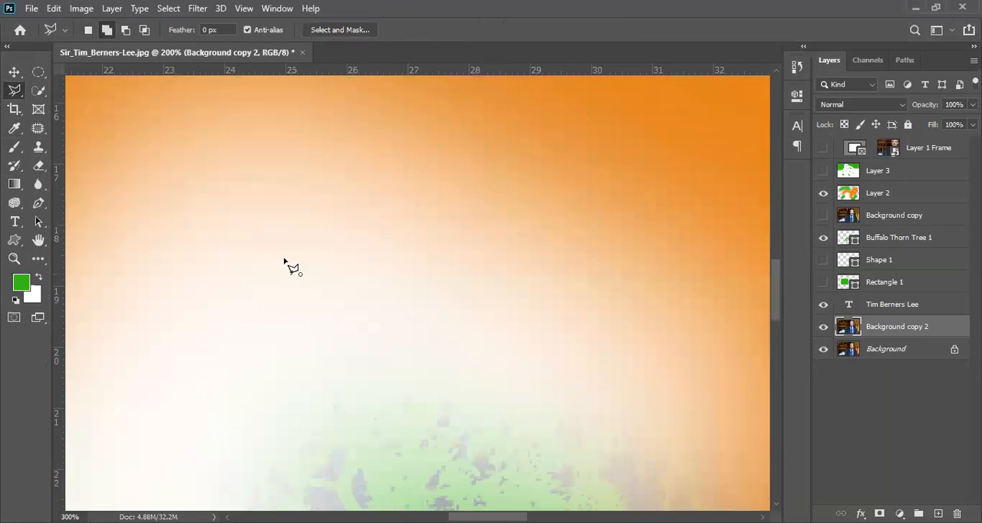
key(ctrl+plus)
click(282, 259)
click(417, 190)
scroll(529, 444, down, 3)
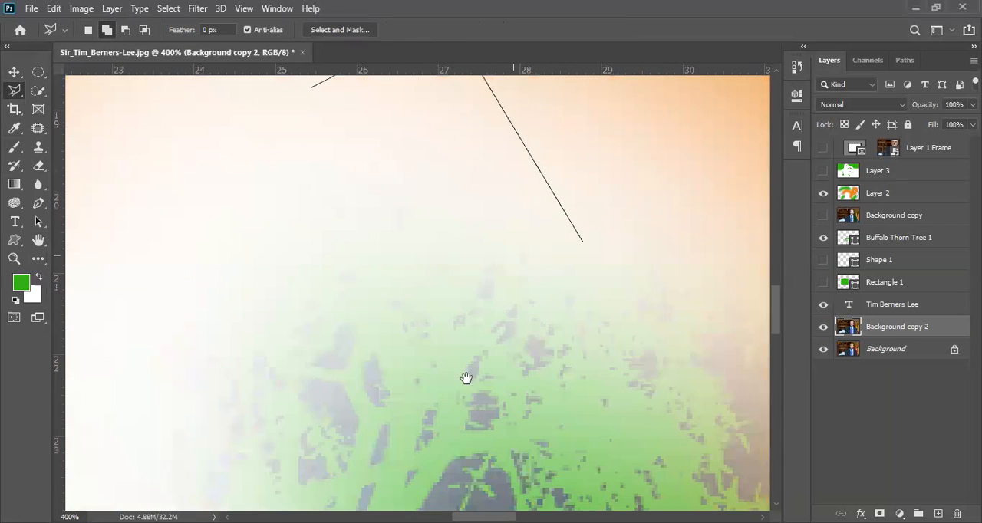
scroll(416, 322, down, 3)
drag(308, 467, 441, 219)
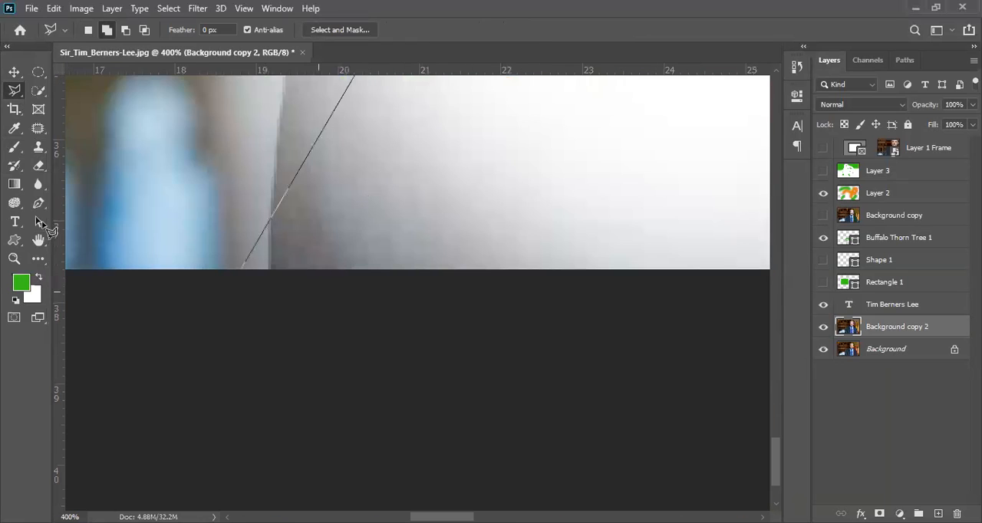
scroll(131, 180, left, 3)
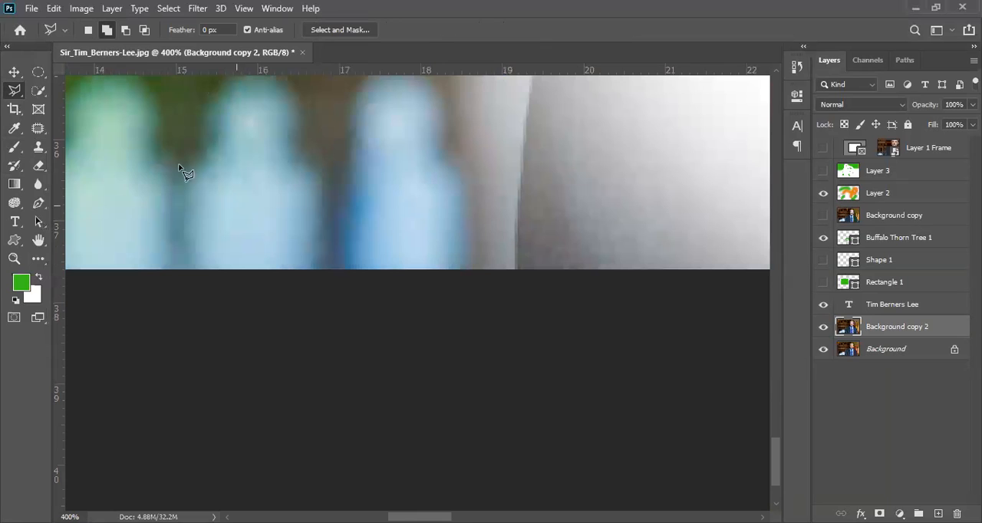
Hide the tree shape layer and Layer 2 to reveal the man's portrait again
click(14, 109)
drag(457, 181, 461, 335)
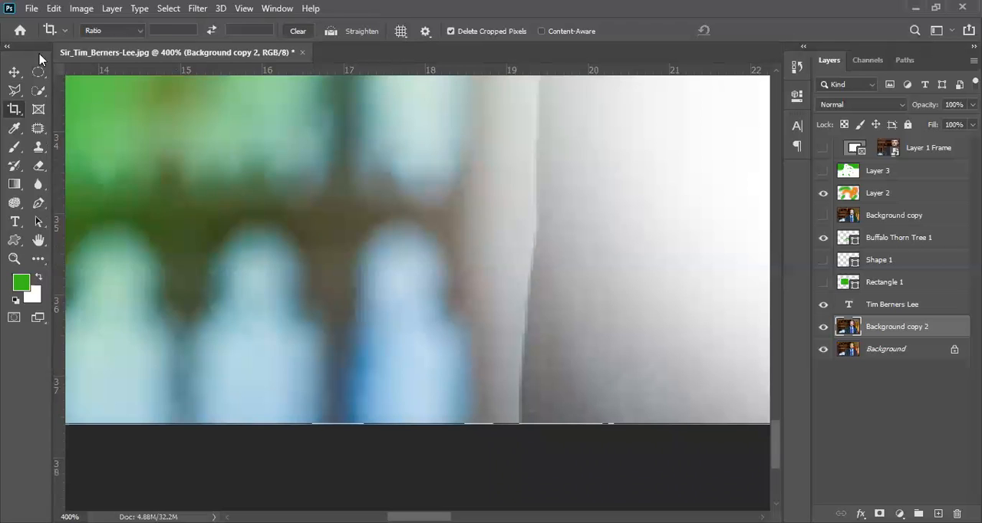
click(14, 72)
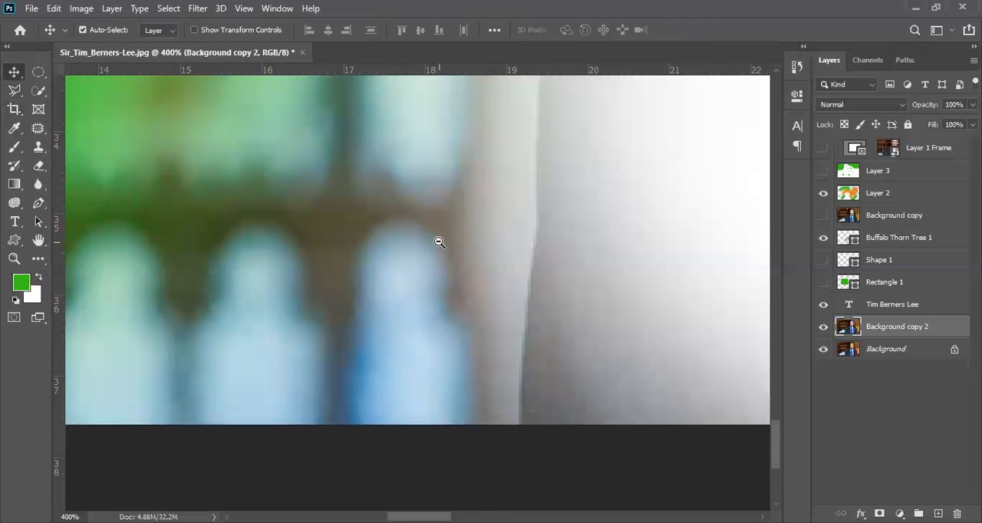
scroll(437, 241, down, 6)
drag(469, 179, 405, 322)
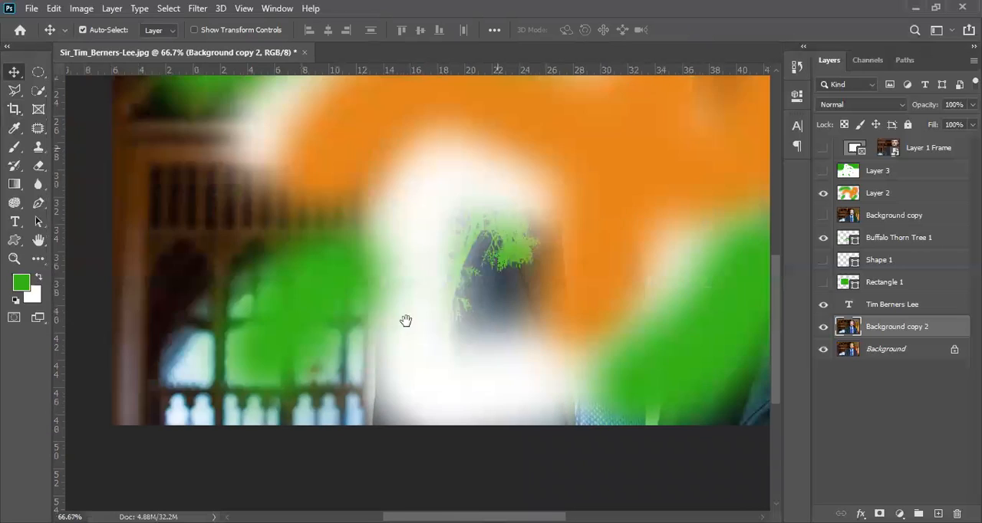
drag(823, 237, 823, 193)
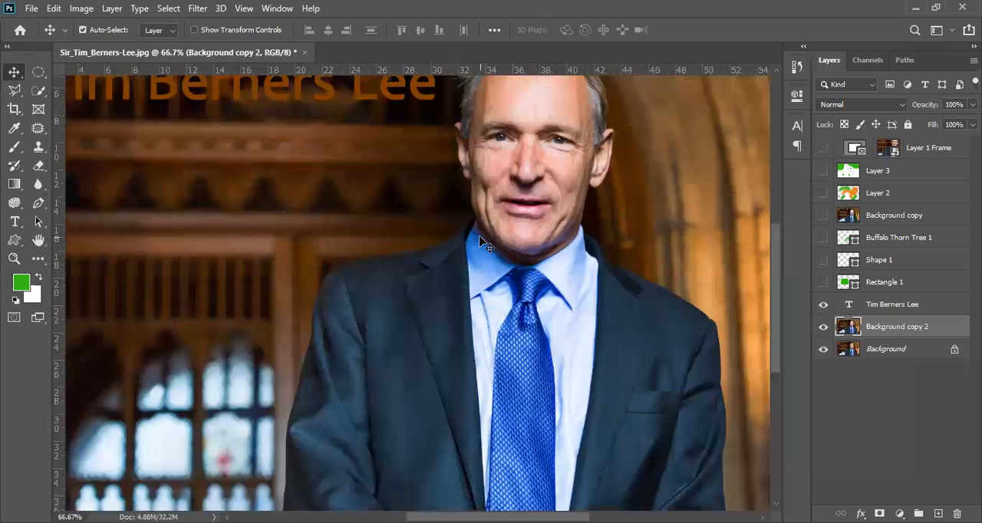
Use the Zoom tool in zoom-in mode to magnify the man's chin and collar to 200%
key(ctrl+minus)
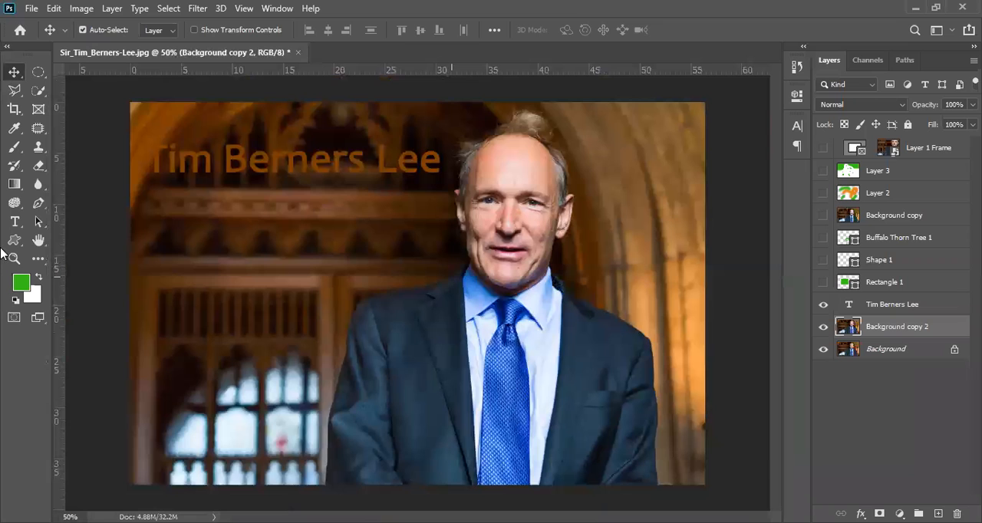
click(13, 260)
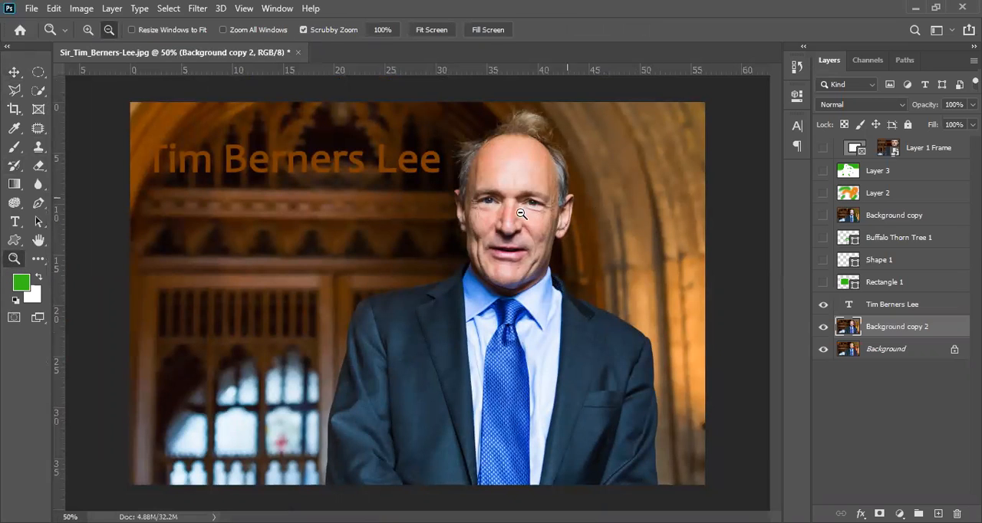
click(88, 29)
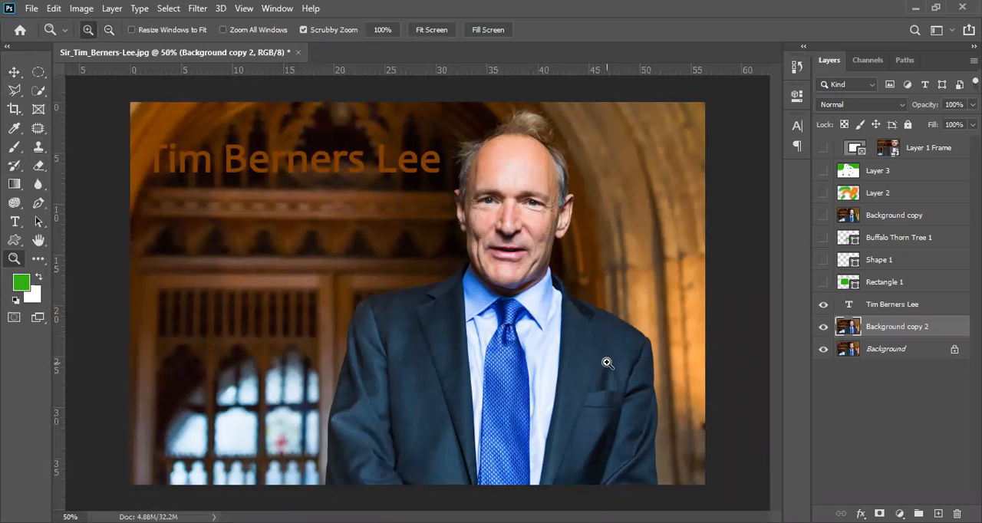
click(515, 267)
click(514, 265)
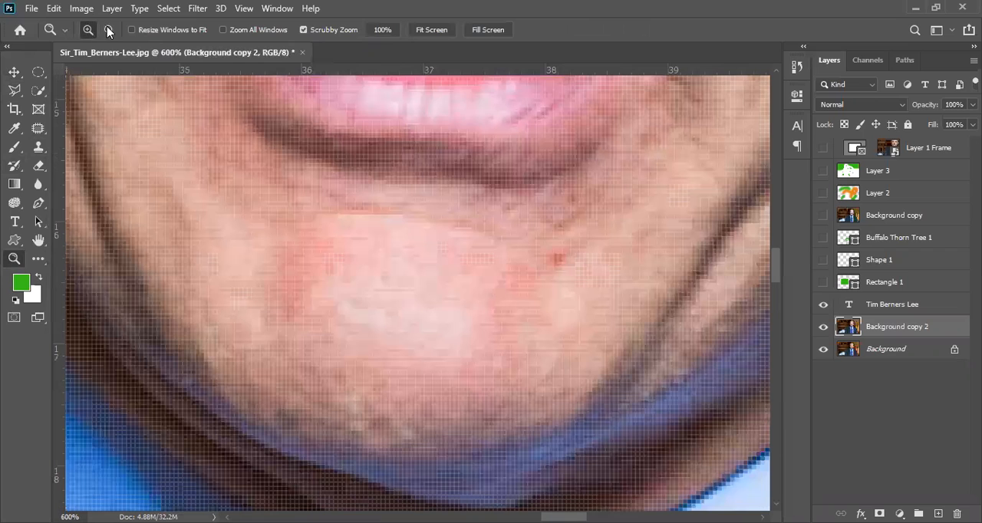
Switch the Zoom tool to zooming out and reduce the photo's view to 8.33%
click(109, 29)
click(525, 345)
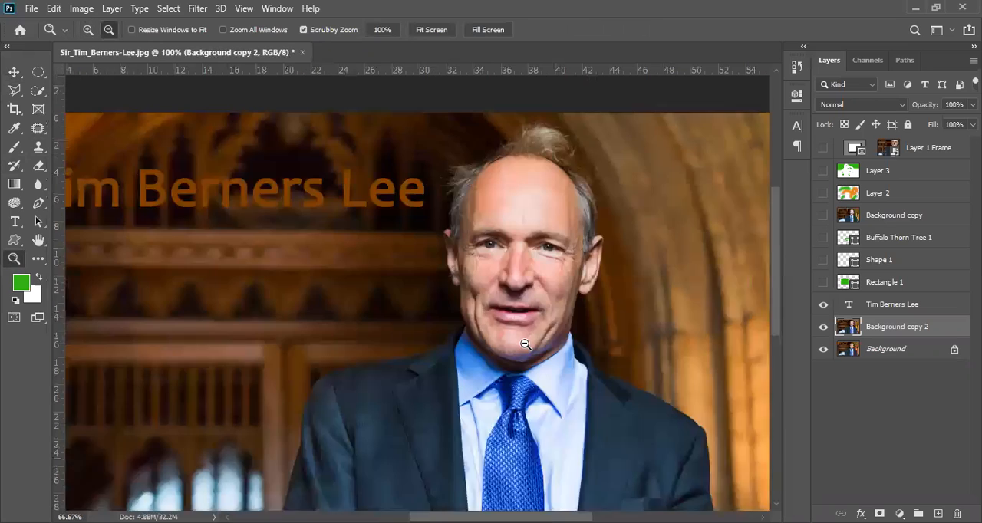
click(525, 345)
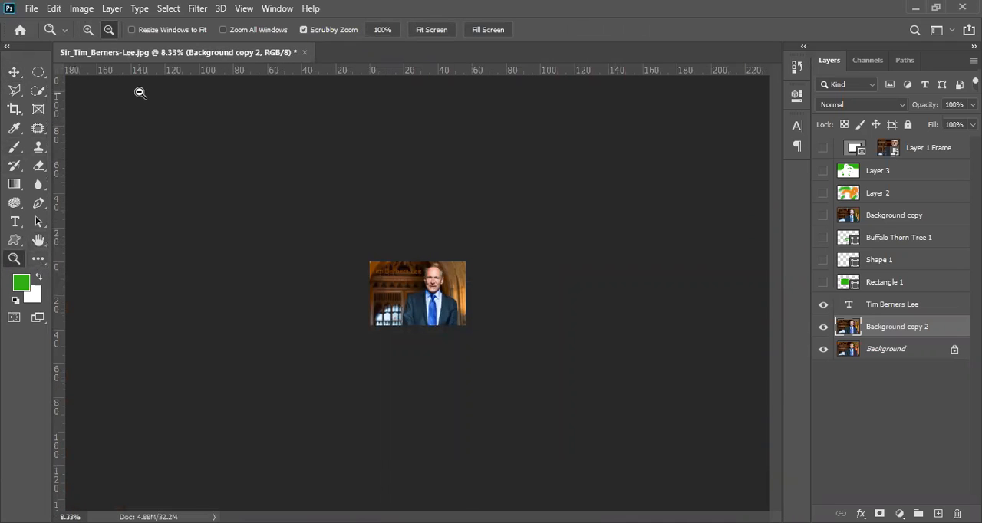
Magnify the photo back to 66.67% with the Zoom tool and pan to its upper-left corner and the orange text
click(92, 31)
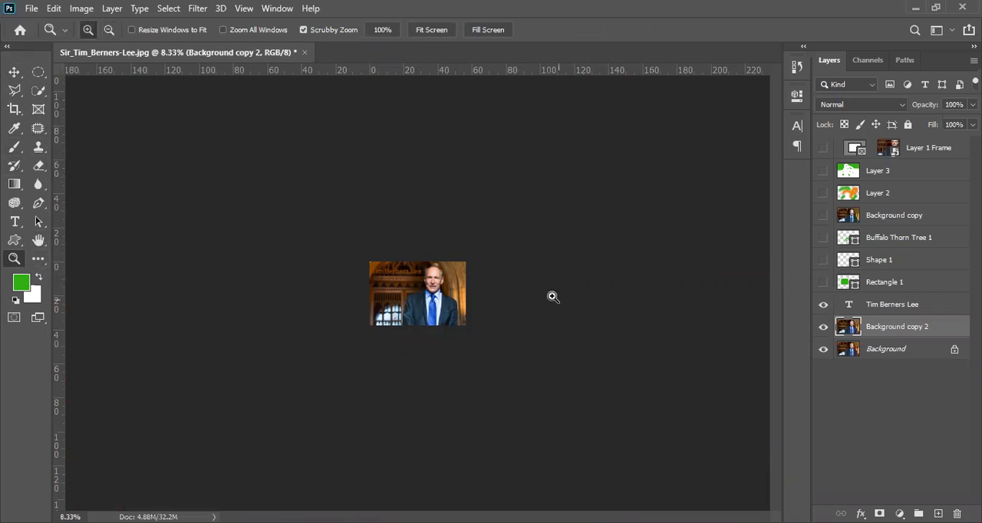
drag(407, 295, 405, 293)
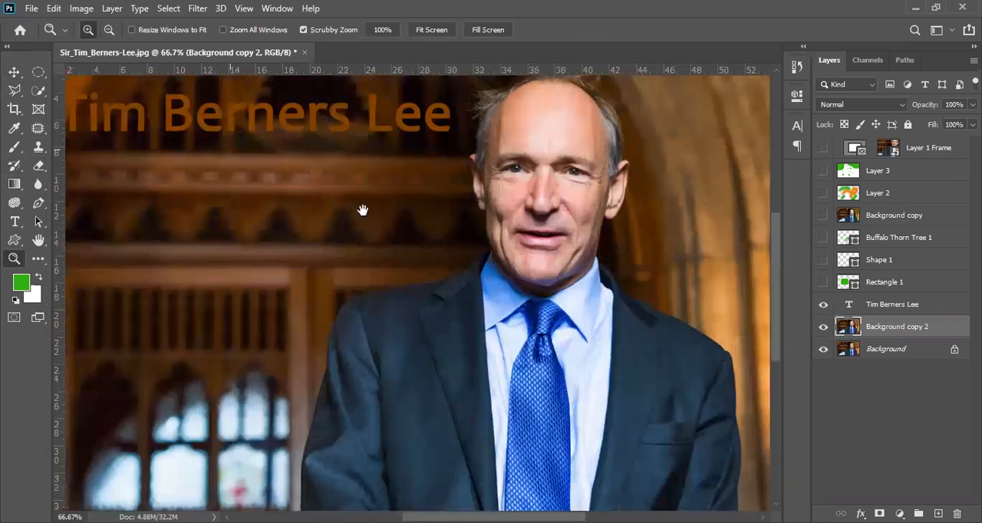
drag(220, 199, 352, 261)
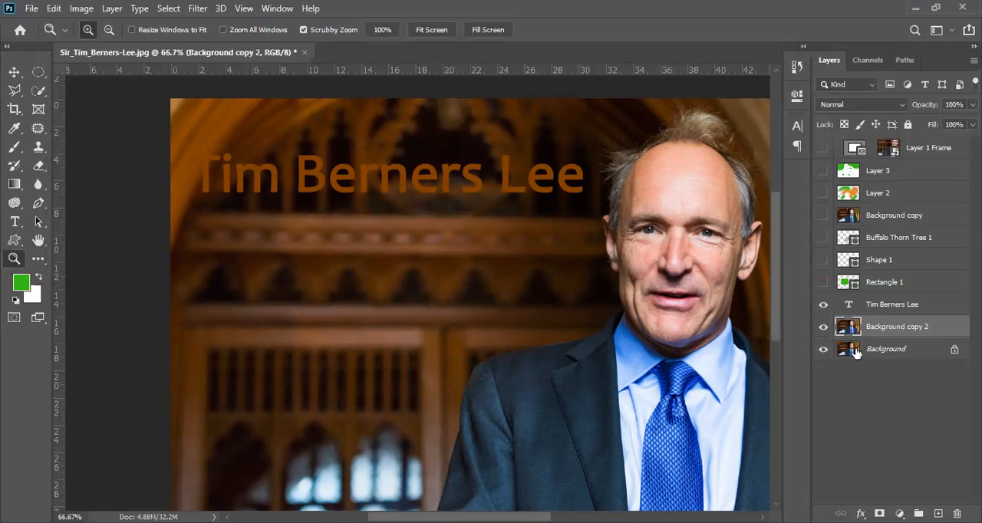
Select the whole canvas on the Background layer and reduce the photo's view to 33.33%
click(918, 371)
click(907, 353)
key(ctrl+a)
alt+click(266, 191)
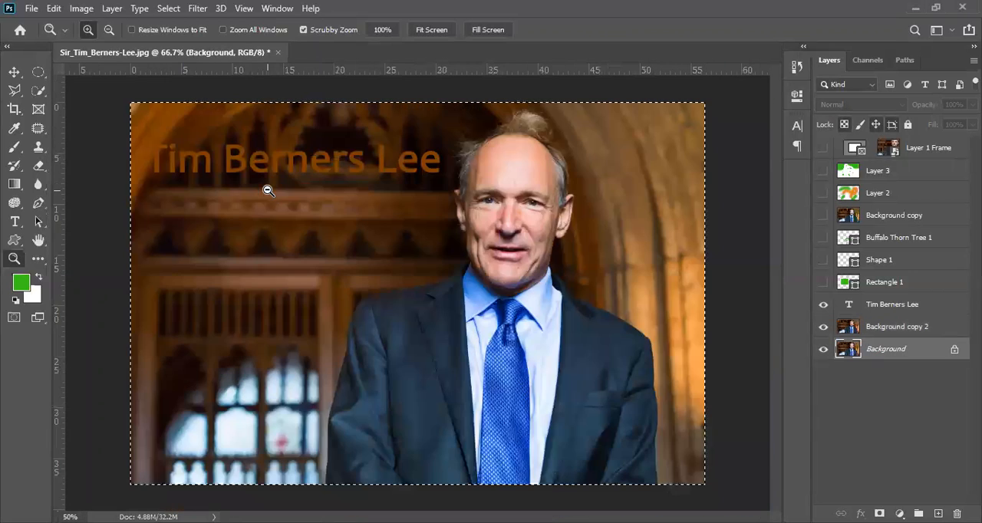
alt+click(257, 163)
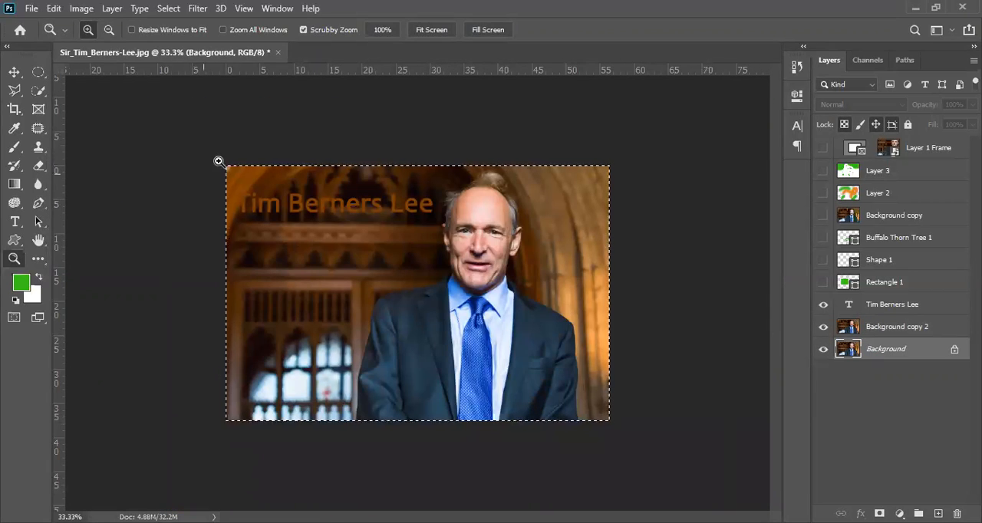
Make the Tim Berners Lee text layer active, clear the selection, select the whole canvas again and deselect it
click(899, 220)
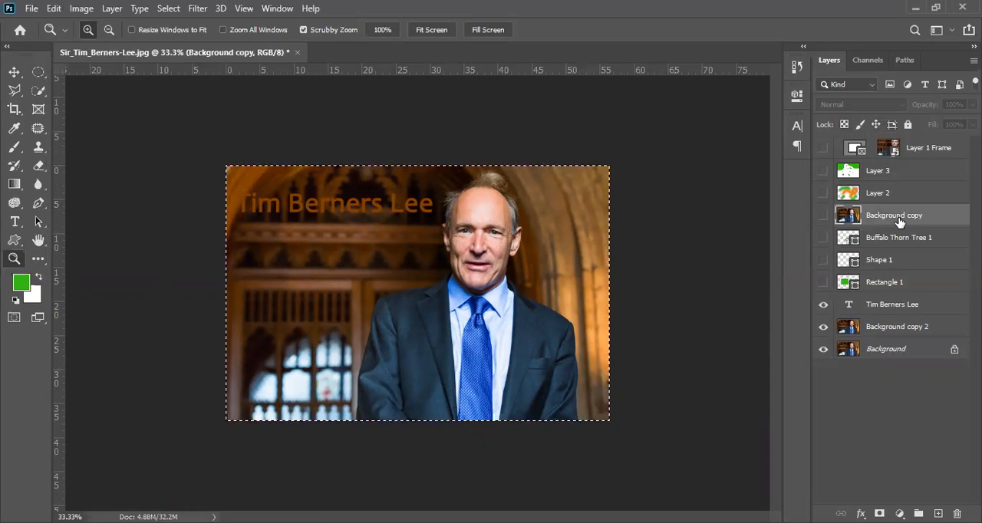
click(908, 304)
key(ctrl+d)
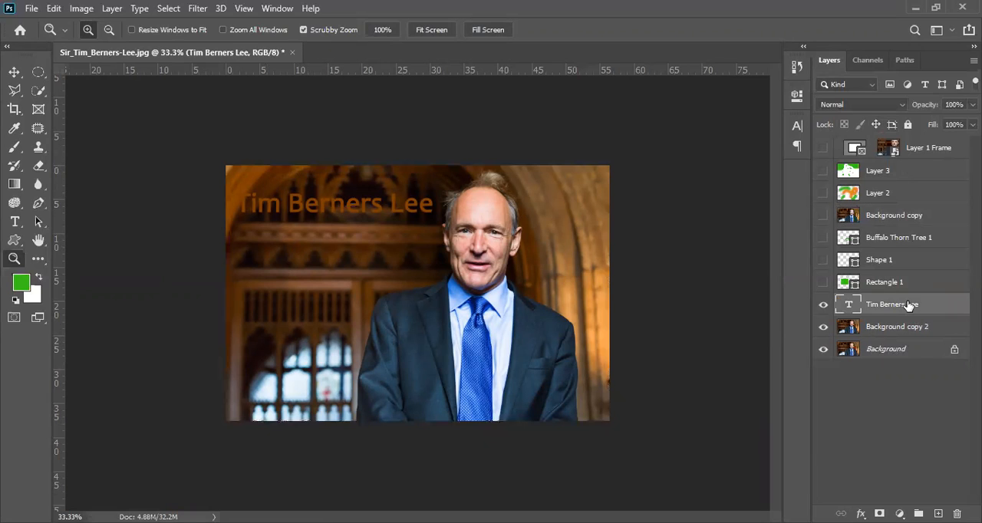
key(ctrl+a)
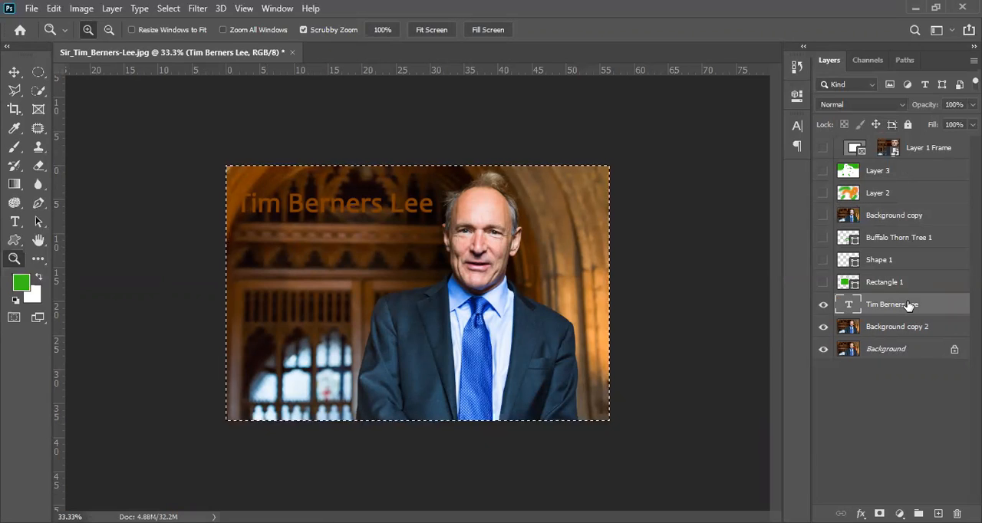
key(ctrl+d)
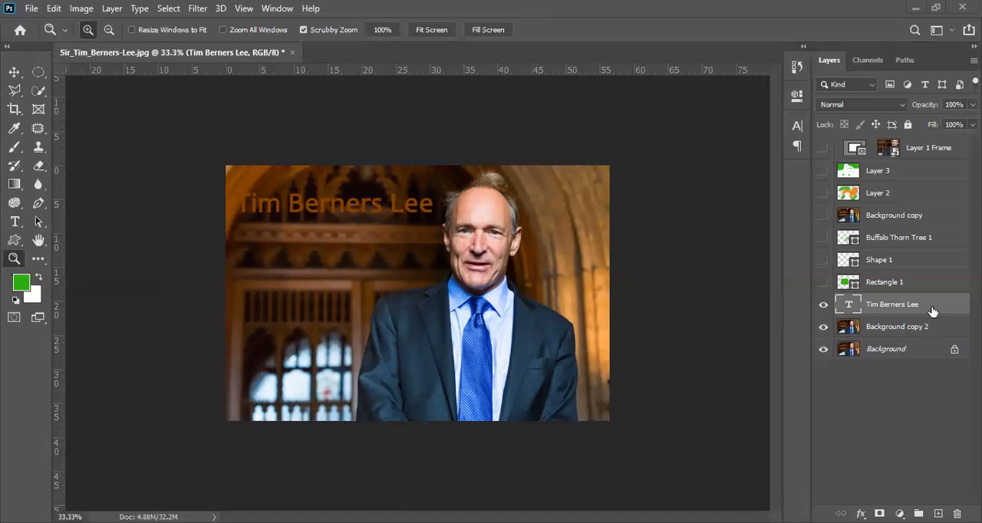
Try to move the orange text onto the man's face with Free Transform, and cancel the transform
key(ctrl+t)
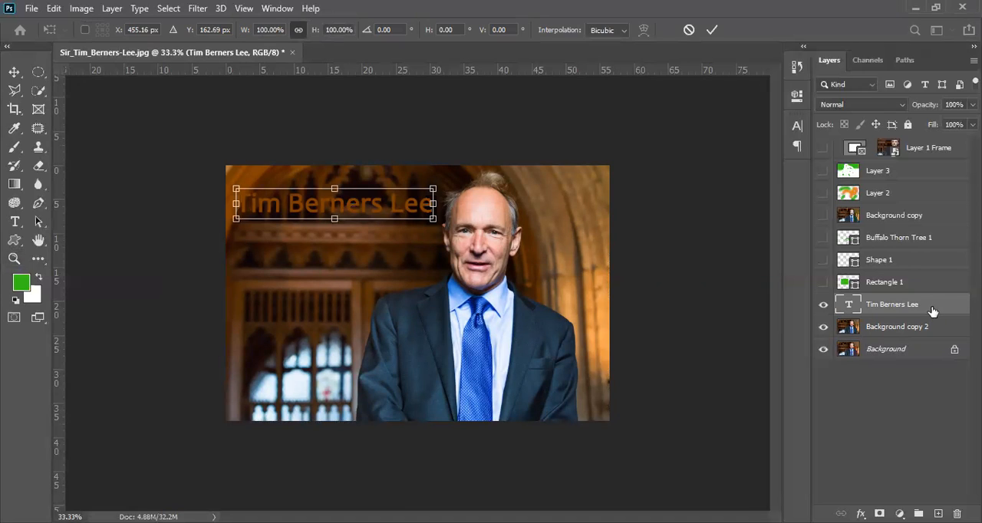
drag(367, 212, 443, 258)
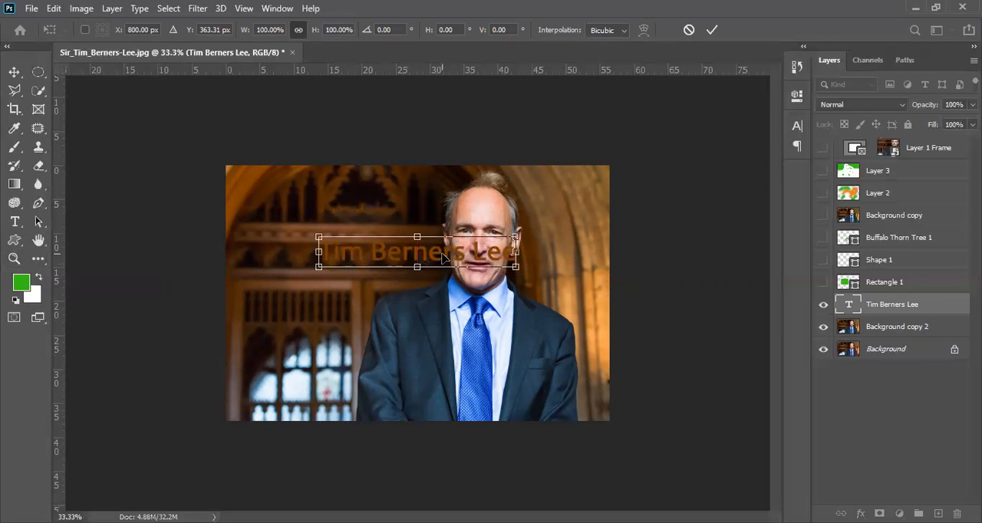
key(Escape)
key(z)
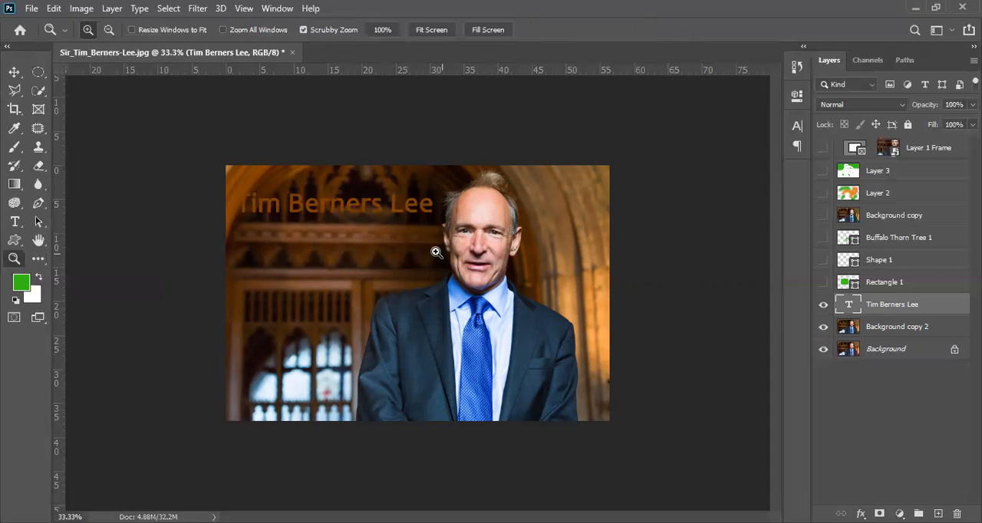
With the Move tool active, magnify the photo temporarily and zoom back out to 33.33%
click(15, 73)
key(ctrl+plus)
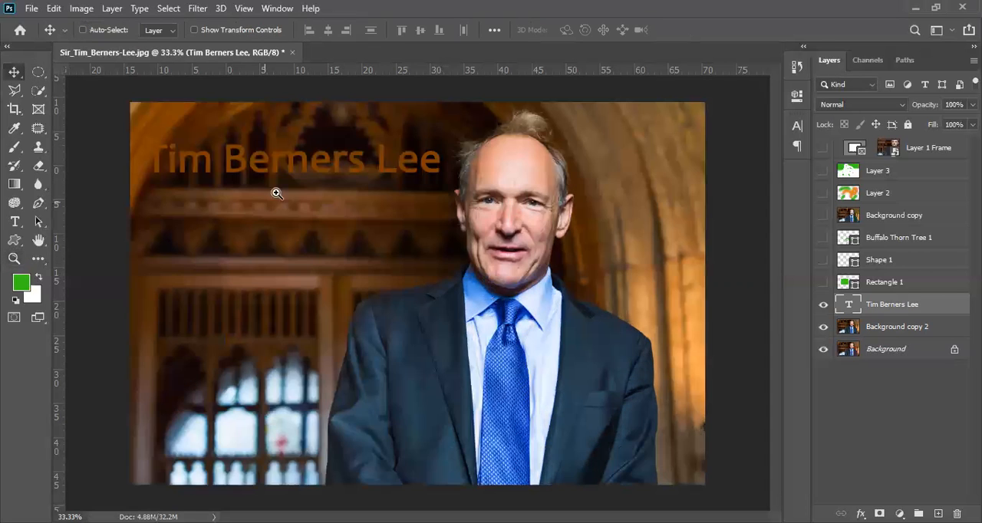
key(ctrl+plus)
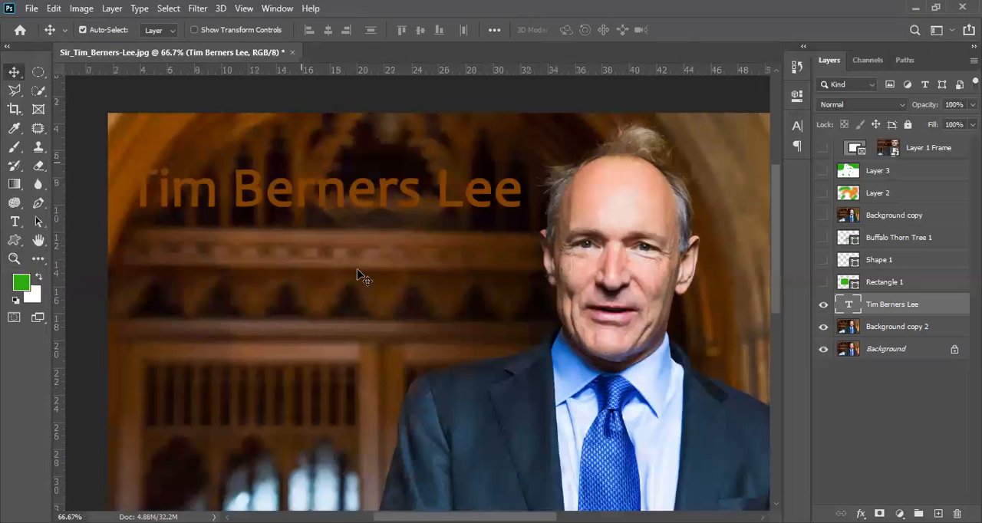
key(ctrl+space)
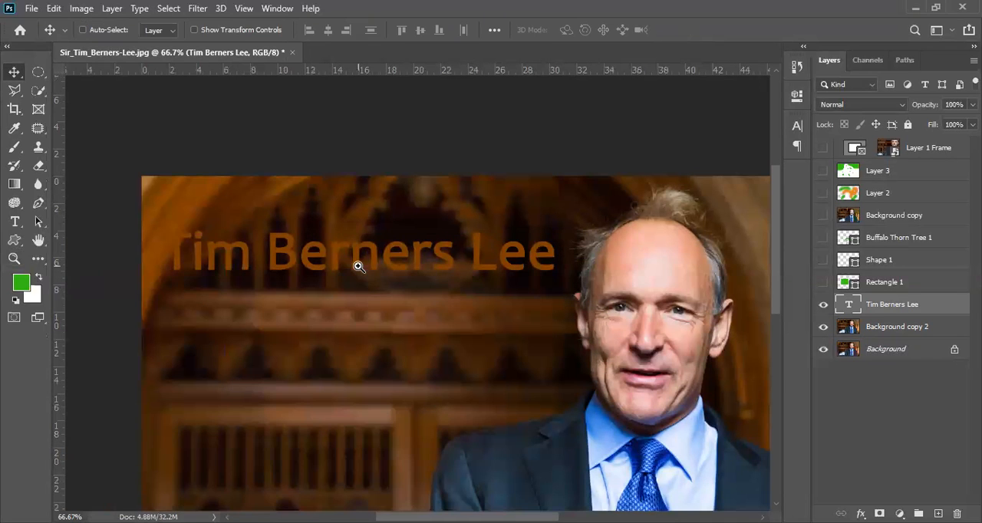
click(358, 266)
click(358, 263)
key(ctrl+minus)
key(ctrl+minus)
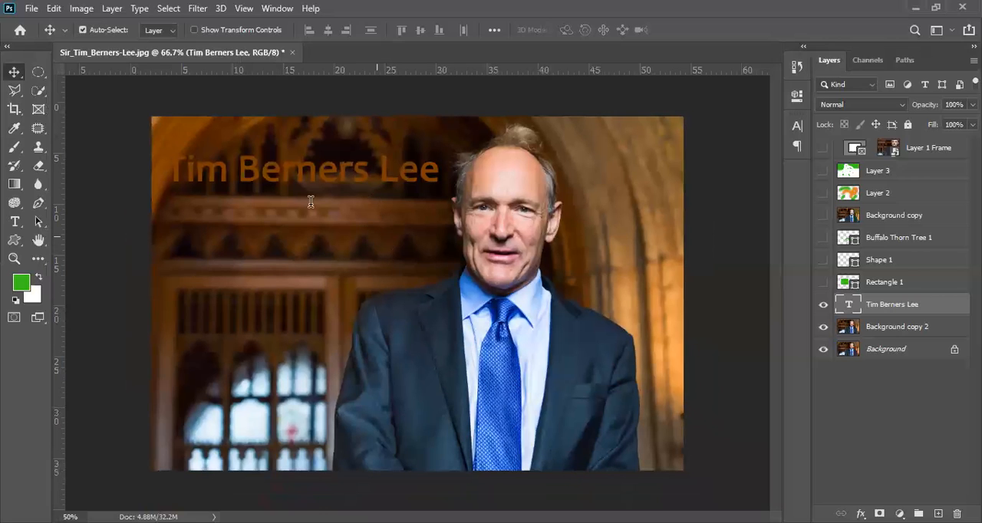
key(ctrl+minus)
Set the orange text's font size to 35.1 pt with the Type tool
key(t)
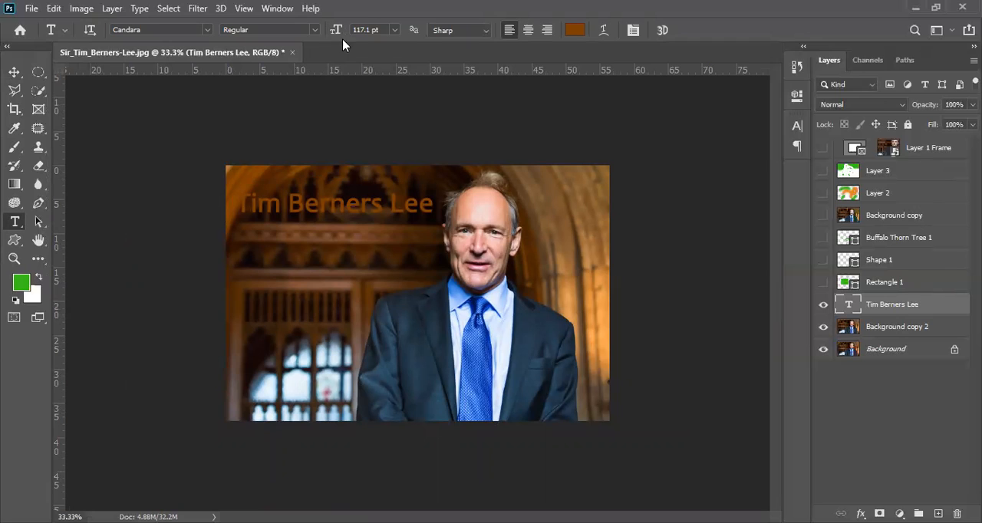
drag(336, 33, 276, 35)
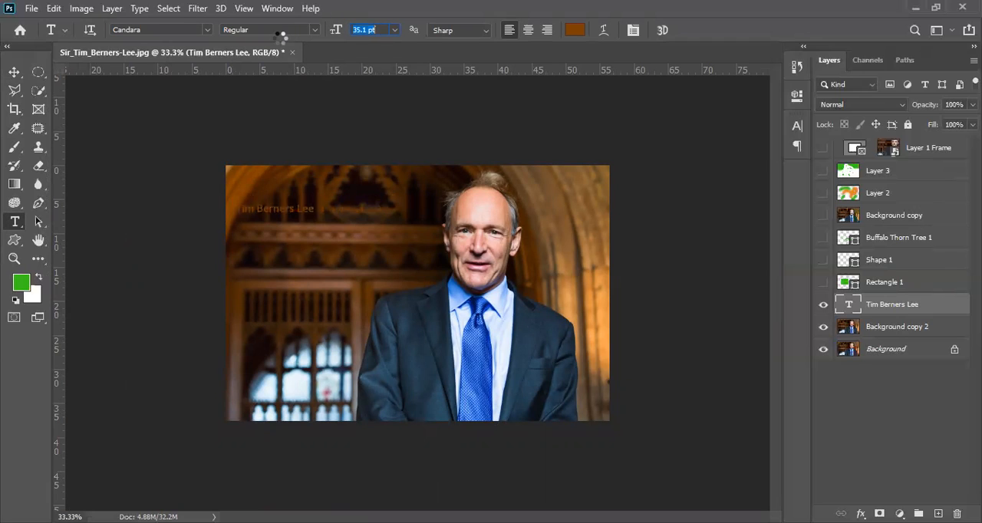
Shift the small text slightly and the Background copy 2 layer about 36 px to the right with the Move tool
click(14, 71)
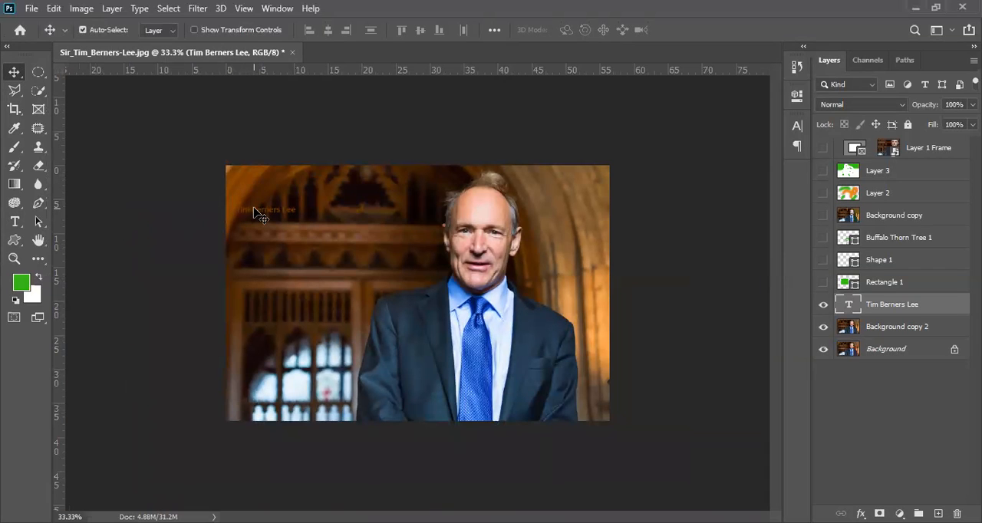
mouse_move(271, 217)
mouse_down()
mouse_move(282, 222)
mouse_move(272, 205)
mouse_move(270, 232)
mouse_up()
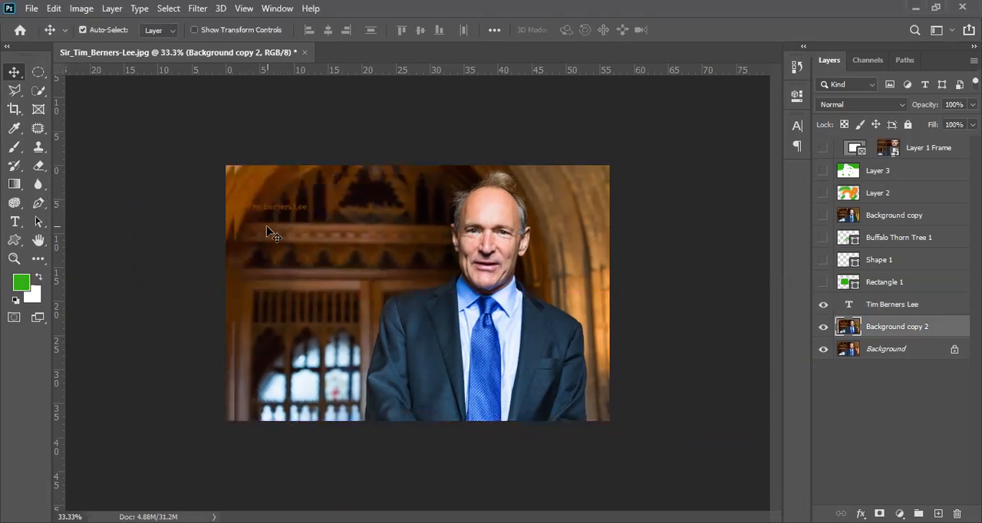
key(ctrl+t)
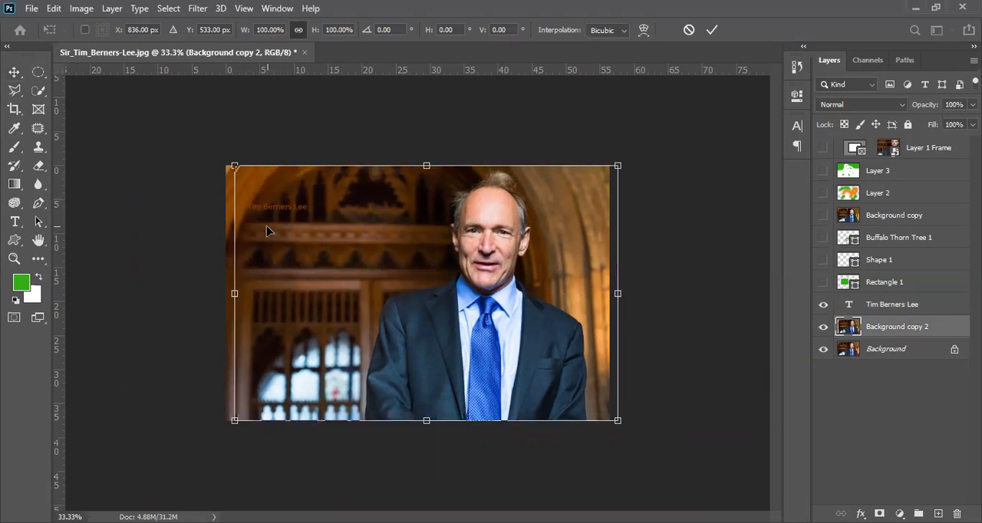
key(Return)
Try to enlarge the small text to 464.19% with Free Transform, working at a magnified view
click(914, 307)
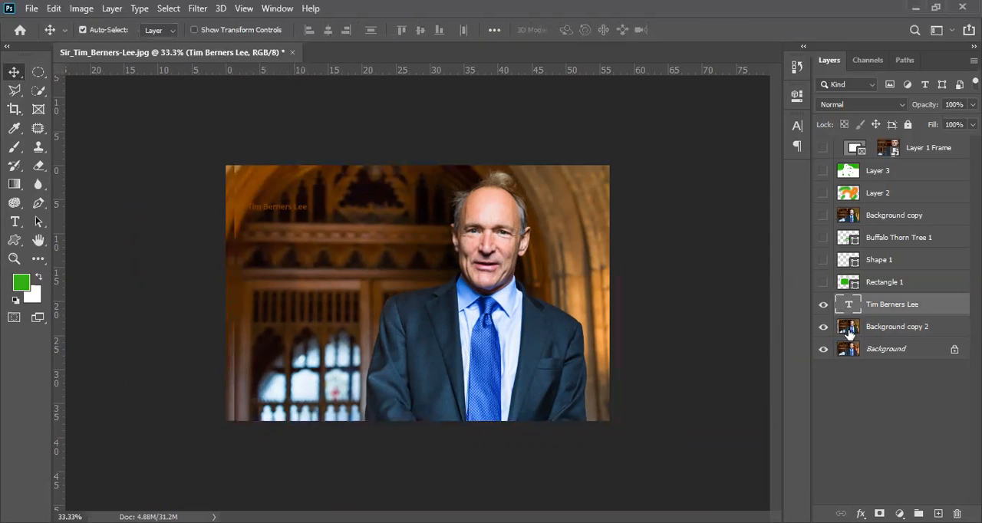
key(ctrl+t)
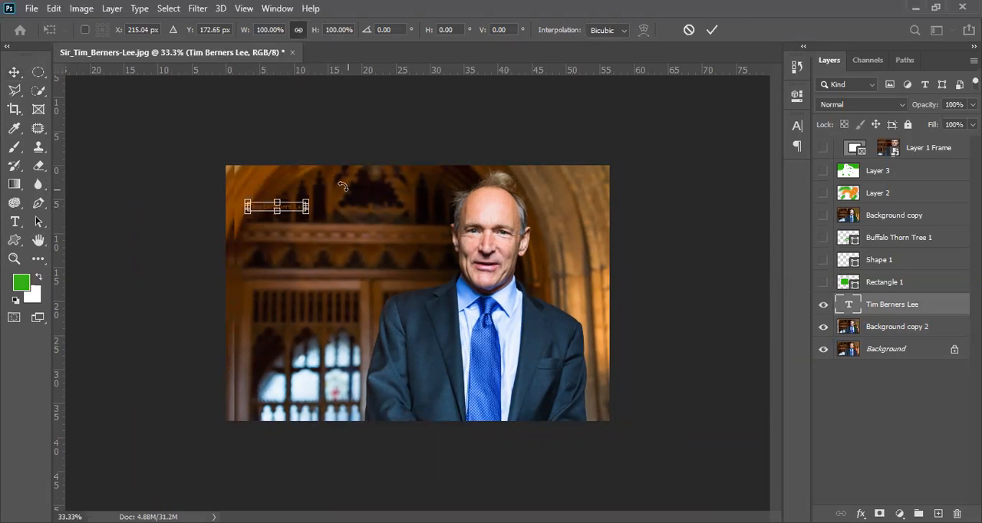
key(ctrl+plus)
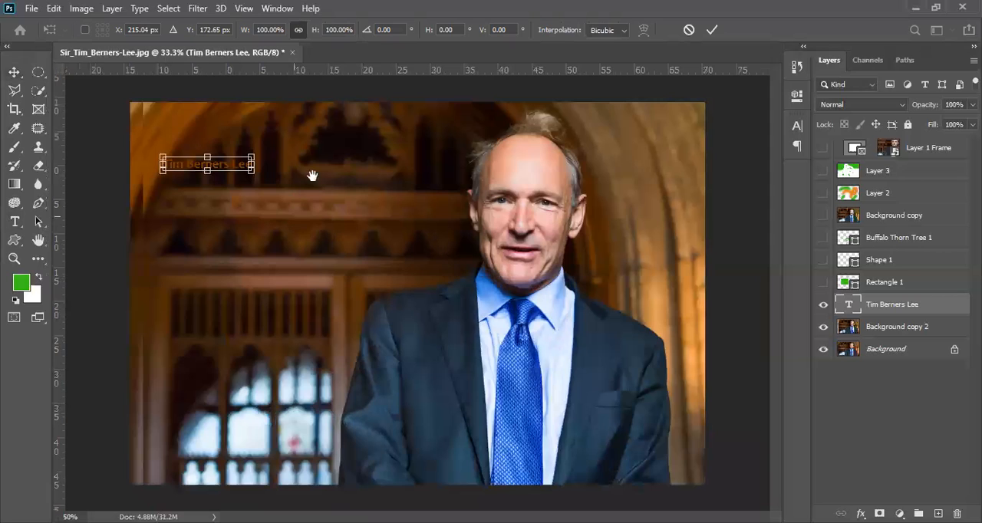
key(ctrl+plus)
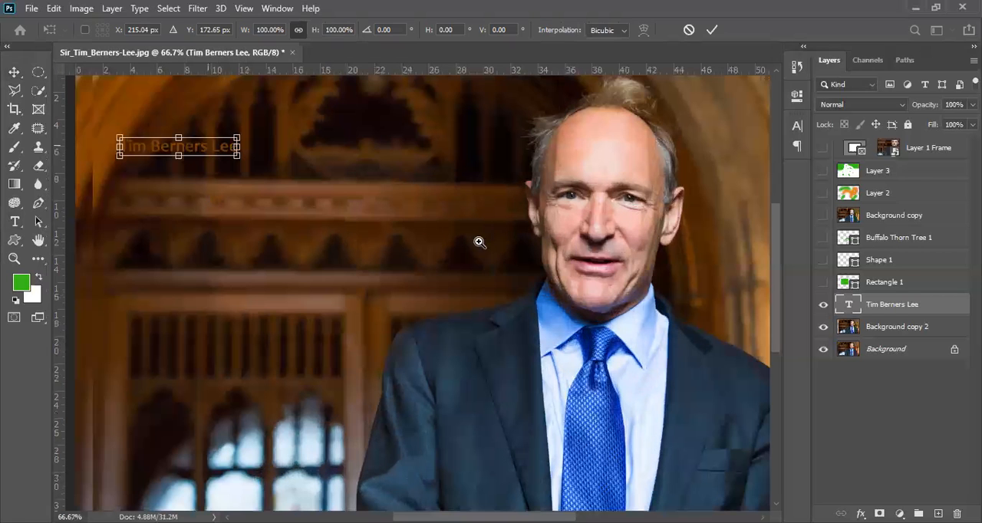
key(ctrl+plus)
drag(389, 181, 390, 79)
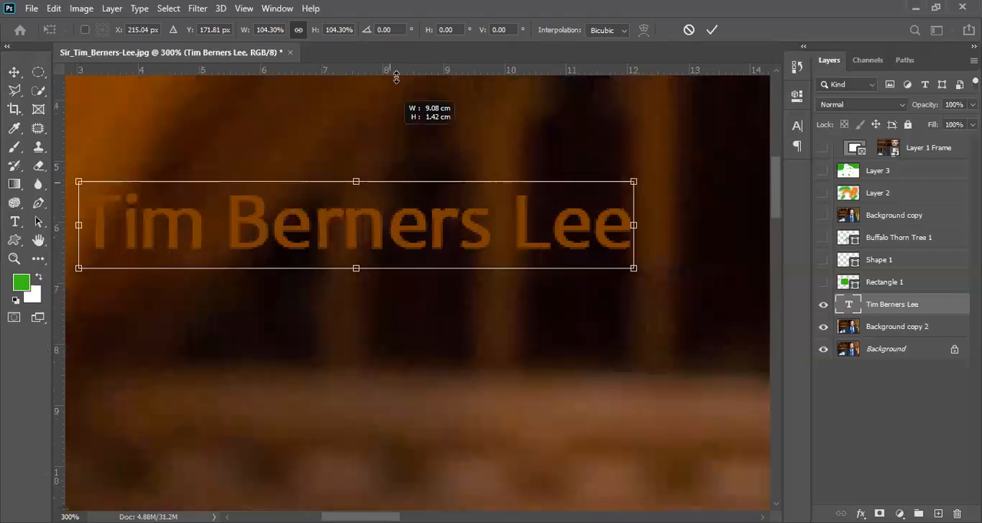
drag(389, 270, 390, 467)
scroll(328, 316, down, 3)
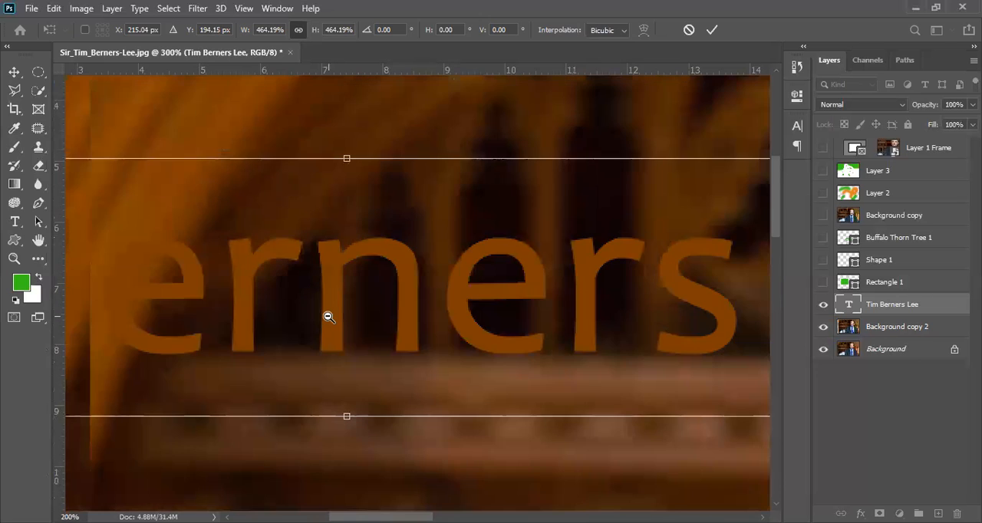
scroll(328, 317, down, 1)
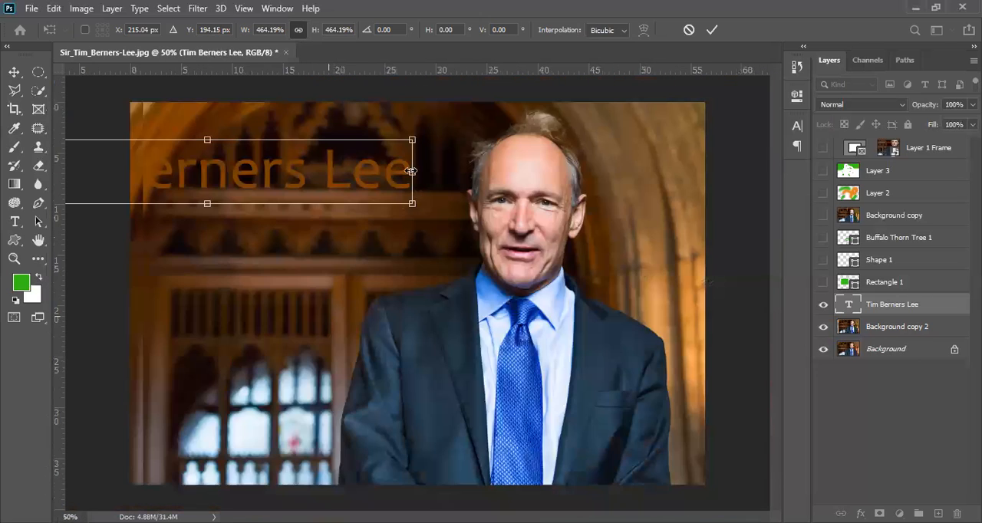
Try to scale the text further to 649.72% and move it across the man's face, and cancel the transform
drag(637, 219, 577, 171)
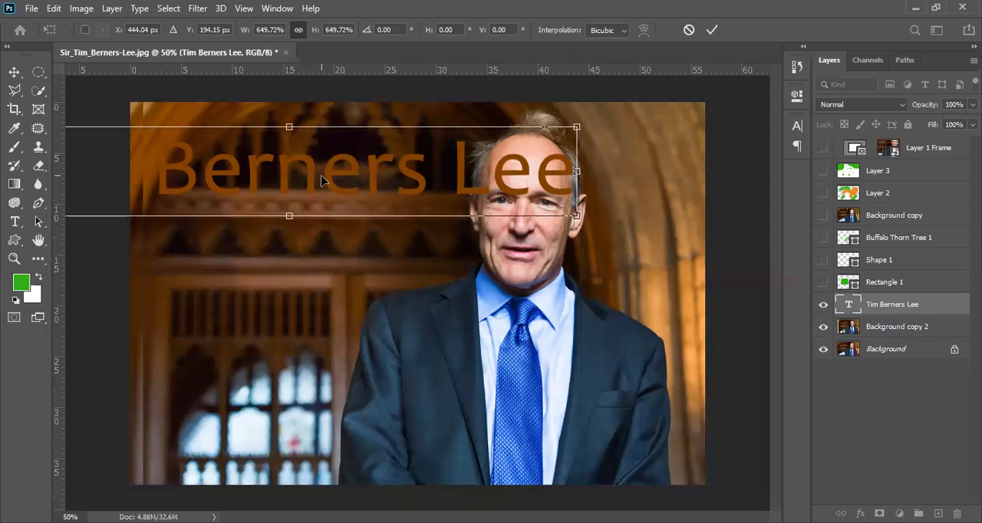
drag(318, 158, 433, 232)
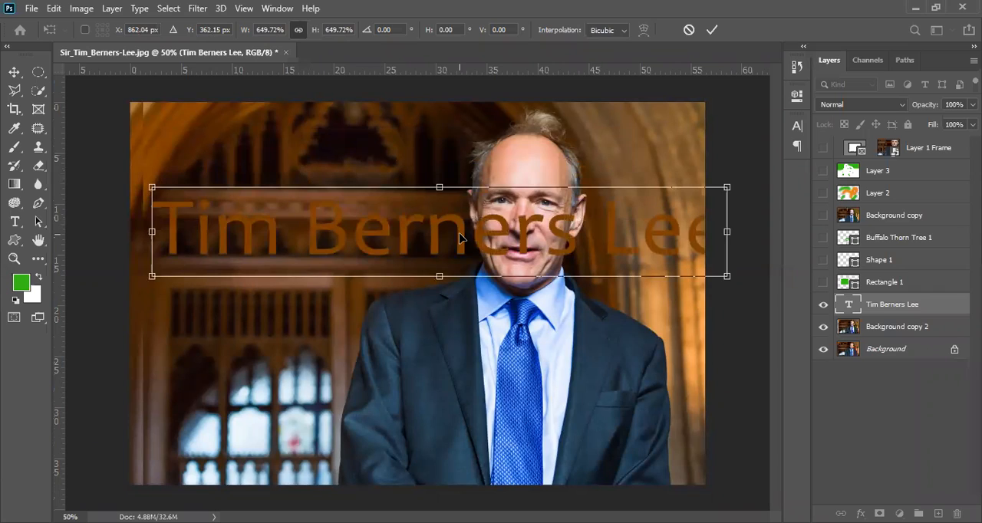
key(Escape)
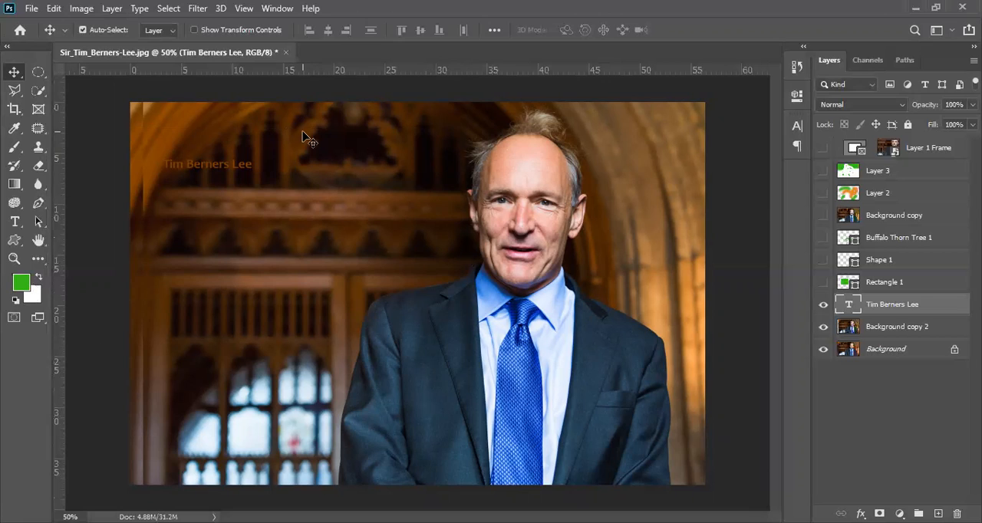
Set the text's font size to 175.1 pt with the Type tool and hide the Background copy 2 layer
key(t)
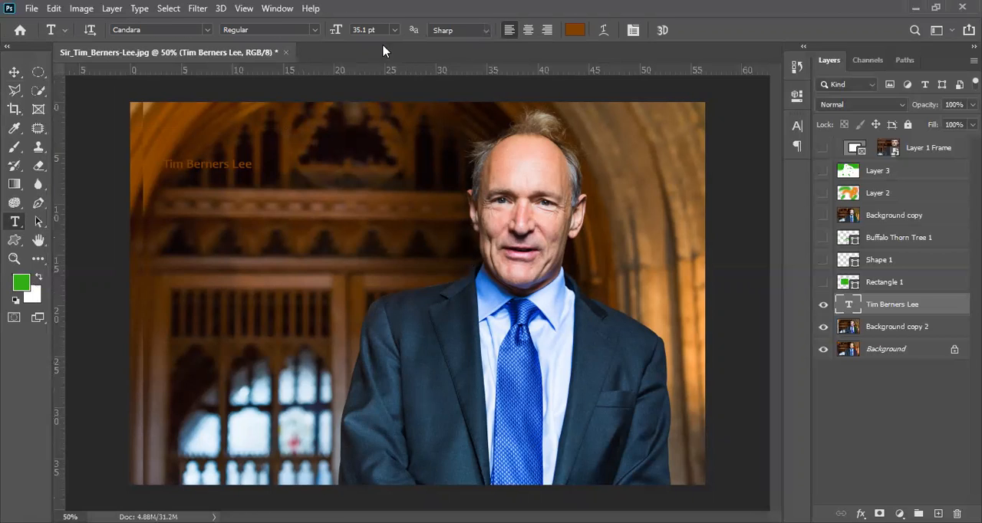
drag(334, 31, 413, 59)
drag(338, 30, 334, 31)
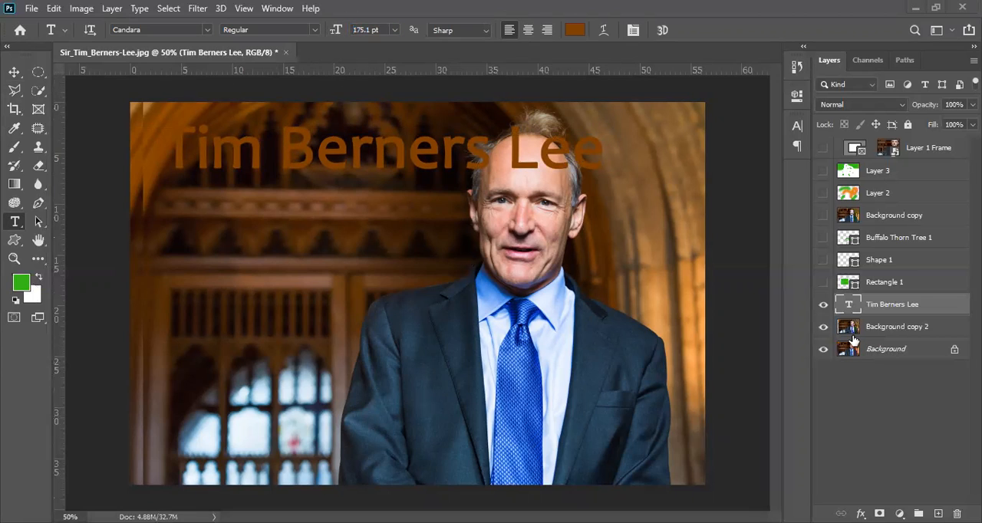
click(822, 328)
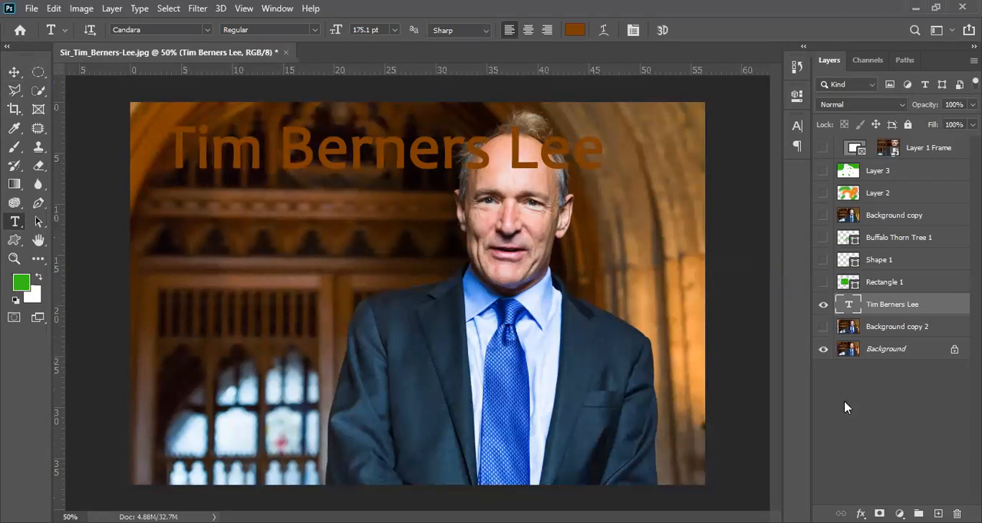
View the text layer's blending options without changing them, and set the layer's fill to 0%
double_click(939, 310)
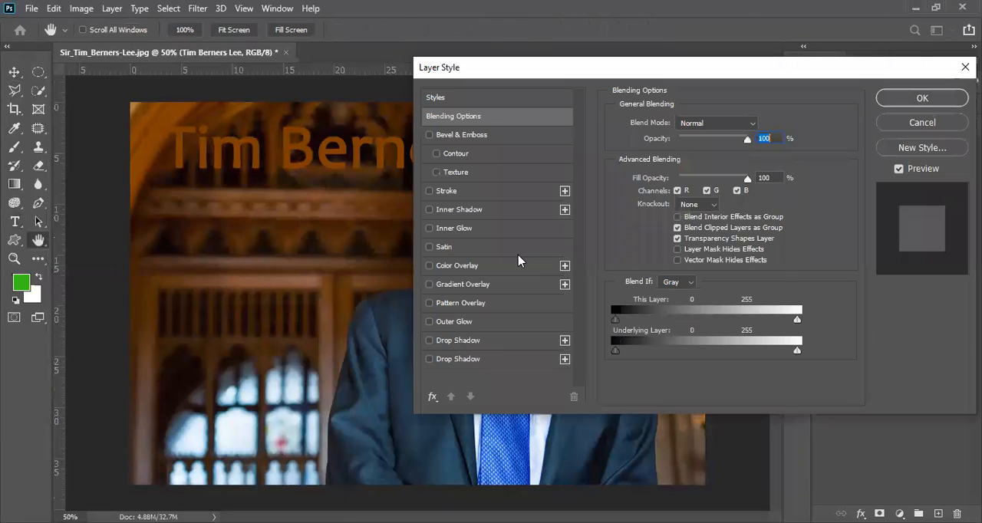
click(921, 124)
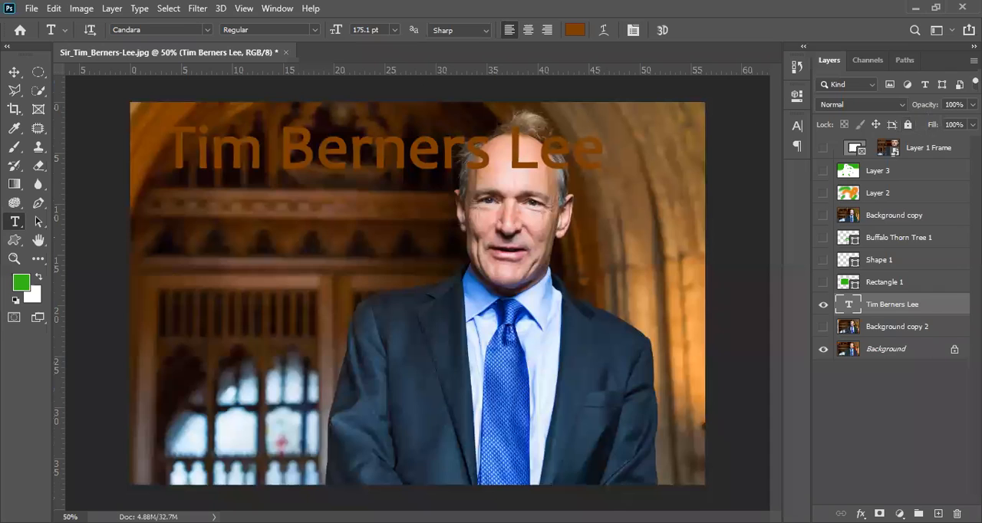
key(shift+0)
key(shift+0)
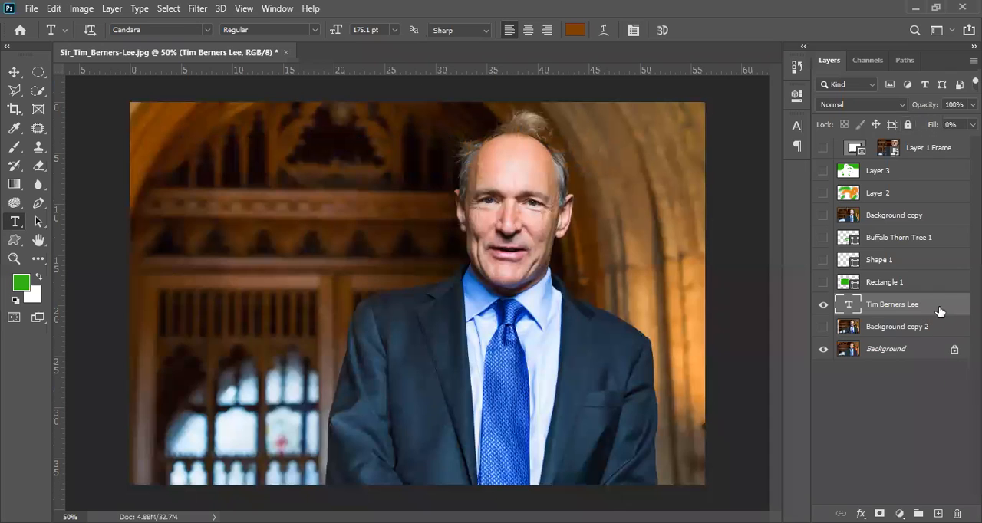
Enable the Drop Shadow and Inner Shadow effects on the text layer, keeping their existing settings
double_click(940, 310)
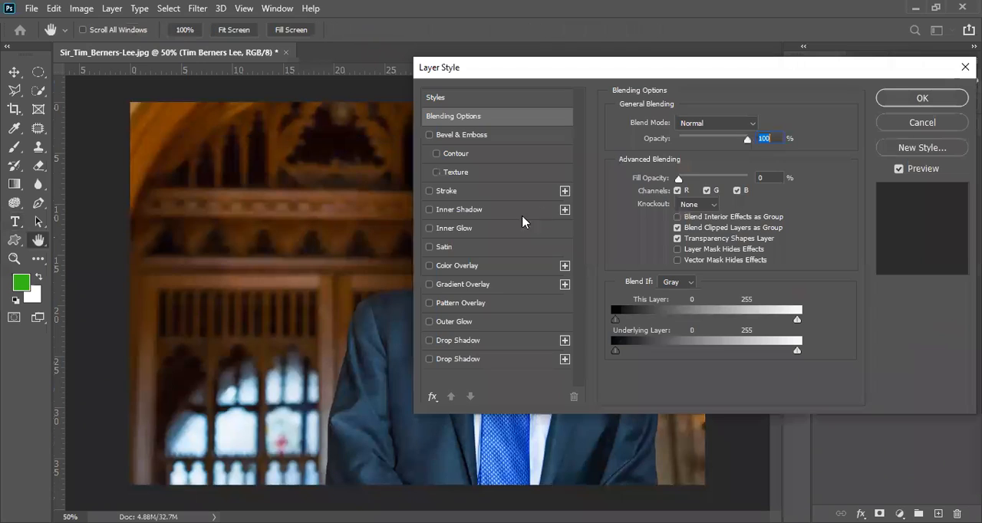
click(430, 341)
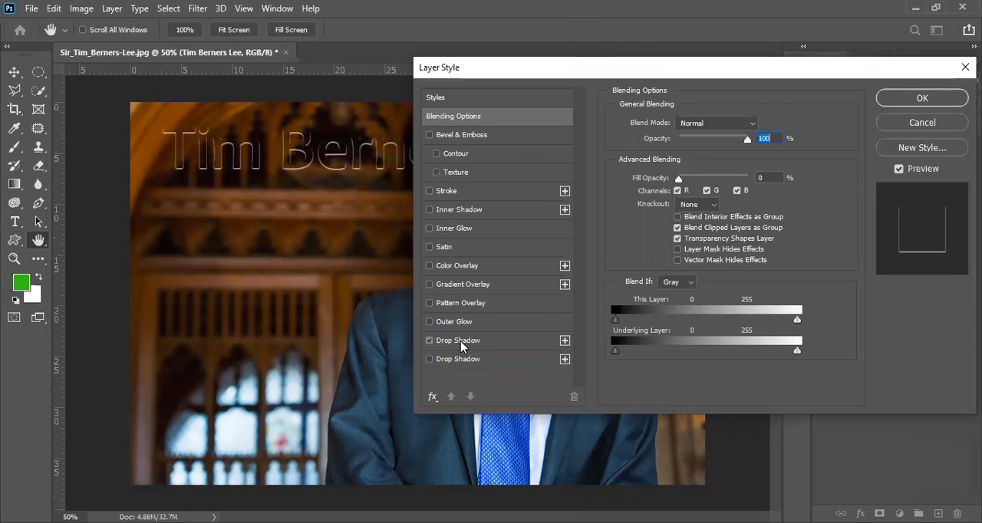
click(458, 344)
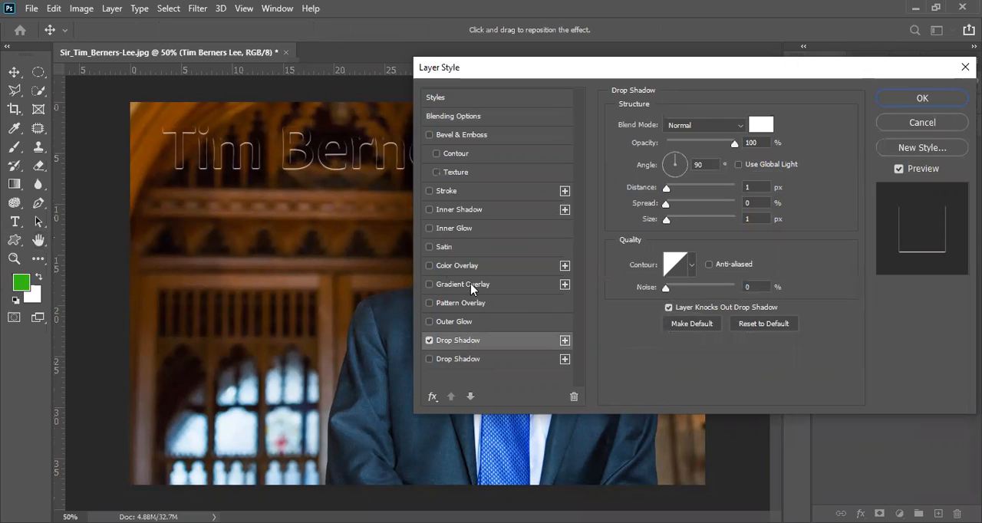
click(445, 210)
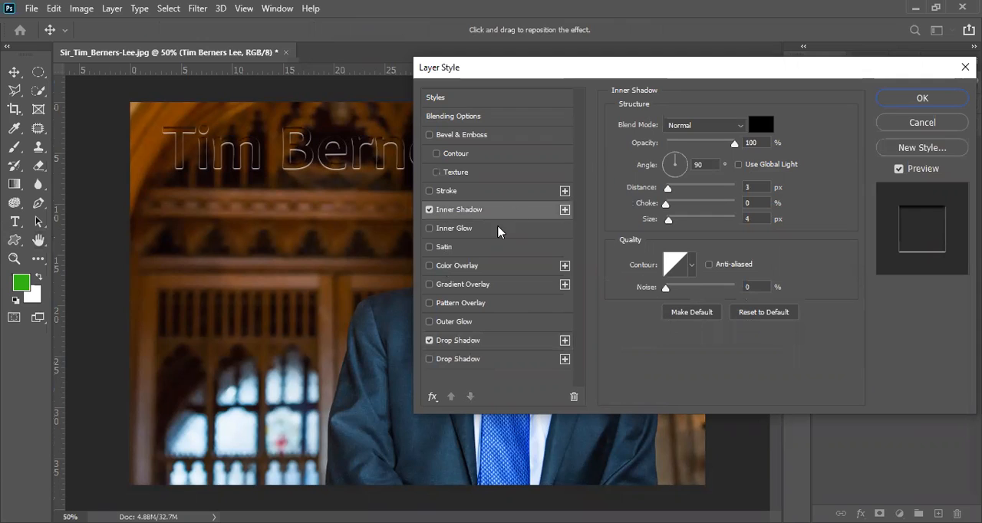
Add a Color Overlay to the text in dark brown #3f1a00 sampled from the photo, and apply the layer style
click(457, 267)
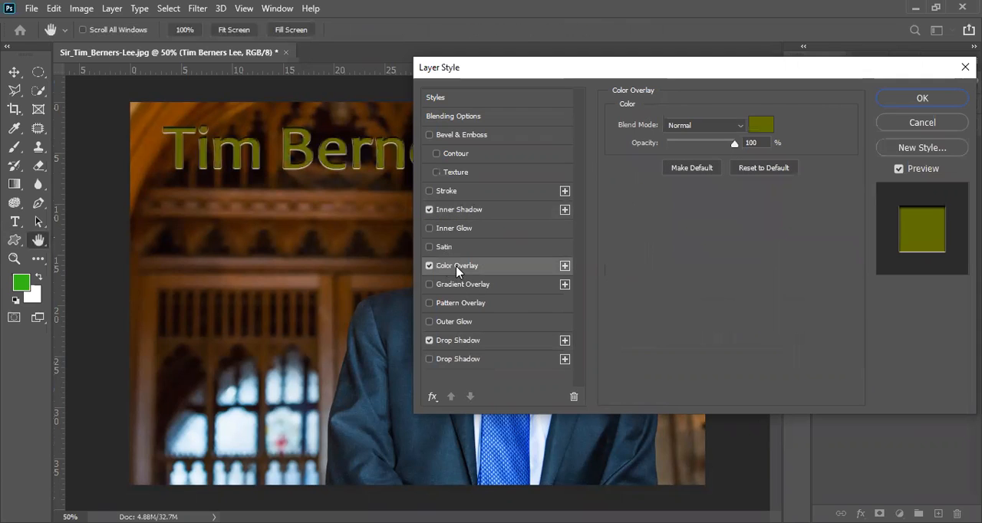
click(760, 124)
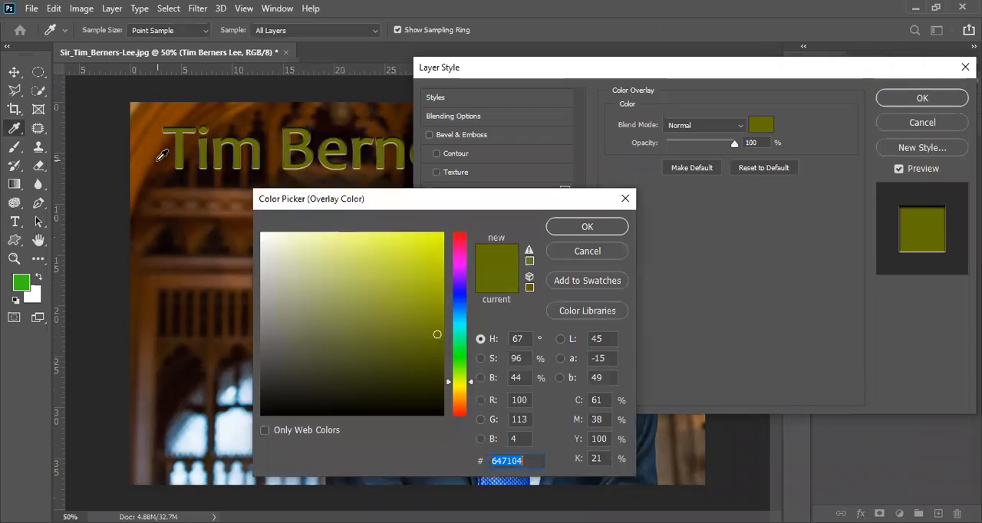
click(157, 161)
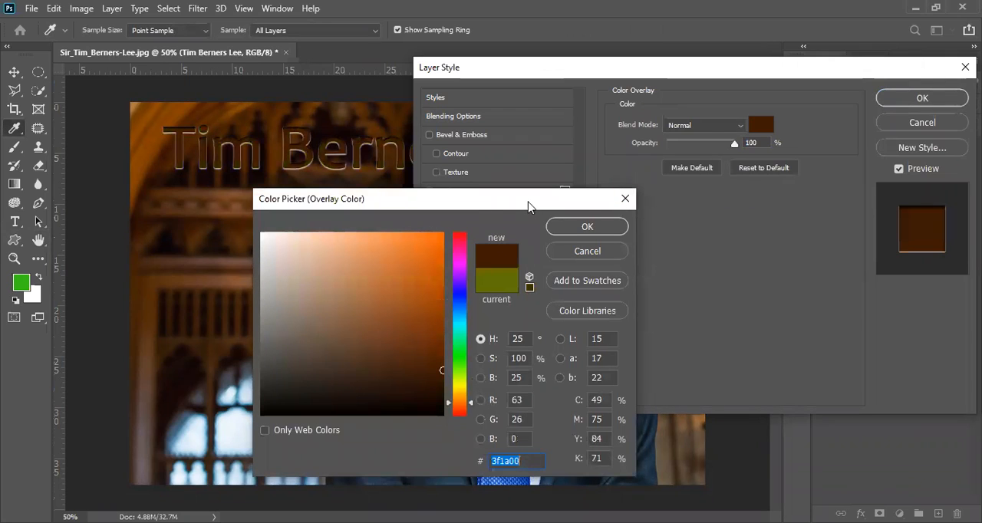
drag(531, 206, 425, 205)
click(481, 227)
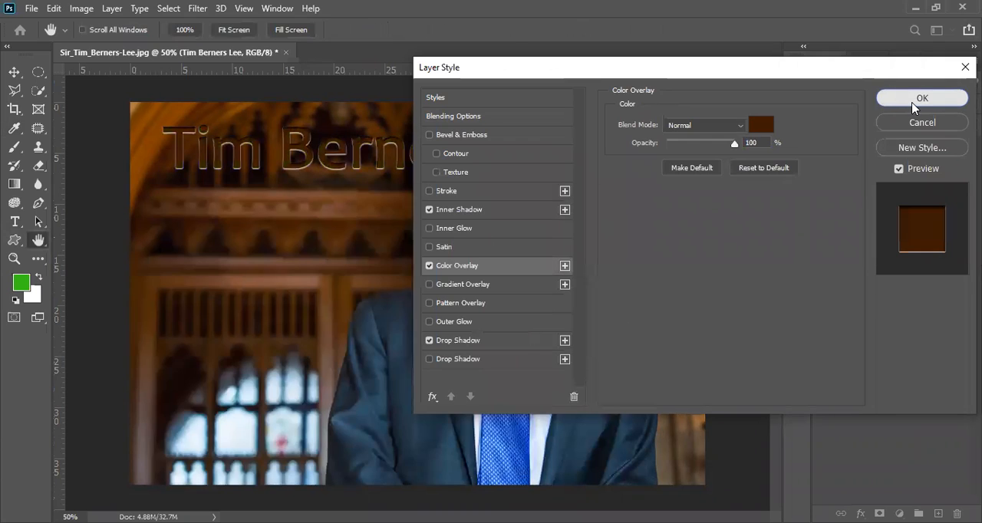
click(917, 103)
Add a blank layer above the text, and show the Background copy 2 layer and fill it with the white background color
click(938, 513)
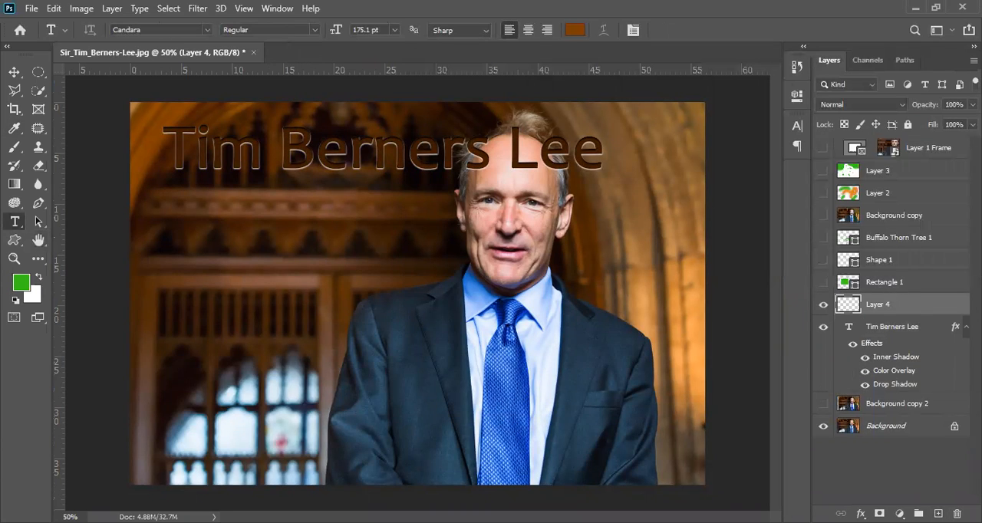
click(966, 327)
click(894, 351)
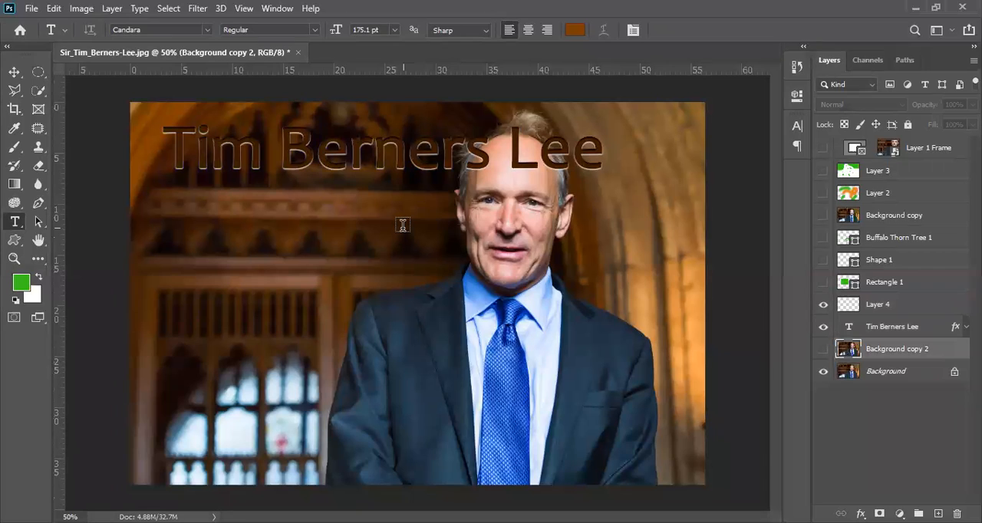
click(823, 349)
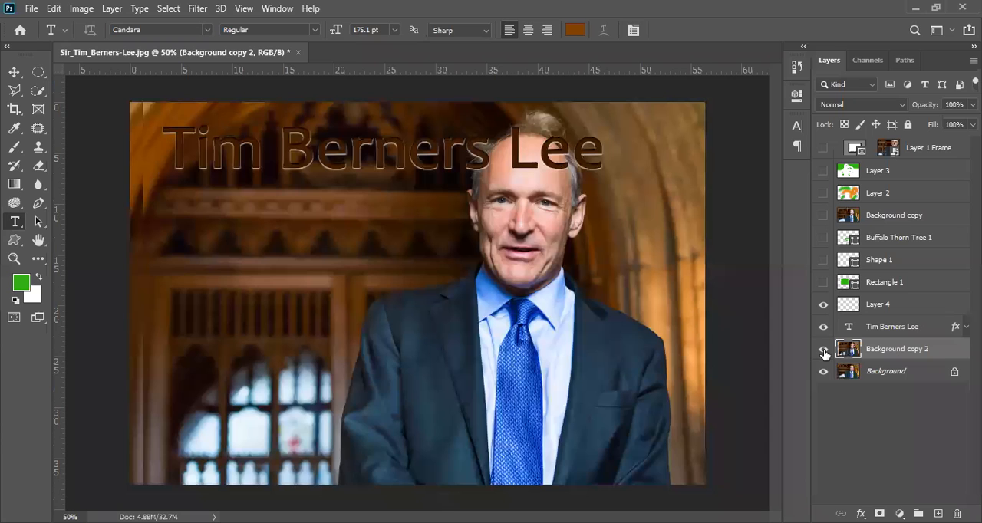
key(ctrl+BackSpace)
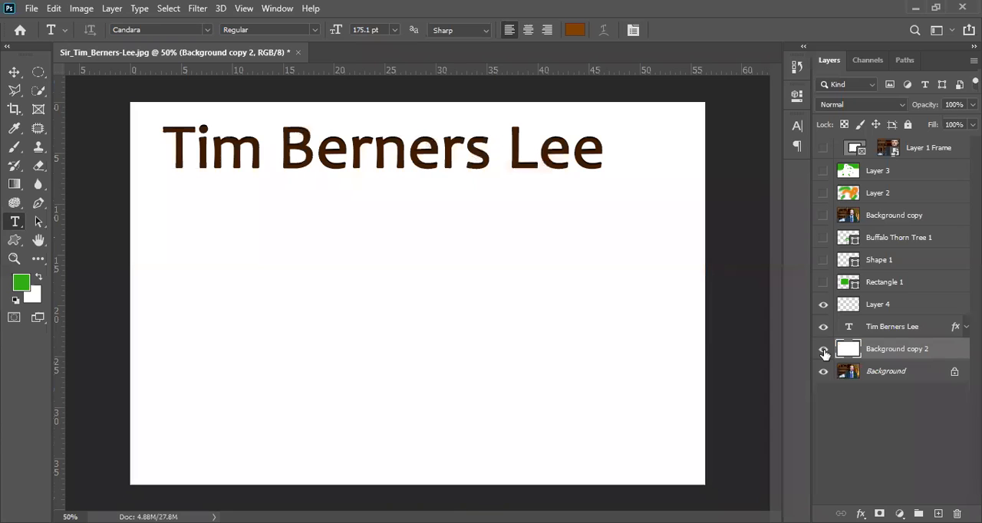
Compare the text with and without its Color Overlay, and set the overlay's opacity to 36%
click(892, 333)
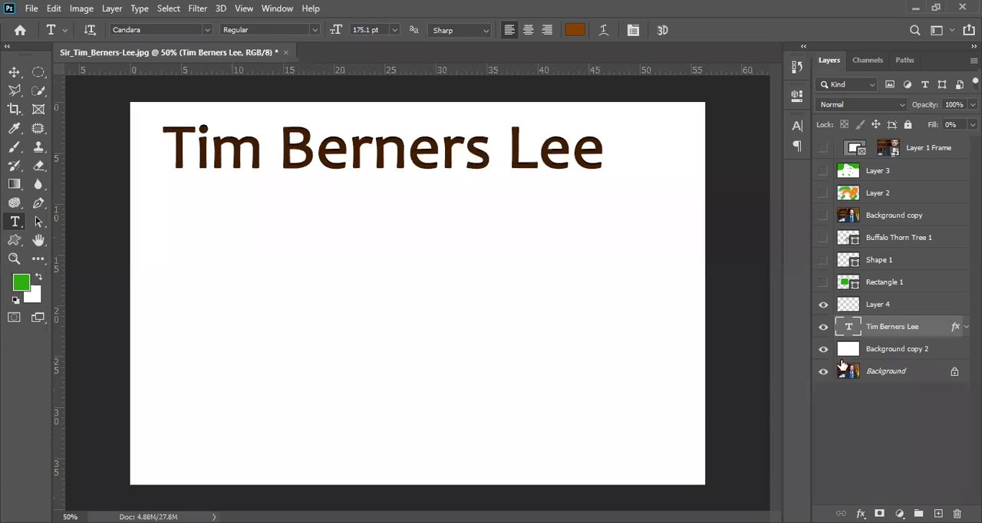
double_click(924, 329)
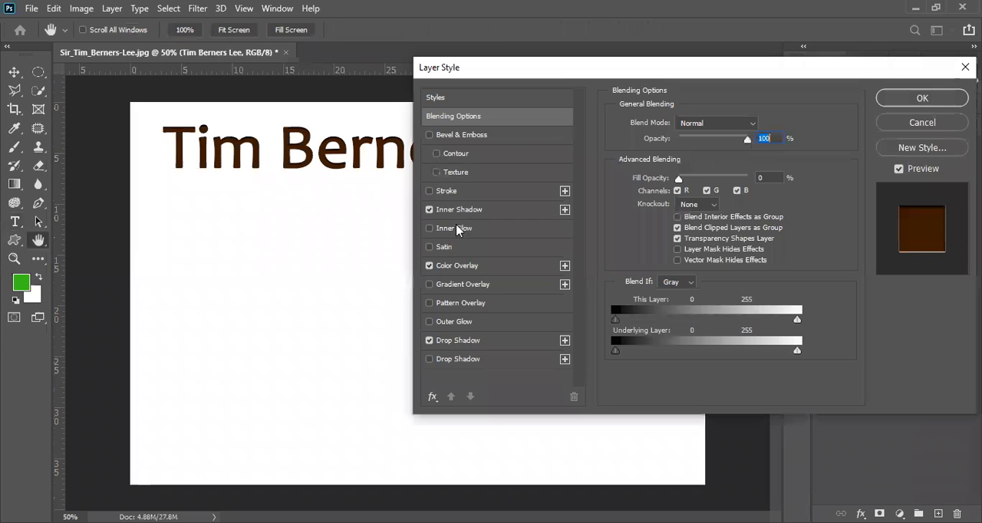
click(429, 266)
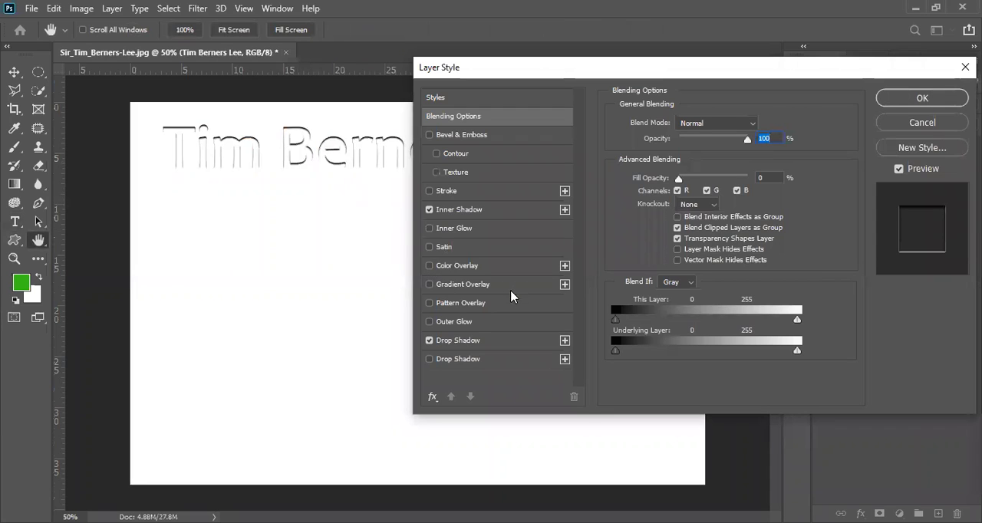
click(430, 265)
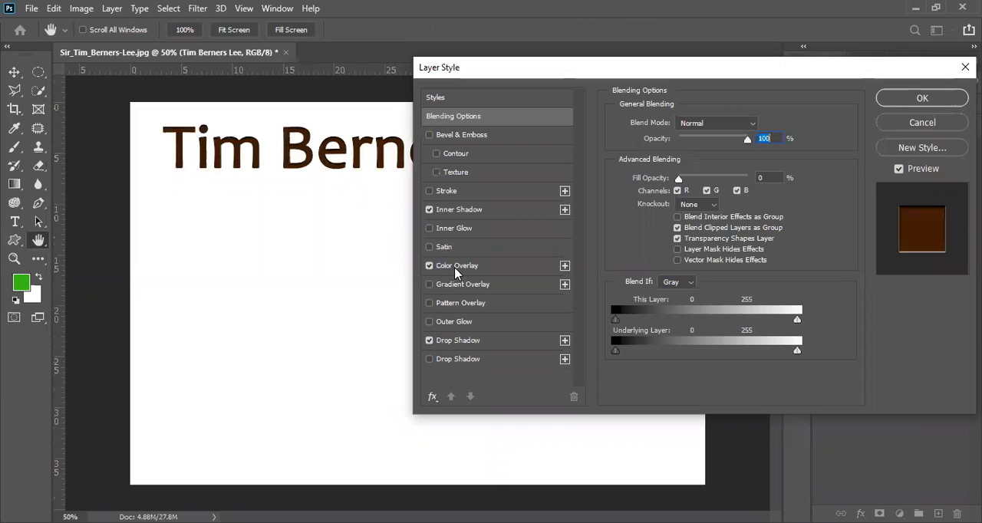
click(457, 265)
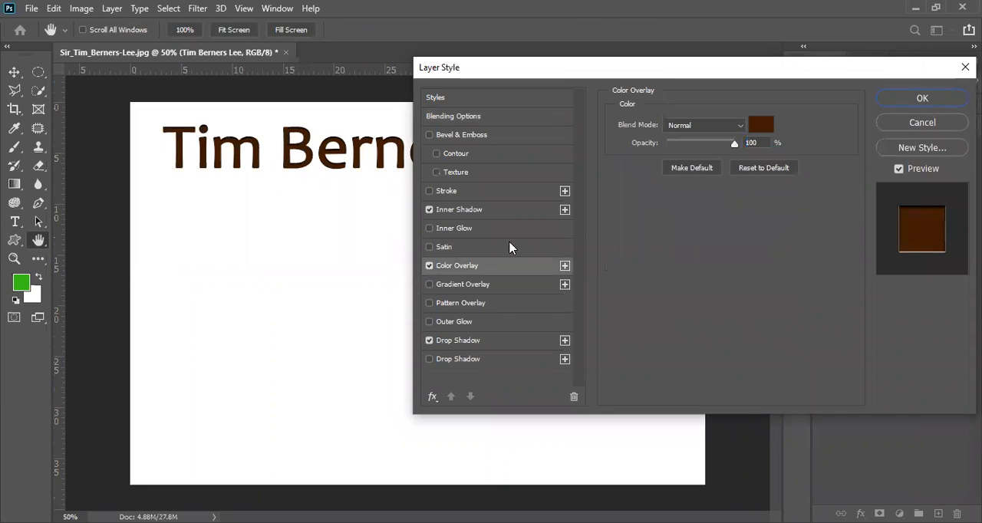
click(686, 143)
drag(687, 145, 690, 144)
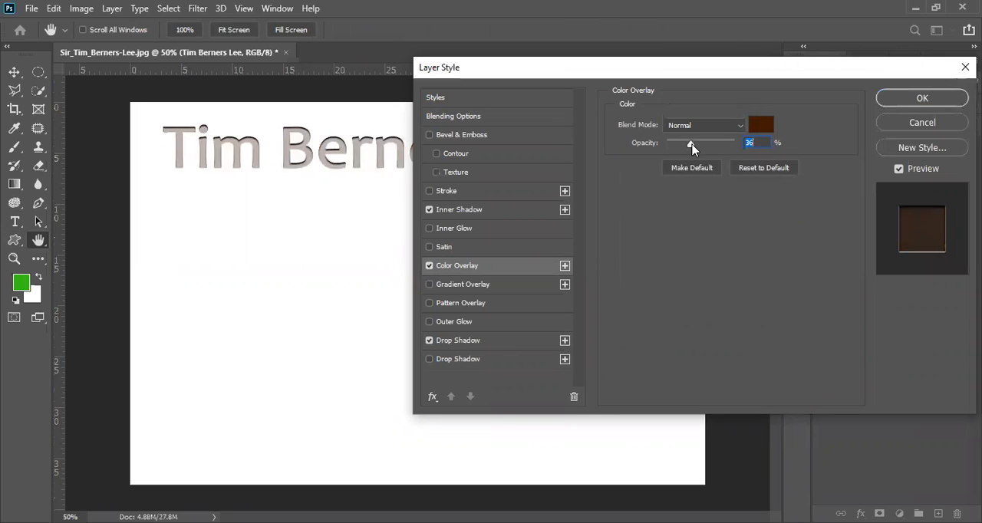
click(917, 105)
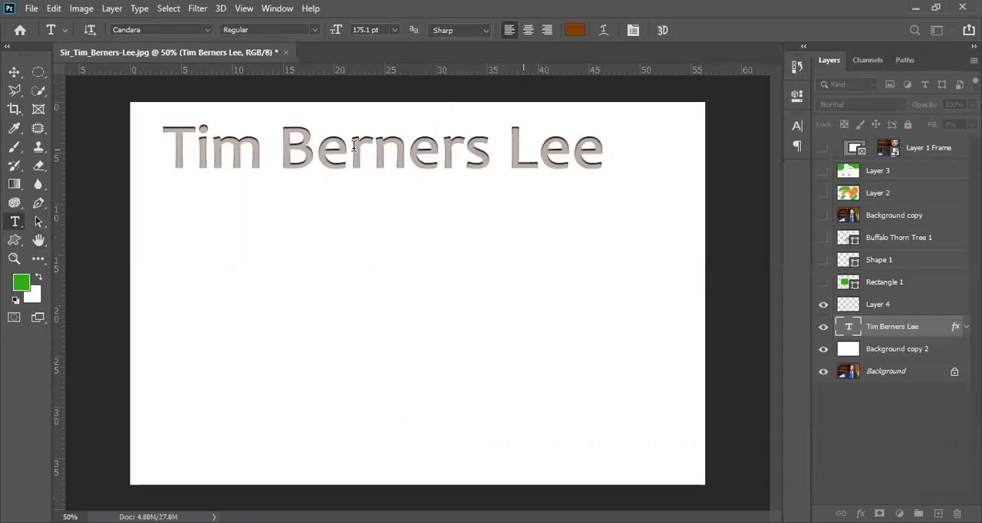
Inspect the text's shadow edges up close, and fill the Background copy 2 layer with the green foreground color
ctrl+click(293, 160)
ctrl+click(292, 160)
ctrl+click(293, 159)
ctrl+click(293, 160)
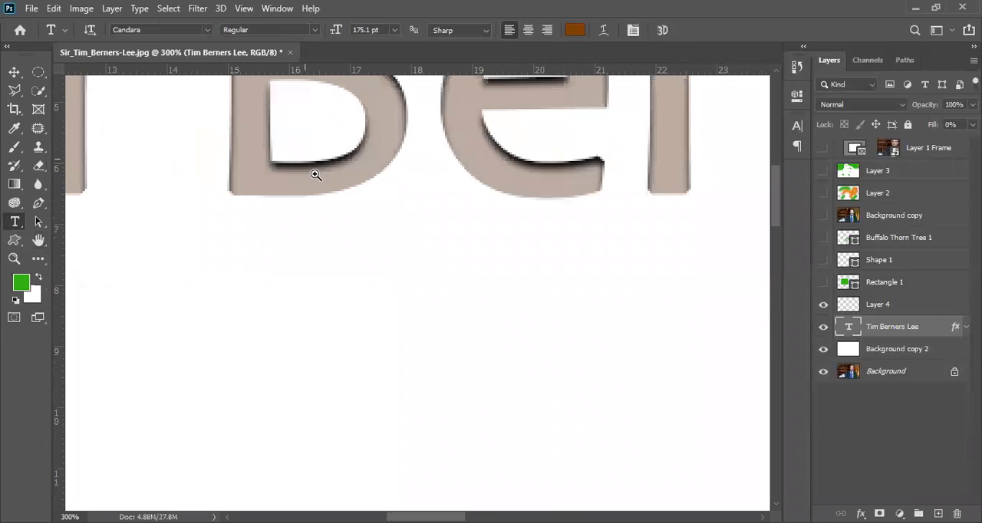
drag(332, 173, 440, 346)
drag(350, 263, 497, 238)
drag(277, 304, 275, 273)
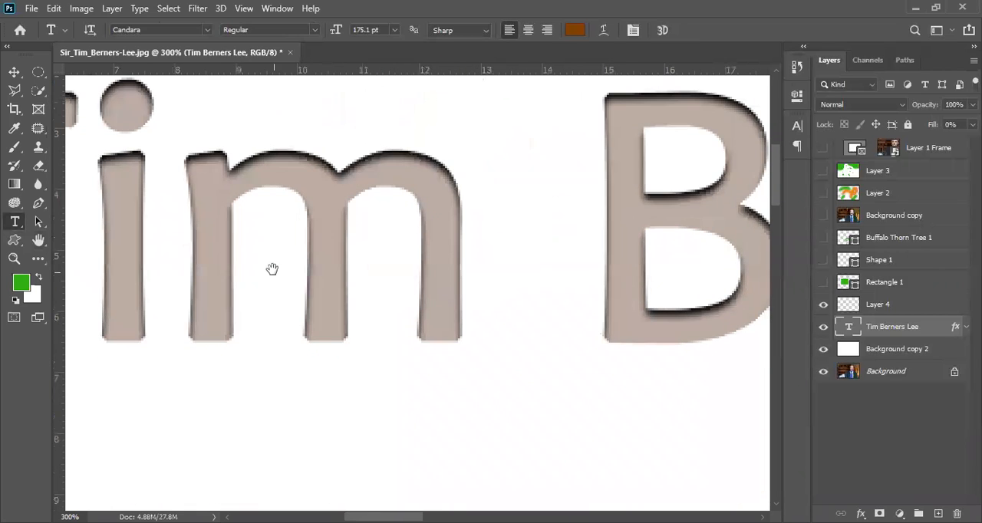
alt+click(126, 190)
drag(127, 184, 278, 182)
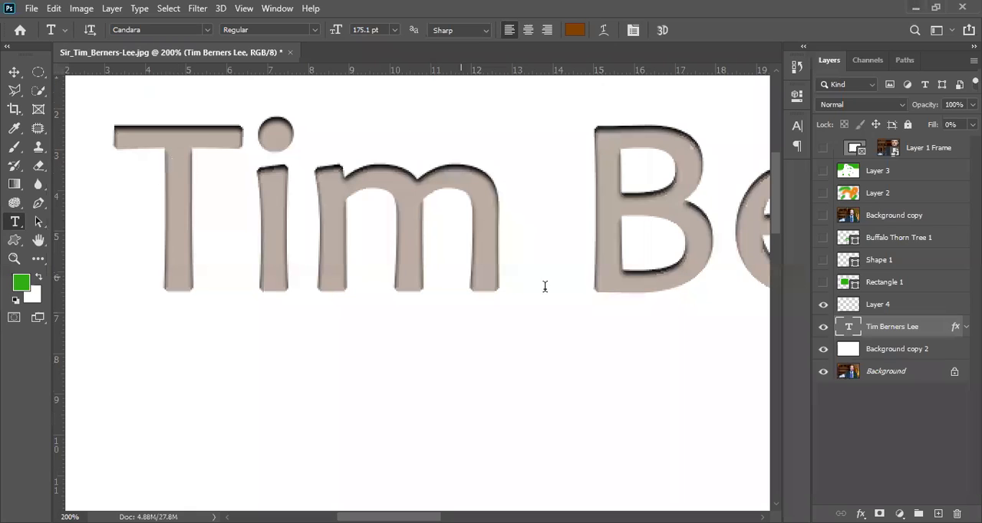
click(885, 354)
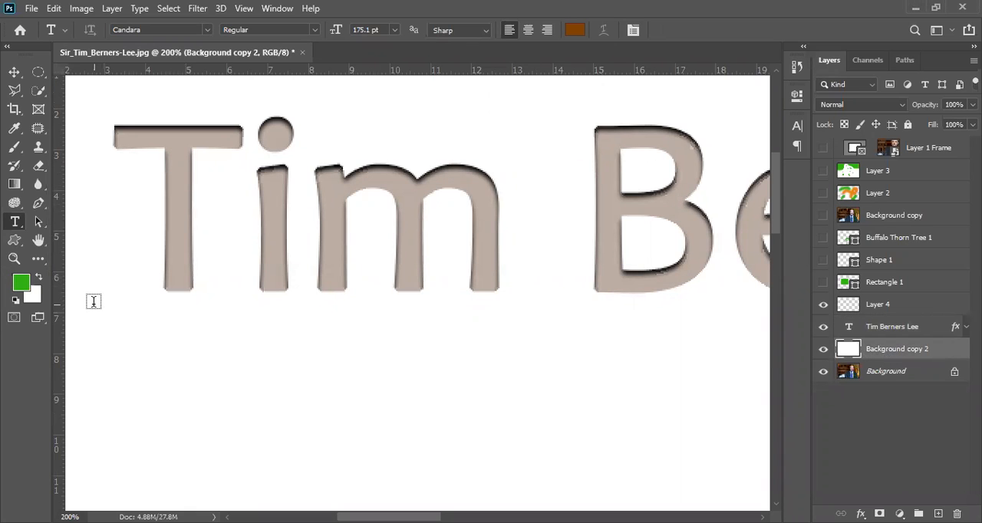
key(alt+BackSpace)
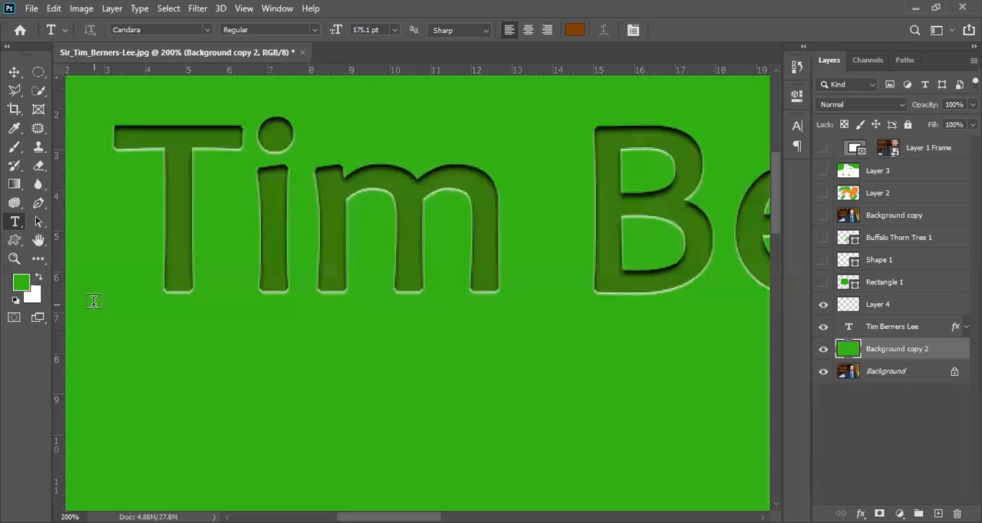
Examine the text's inner shadow and light lower edges against the green background at several magnifications
ctrl+space+click(230, 227)
ctrl+click(231, 227)
drag(217, 225, 366, 288)
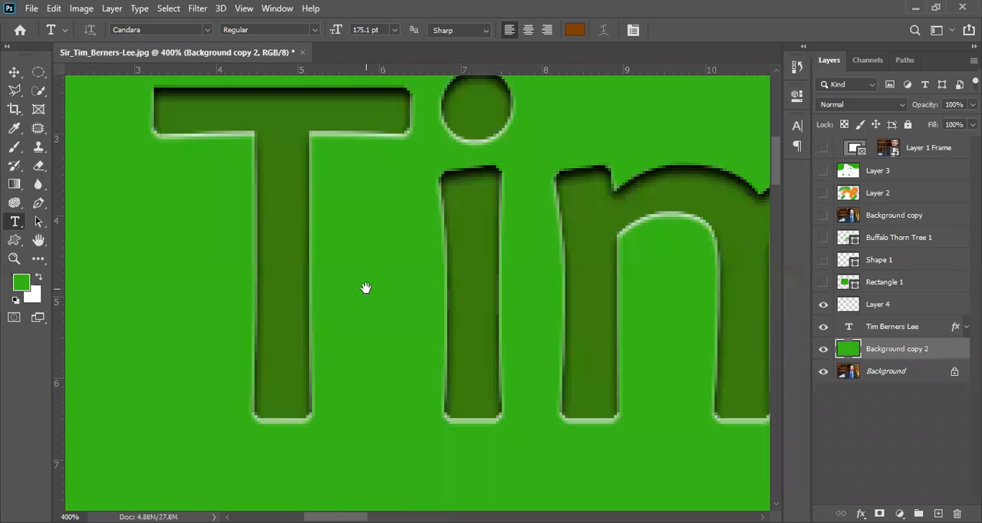
alt+click(350, 251)
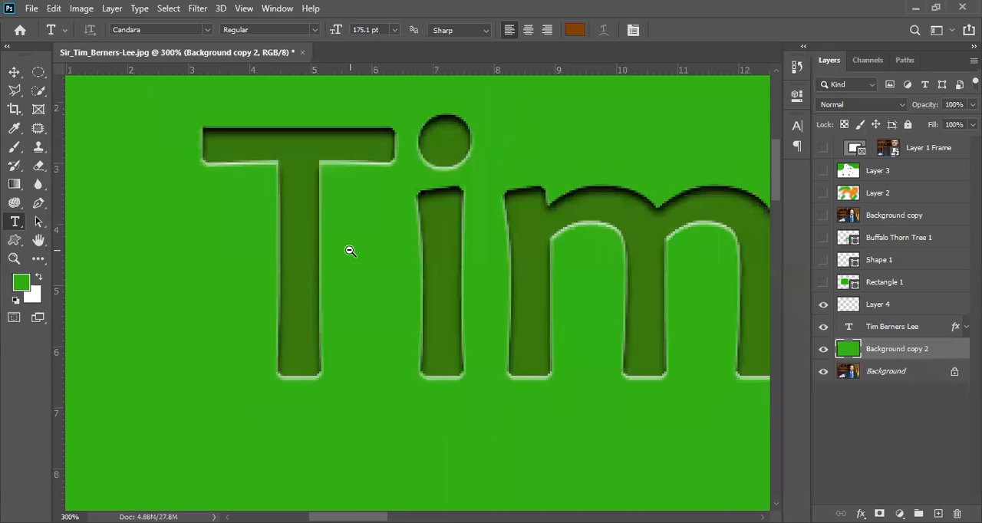
alt+click(350, 251)
alt+click(350, 251)
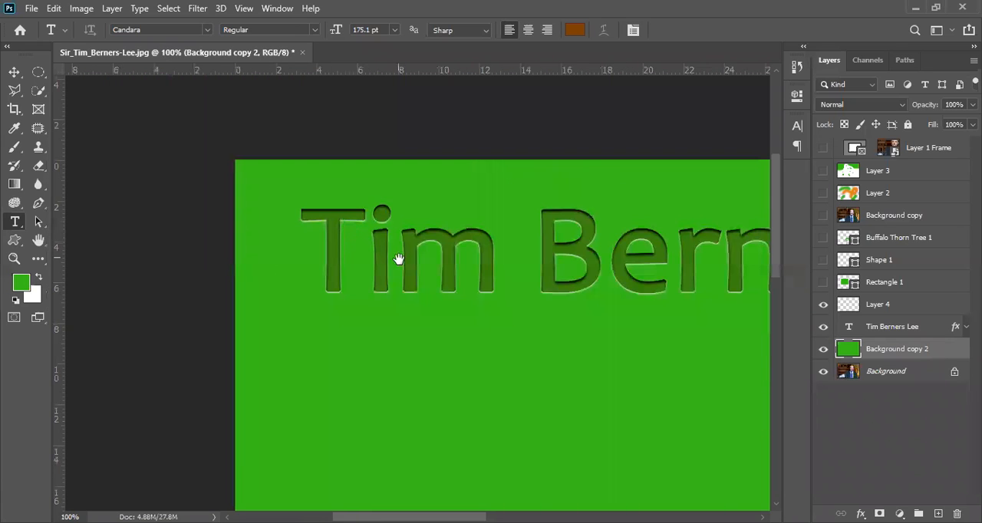
drag(439, 271, 308, 226)
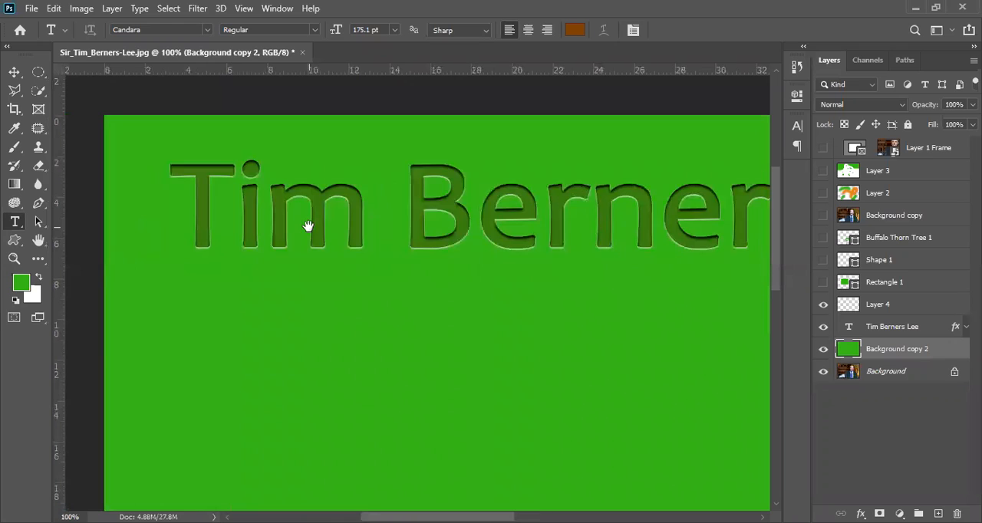
alt+click(306, 218)
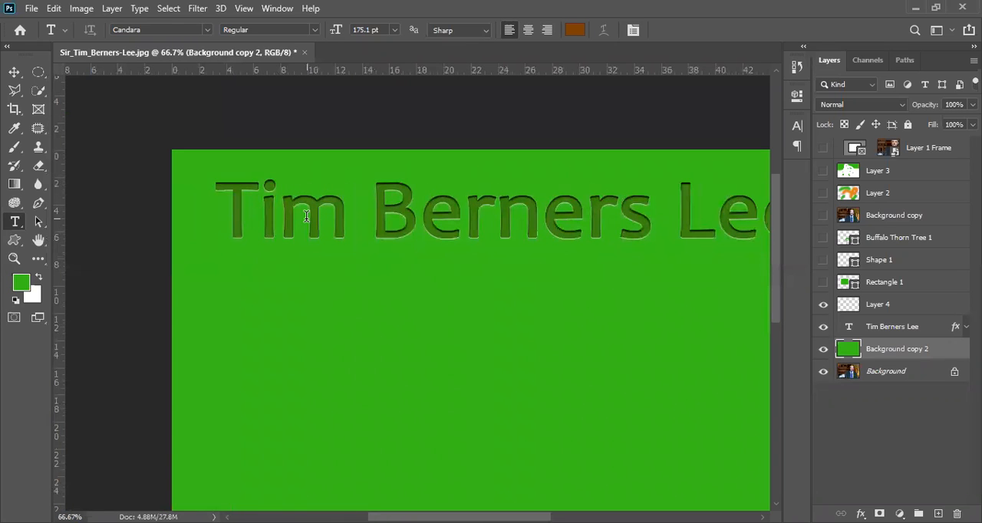
alt+click(306, 219)
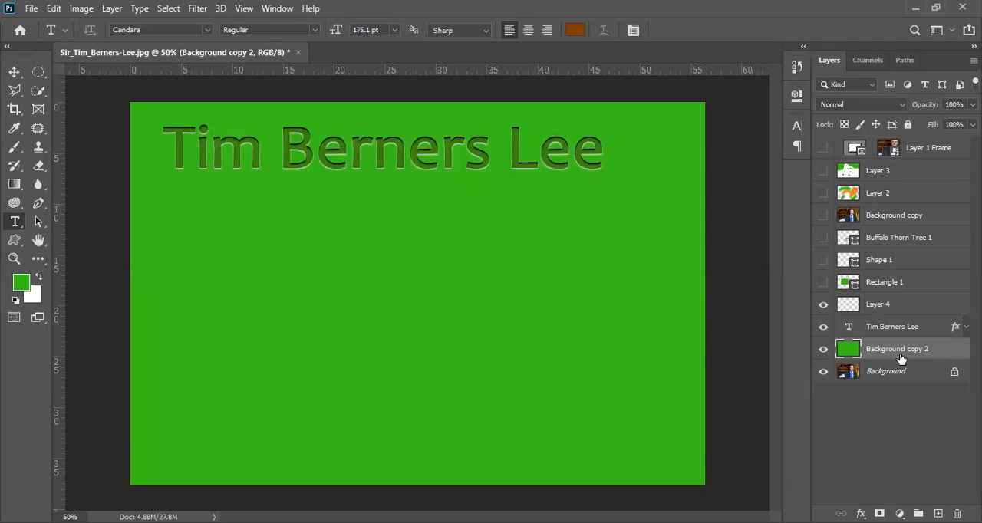
Hide the text layer, the Background copy 2 layer and Layer 4
click(823, 326)
click(823, 349)
click(822, 306)
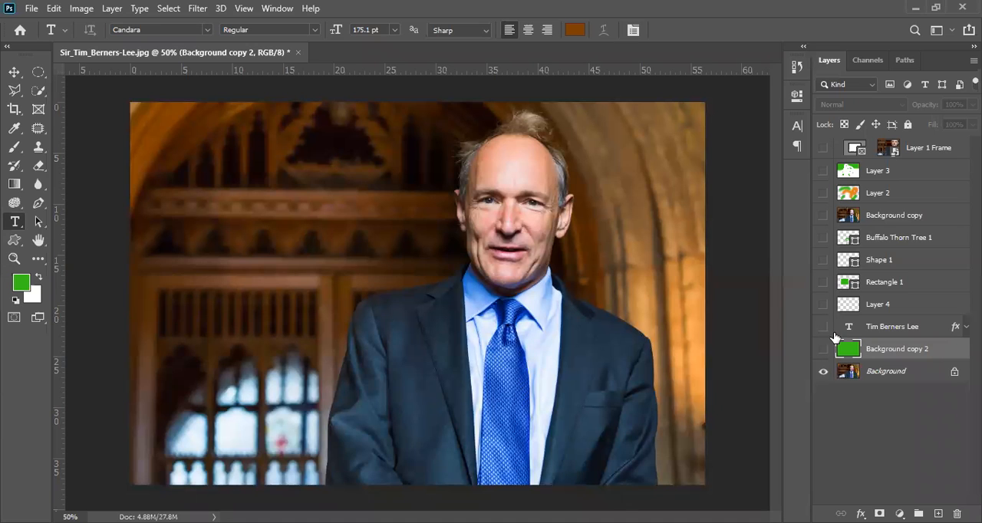
Turn off the Inner Shadow, Color Overlay and Drop Shadow effects in the text layer's style settings
click(926, 328)
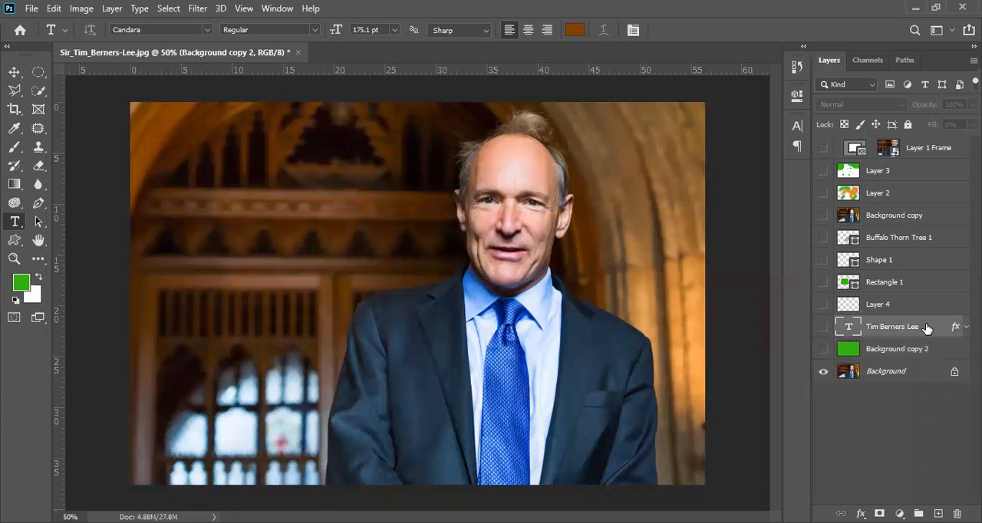
key(h)
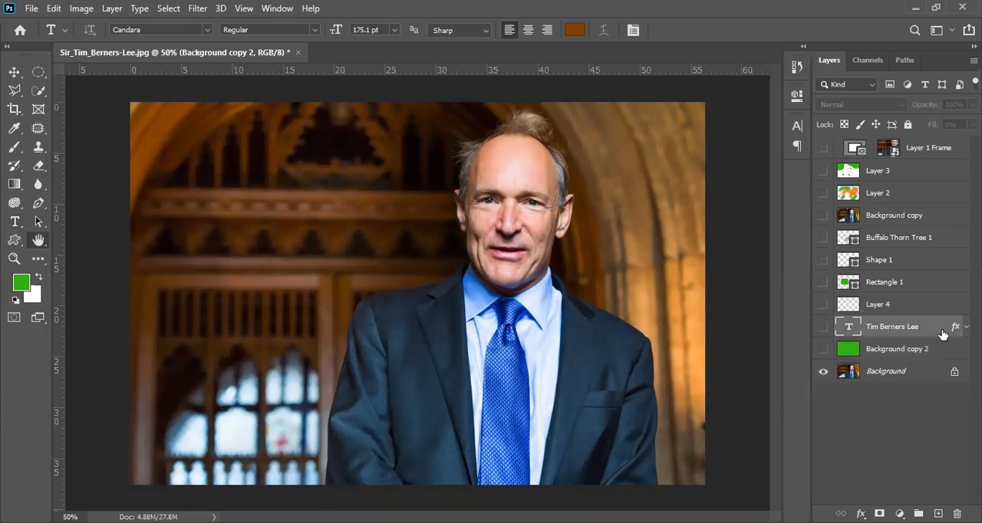
double_click(942, 334)
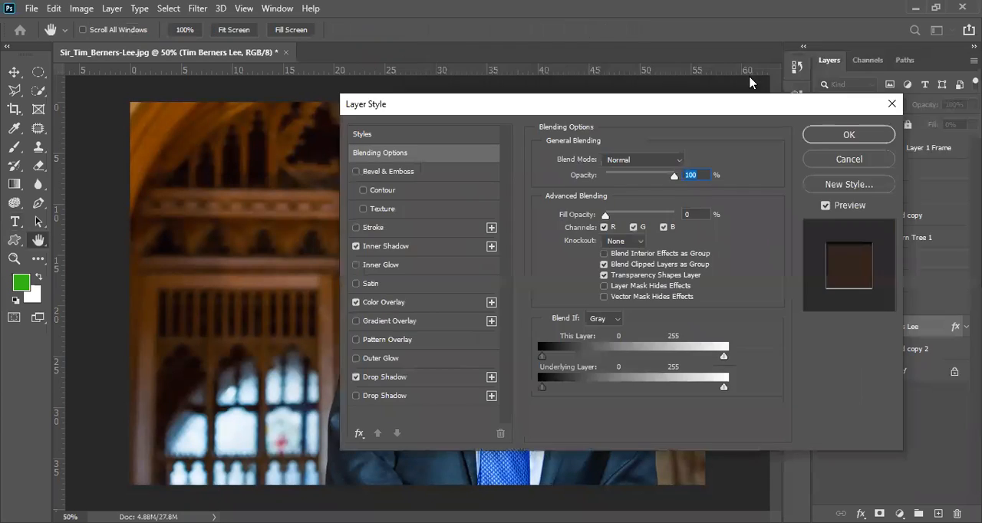
click(356, 246)
click(356, 302)
click(355, 303)
click(356, 376)
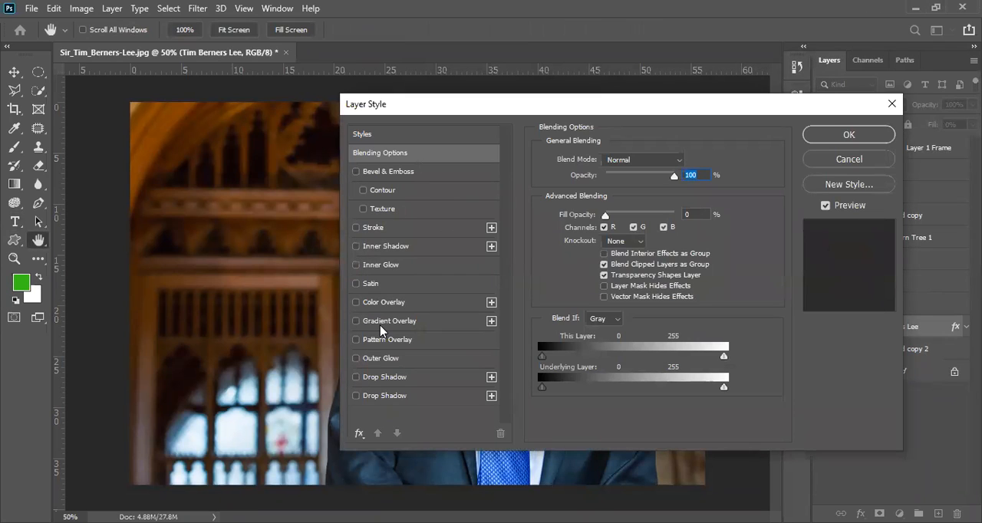
click(381, 326)
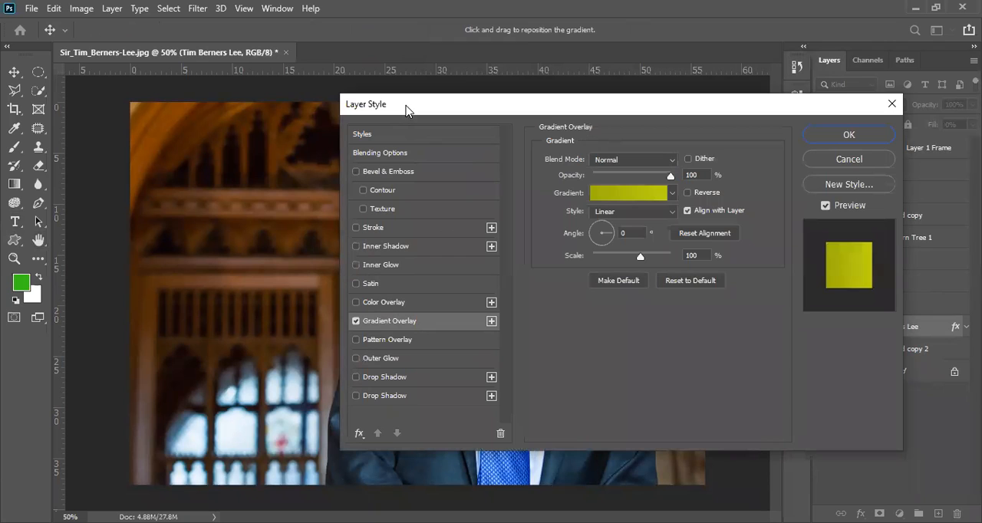
drag(406, 111, 324, 179)
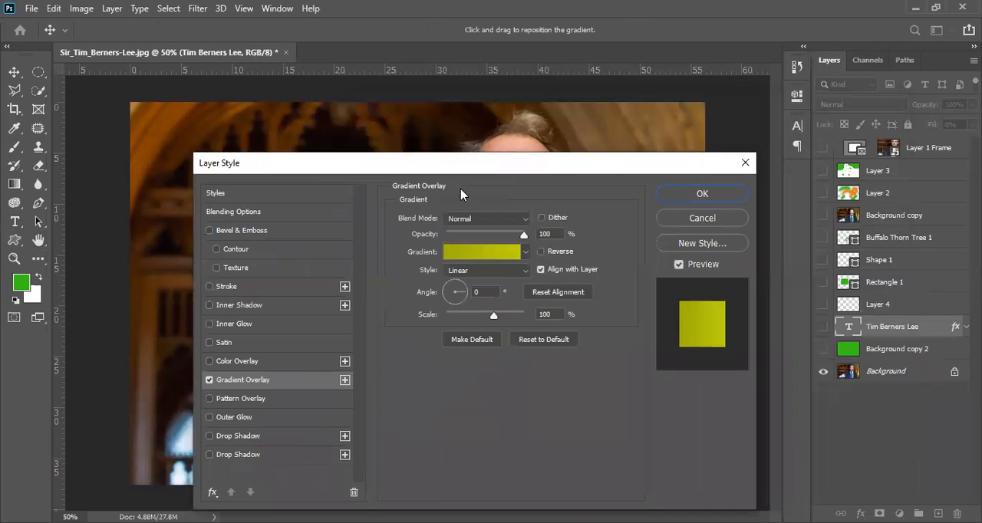
key(Escape)
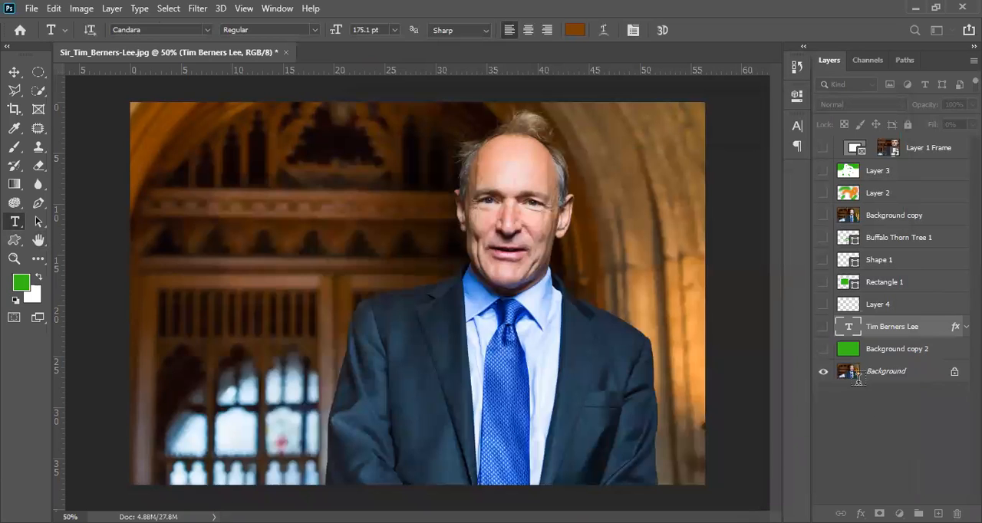
Show the text layer and replace its Inner Shadow, Color Overlay and Drop Shadow effects with a Gradient Overlay
click(823, 326)
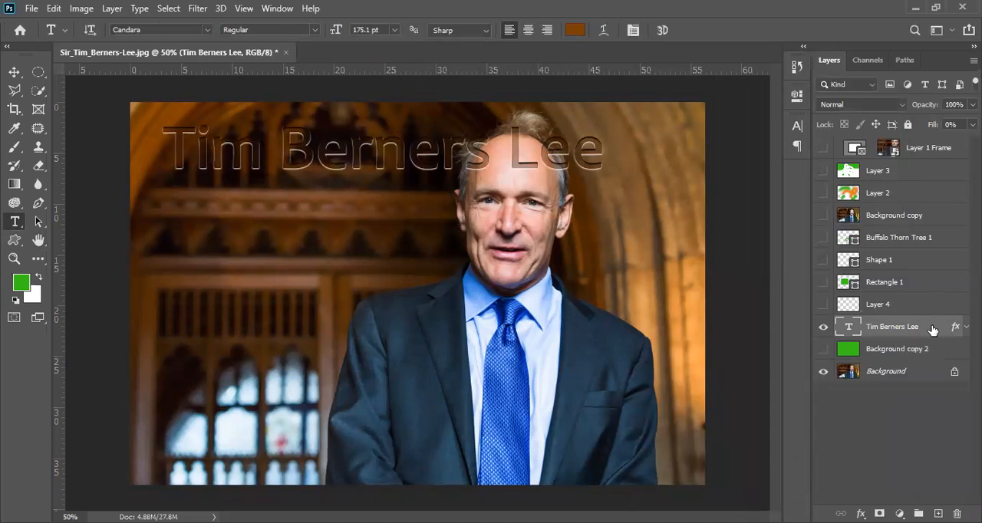
double_click(932, 330)
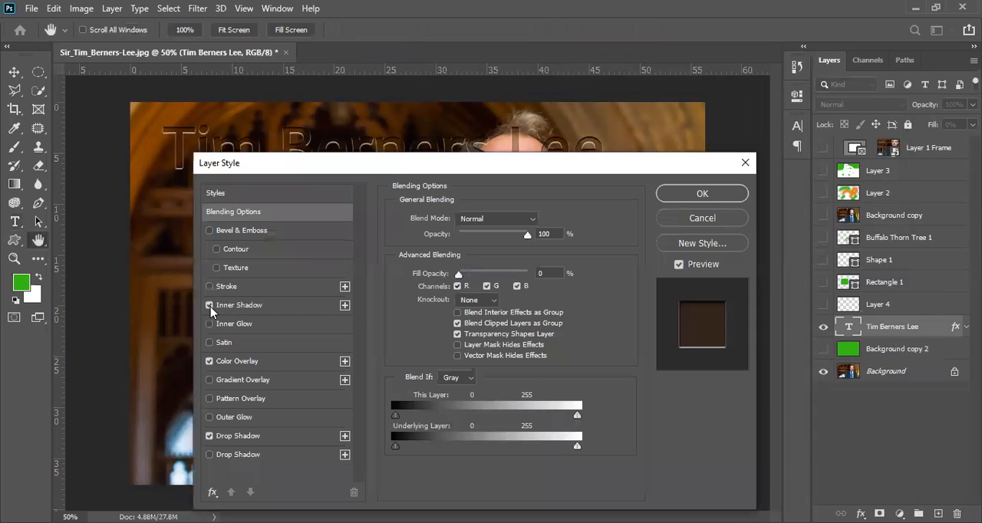
click(209, 436)
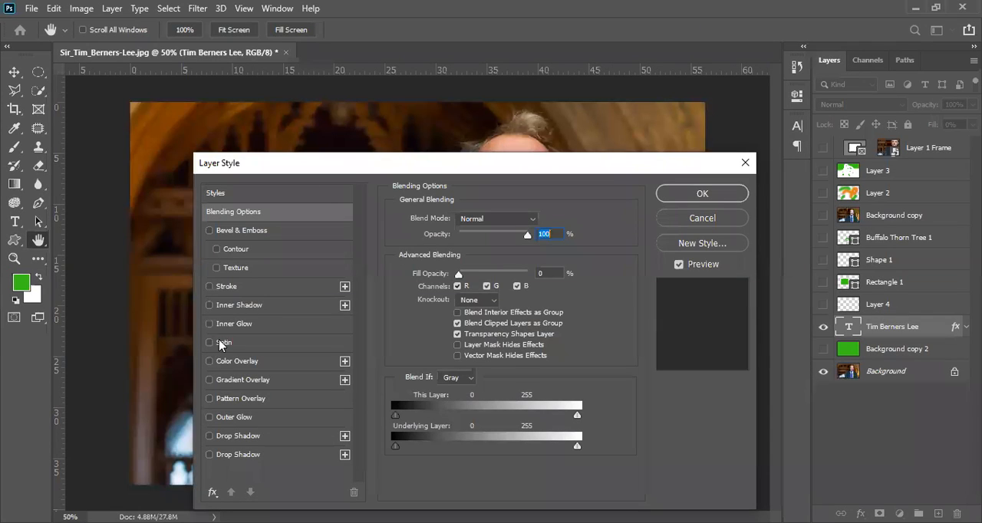
click(209, 380)
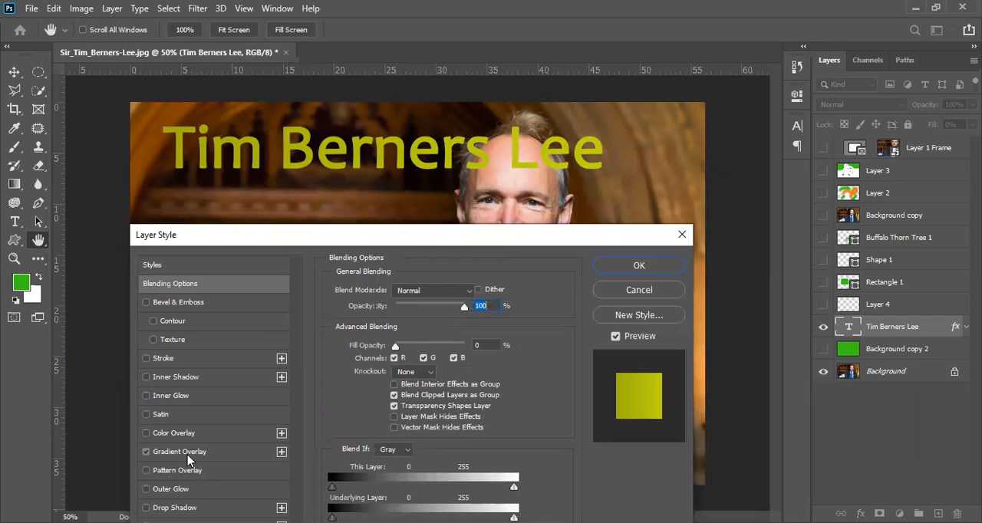
click(188, 454)
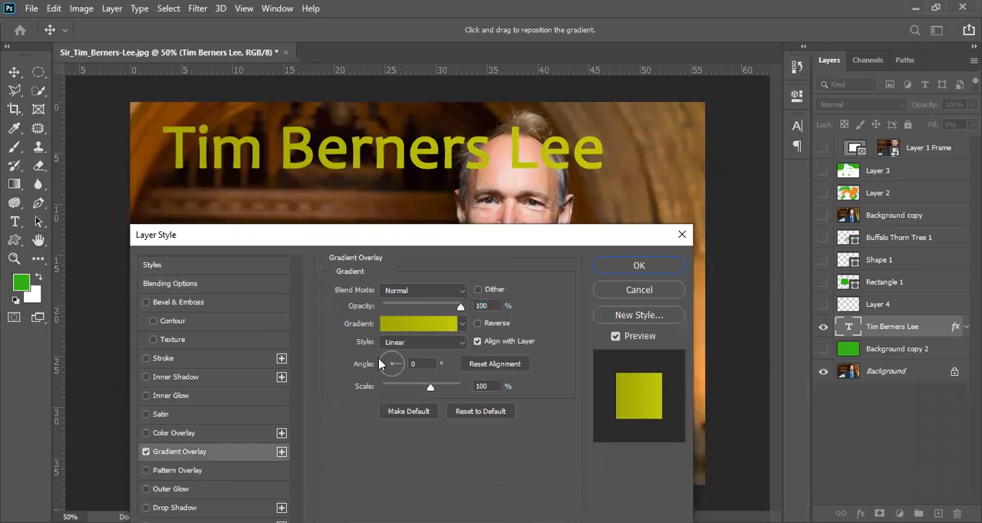
Edit the overlay gradient, adding a green color stop at 7% and a pale green d1e8cc stop at 18%
click(401, 325)
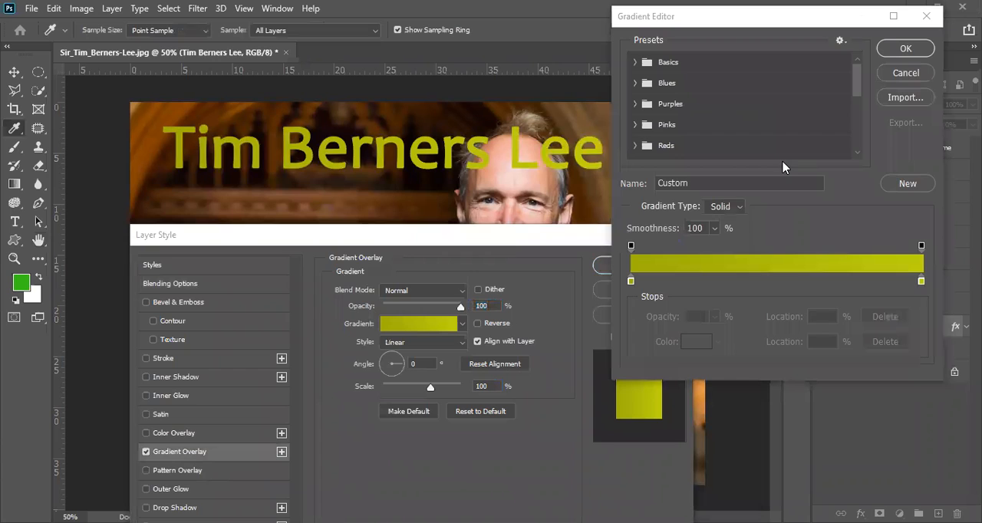
click(651, 282)
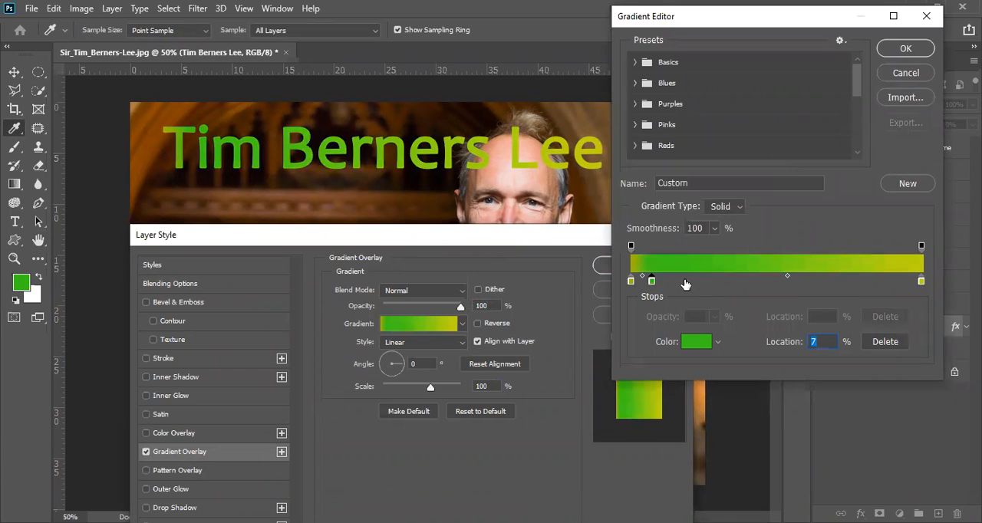
click(683, 281)
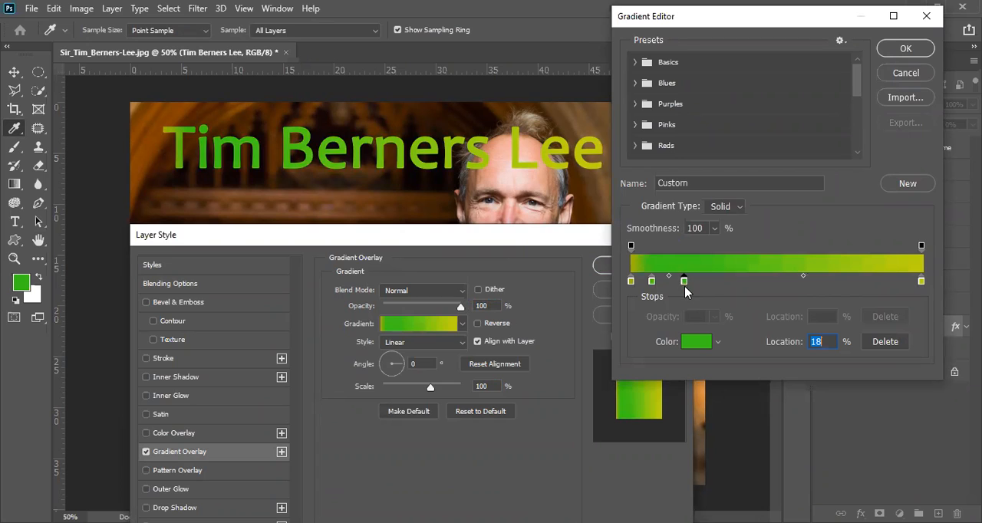
click(699, 342)
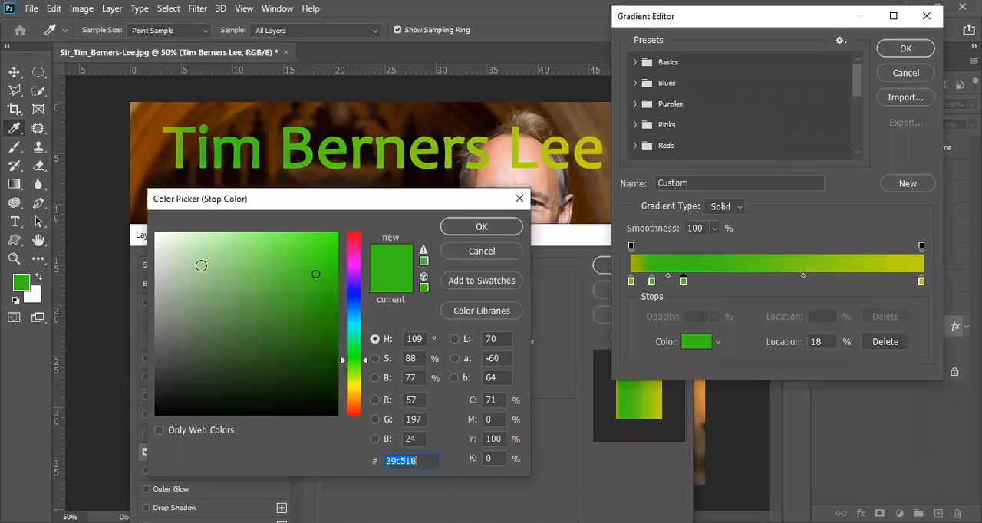
click(177, 249)
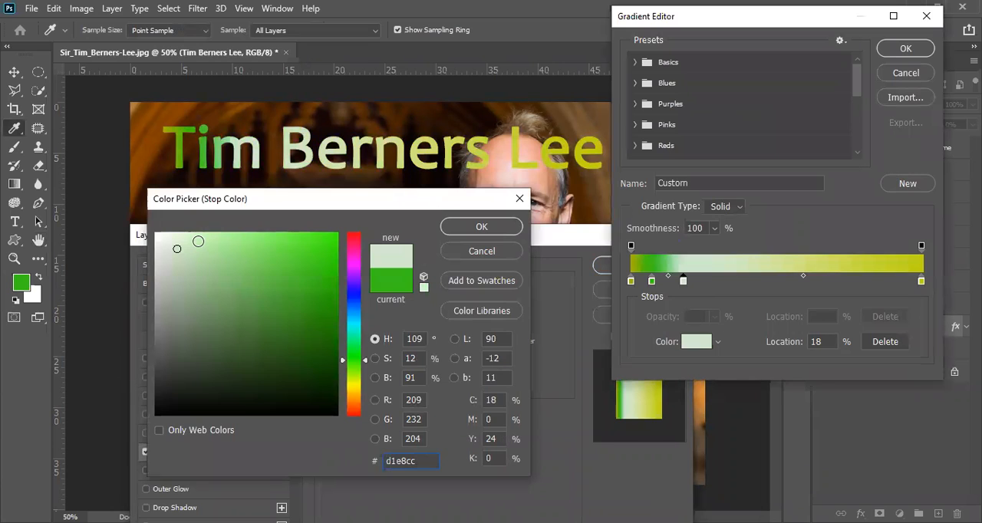
click(468, 228)
Add a color stop at 31% of the gradient and make it bright orange
click(721, 283)
click(700, 343)
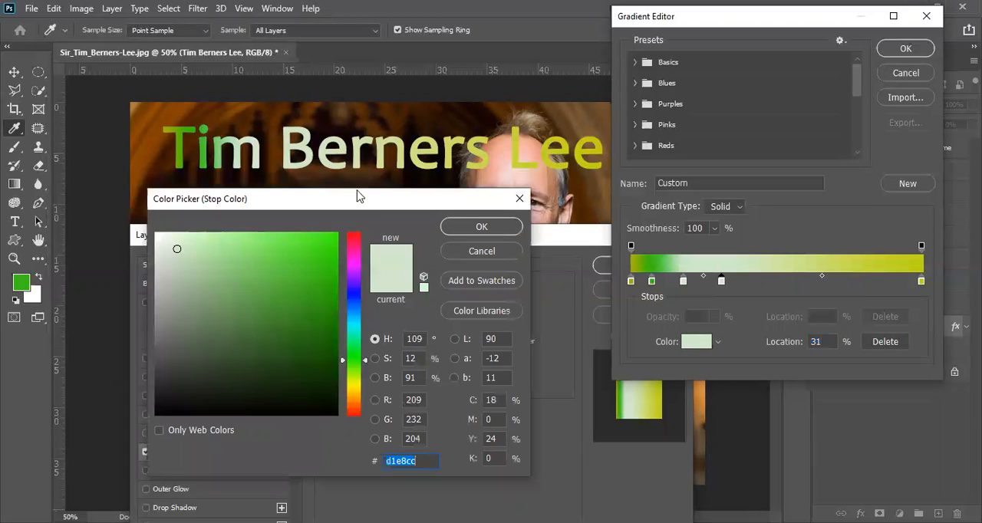
drag(366, 198, 503, 159)
drag(489, 321, 489, 335)
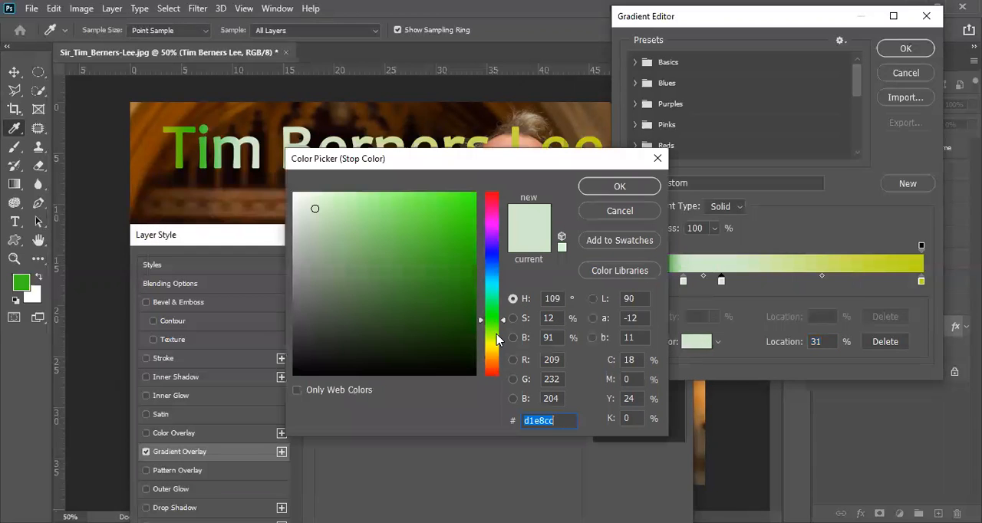
click(447, 238)
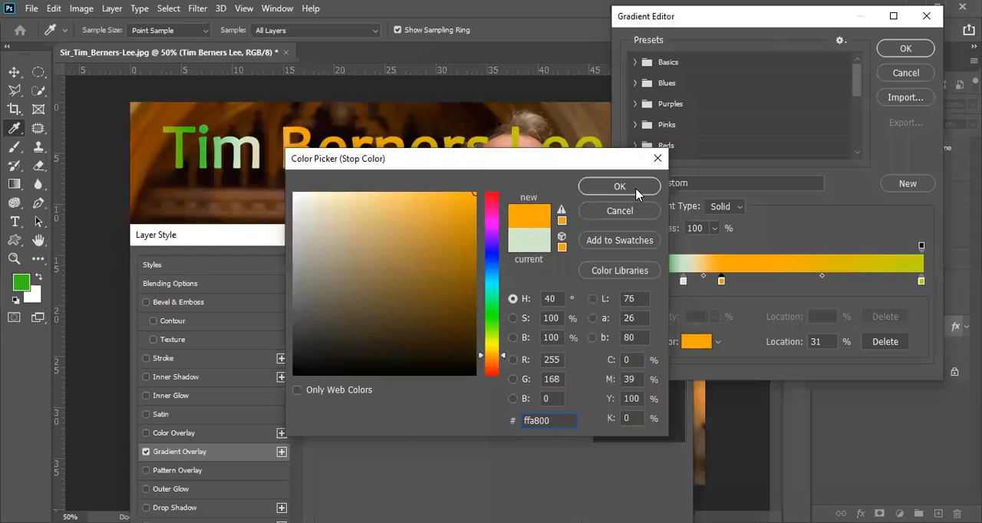
click(636, 191)
Add a cyan 00ffde color stop at 46% and a magenta ff00f0 stop at 65% of the gradient
click(766, 282)
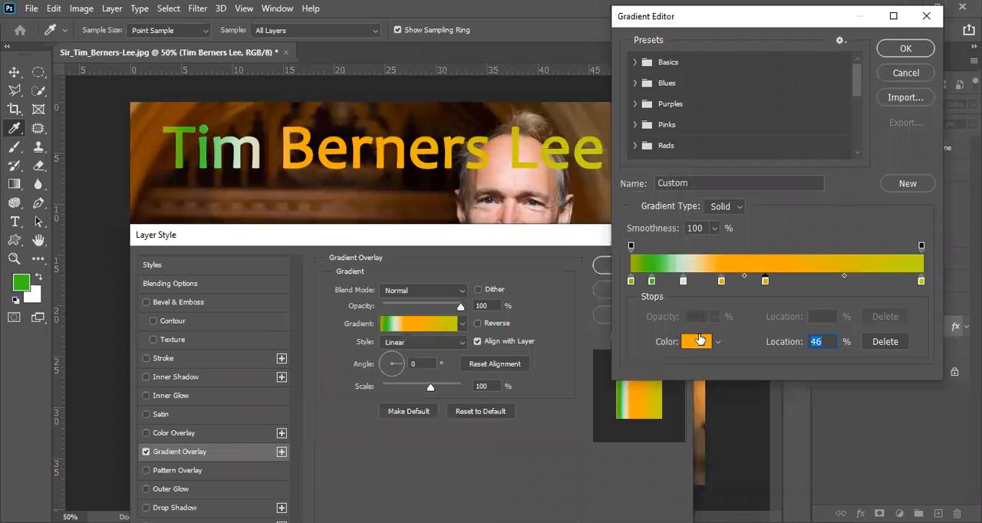
click(695, 341)
click(493, 290)
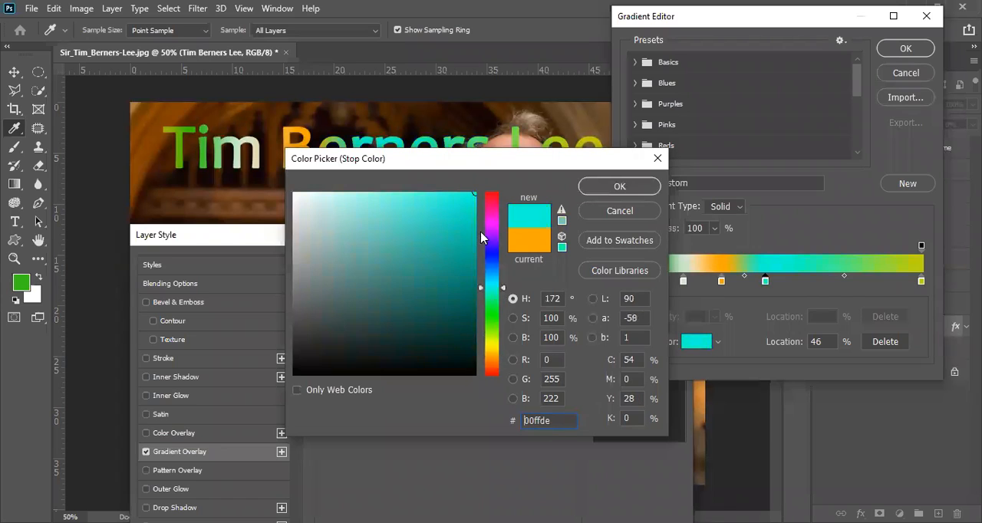
click(606, 186)
click(820, 282)
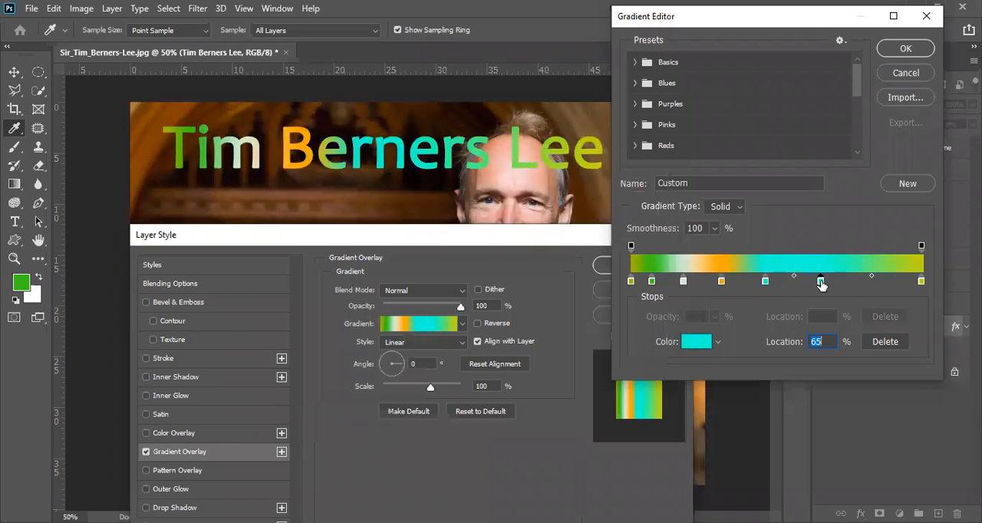
click(695, 341)
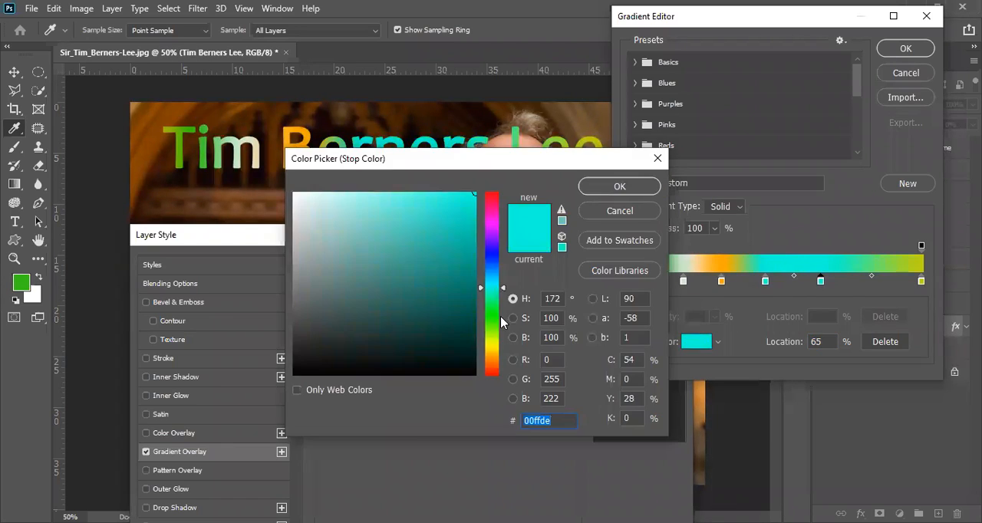
click(491, 221)
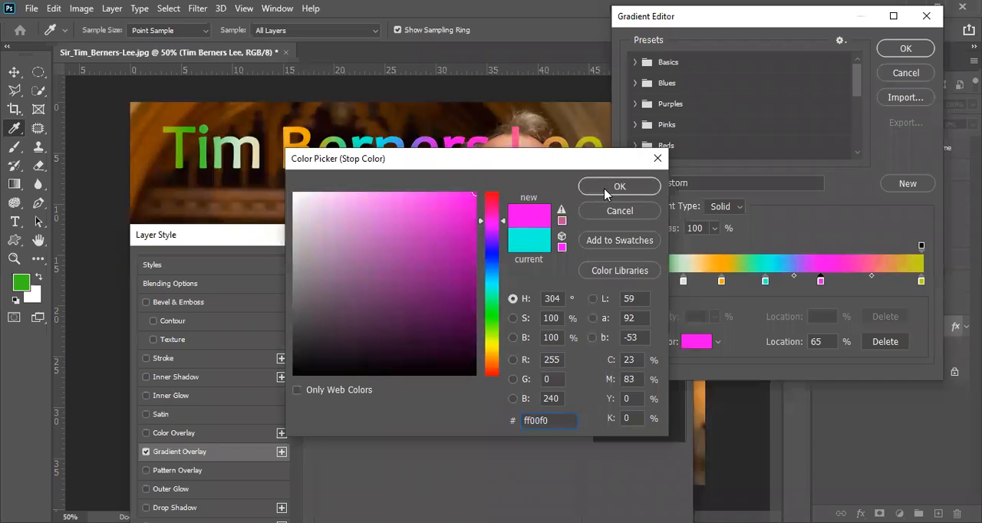
click(609, 188)
Add a red ff0000 color stop at 81% and apply the multicolor gradient overlay to the text
click(867, 282)
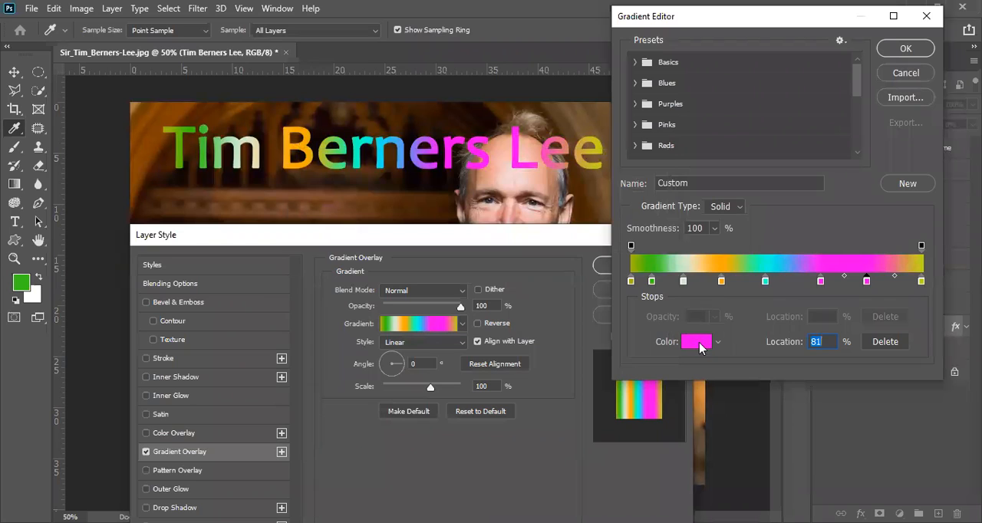
click(698, 343)
click(492, 362)
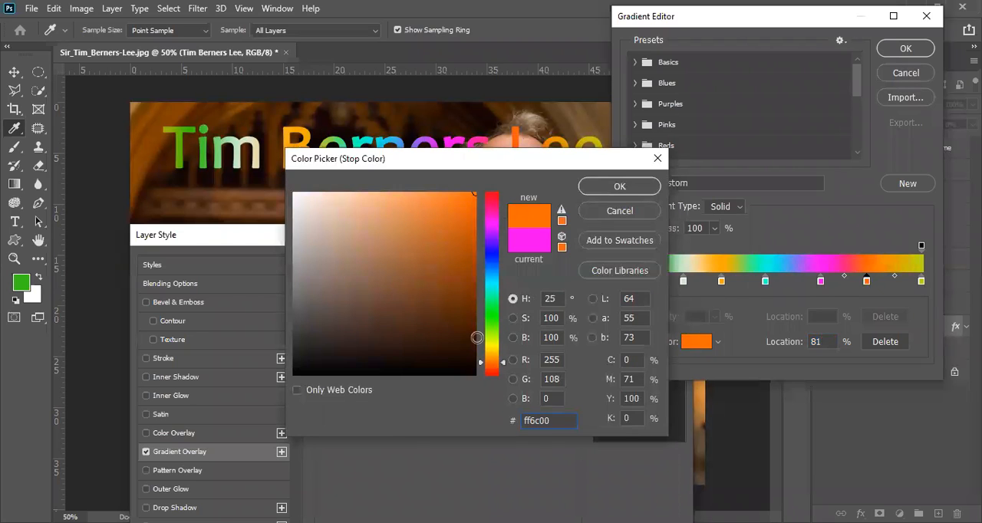
click(488, 377)
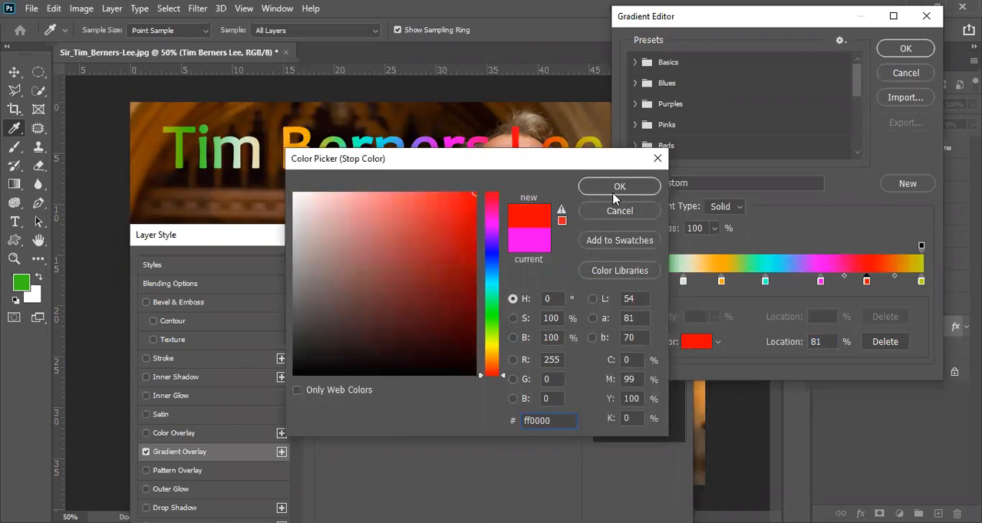
click(619, 187)
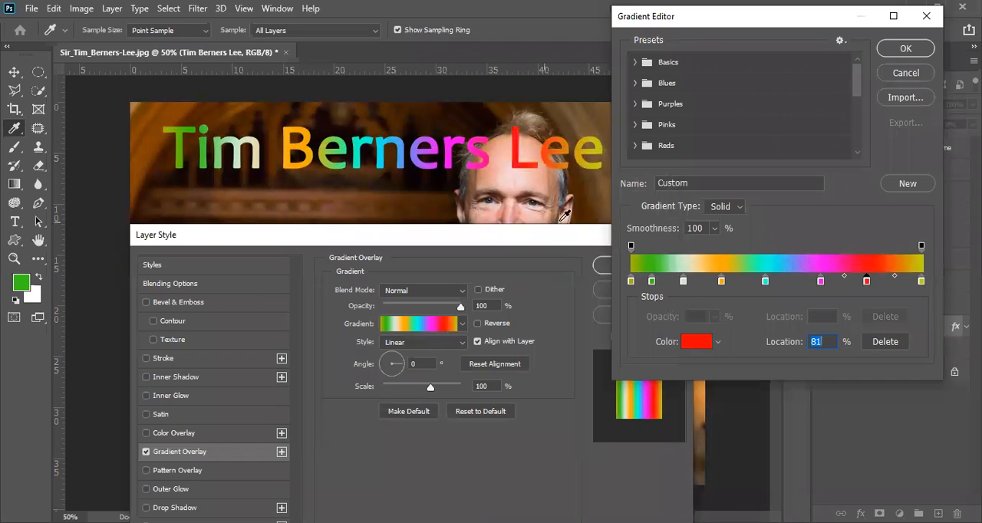
click(905, 50)
click(640, 265)
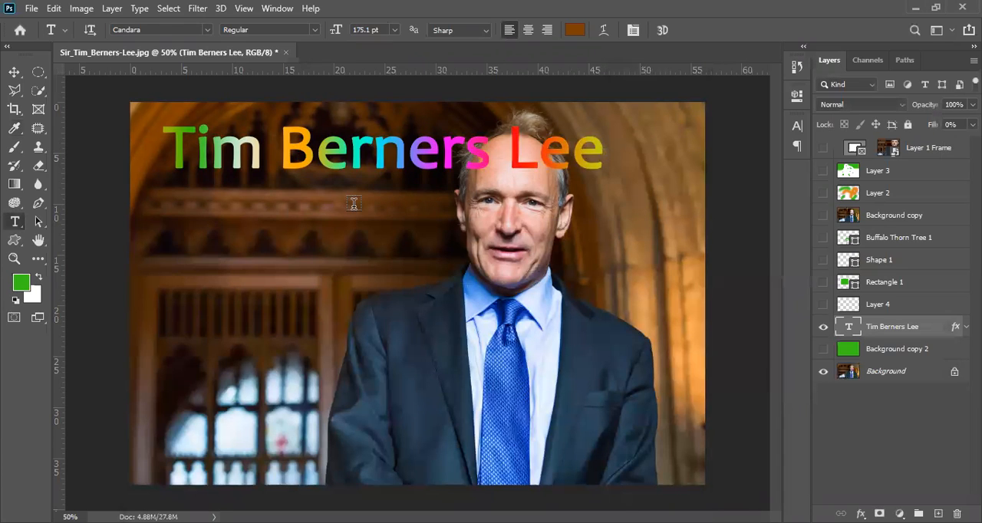
Draw a green ellipse about 536 by 544 px below the text, beside the man's shoulder
click(10, 246)
click(19, 244)
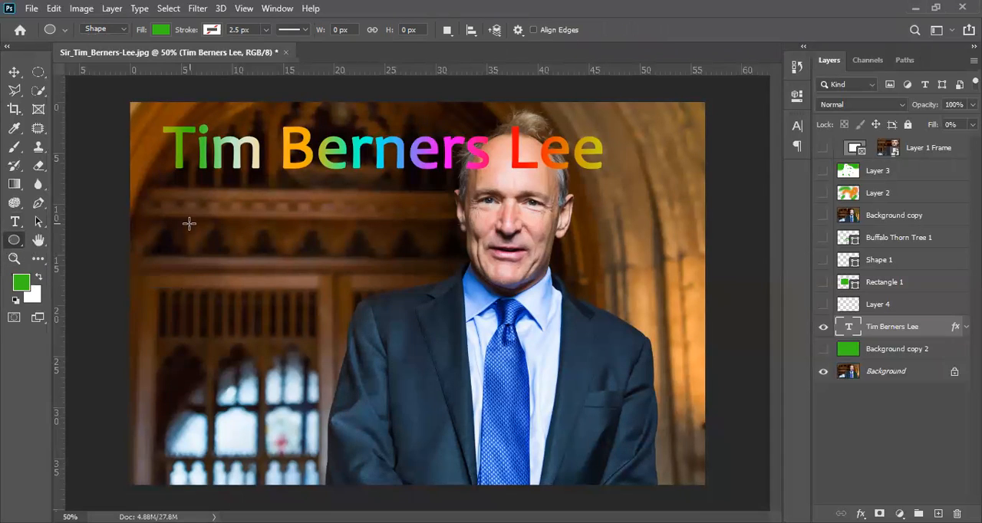
drag(199, 198, 390, 392)
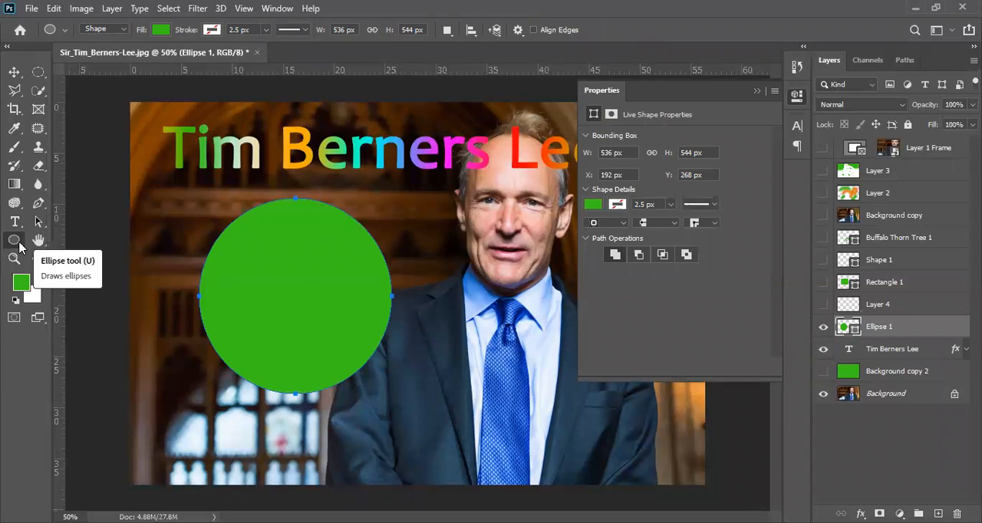
Switch to the Custom Shape tool, and hide the Ellipse 1 and text layers
right_click(16, 243)
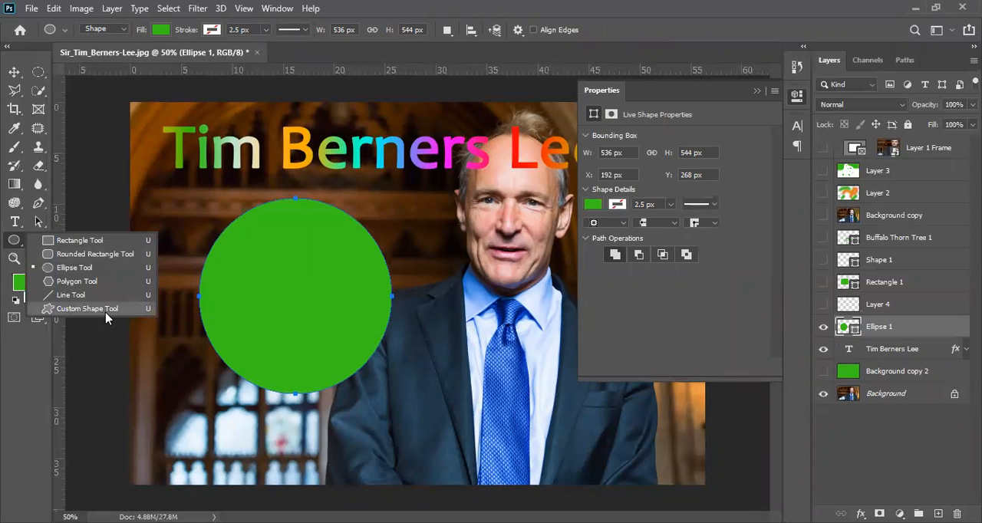
click(108, 315)
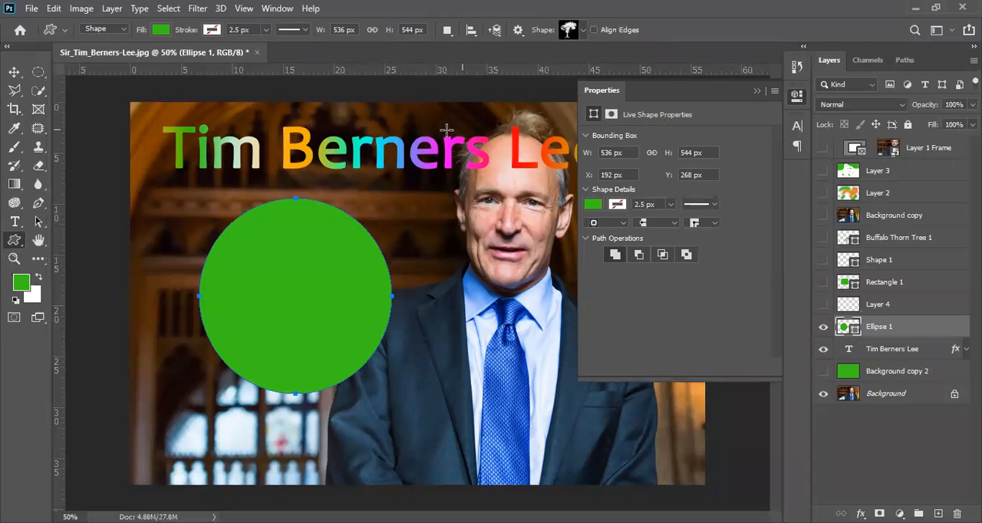
click(582, 32)
click(582, 32)
click(823, 327)
click(823, 350)
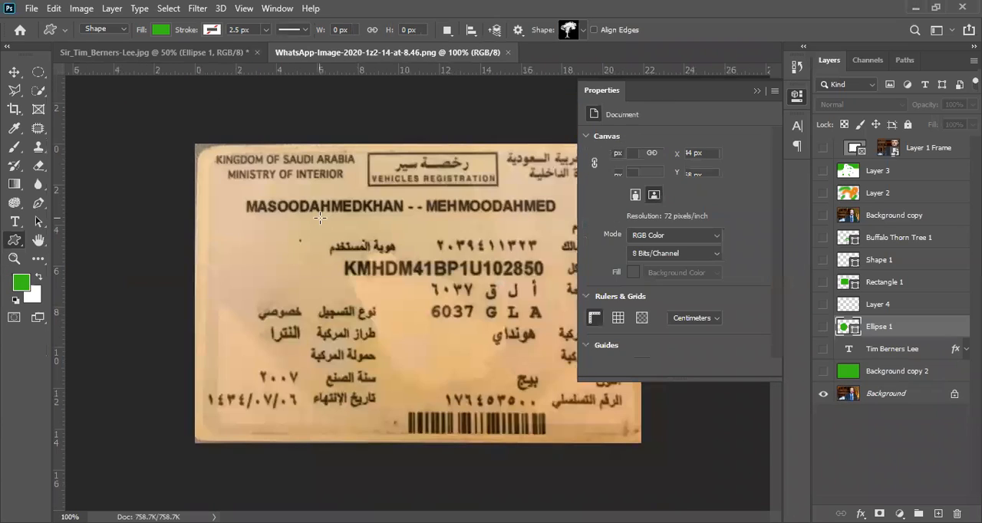
Select the year-of-manufacture value on the registration card with a rectangular marquee
click(797, 98)
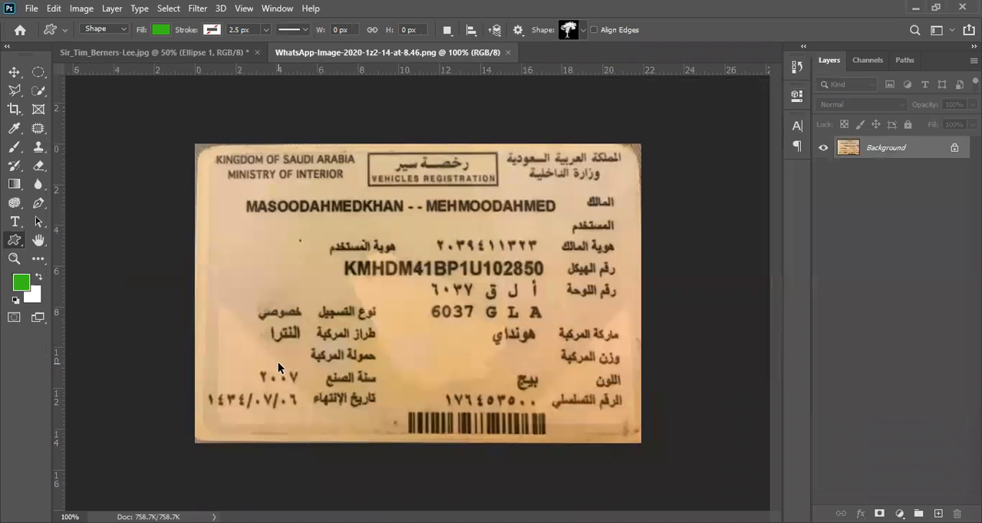
scroll(278, 362, up, 2)
drag(279, 363, 341, 266)
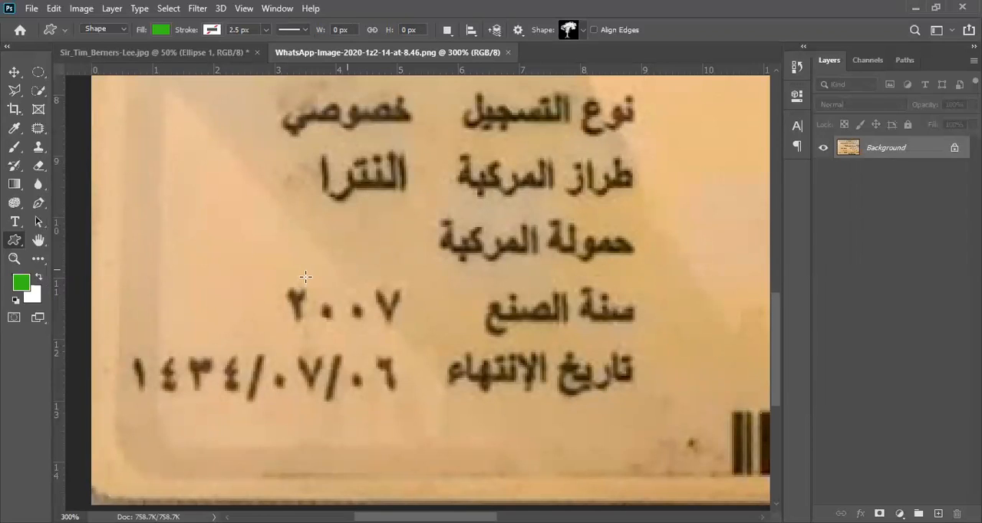
click(14, 73)
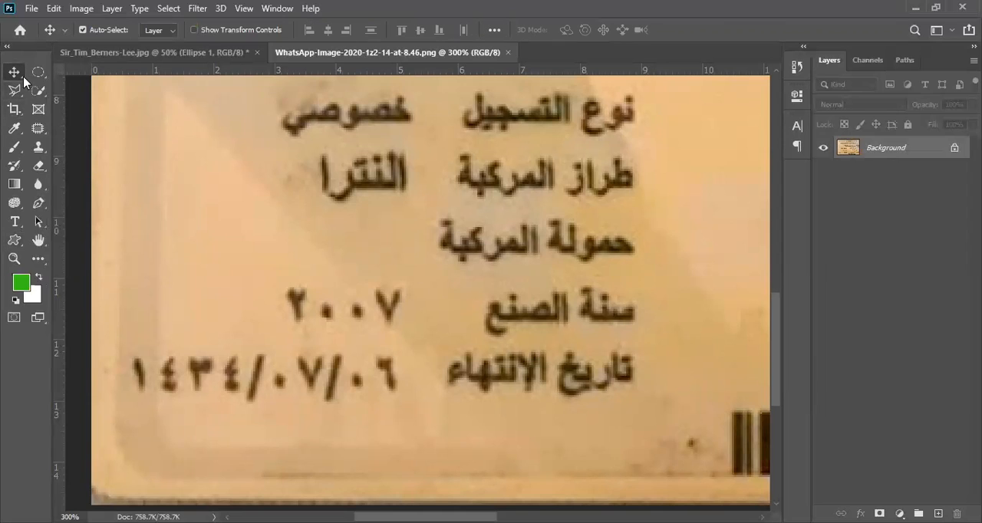
click(17, 91)
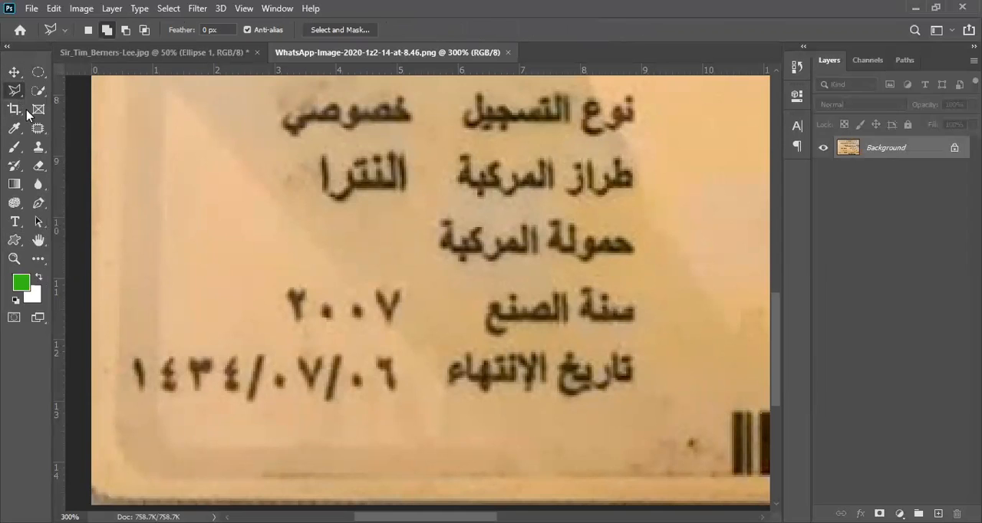
click(38, 72)
right_click(39, 73)
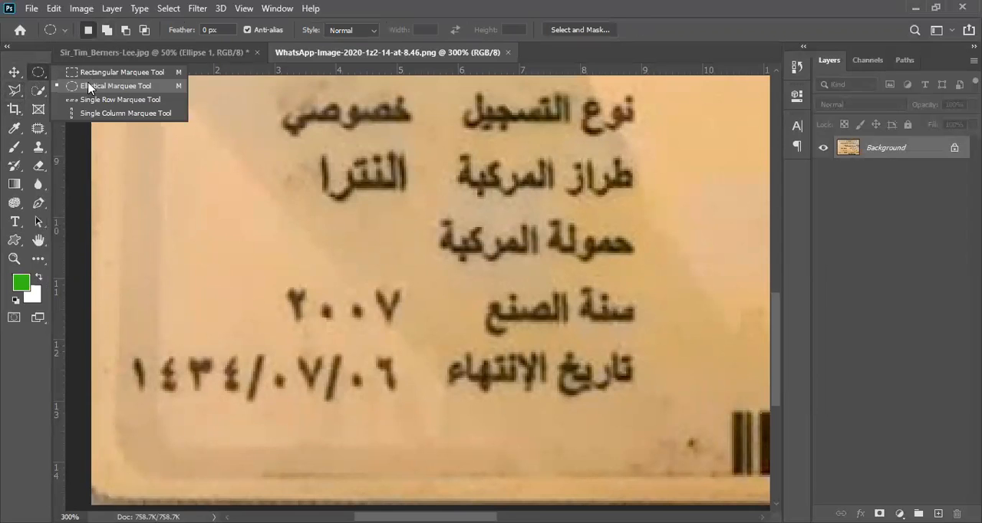
click(97, 78)
drag(277, 275, 412, 332)
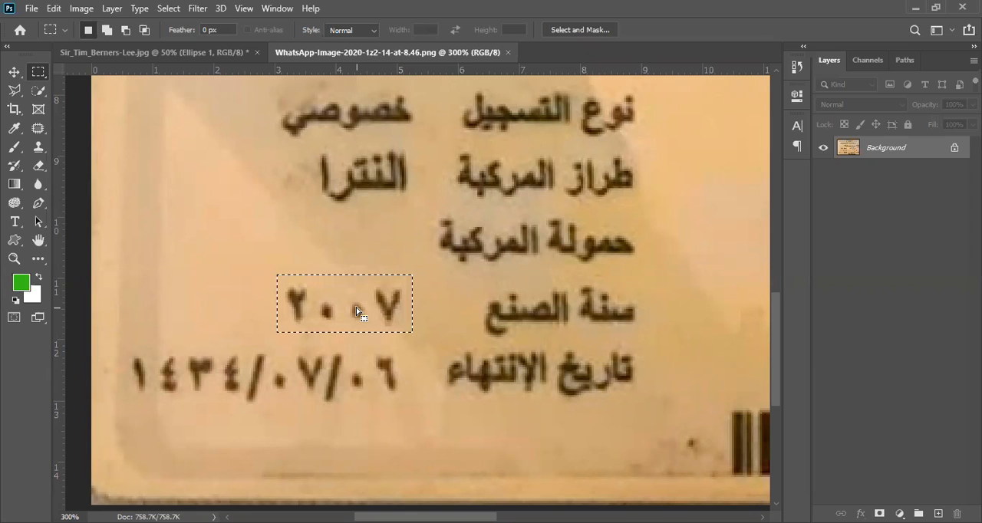
Try a Content-Aware fill at 100% opacity on the selected year value, inspect the area, and undo it
key(shift+F5)
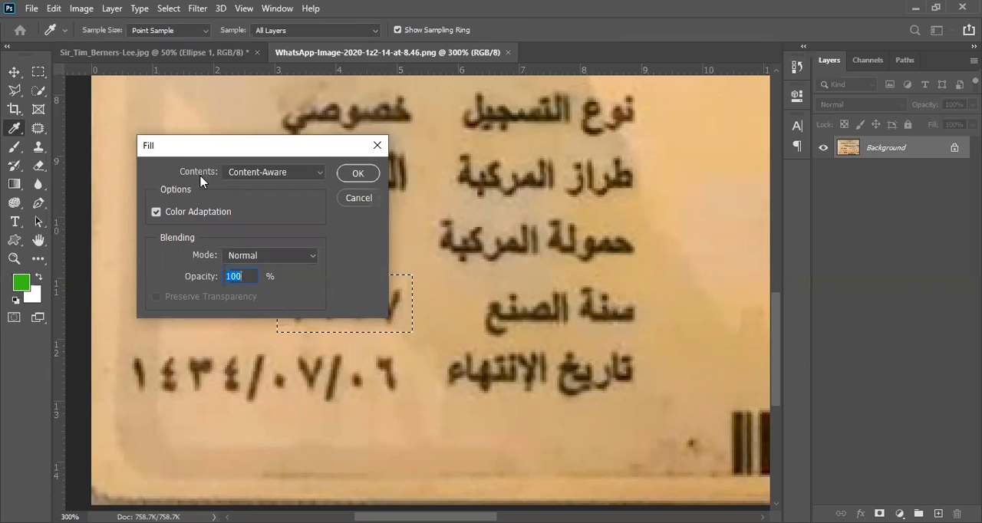
click(358, 175)
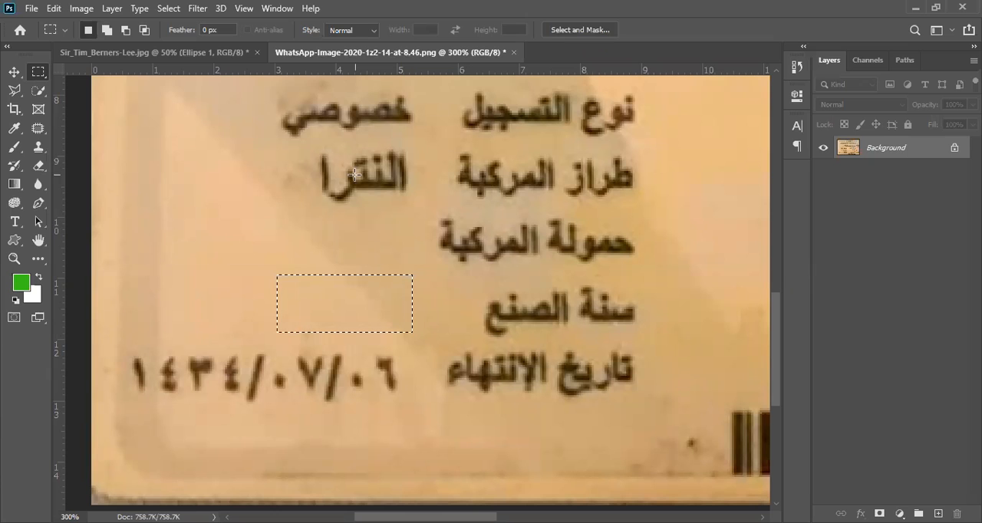
ctrl+click(396, 327)
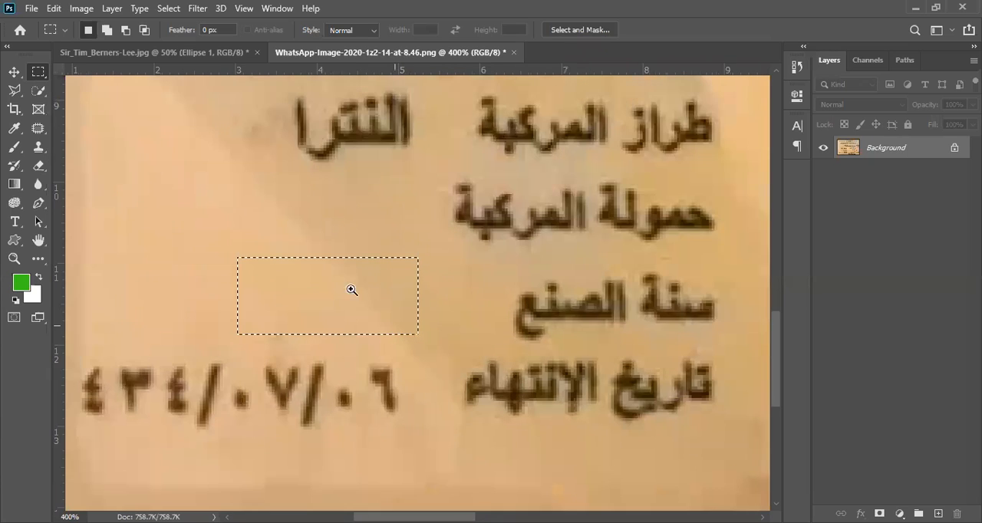
ctrl+click(339, 281)
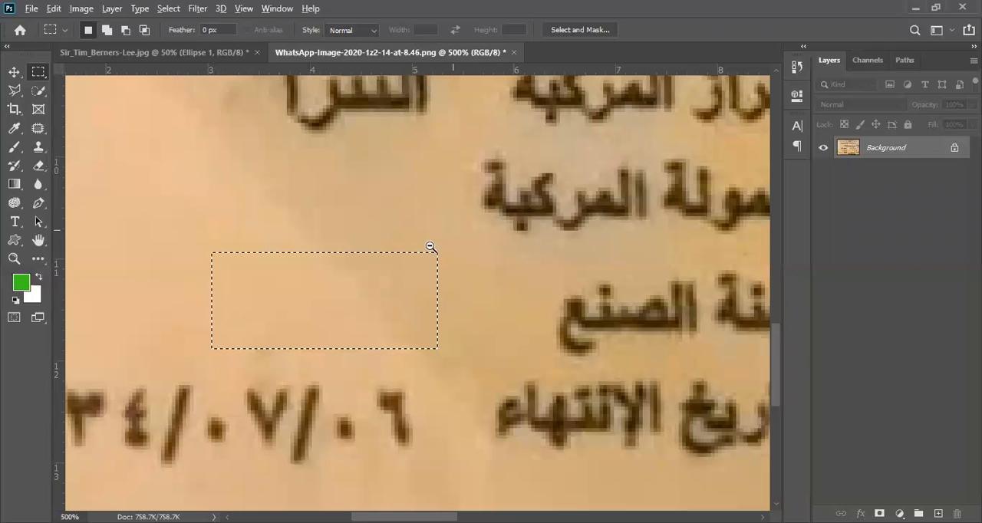
alt+click(384, 290)
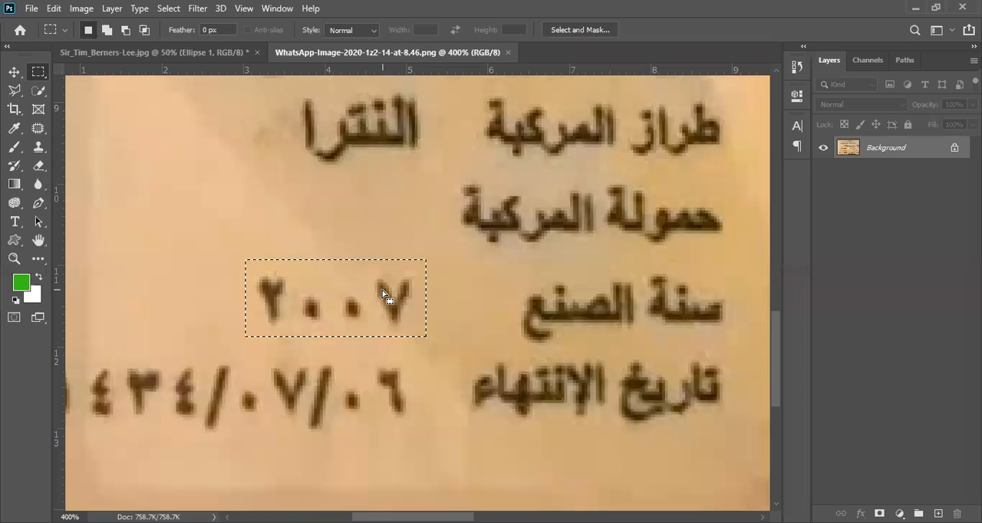
alt+click(384, 293)
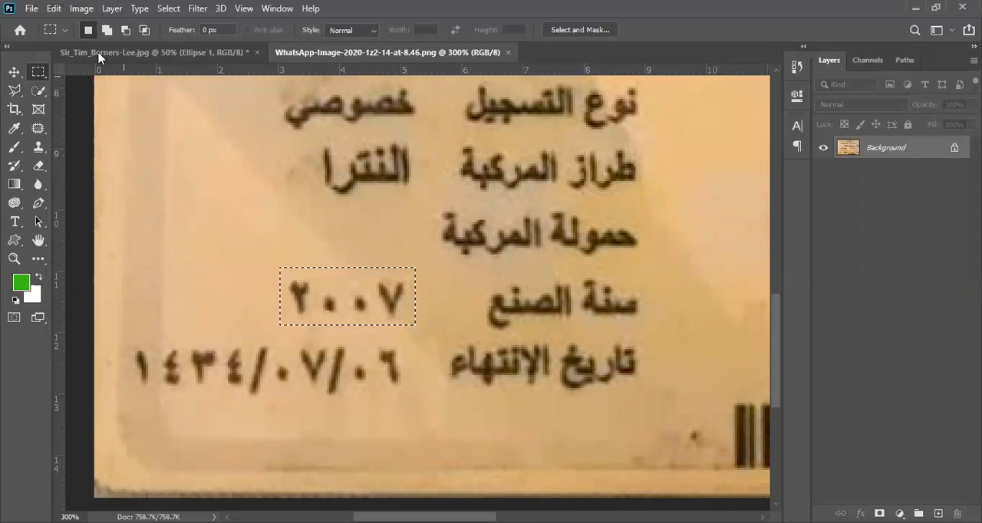
Remove the selected year with Content-Aware Fill, using the Auto sampling area and output to a new layer, and deselect
click(55, 8)
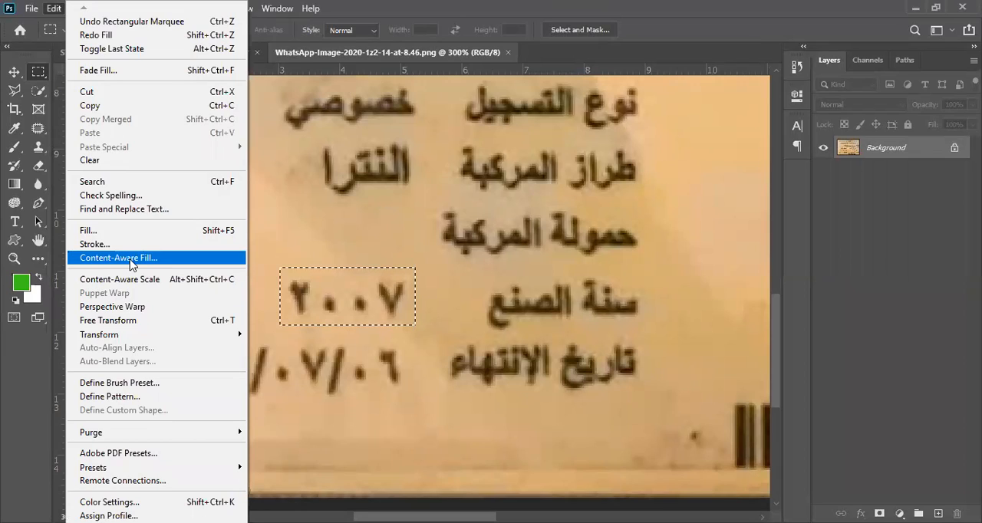
click(131, 263)
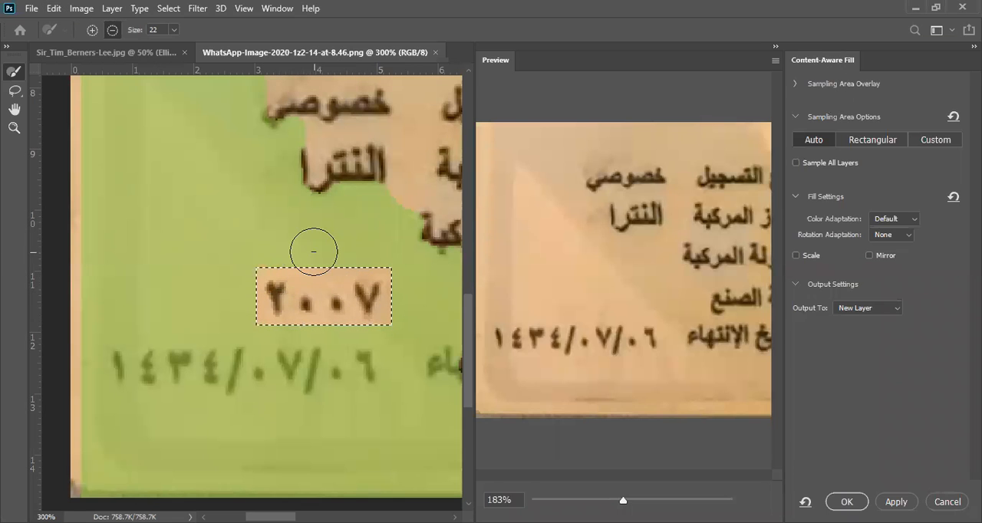
scroll(306, 261, down, 3)
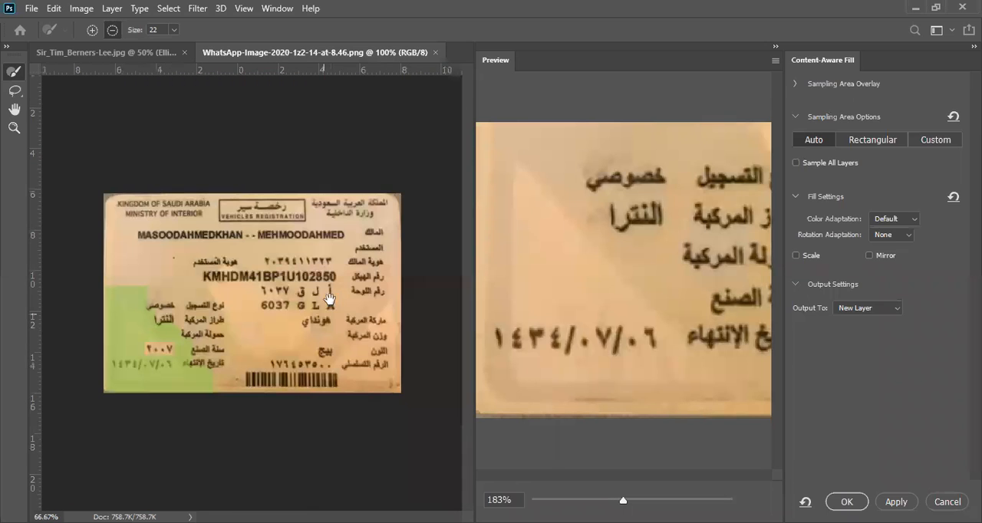
click(158, 358)
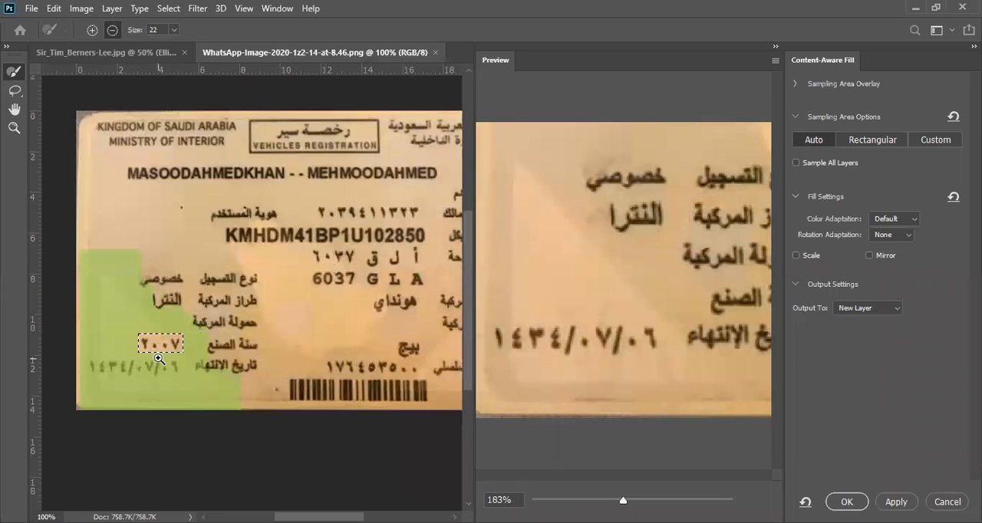
click(158, 349)
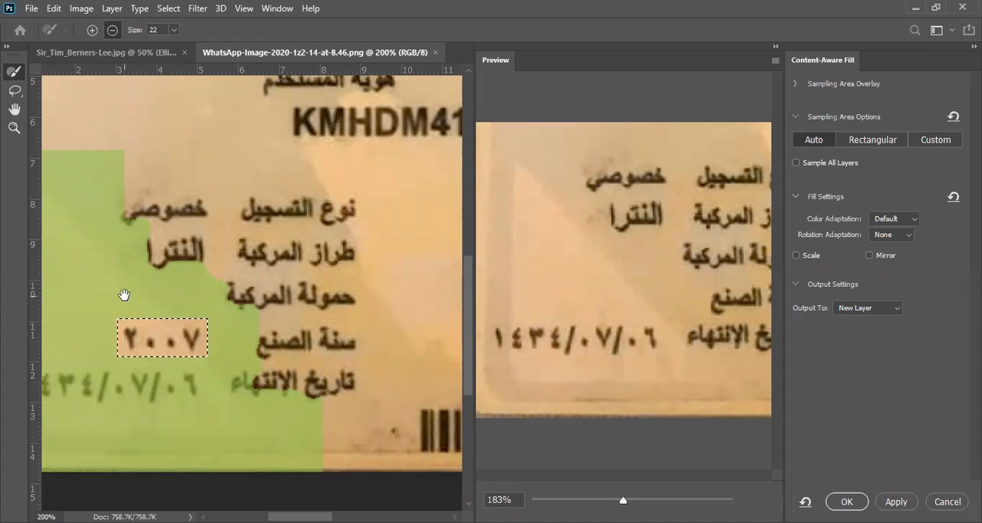
drag(125, 294, 177, 276)
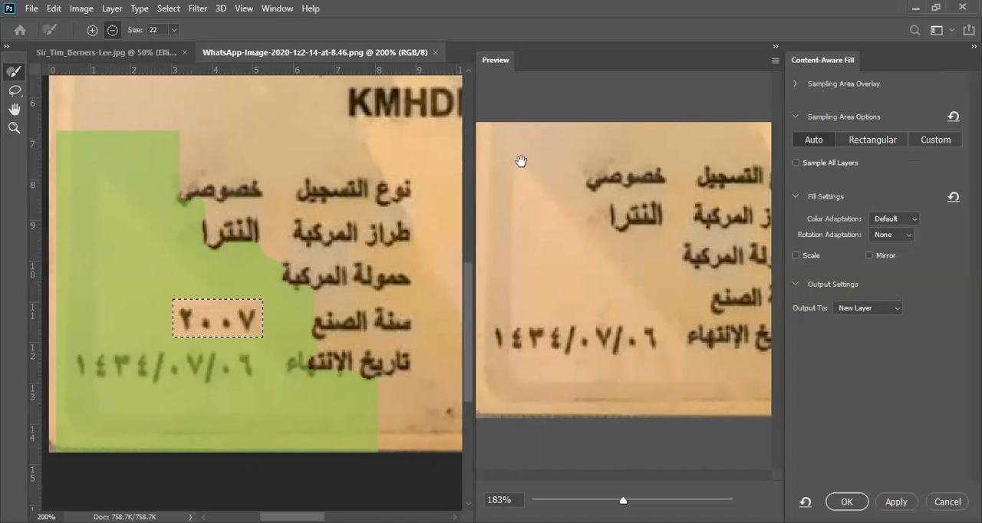
click(922, 141)
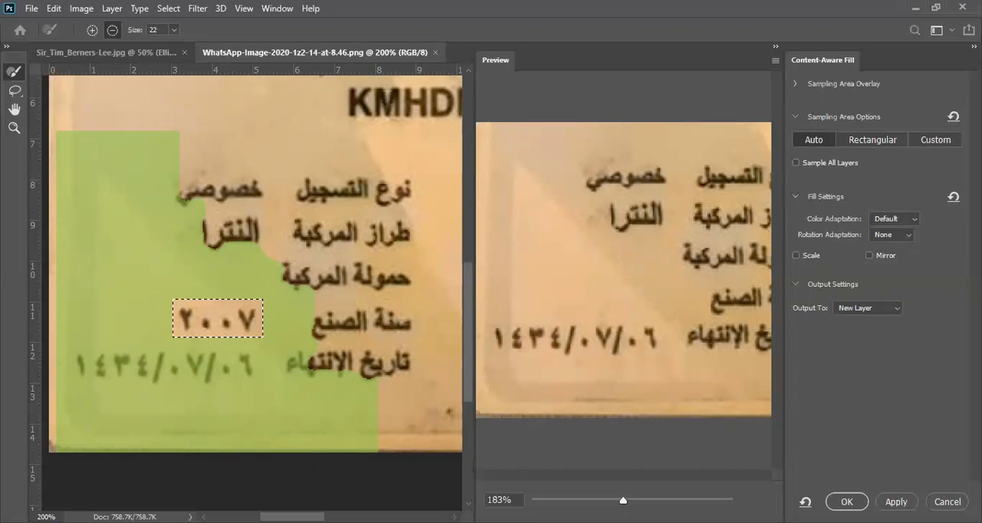
click(847, 502)
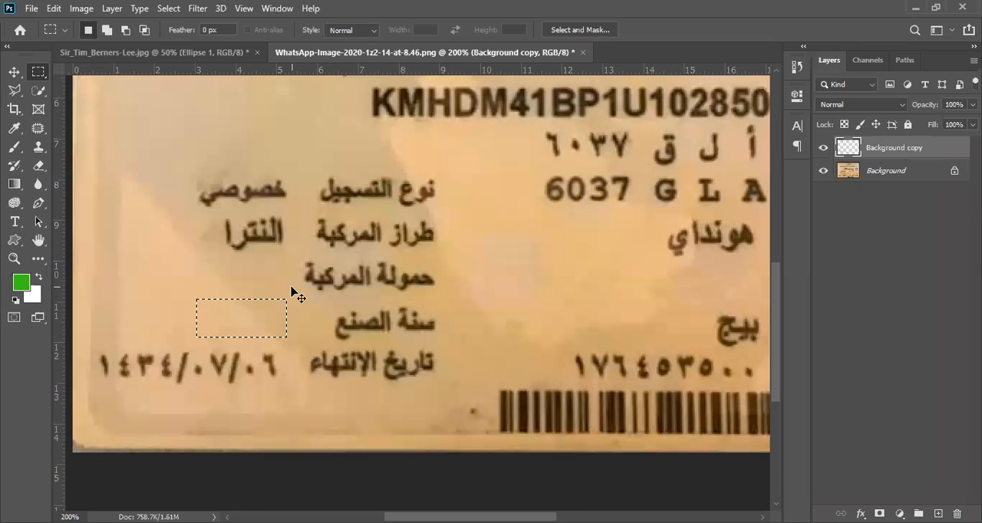
key(ctrl+d)
Select the whole expiry date on the card with a rectangular marquee
drag(340, 240, 313, 358)
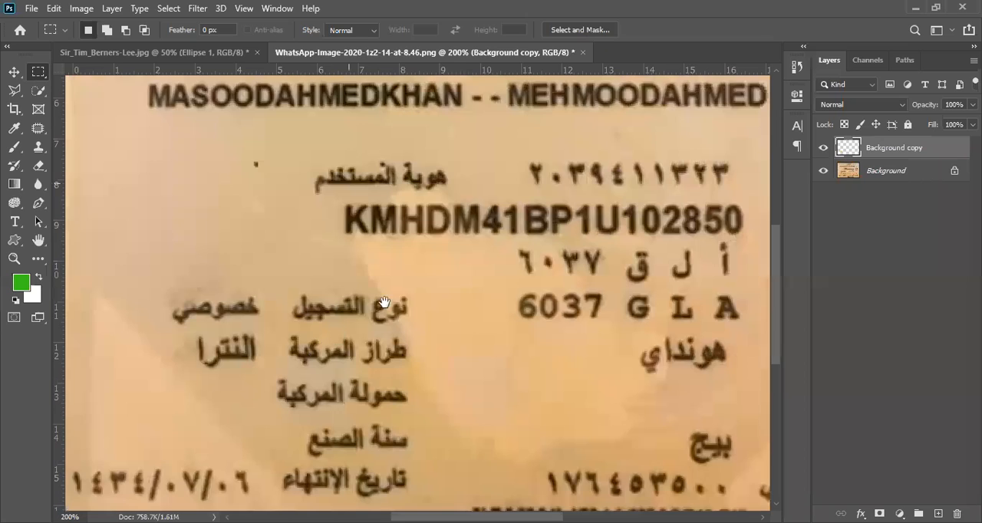
drag(201, 225, 194, 131)
drag(382, 184, 455, 159)
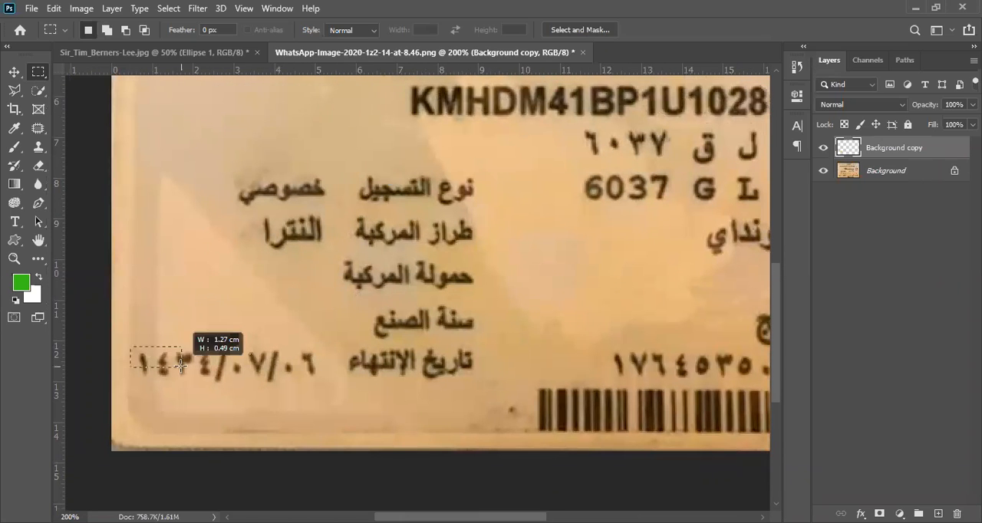
drag(298, 388, 328, 387)
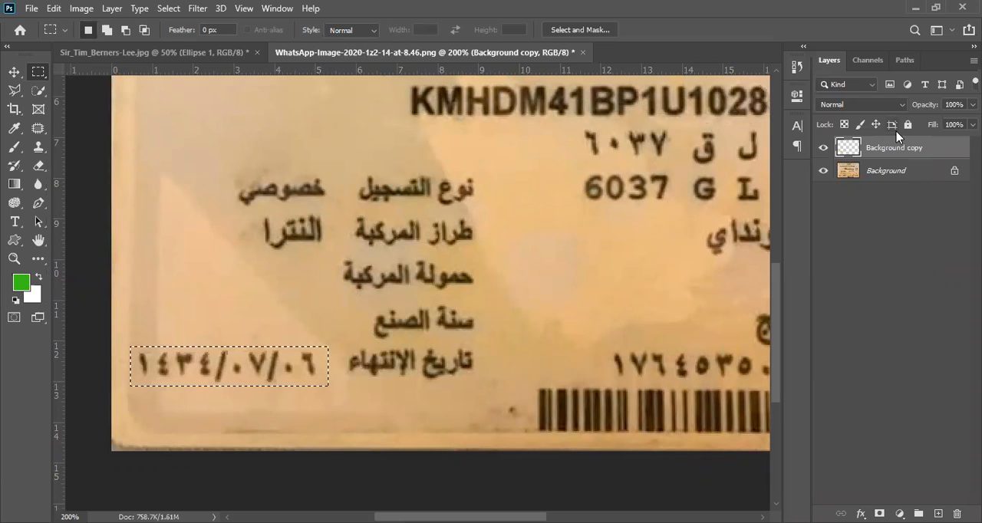
Hide the Background copy layer and make the Background layer active
click(822, 147)
click(912, 180)
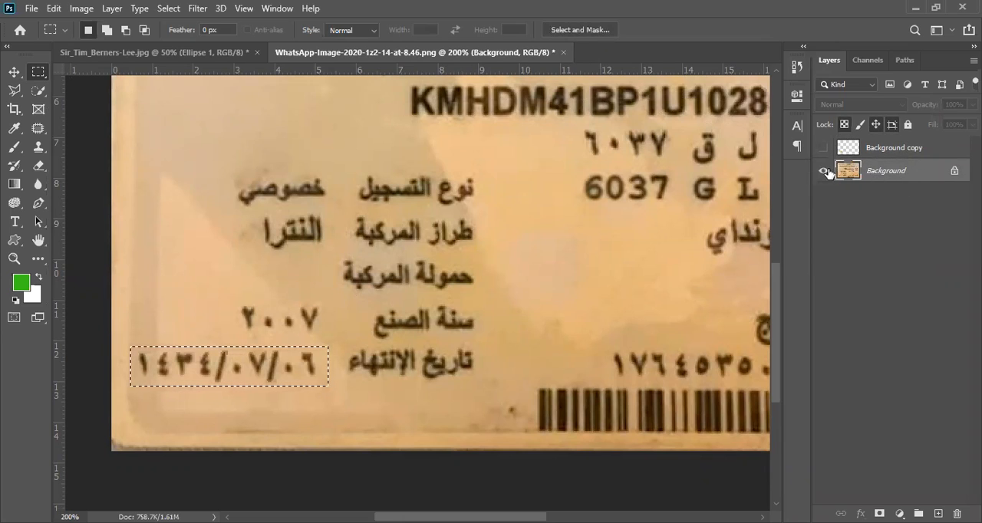
click(886, 152)
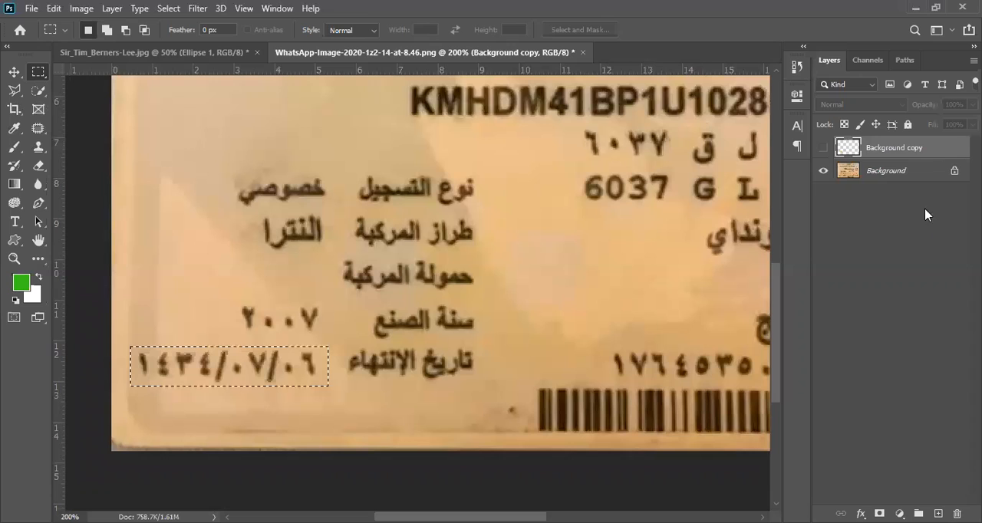
click(867, 174)
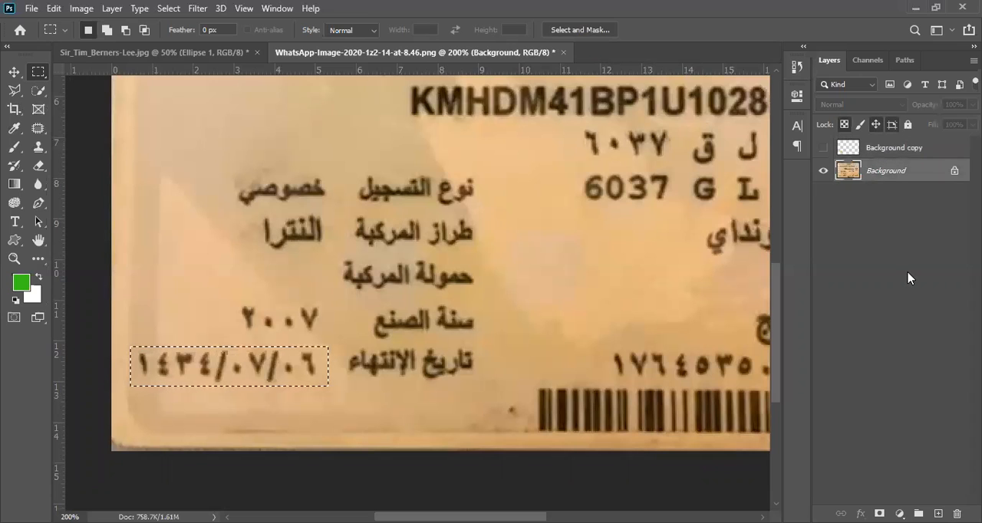
Try a Content-Aware fill at 100% opacity on the selected expiry date, and undo the fill and the selection
key(shift+F5)
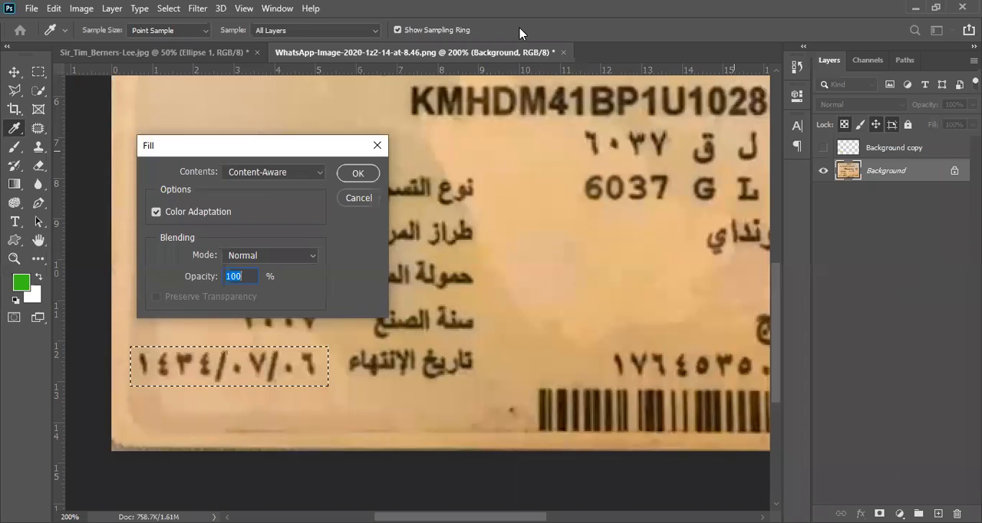
click(357, 174)
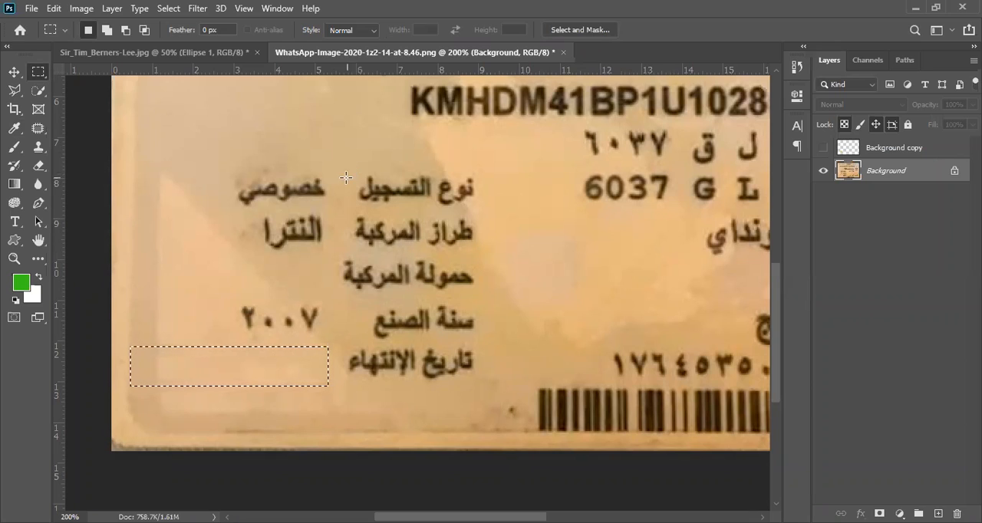
key(ctrl+z)
key(ctrl+z)
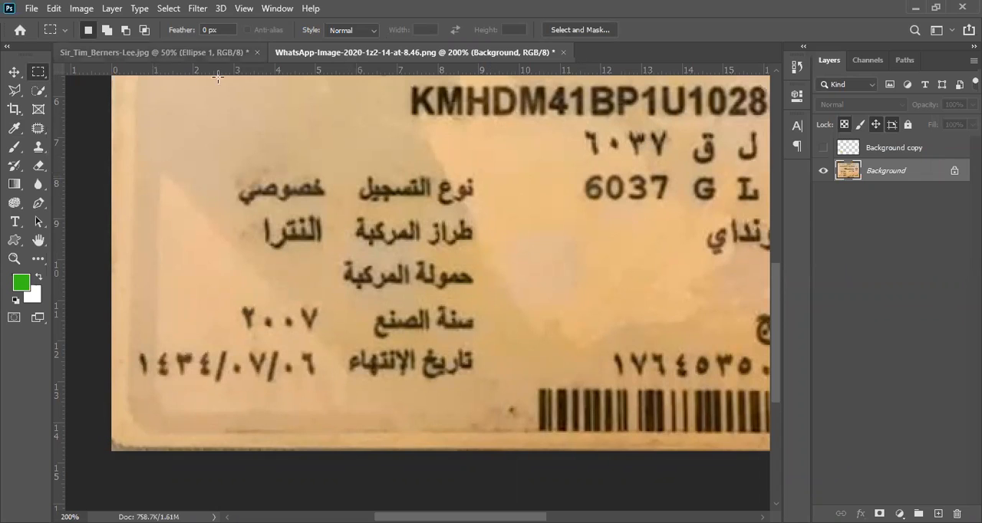
ctrl+alt+click(262, 162)
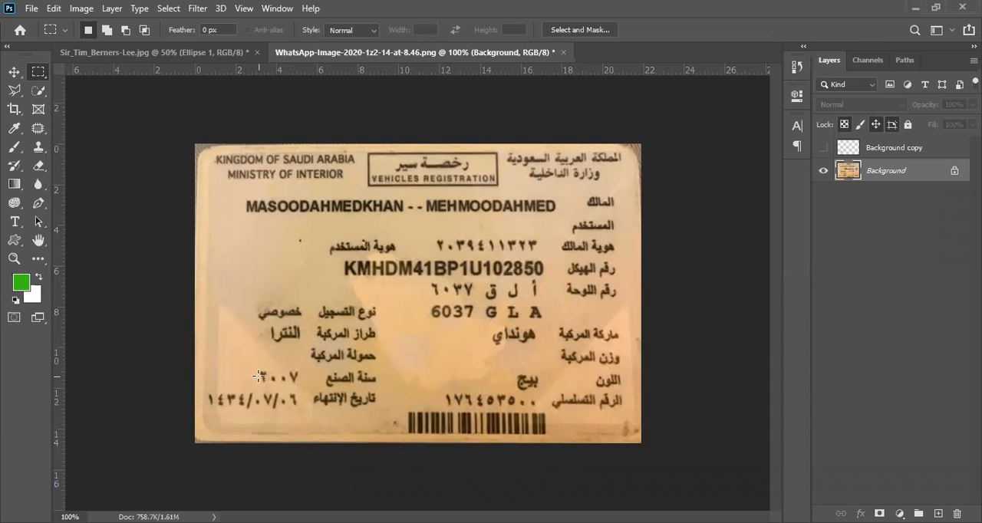
click(32, 9)
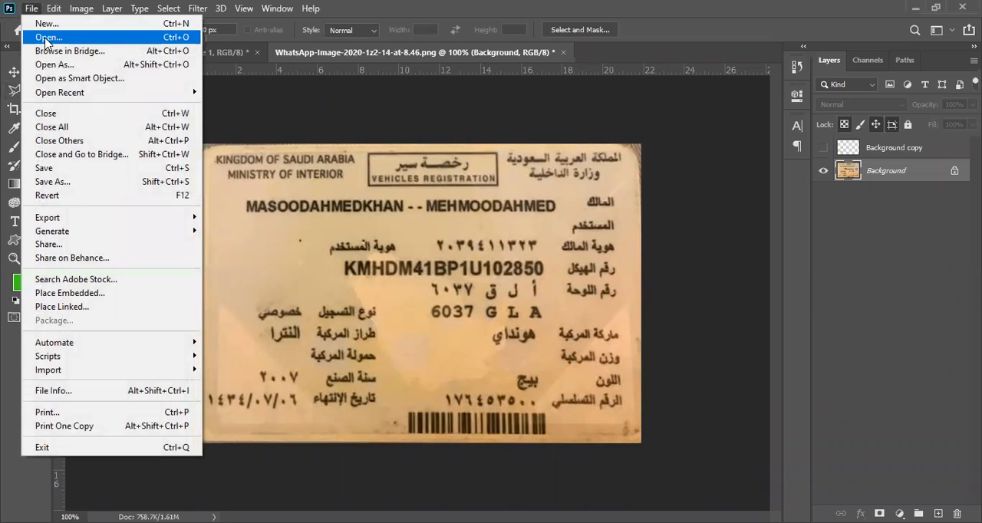
click(46, 38)
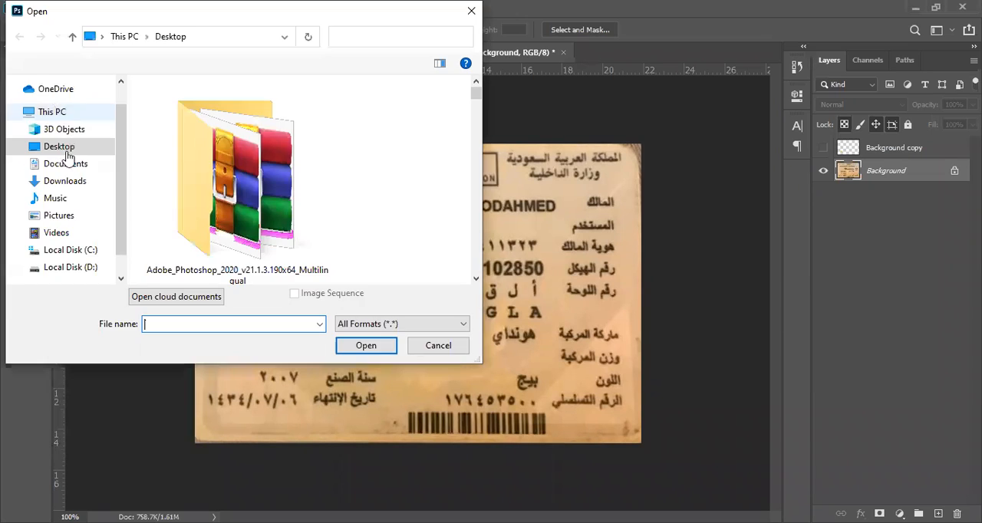
click(66, 175)
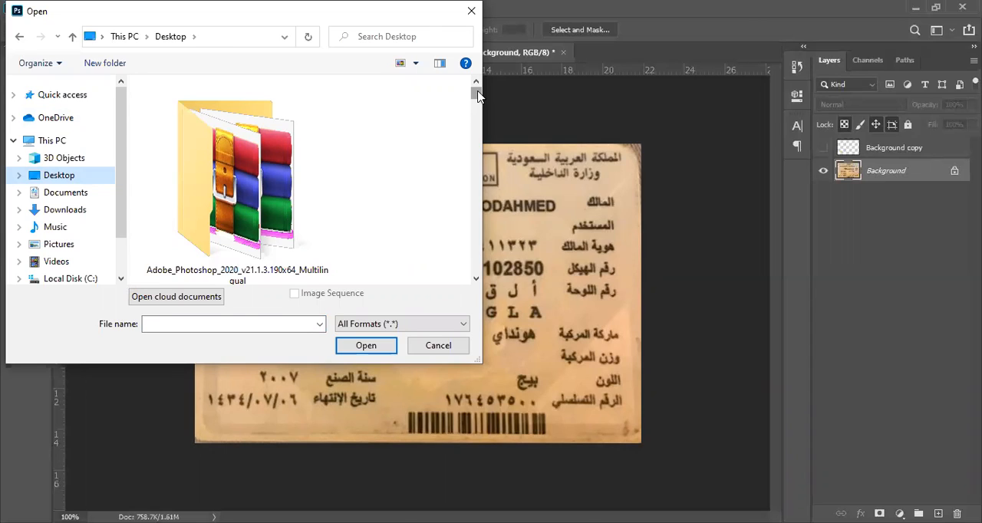
mouse_move(477, 92)
mouse_down()
mouse_move(481, 112)
mouse_move(460, 84)
mouse_up()
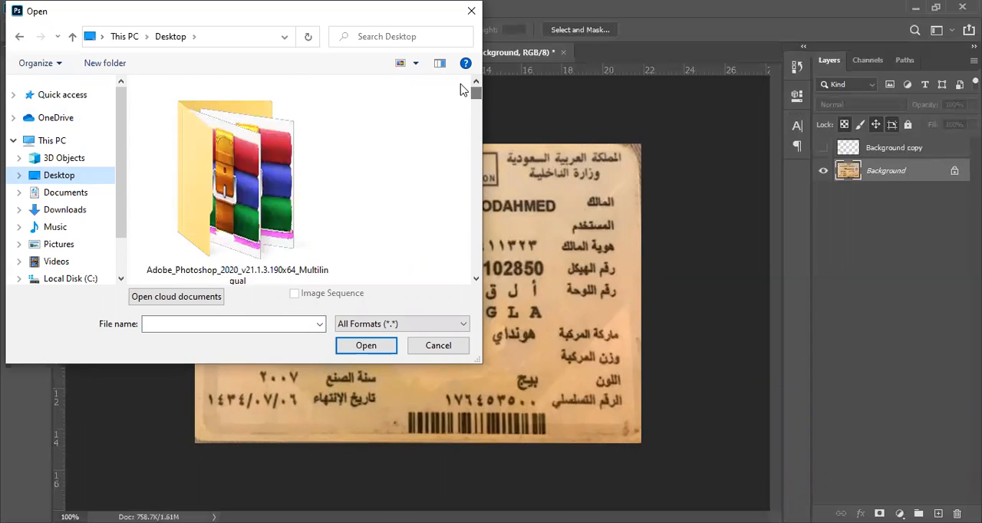
click(454, 345)
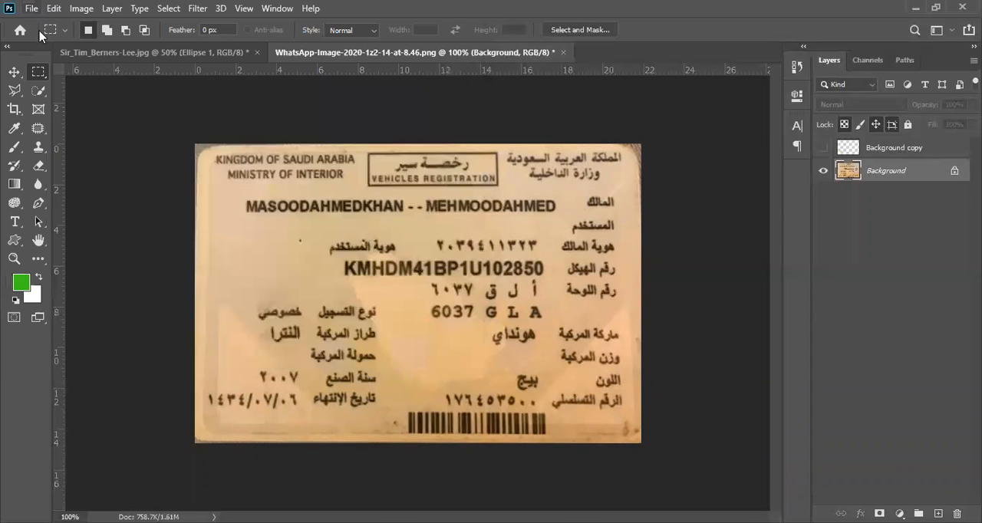
Open the image WhatsApp-Image-2020-12-17-at-10.34.png from the Desktop
click(32, 10)
click(49, 37)
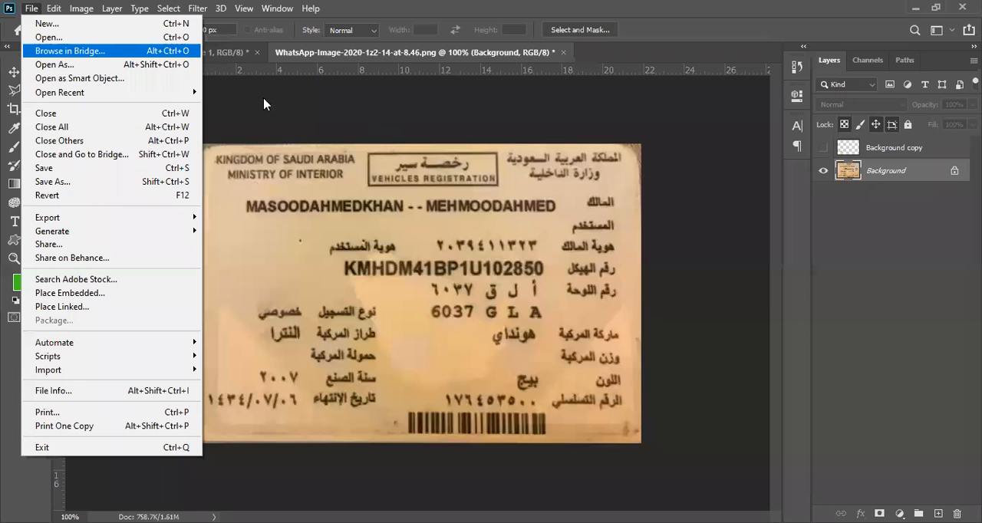
scroll(476, 106, down, 1)
drag(476, 106, 473, 236)
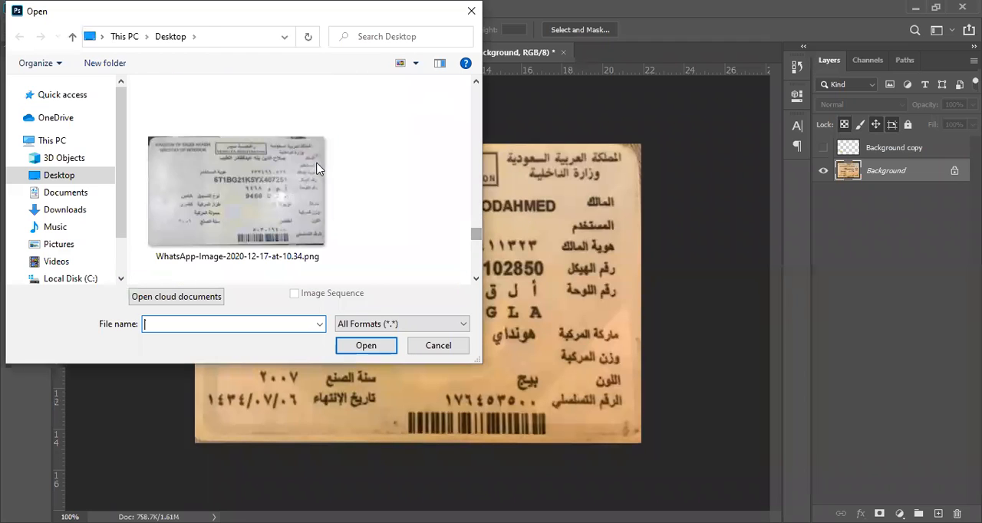
click(280, 193)
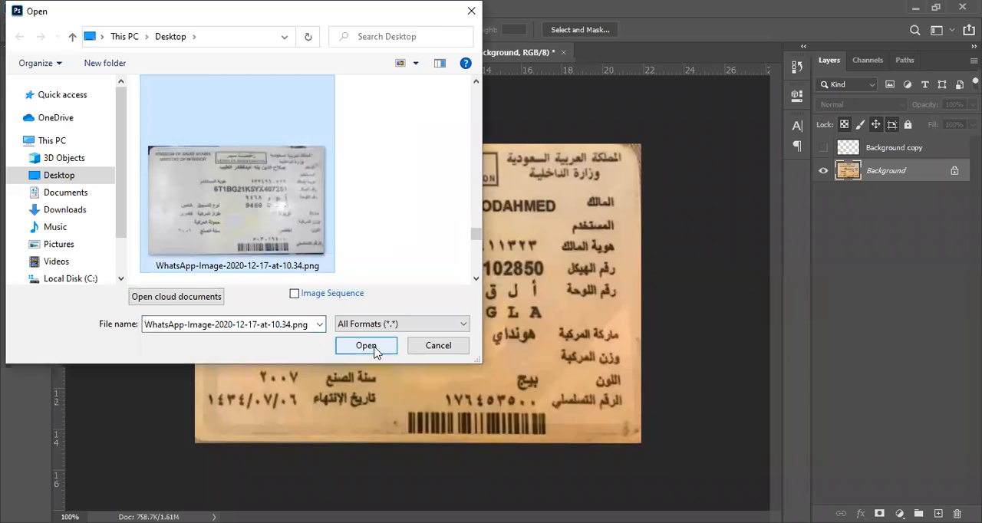
click(365, 346)
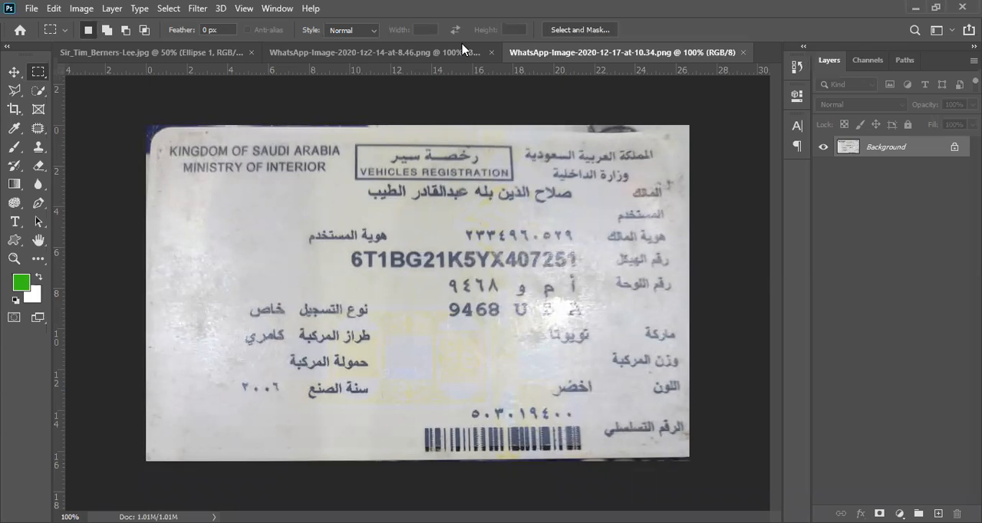
Examine the lettering of the chassis number line on the registration card up close
ctrl+click(435, 262)
drag(450, 199, 307, 237)
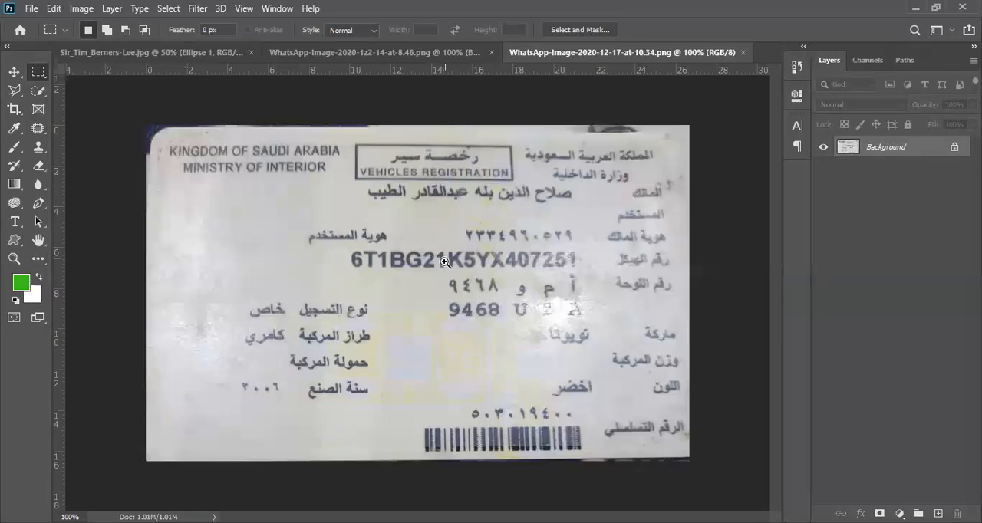
alt+click(438, 263)
click(438, 263)
click(438, 263)
drag(196, 286, 369, 259)
scroll(307, 239, down, 1)
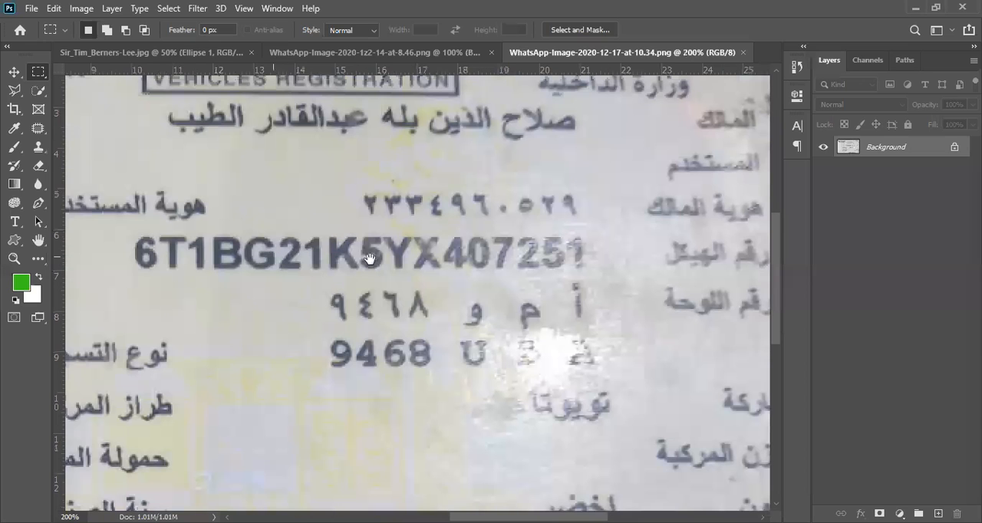
scroll(353, 253, up, 3)
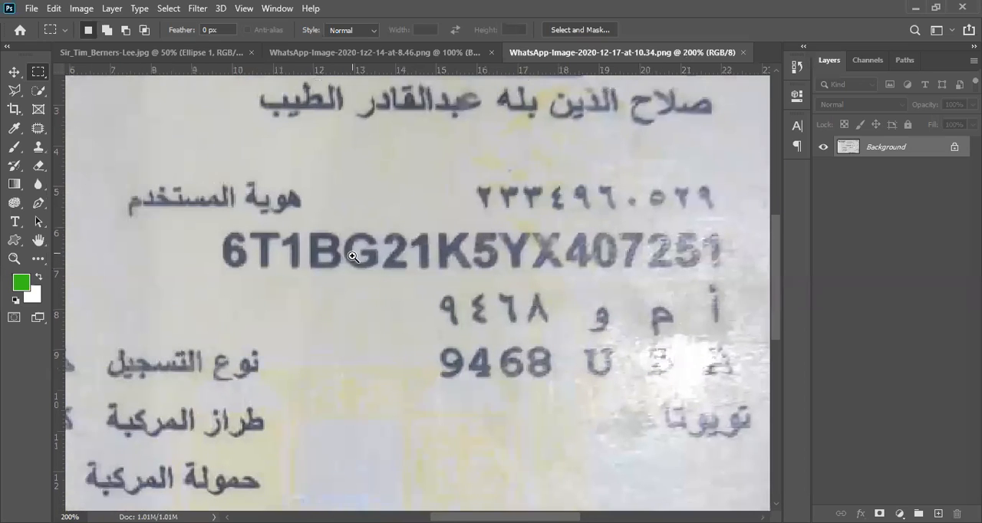
scroll(346, 230, up, 1)
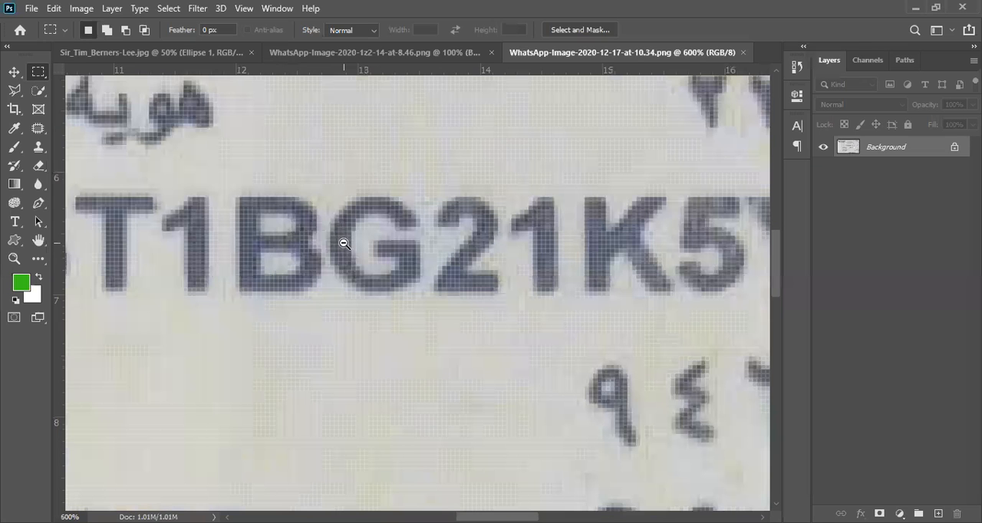
scroll(344, 243, down, 5)
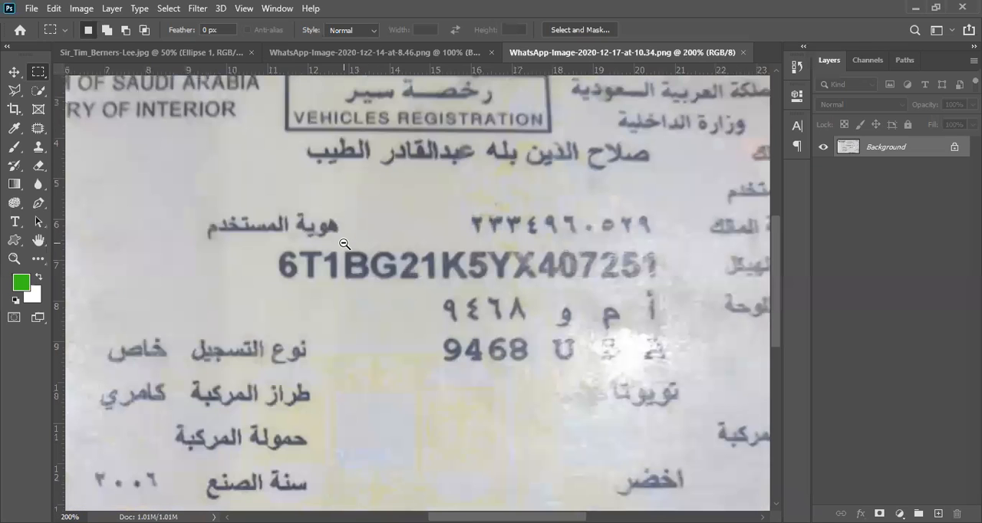
scroll(346, 241, down, 1)
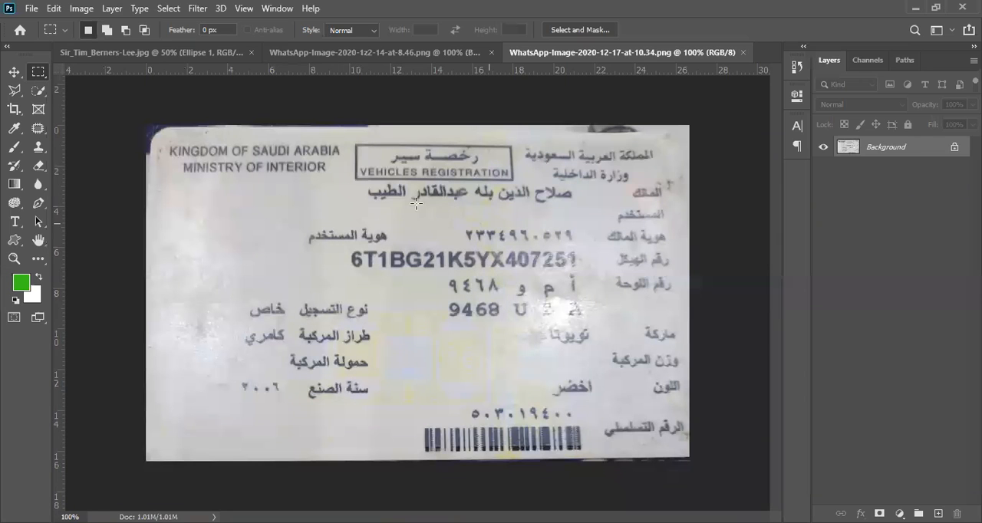
Add a text layer reading "6T" on the card and move it over the card's lower-left area
click(11, 224)
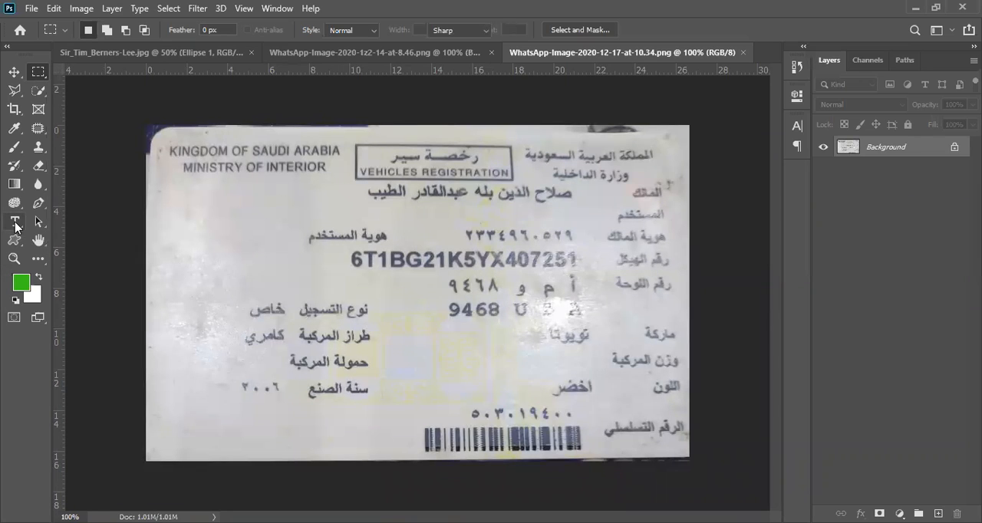
click(371, 295)
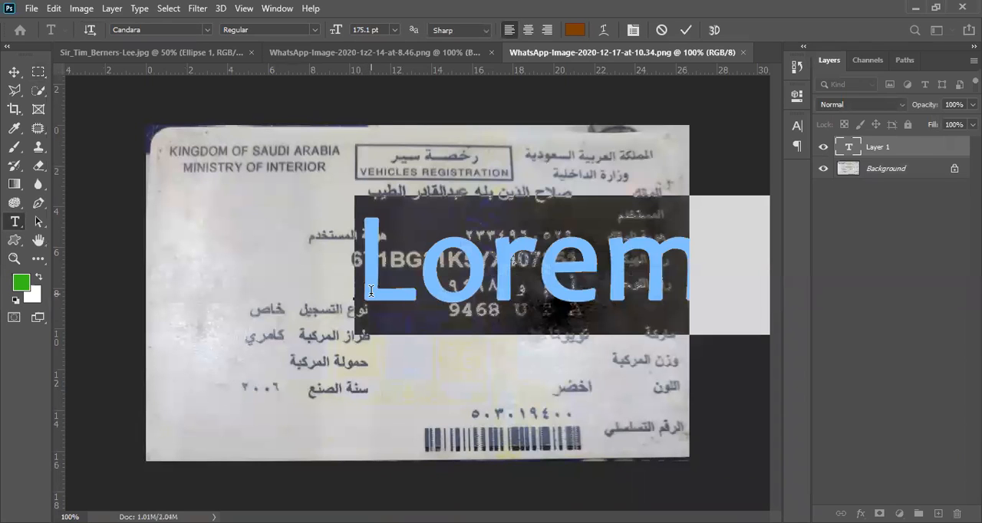
text(6T)
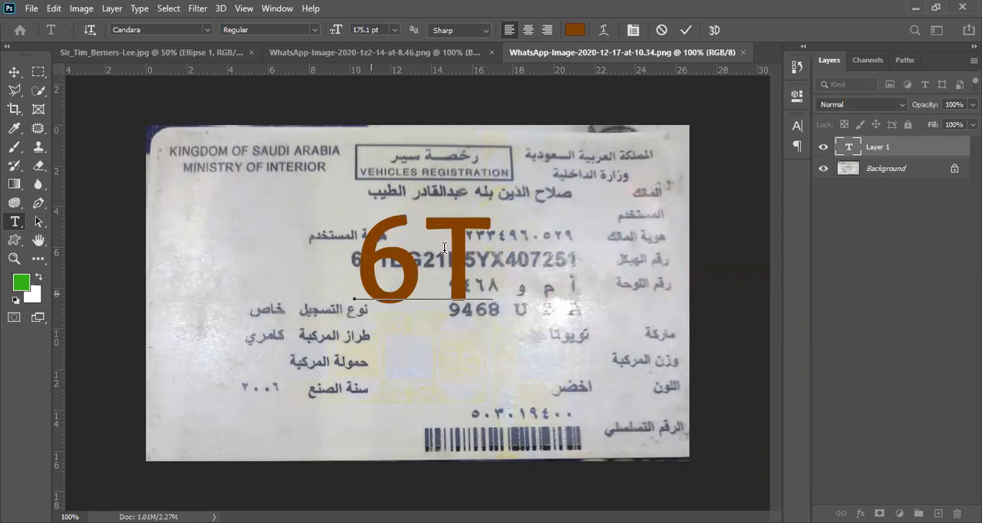
drag(459, 261, 434, 296)
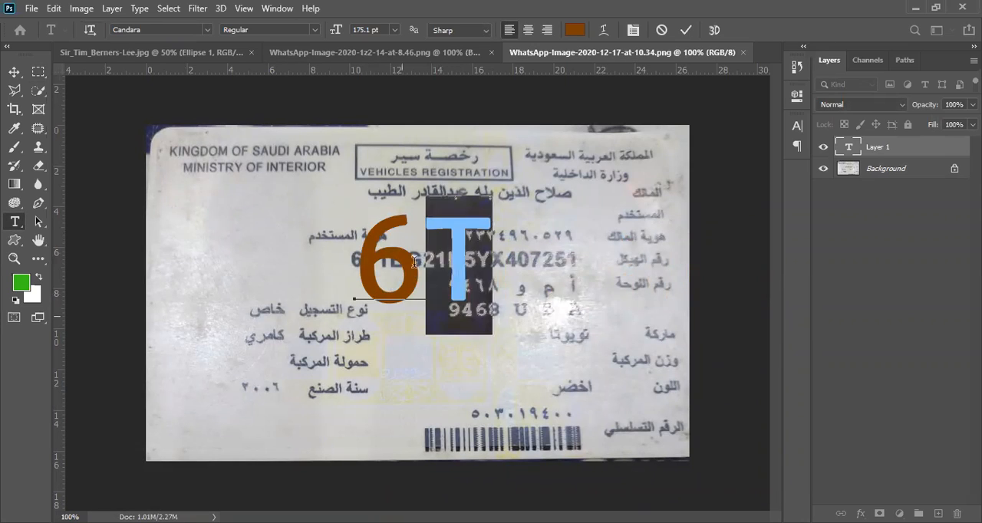
drag(399, 360, 251, 447)
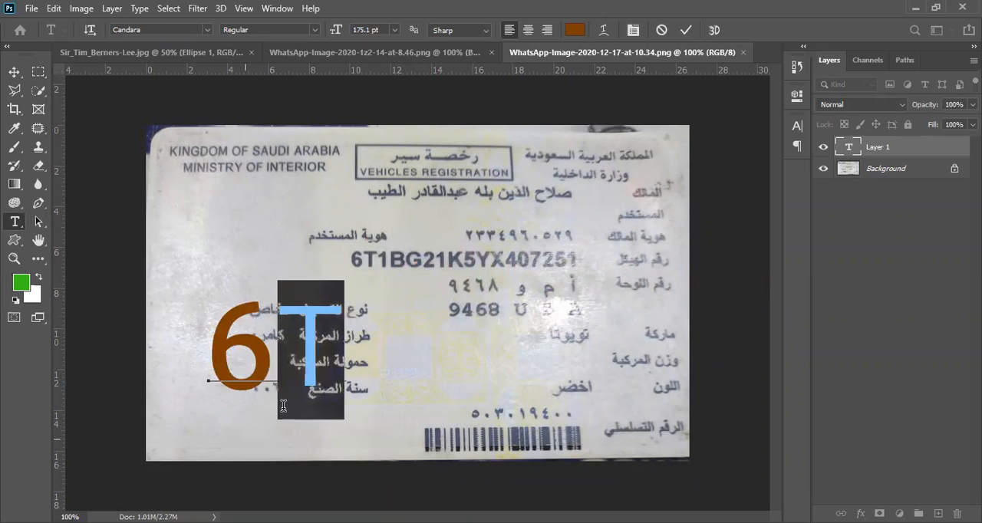
Extend the text with "1BG@" so it reads "6T1BG@", and commit the text layer
click(328, 357)
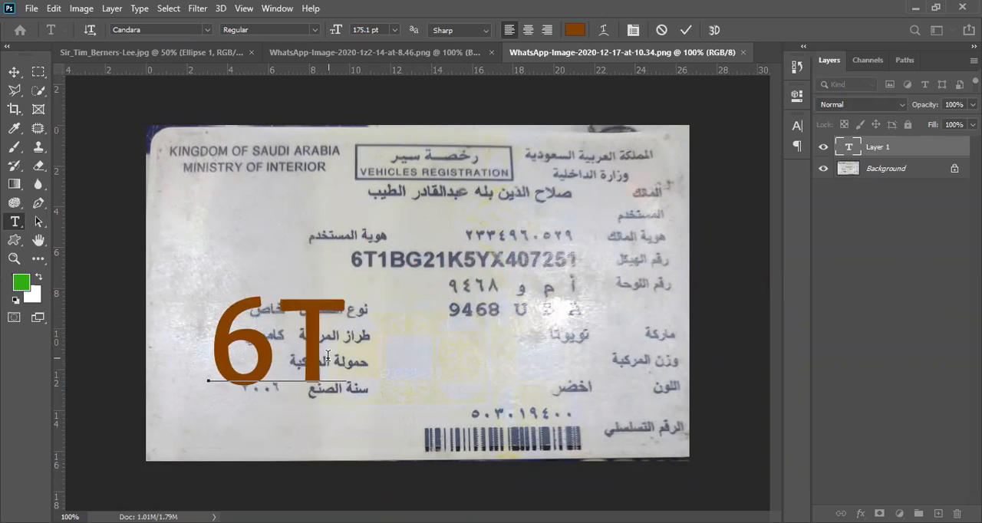
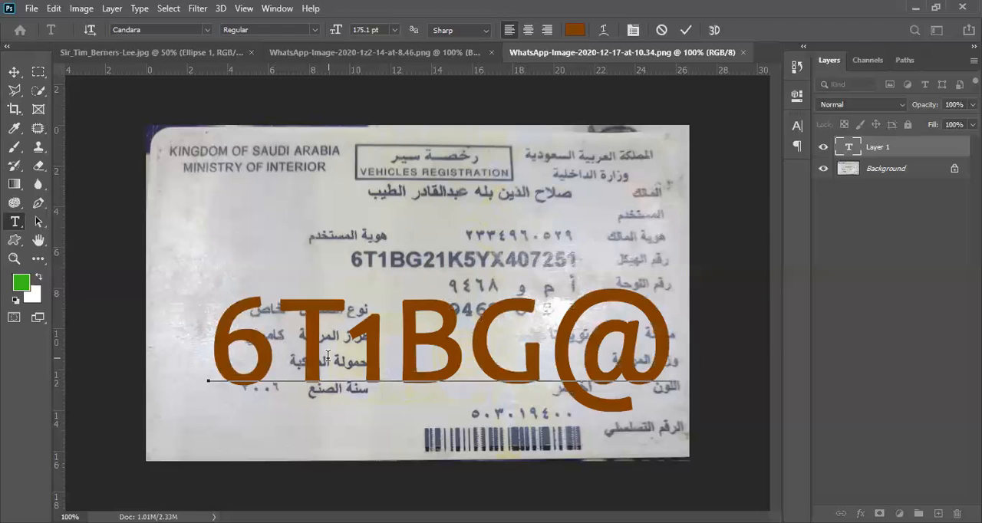
click(880, 154)
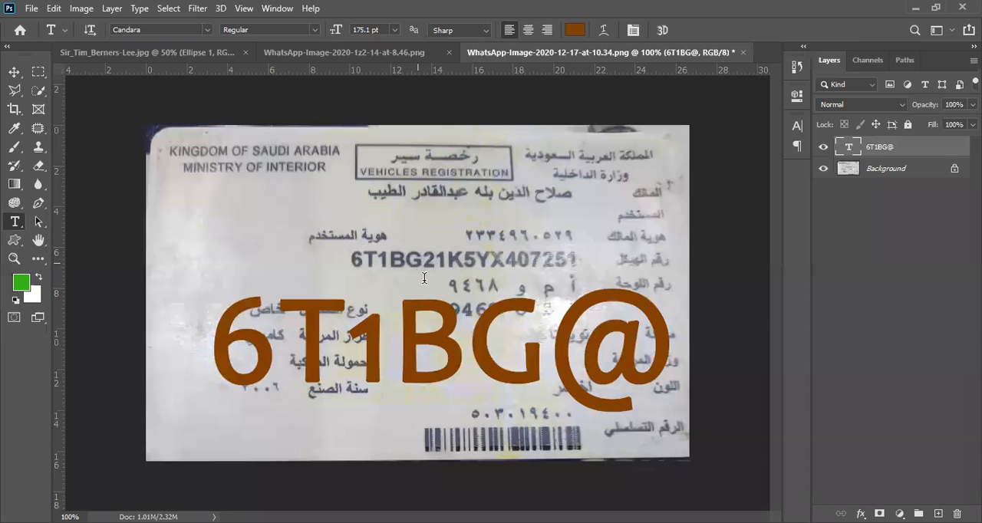
Try the Berlinsans font on the 6T1BG@ text layer
click(163, 29)
click(207, 29)
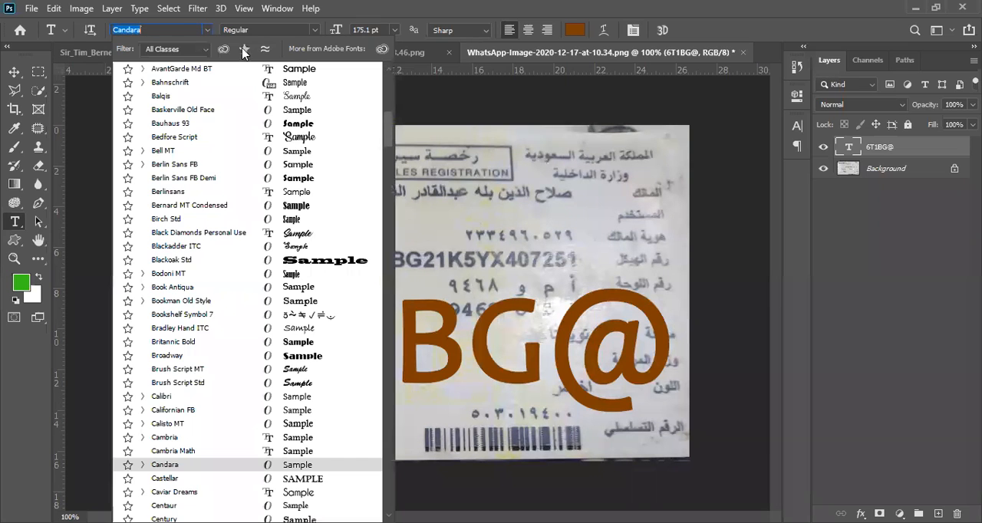
scroll(193, 79, up, 7)
click(192, 76)
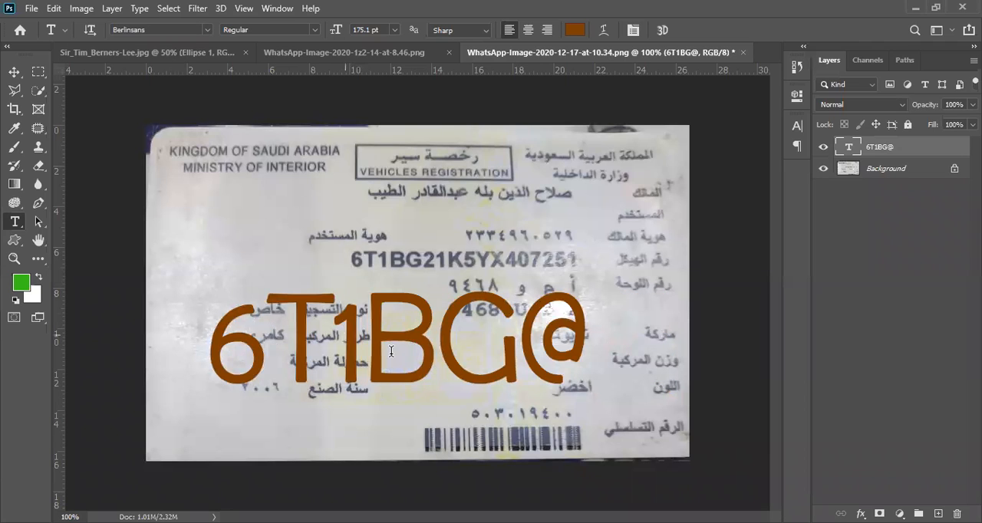
Try a series of fonts on the text, including Berlin Sans FB Demi, Cream Cake, Showcard Gothic, Times New Roman and Segoe UI Emoji
click(165, 30)
text(Calibri)
key(Down)
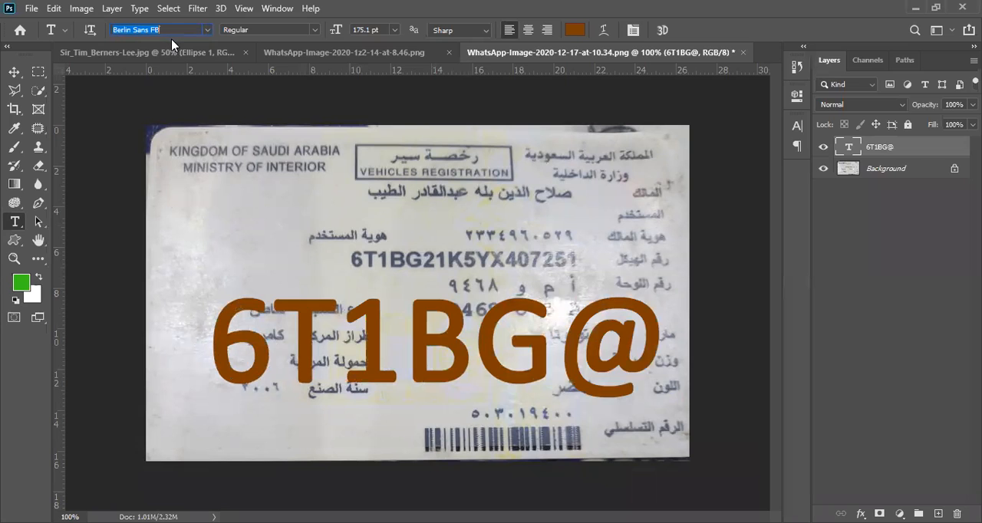
key(Down)
key(Down)
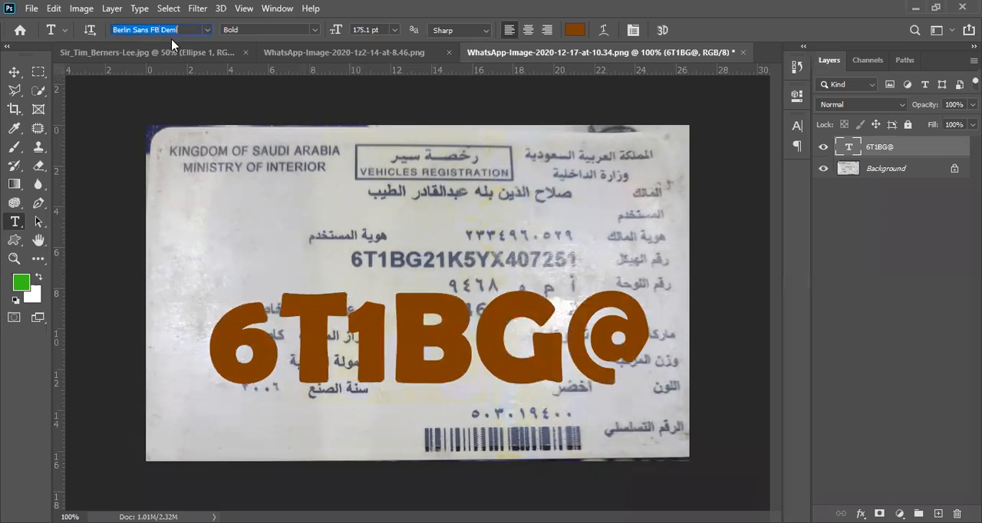
key(Down)
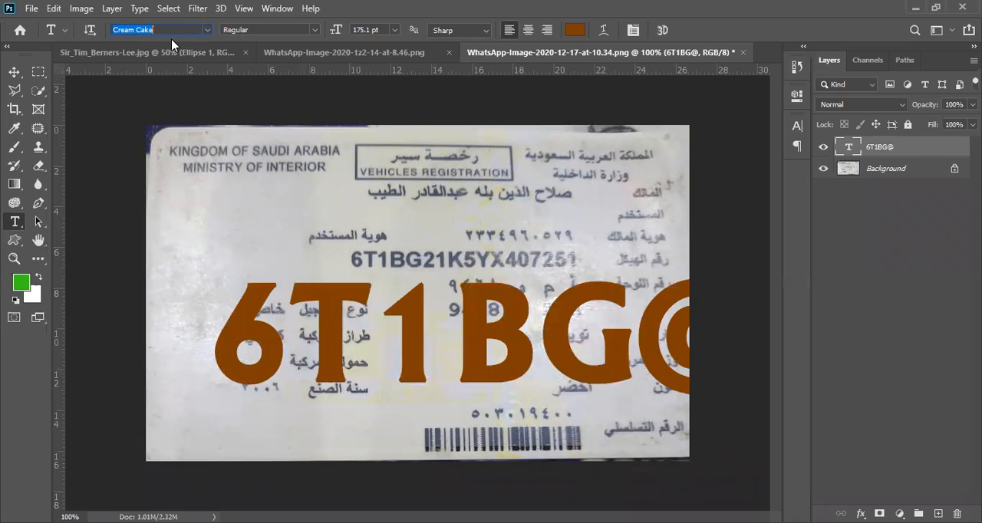
key(Down)
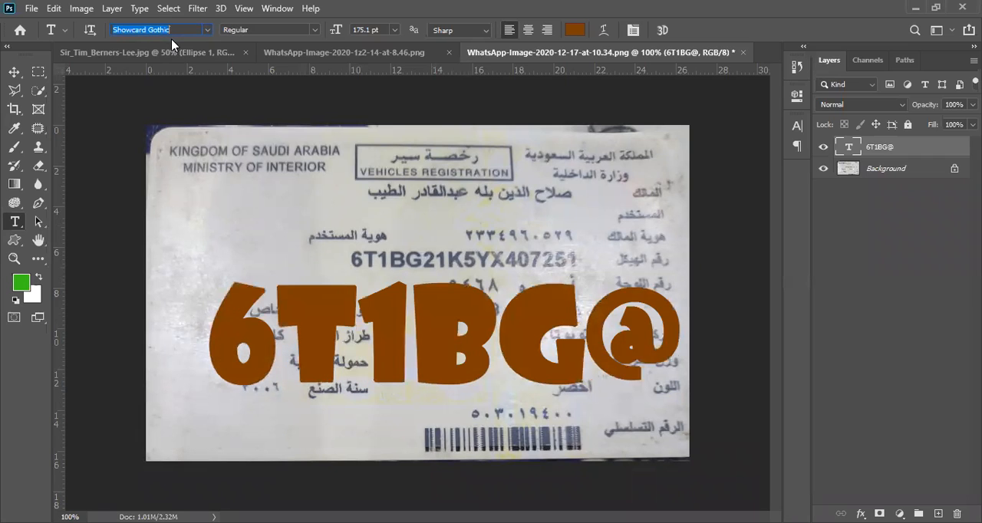
key(Down)
key(Down)
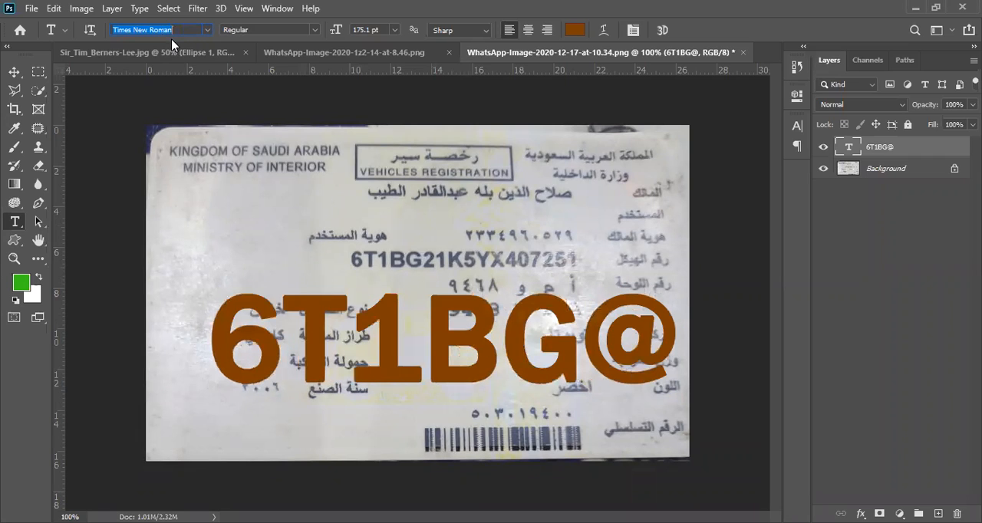
key(Down)
key(Down)
key(Down)
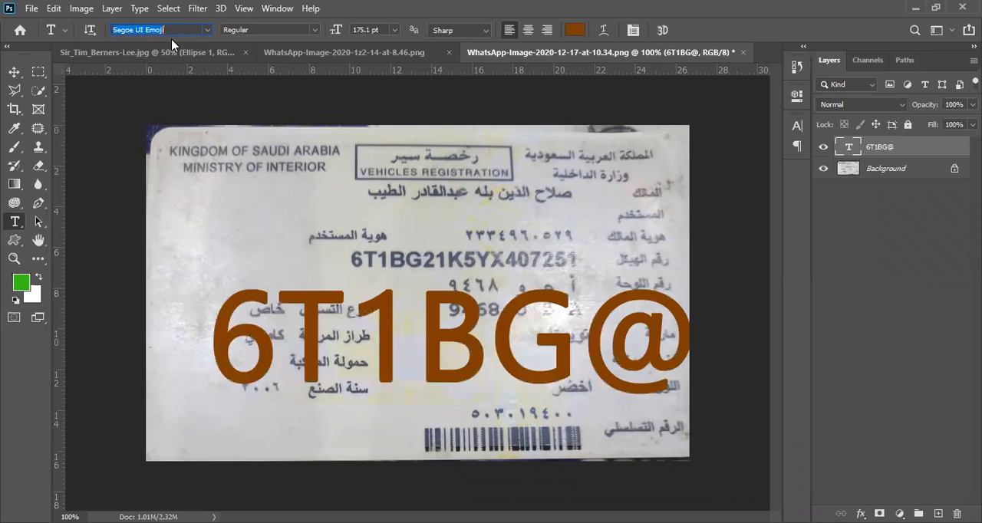
key(Down)
key(Down)
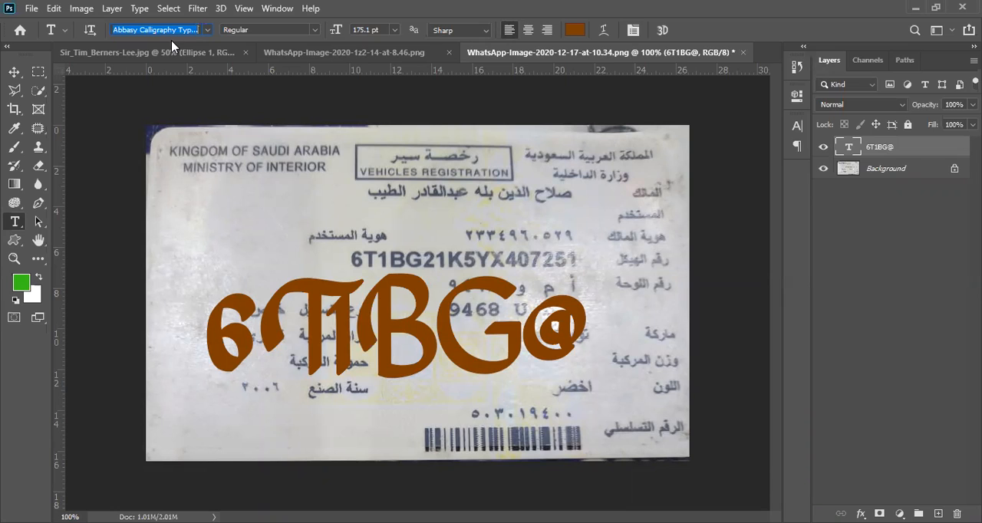
Set the font of the 6T1BG@ text layer to Calibri Light
text(cal)
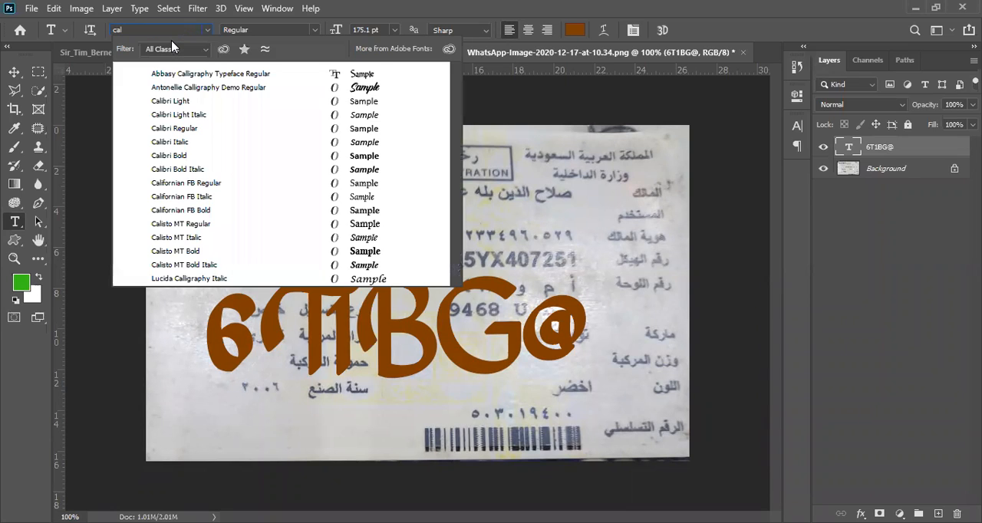
click(166, 100)
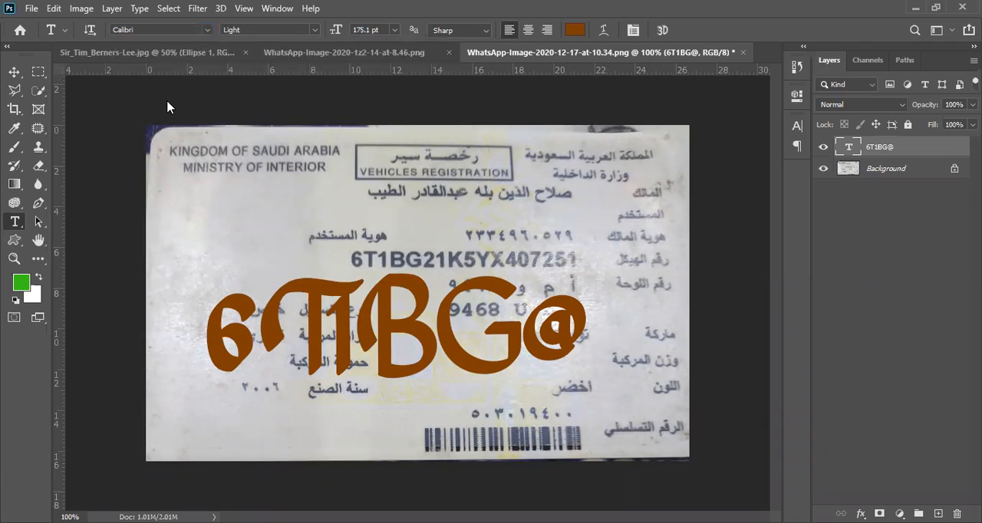